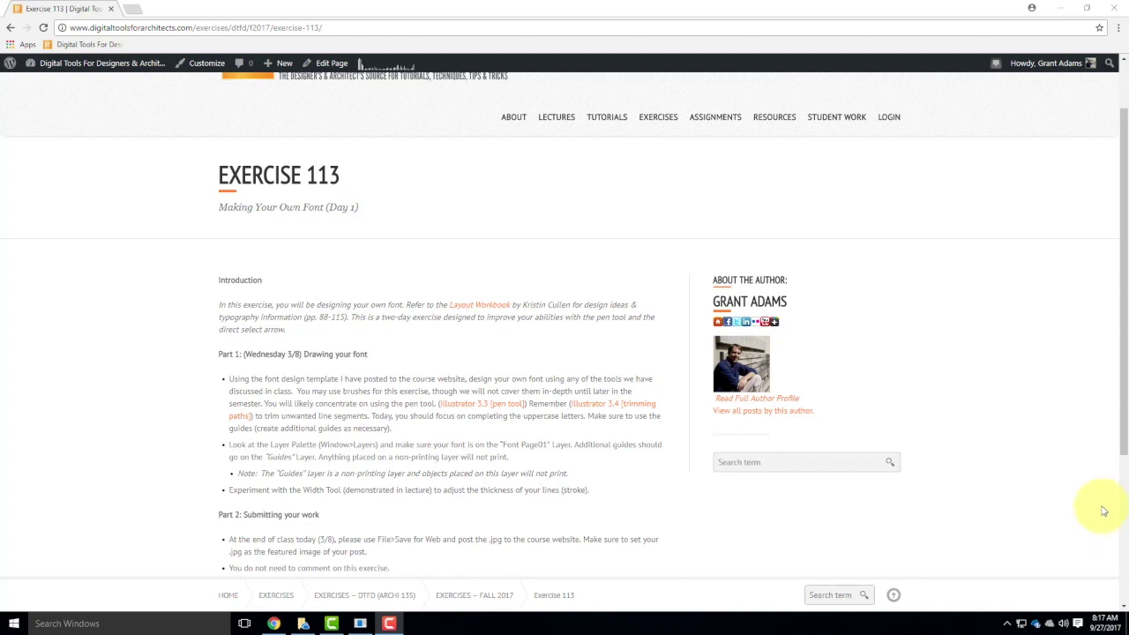
- Review the Exercise 113 instructions and download the Illustrator template for the exercise
scroll(294, 312, "down", 1)
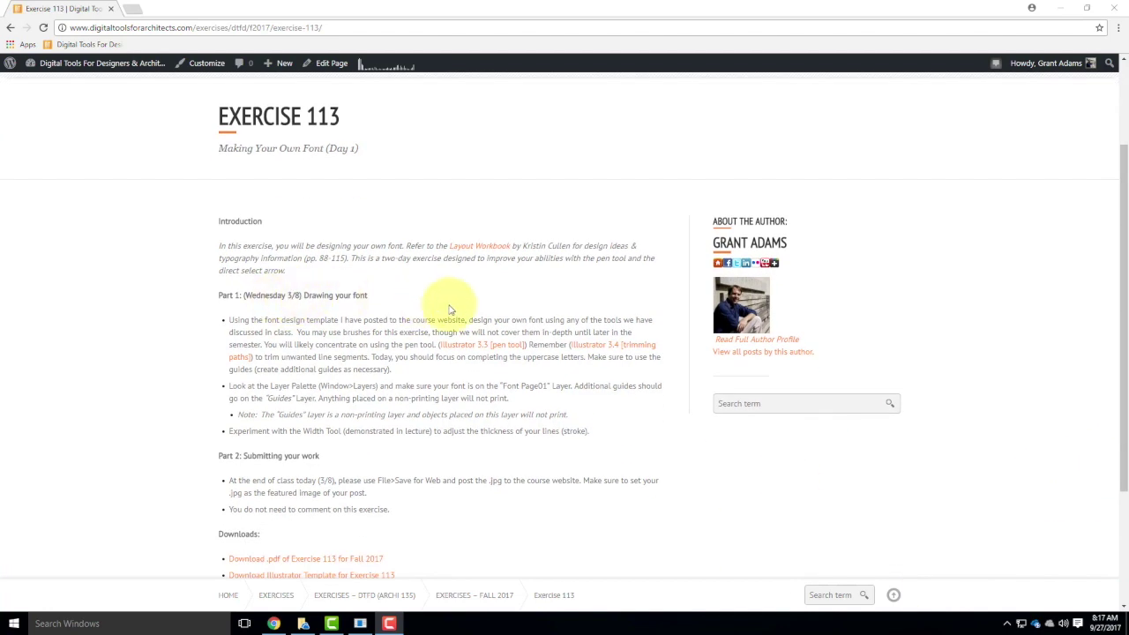
scroll(459, 304, "down", 3)
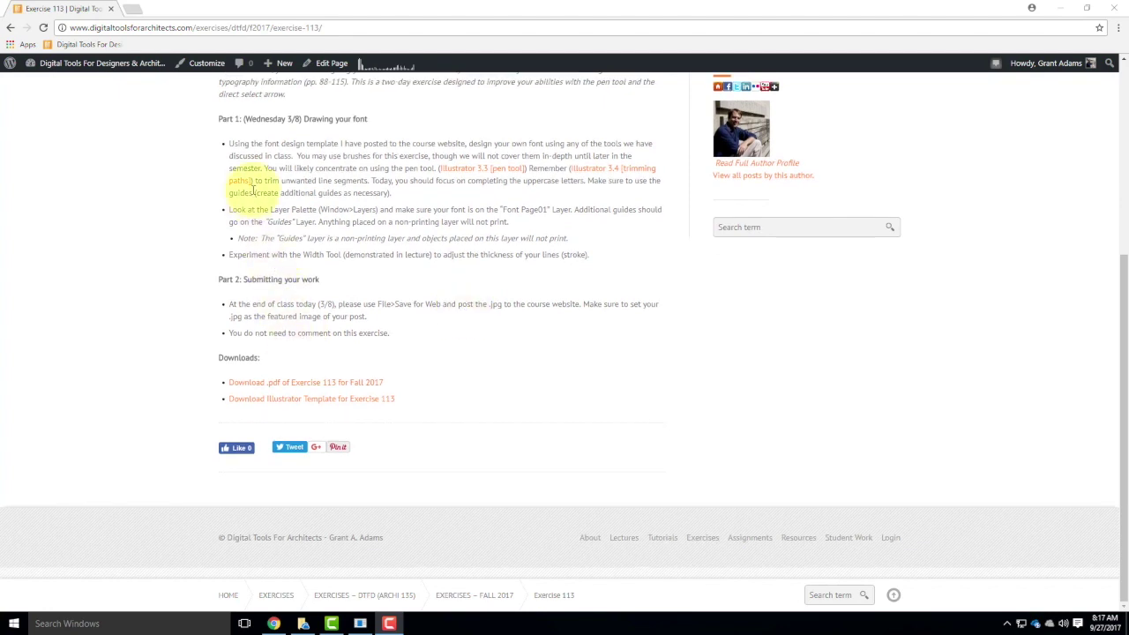
scroll(353, 353, "up", 3)
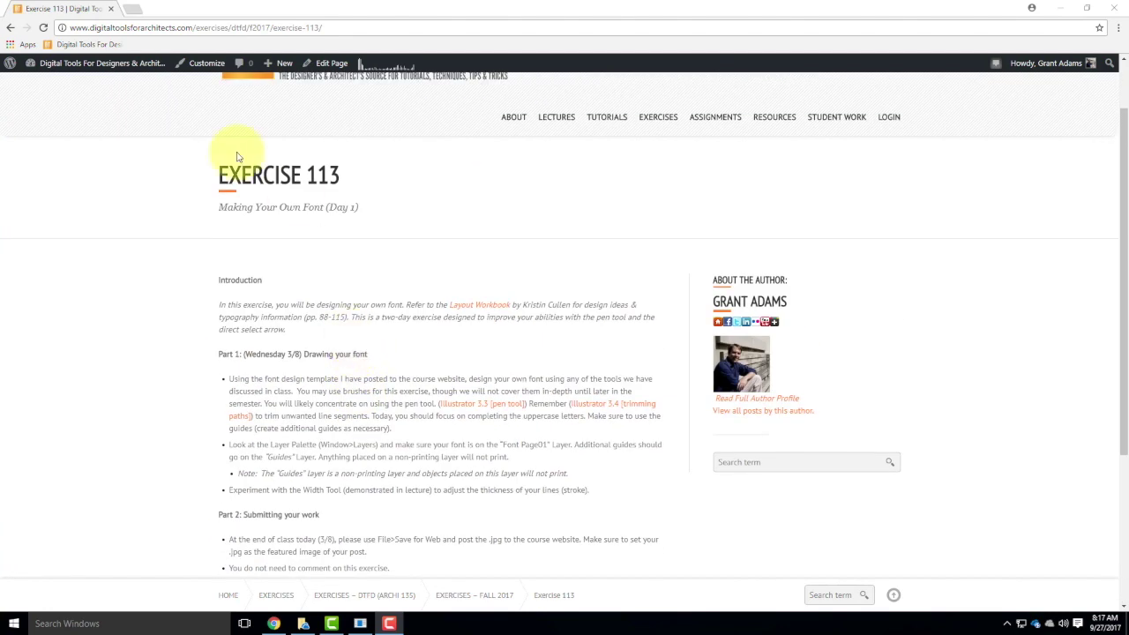
scroll(353, 189, "down", 5)
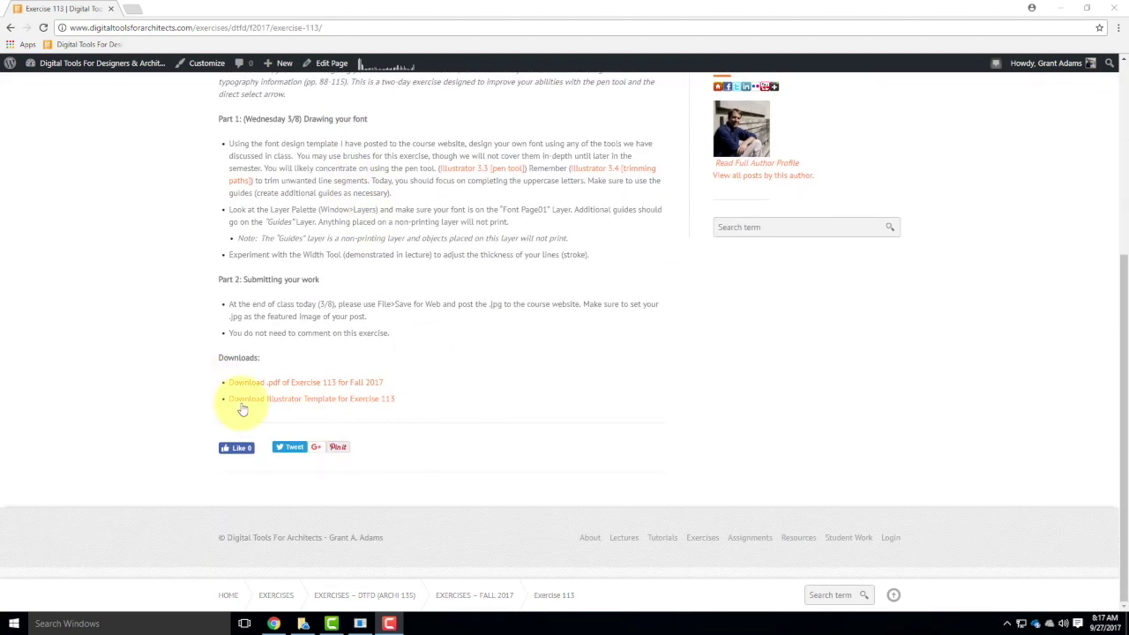
left_click(325, 398)
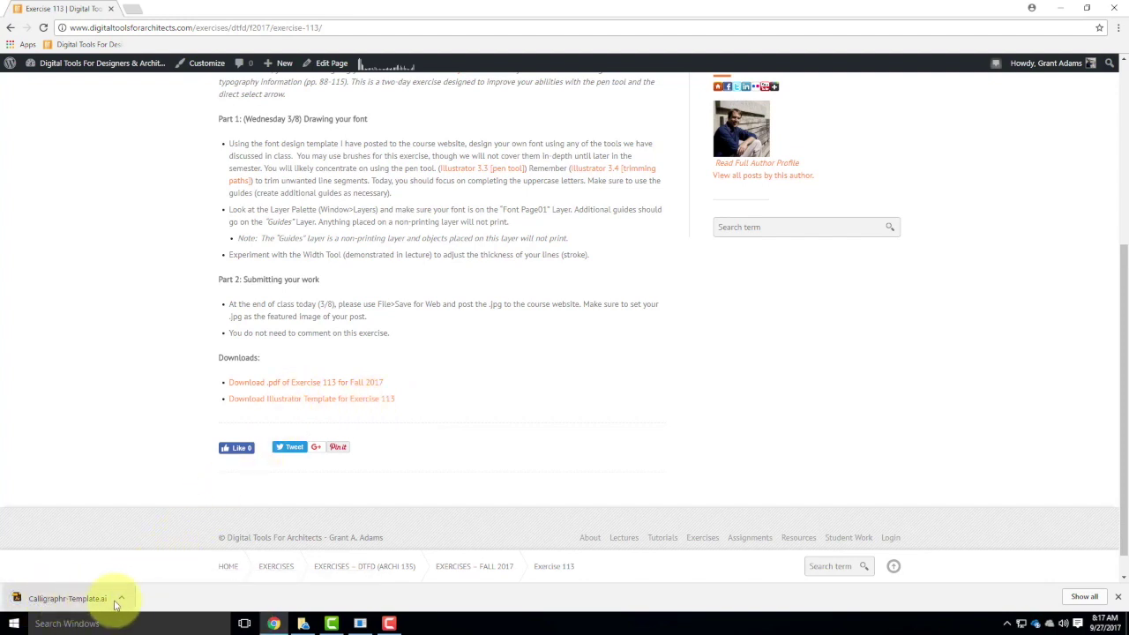
- Open the downloaded Calligraphr-Template.ai in Illustrator, cancelling the missing-disk prompt and ignoring the missing linked images
left_click(84, 599)
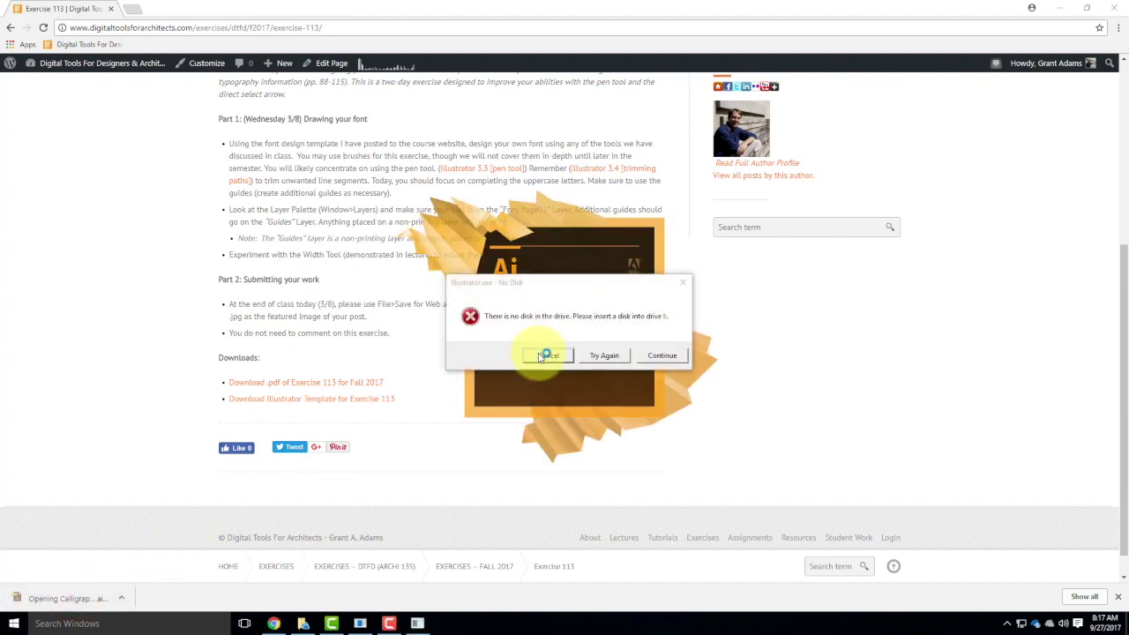
left_click(547, 356)
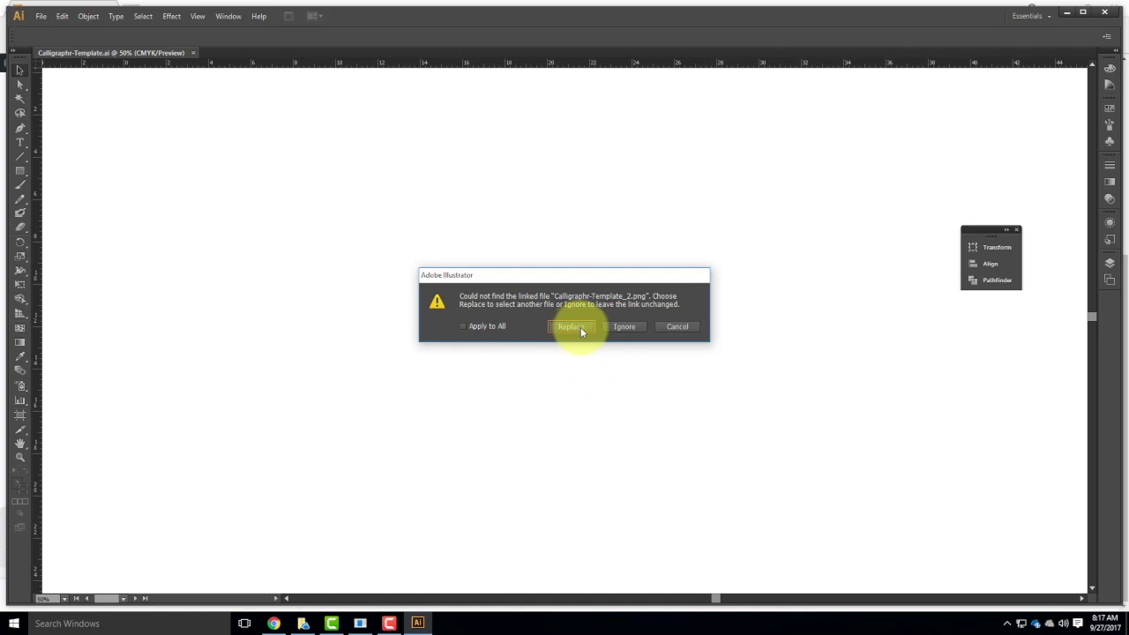
left_click(622, 327)
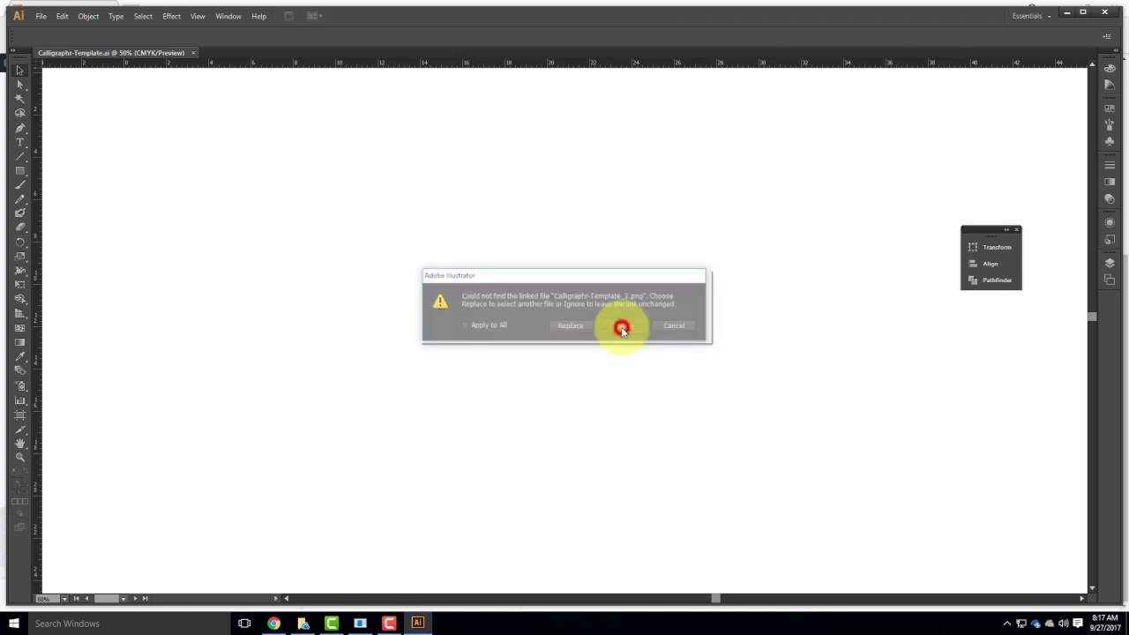
left_click(620, 327)
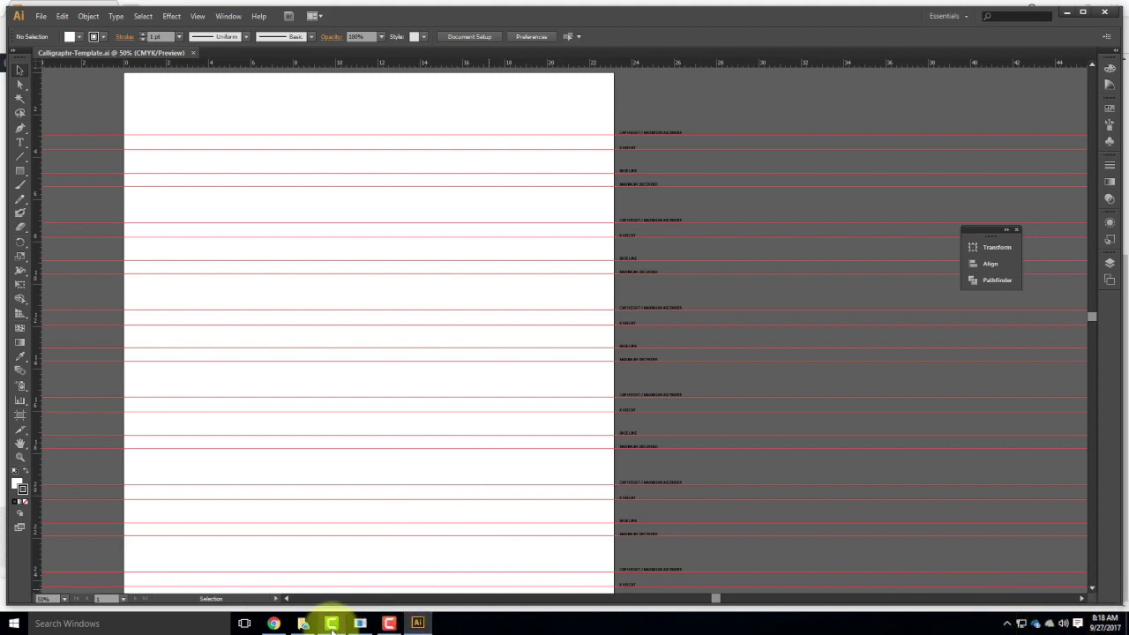
left_click(388, 623)
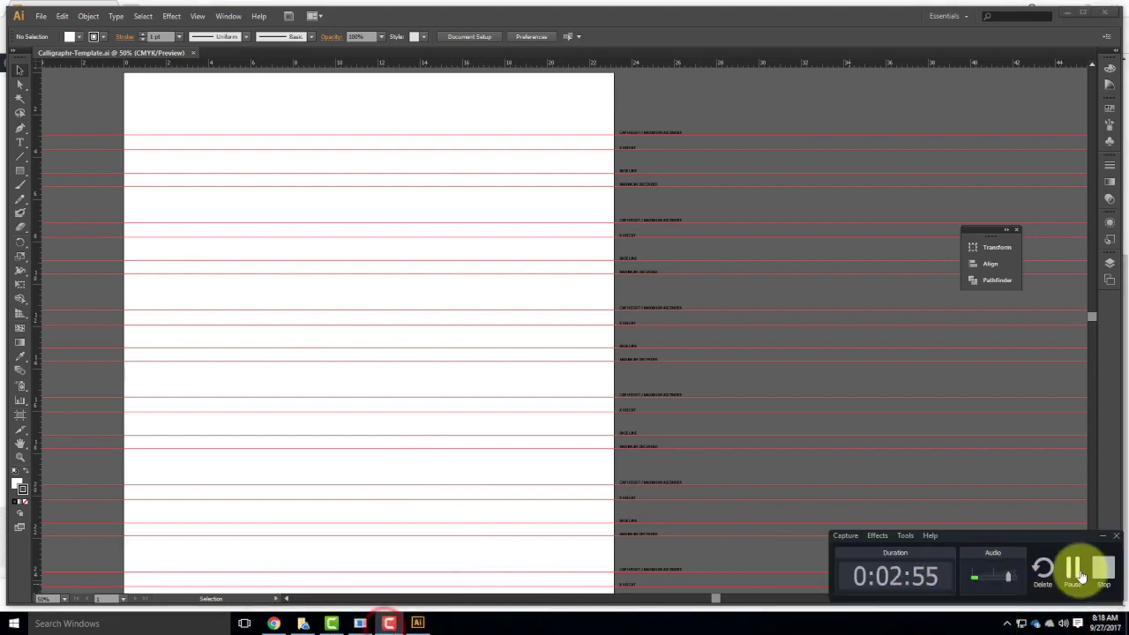
left_click(1082, 575)
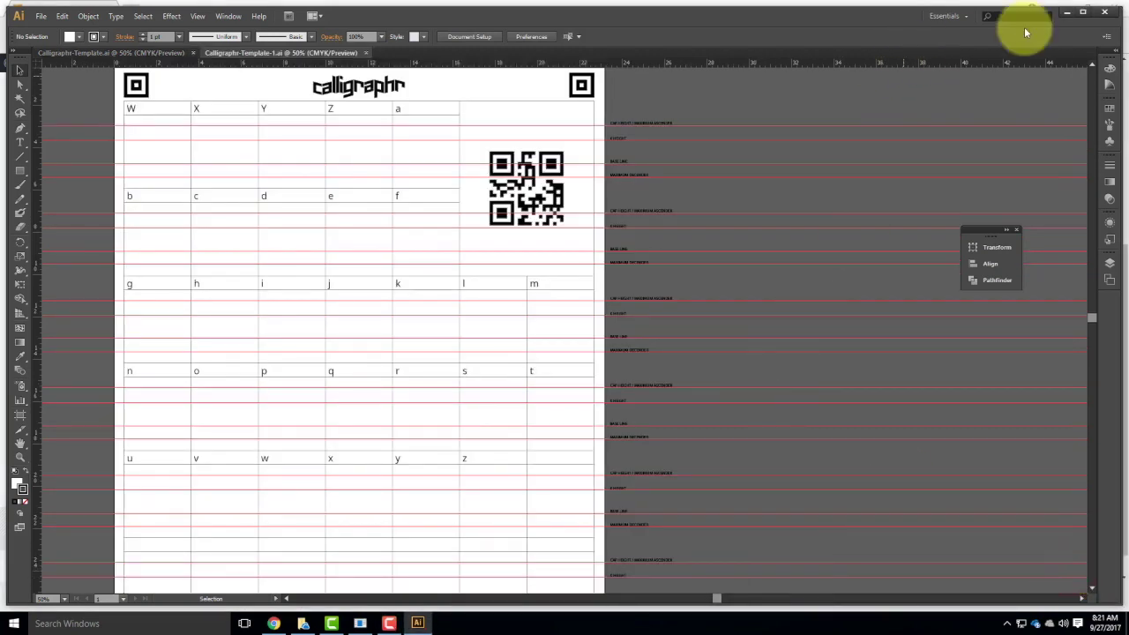
- Switch to the Exercise 113 page in Chrome and reload it from its address
left_click(1066, 12)
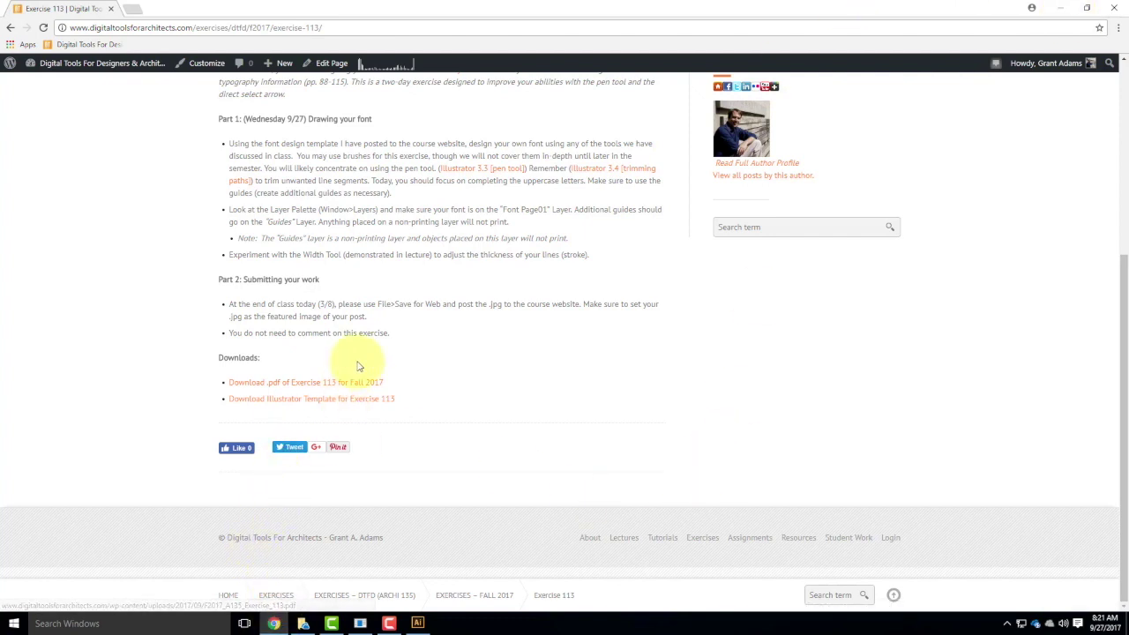
scroll(366, 373, "up", 2)
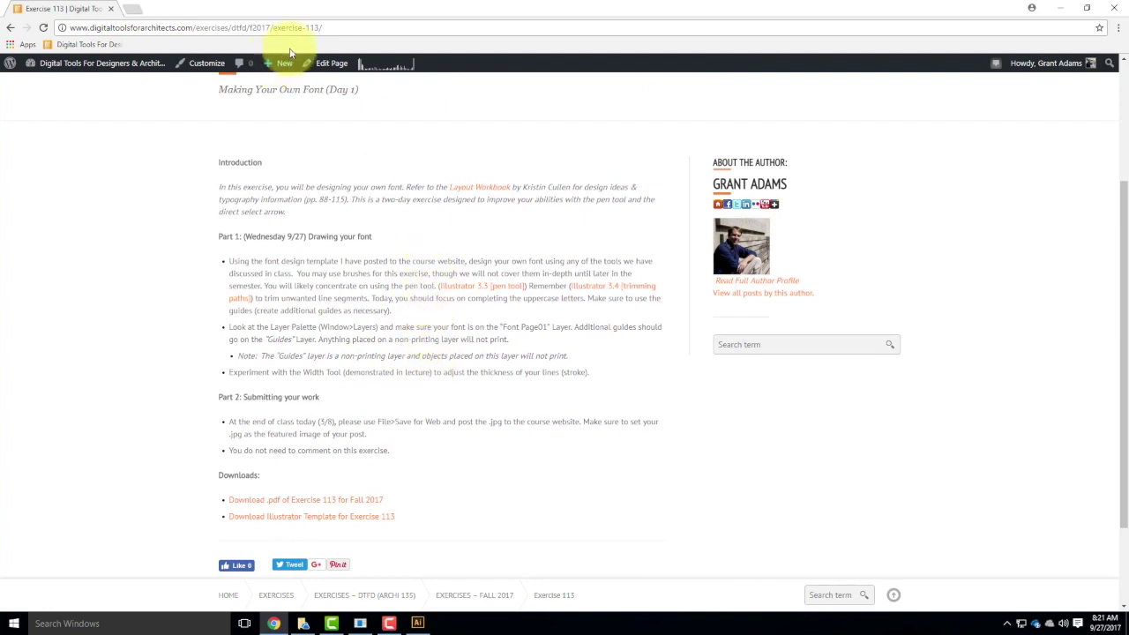
left_click(340, 26)
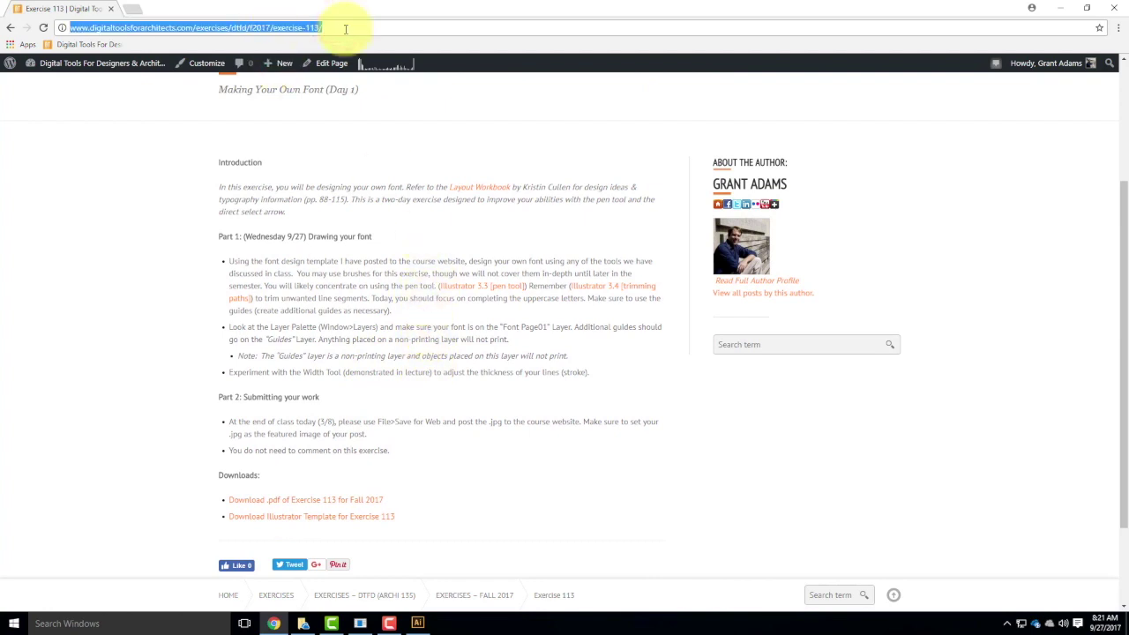
key("Return")
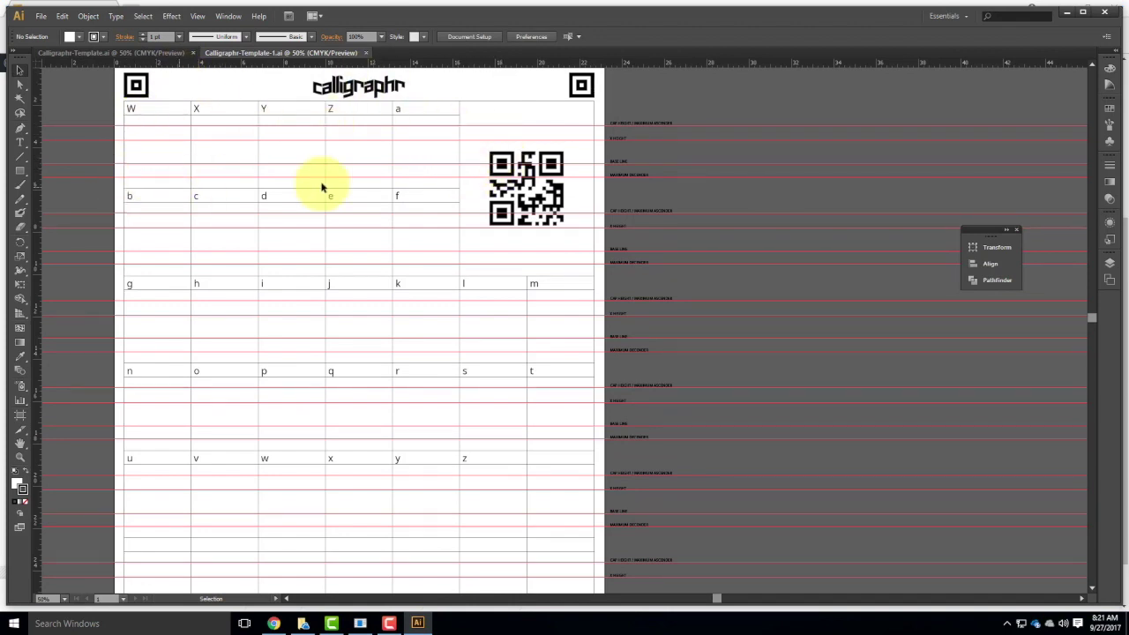
- Look over the letter grid and guide lines in Calligraphr-Template-1.ai, the available workspaces and the Object and Select commands
scroll(432, 256, "down", 3)
scroll(459, 353, "up", 2)
scroll(470, 405, "up", 1)
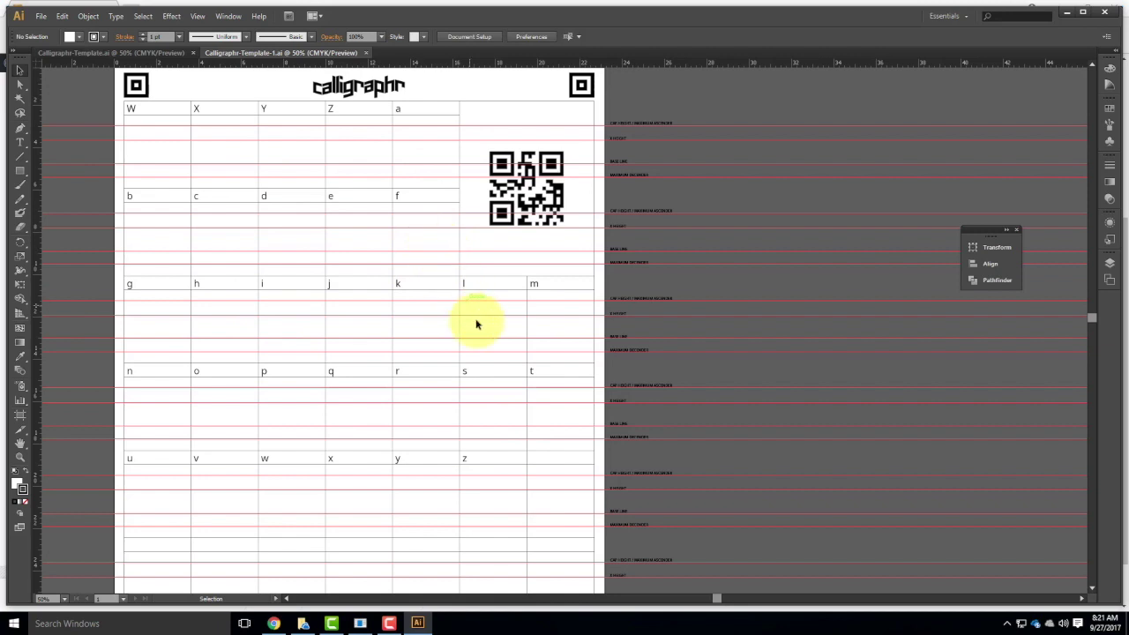
scroll(488, 350, "up", 1)
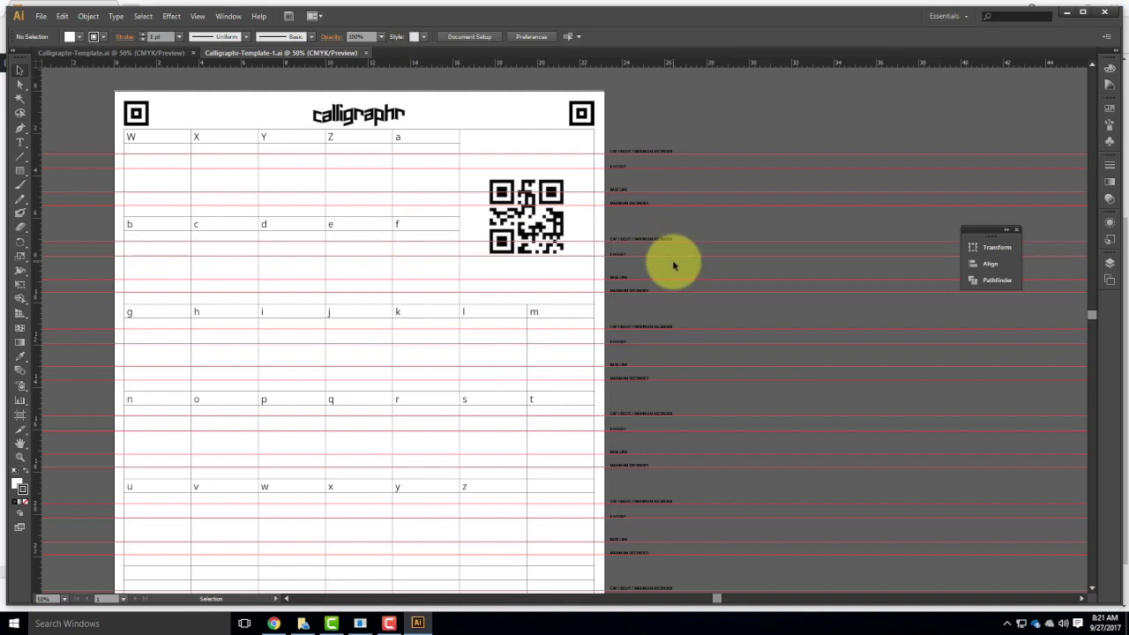
left_click(952, 19)
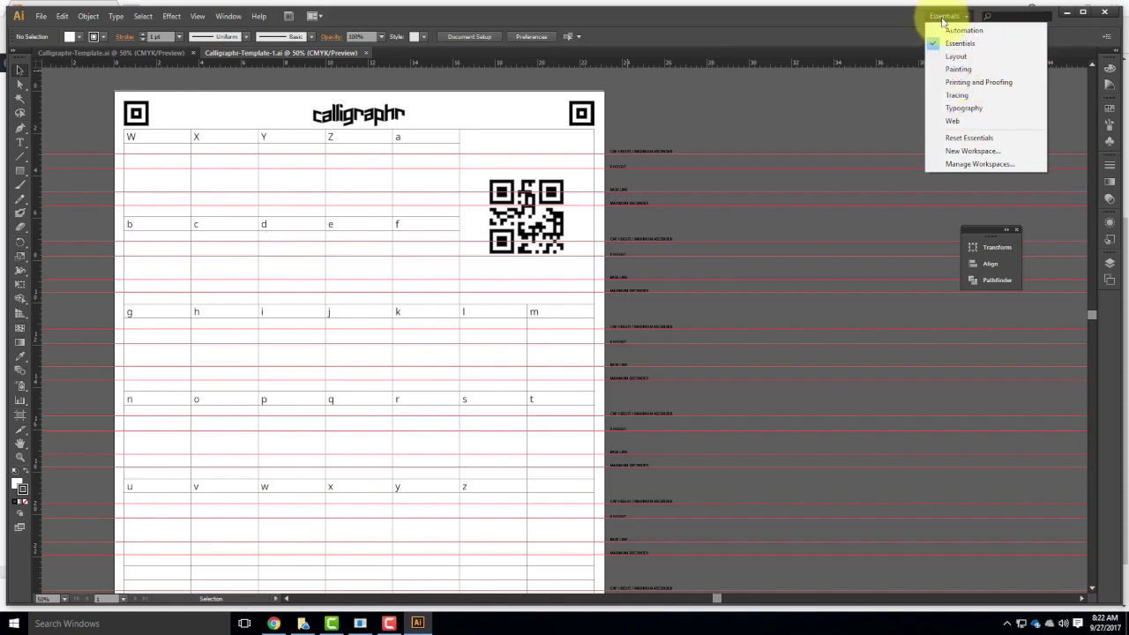
left_click(833, 26)
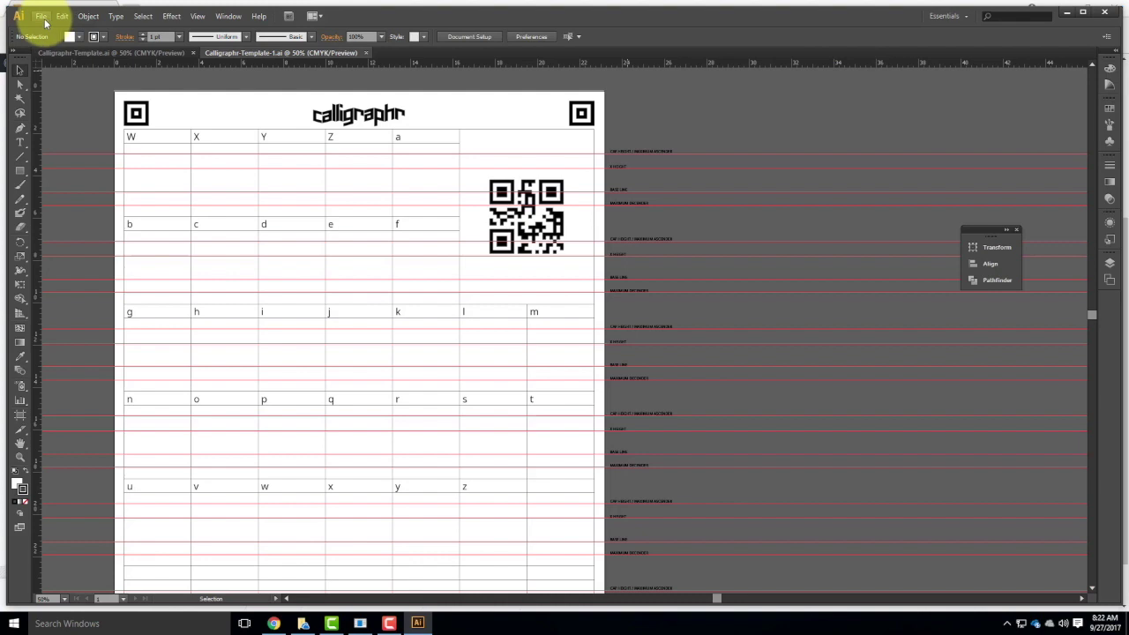
left_click(92, 18)
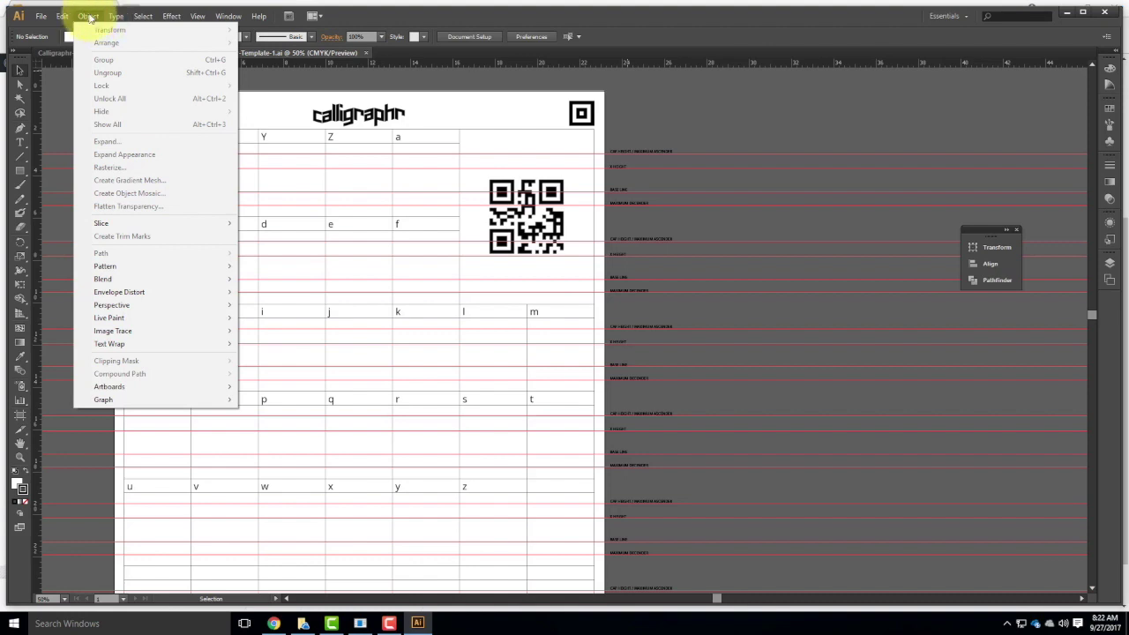
mouse_move(143, 16)
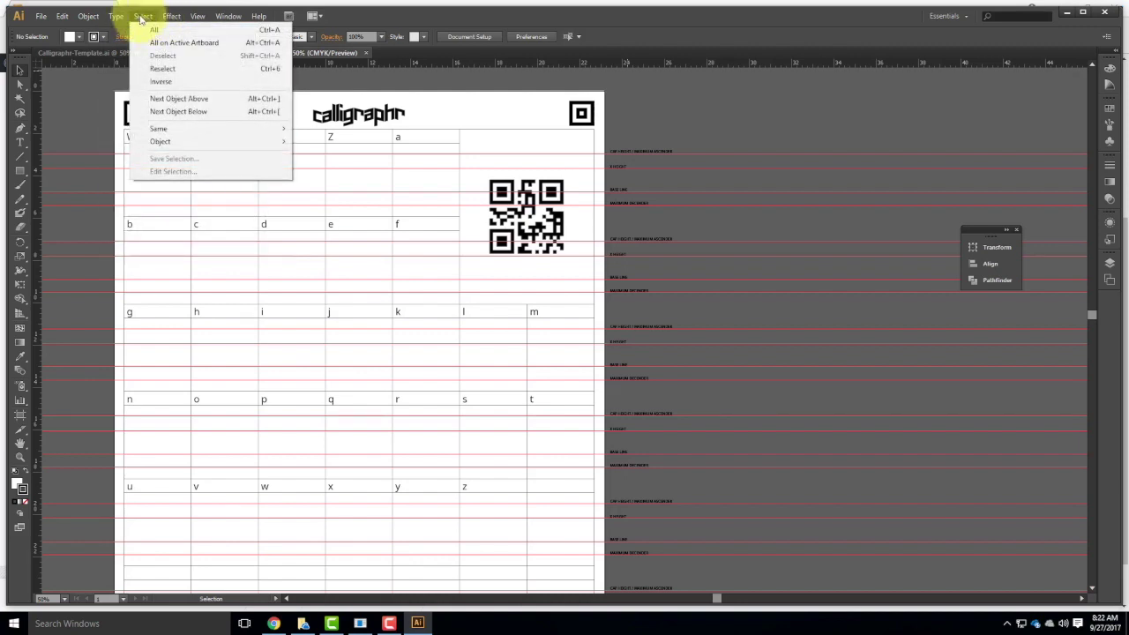
left_click(145, 17)
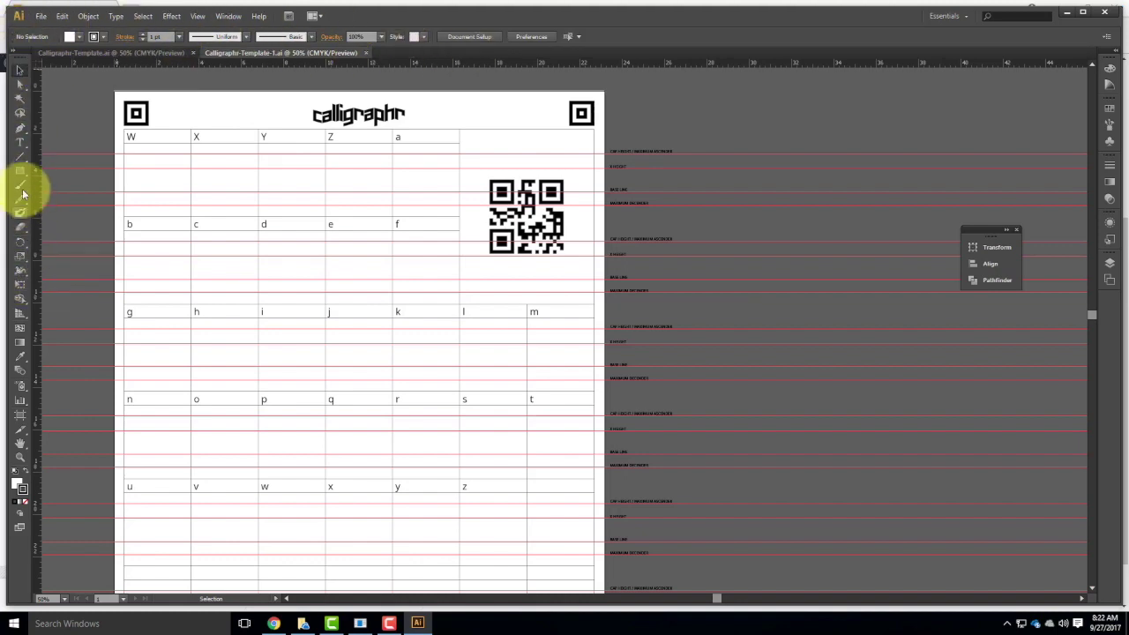
- Compare the options of the Pen, Width and Artboard tools, and close the original Calligraphr-Template.ai document
left_click(22, 129)
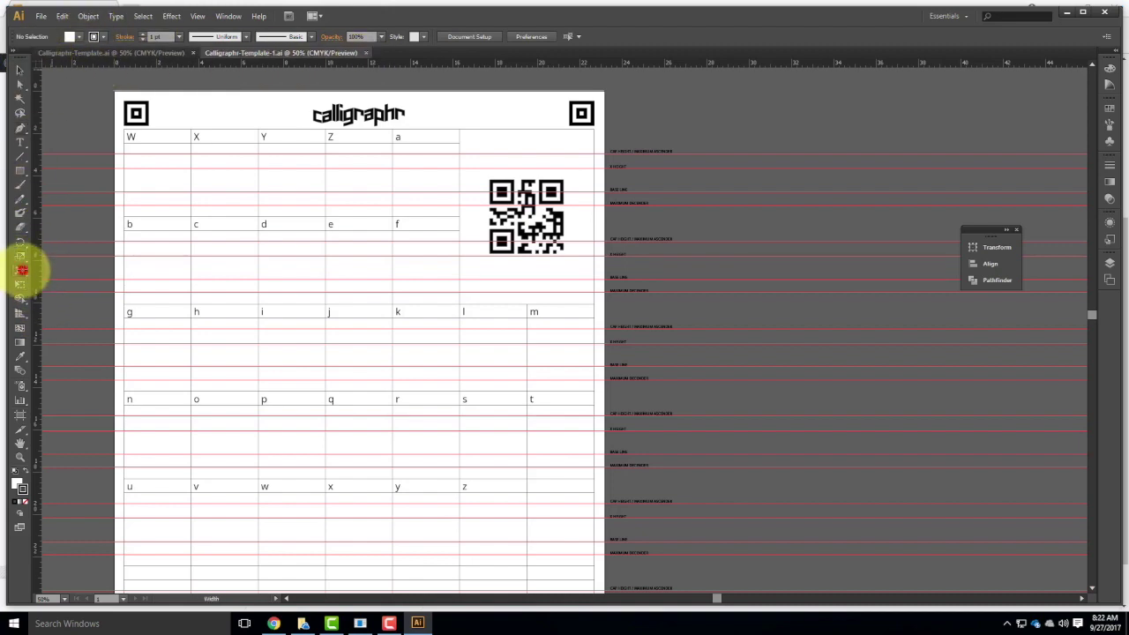
left_click(21, 272)
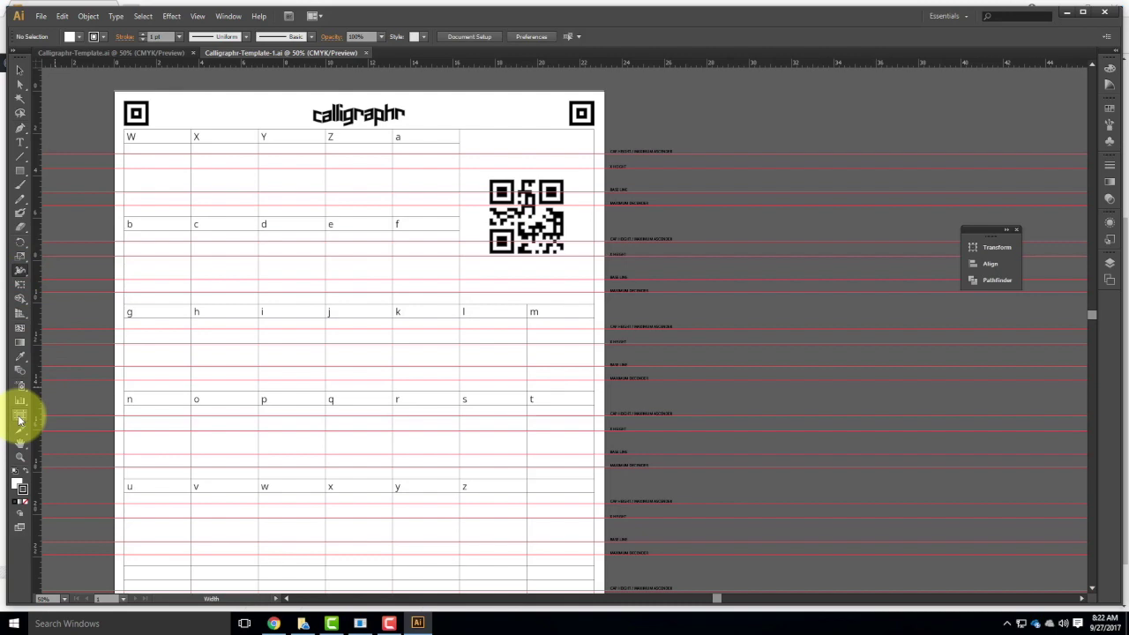
left_click(21, 413)
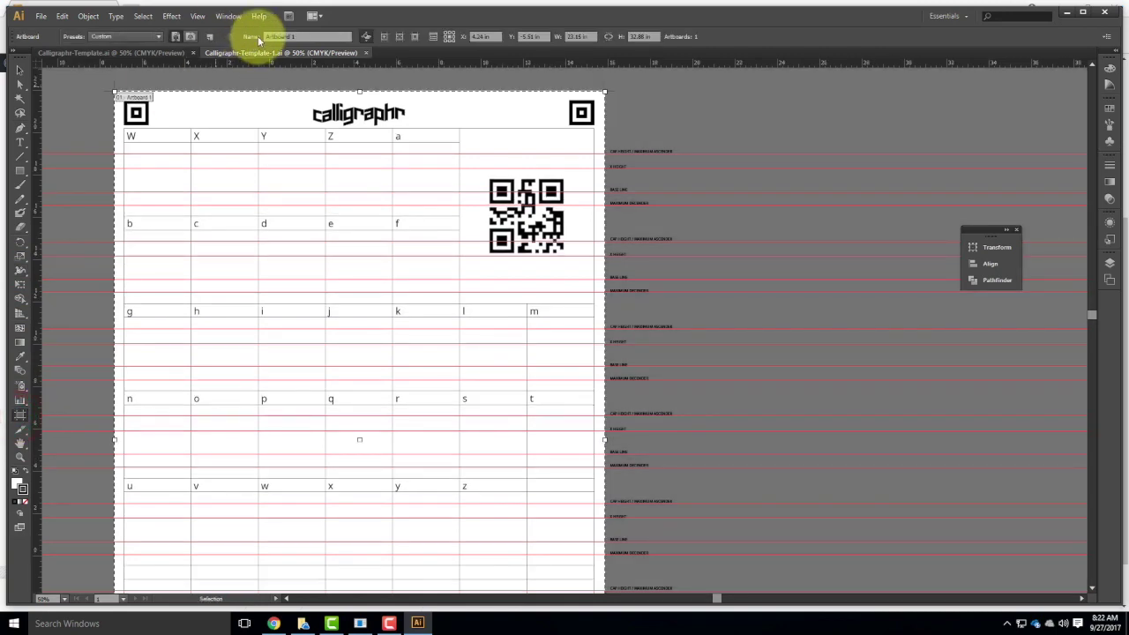
left_click(23, 129)
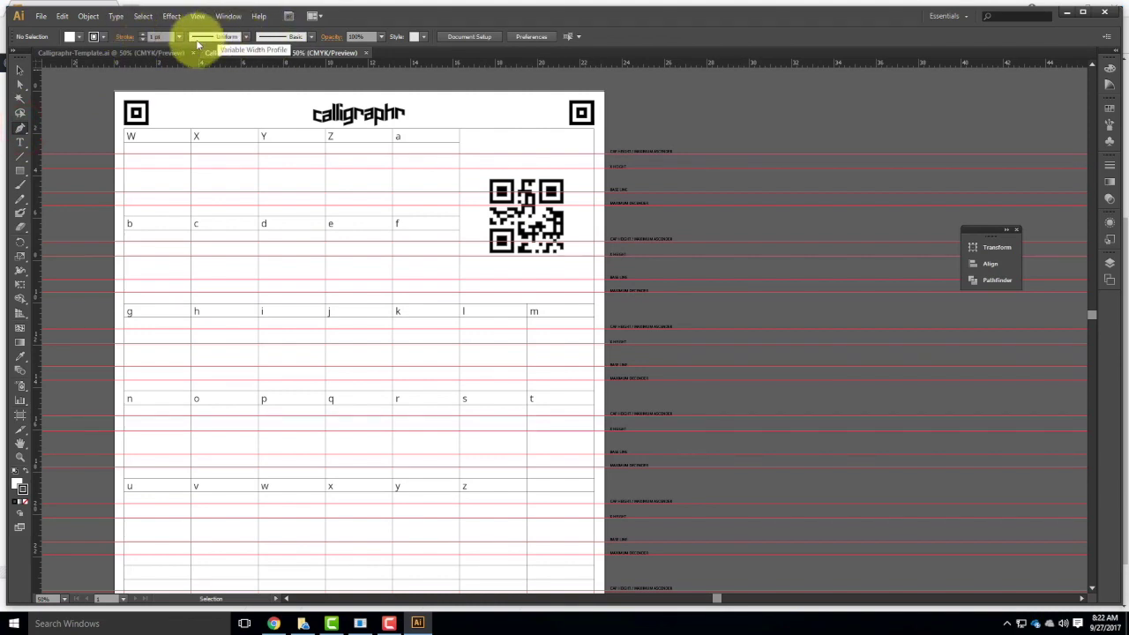
left_click(194, 53)
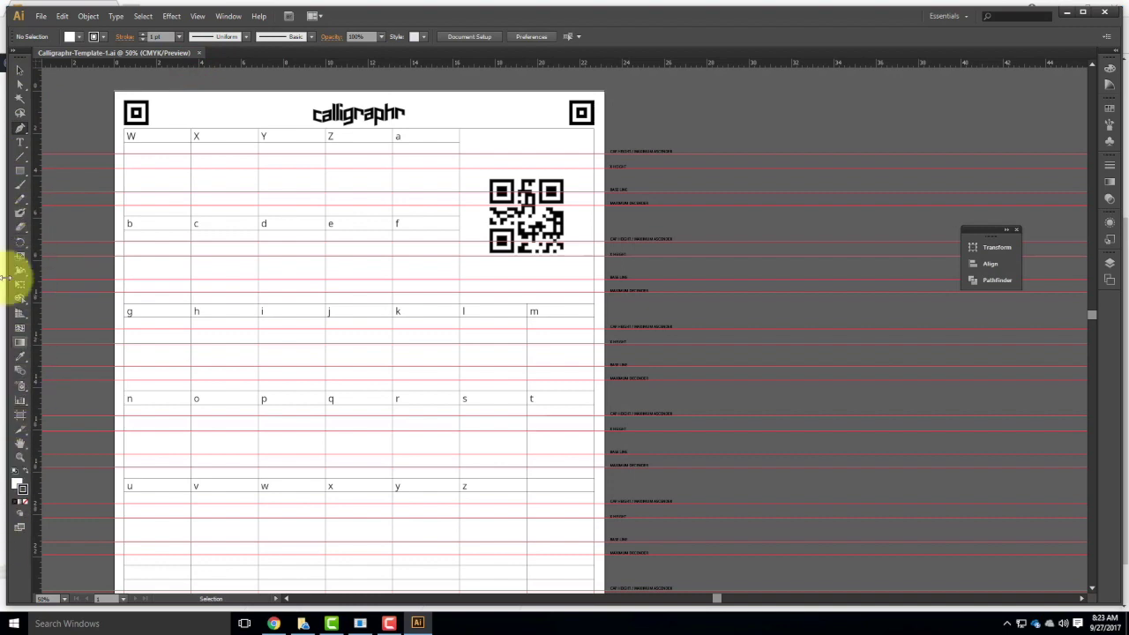
- Activate the Pen tool and set the fill to None
left_click(19, 85)
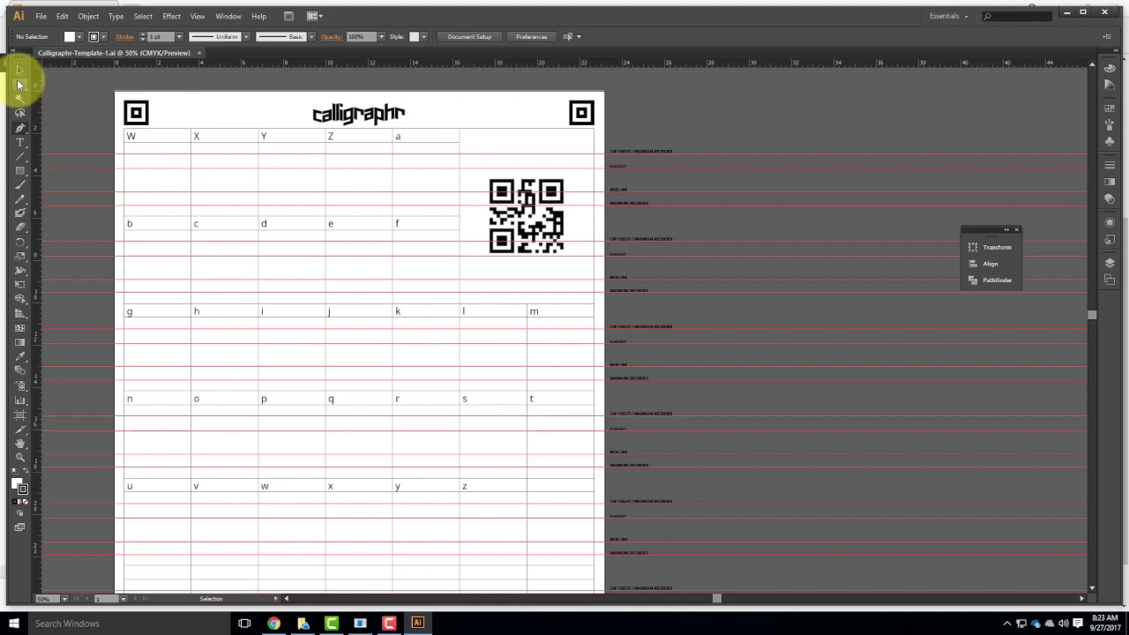
key("p")
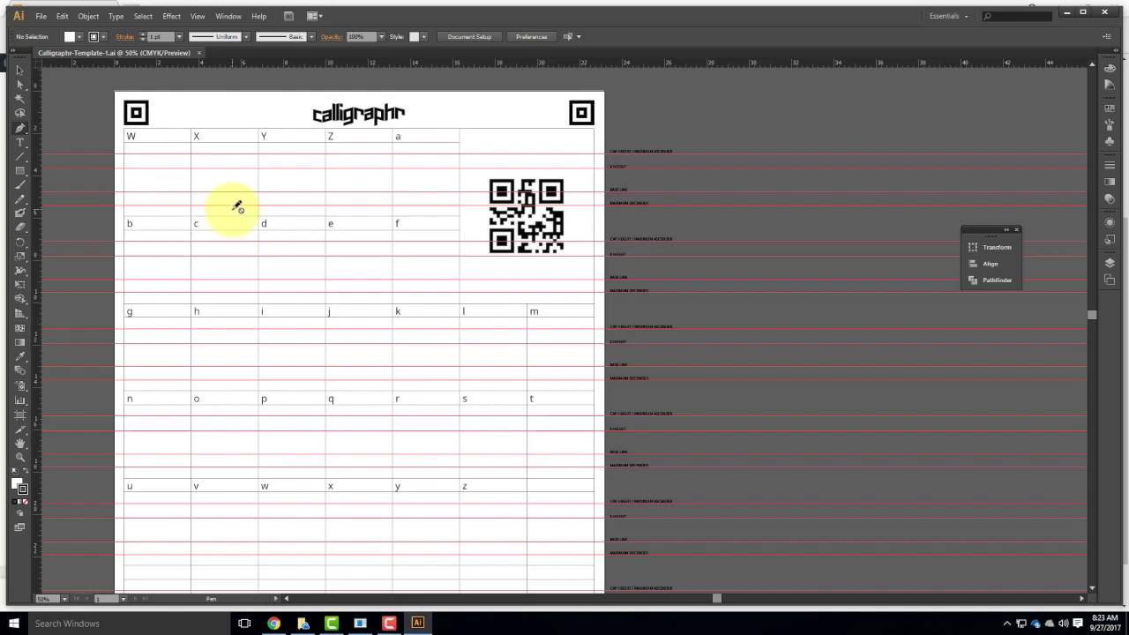
left_click(19, 66)
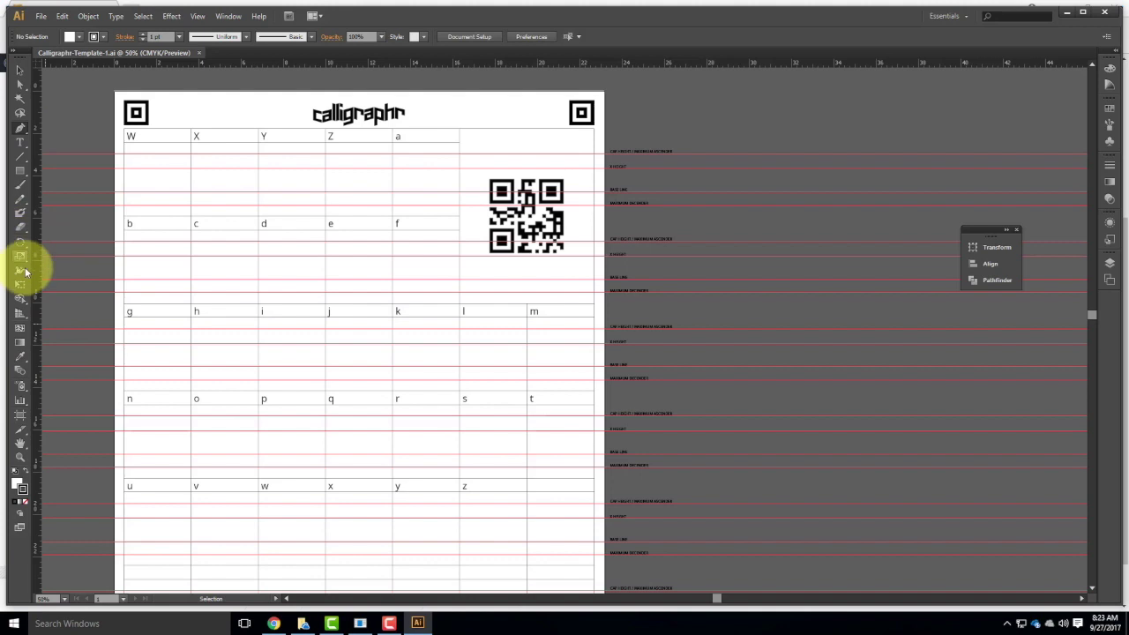
left_click(22, 488)
key("p")
key("v")
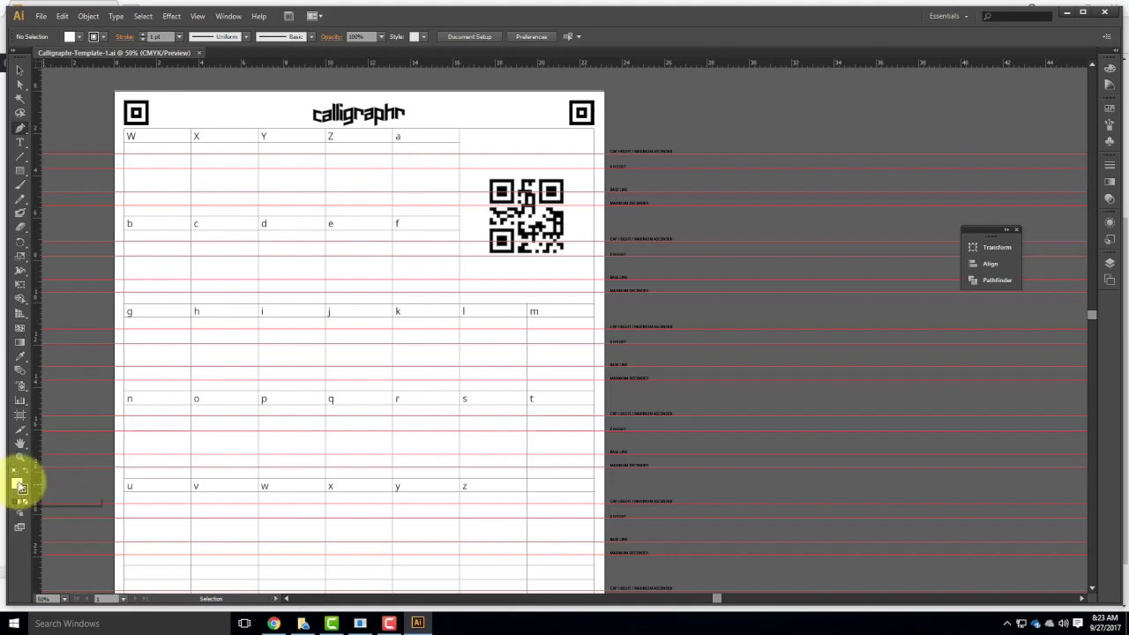
left_click(15, 485)
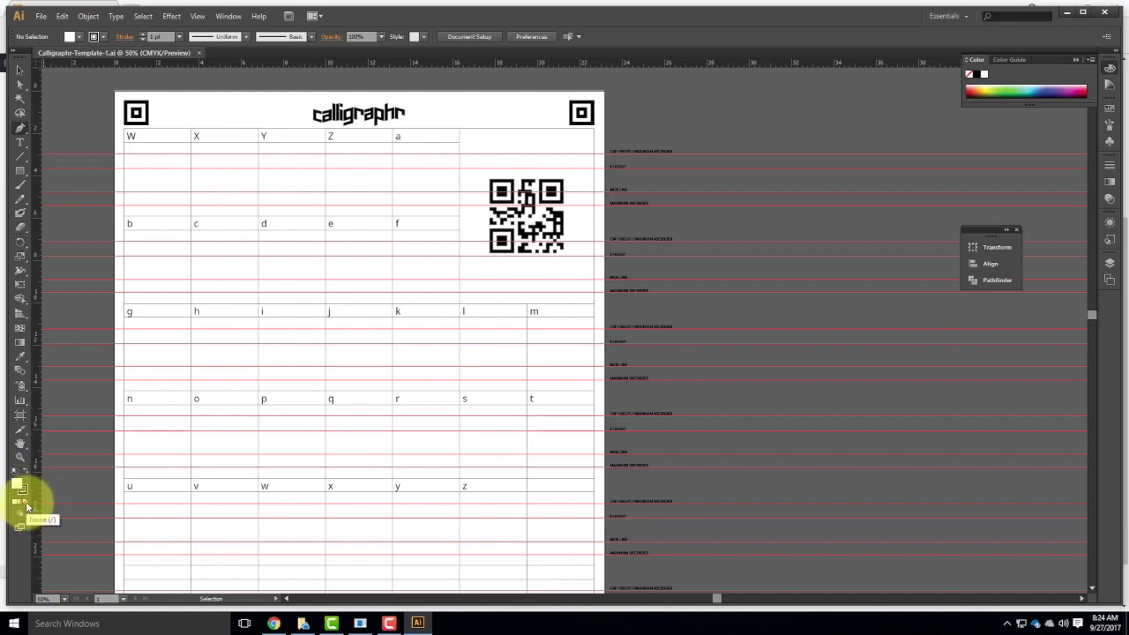
left_click(26, 506)
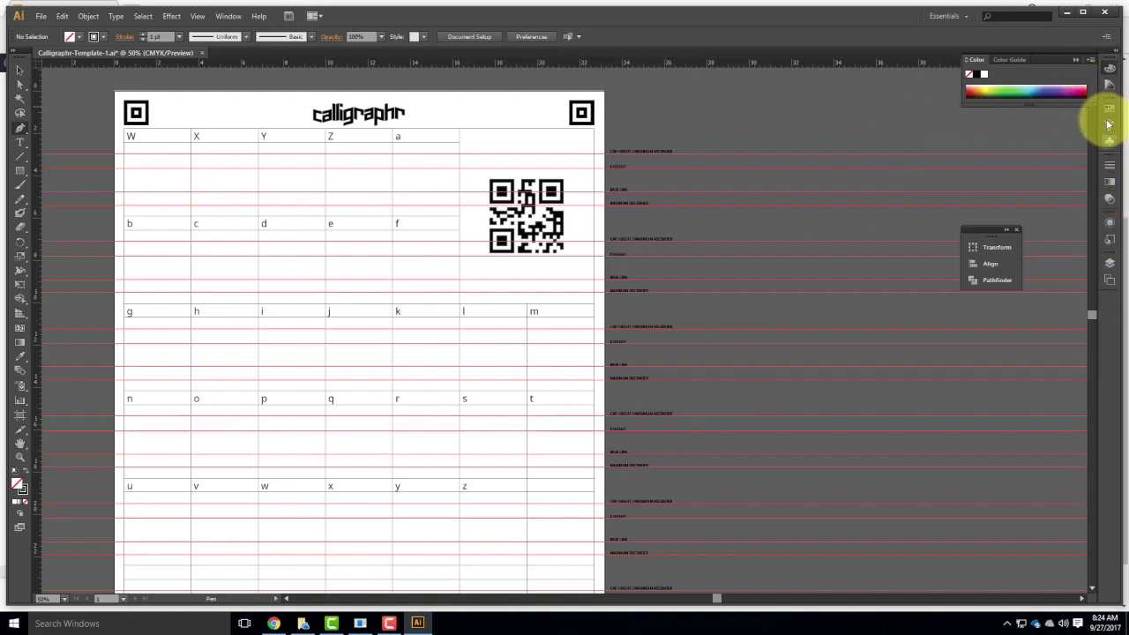
- Hide the extended Stroke options, leaving only the weight, and show them again
left_click(1110, 168)
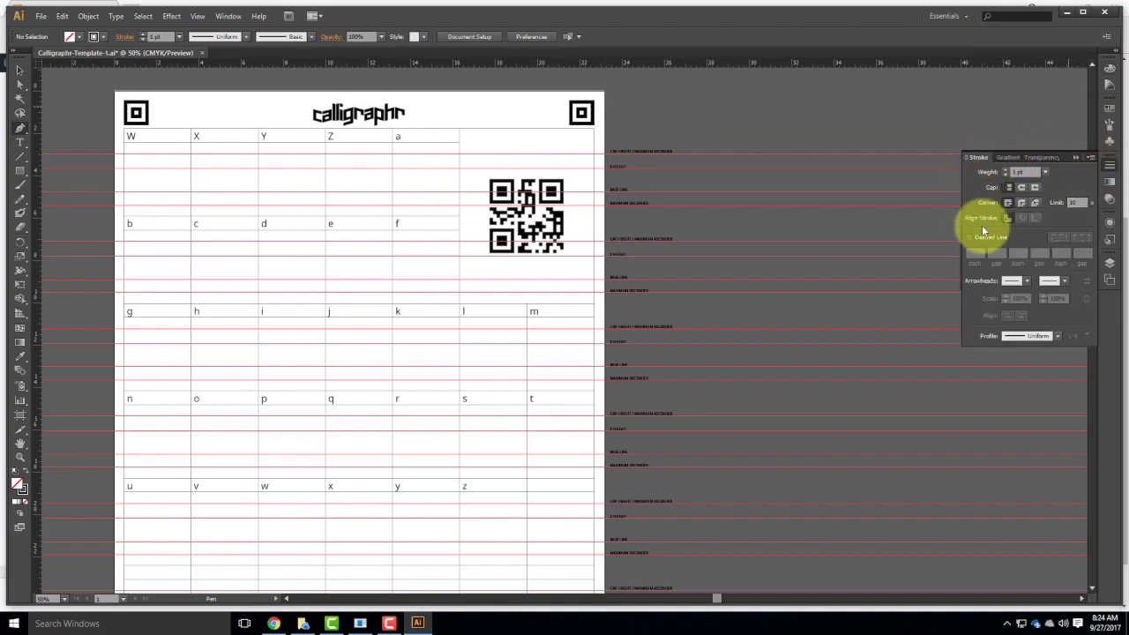
left_click(1091, 158)
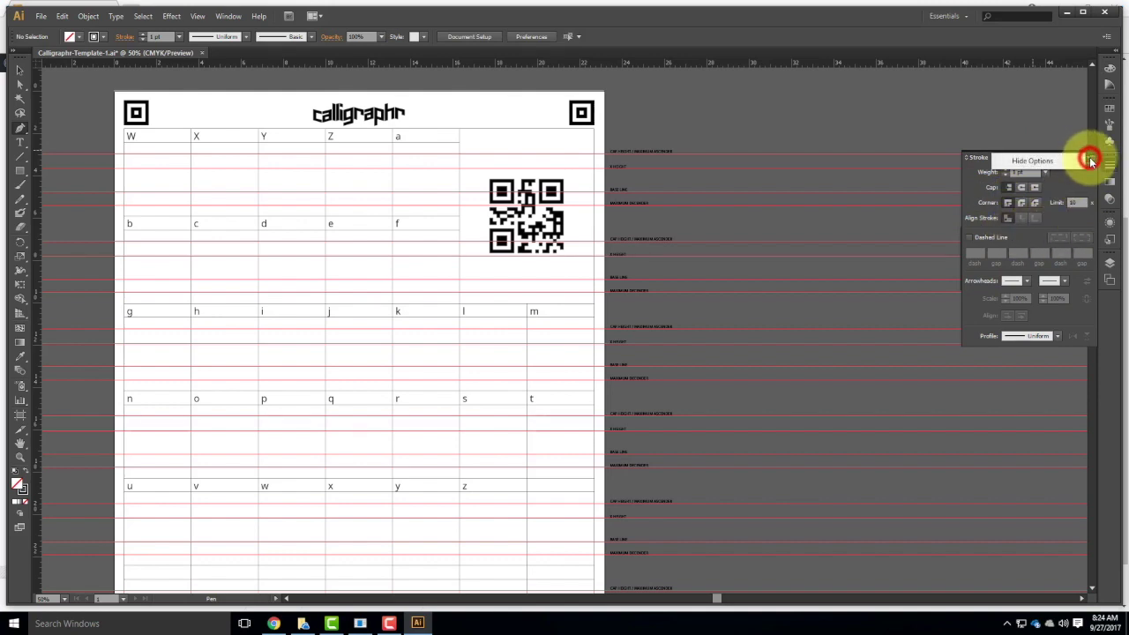
left_click(1041, 158)
left_click(1102, 273)
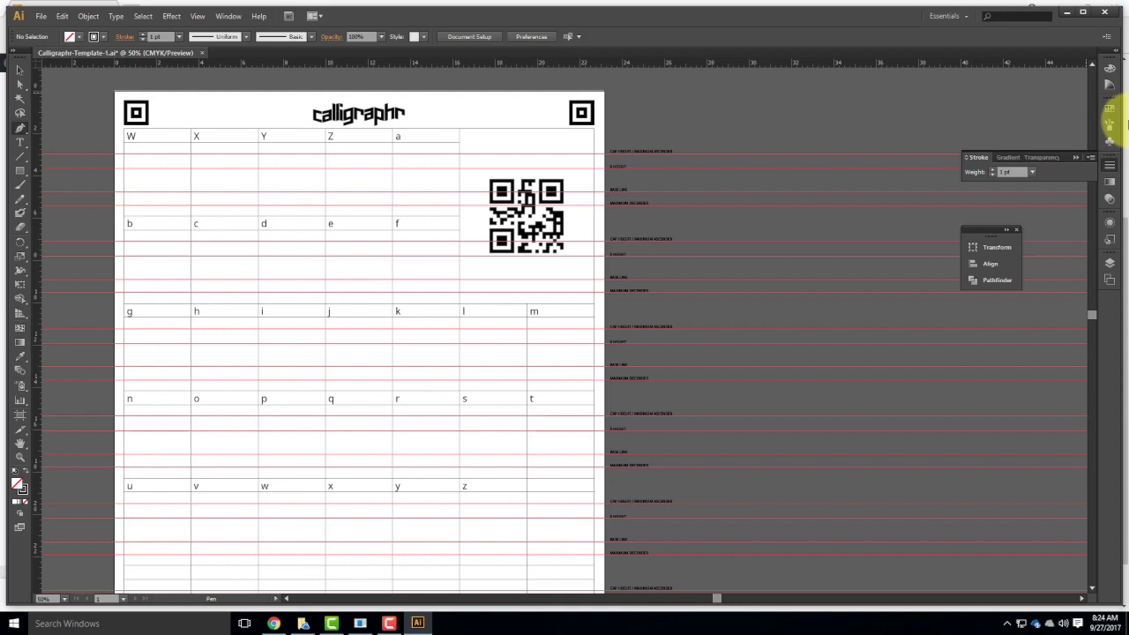
left_click(1092, 161)
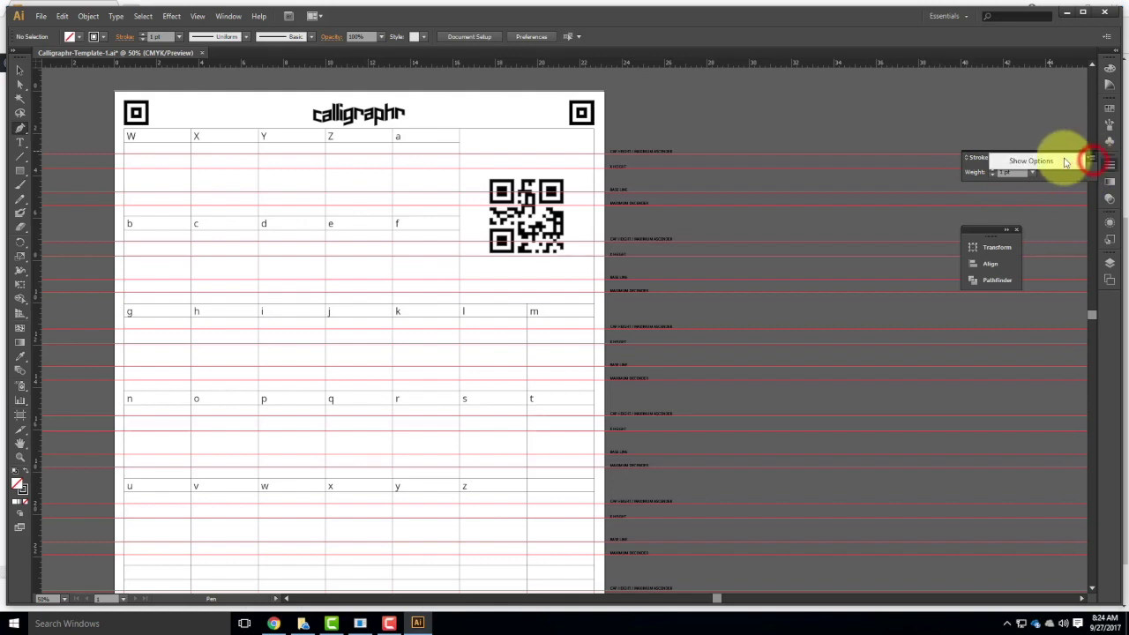
left_click(1057, 162)
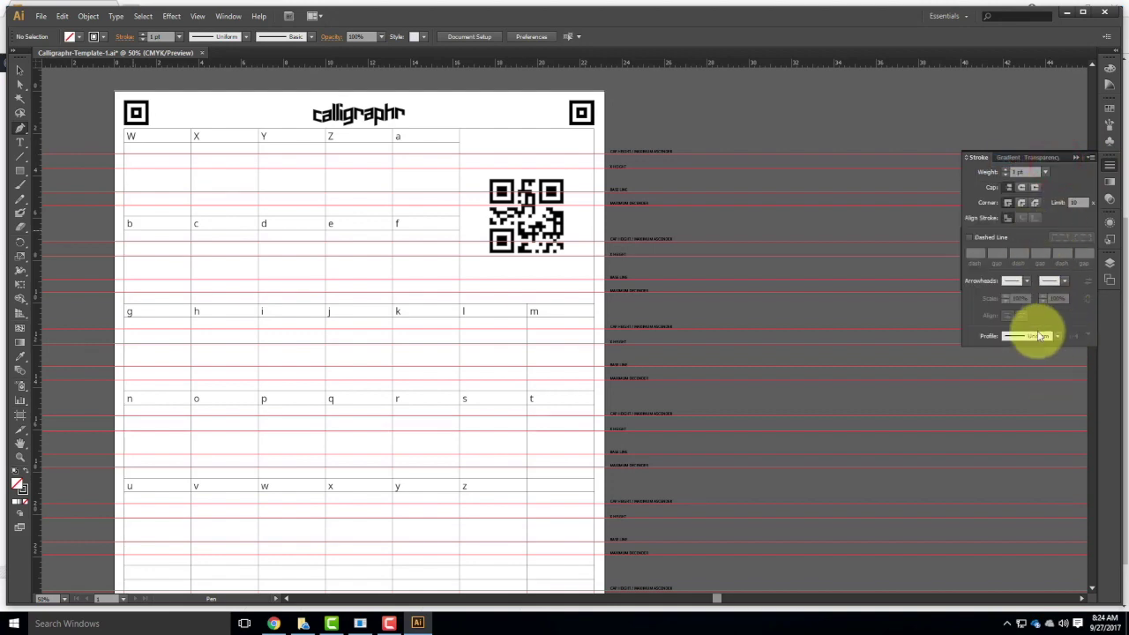
- Look over the Brushes commands, and hide the Gradient options and show them again
left_click(1109, 124)
left_click(1088, 102)
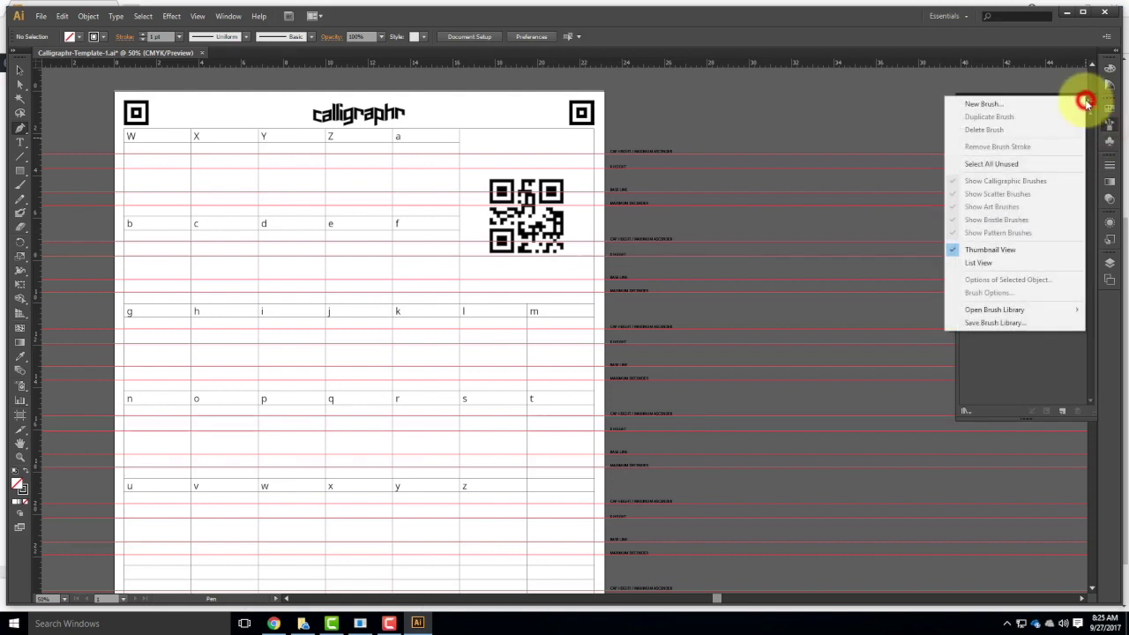
left_click(1089, 99)
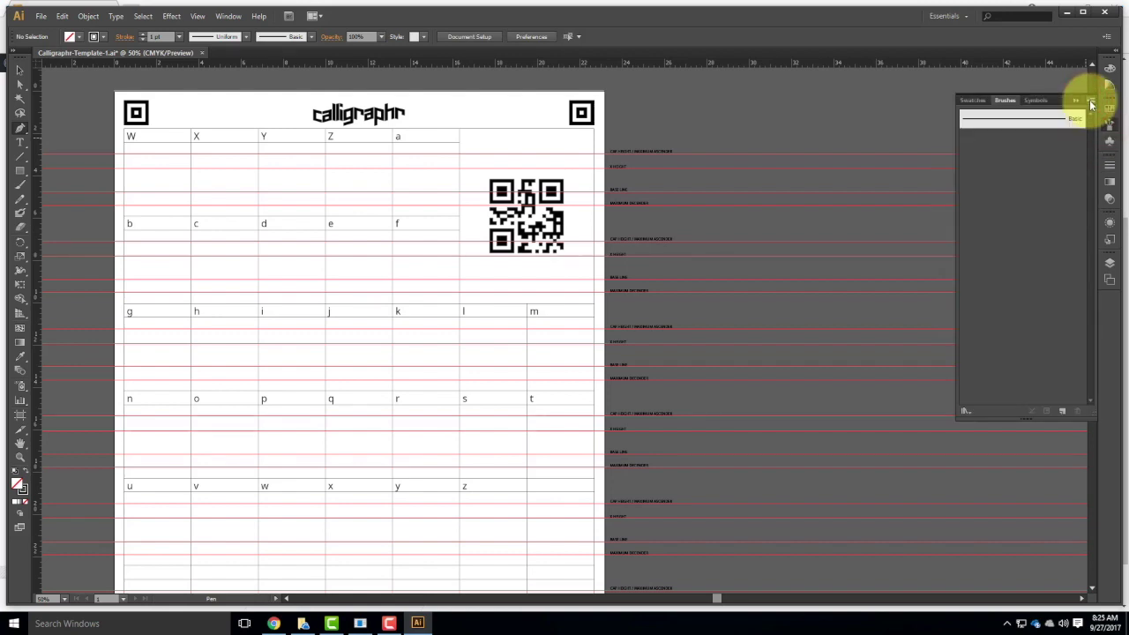
left_click(1109, 181)
left_click(1088, 158)
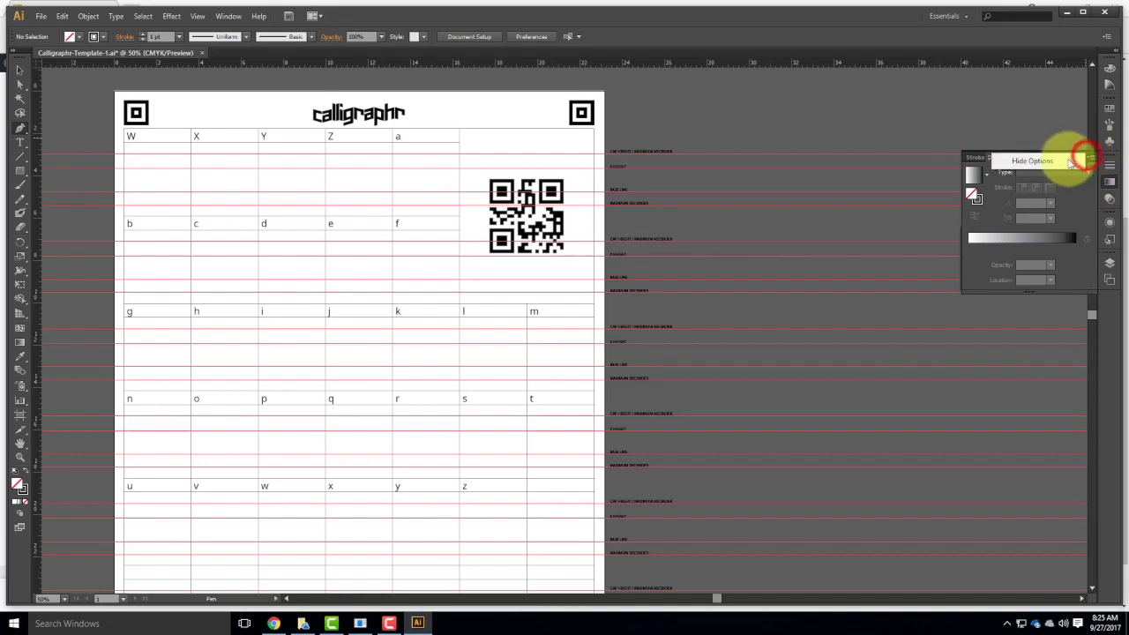
left_click(1082, 160)
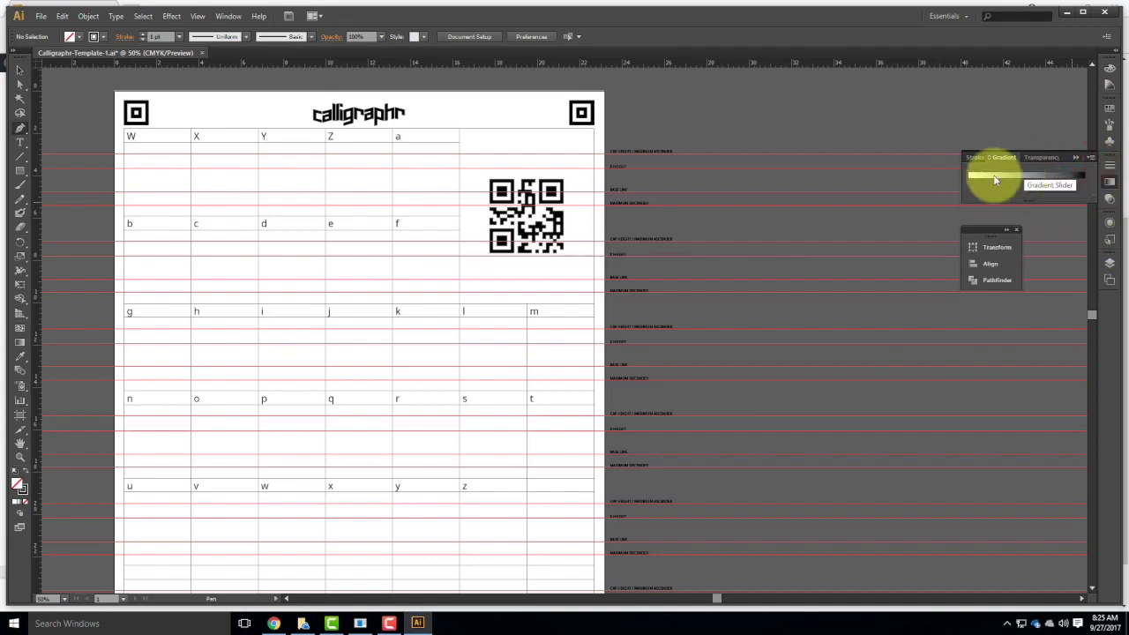
left_click(1091, 160)
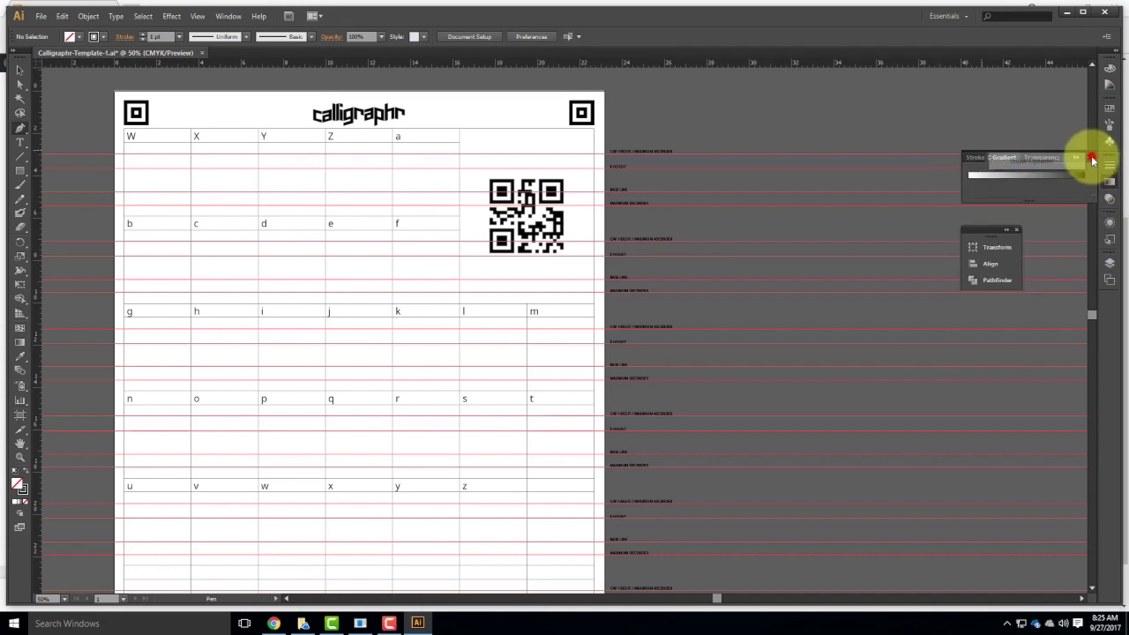
left_click(1061, 163)
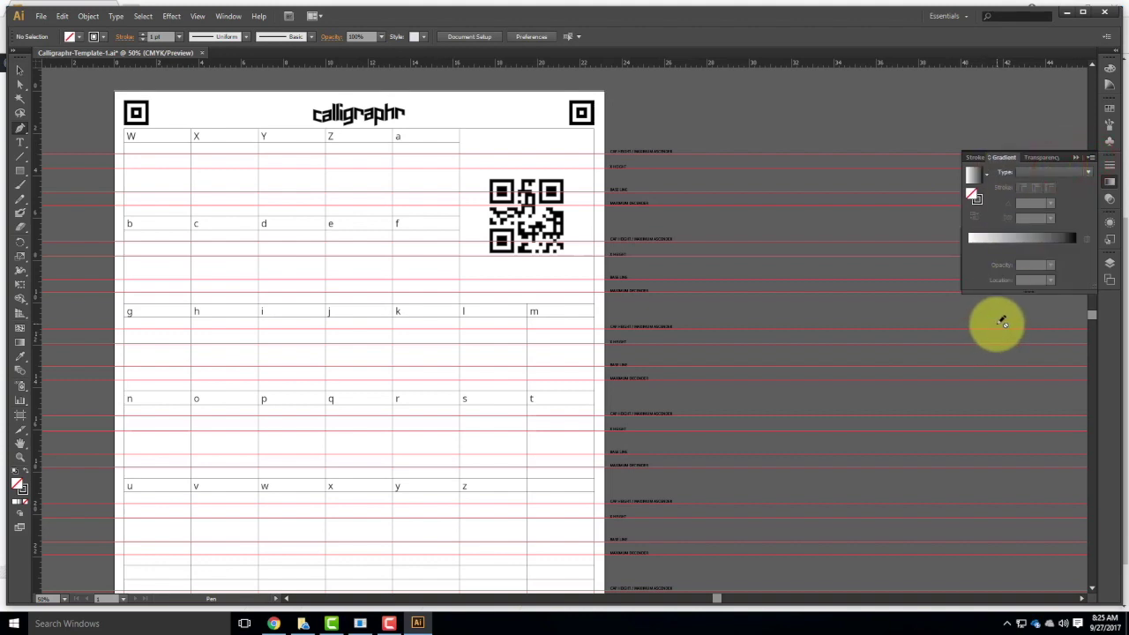
- Display the full Stroke options and reactivate the Pen tool
left_click(1111, 168)
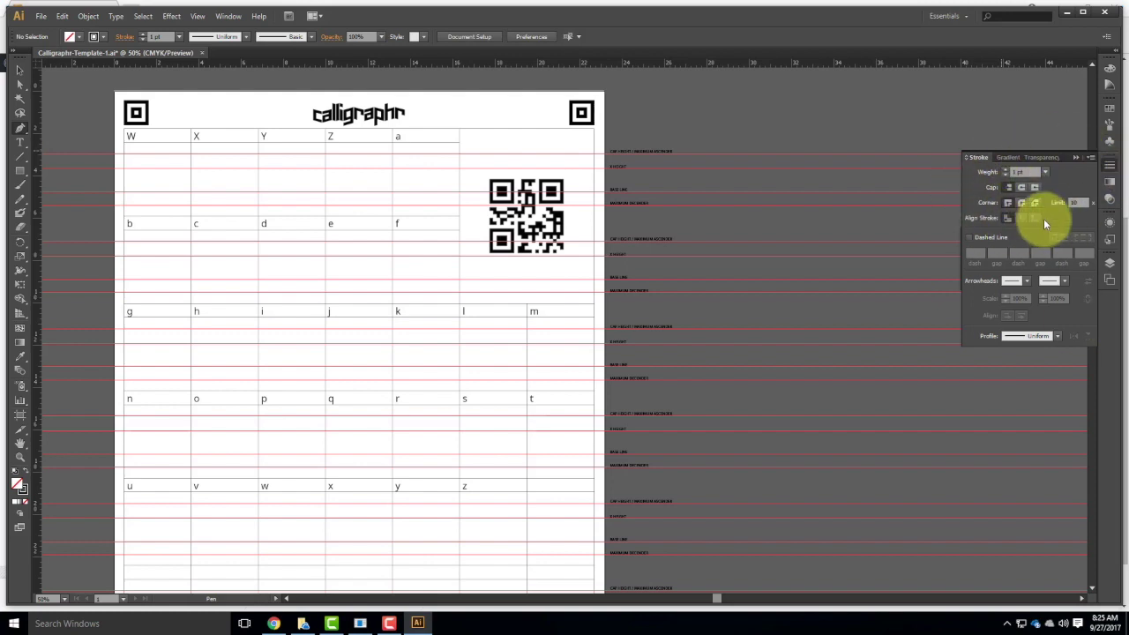
left_click(20, 70)
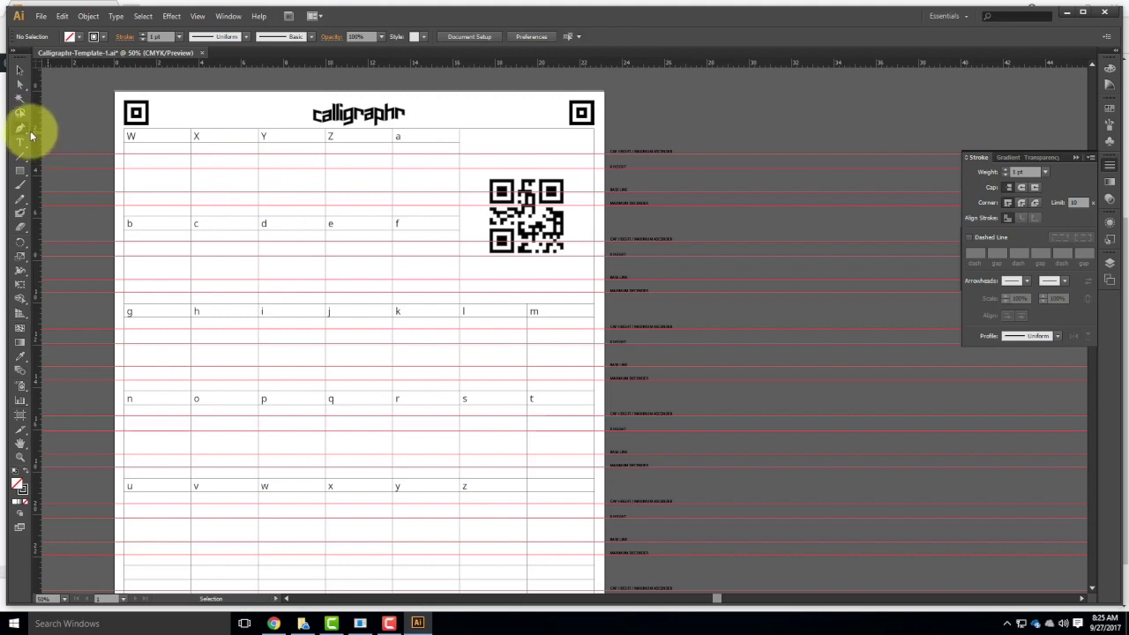
left_click(25, 129)
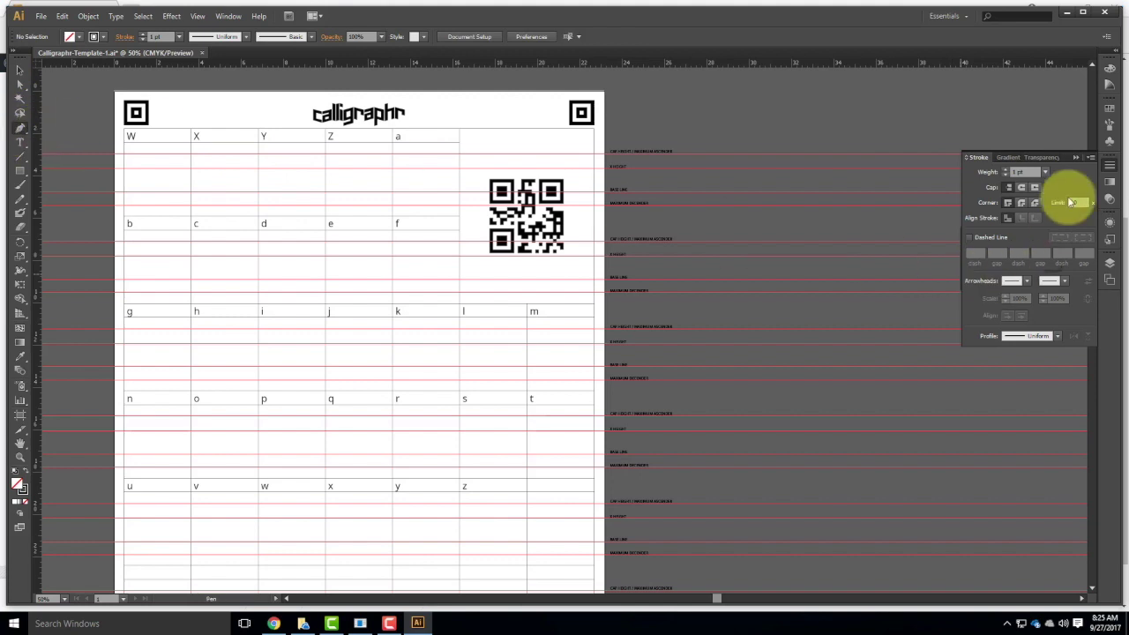
- Hide the Page02 layer and make Font Page01 the active layer for drawing
left_click(1110, 268)
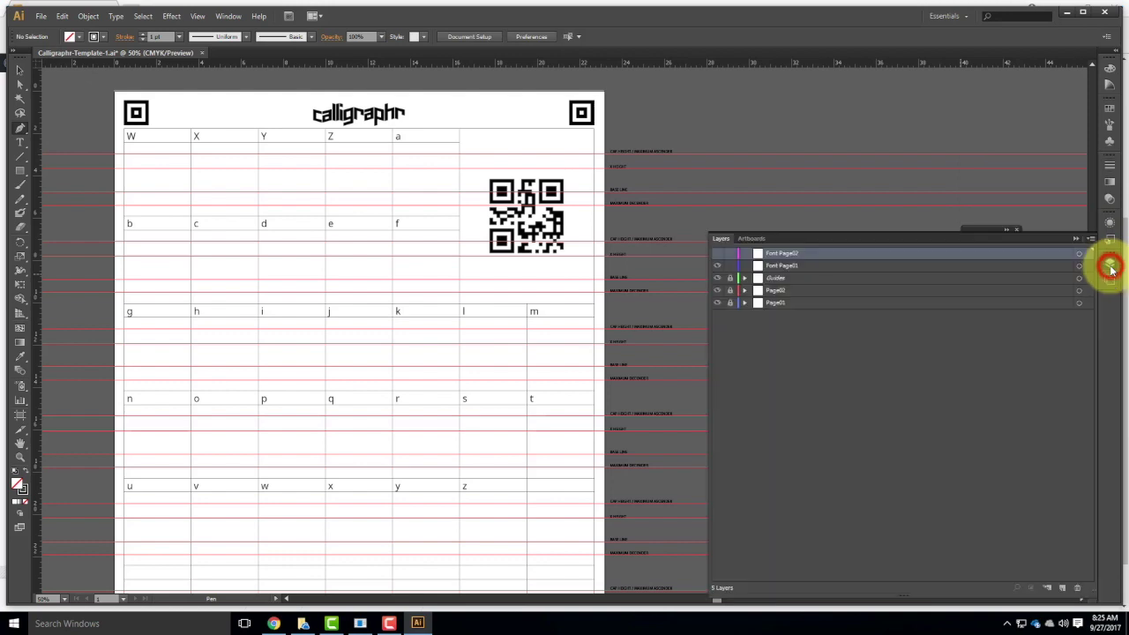
left_click(717, 290)
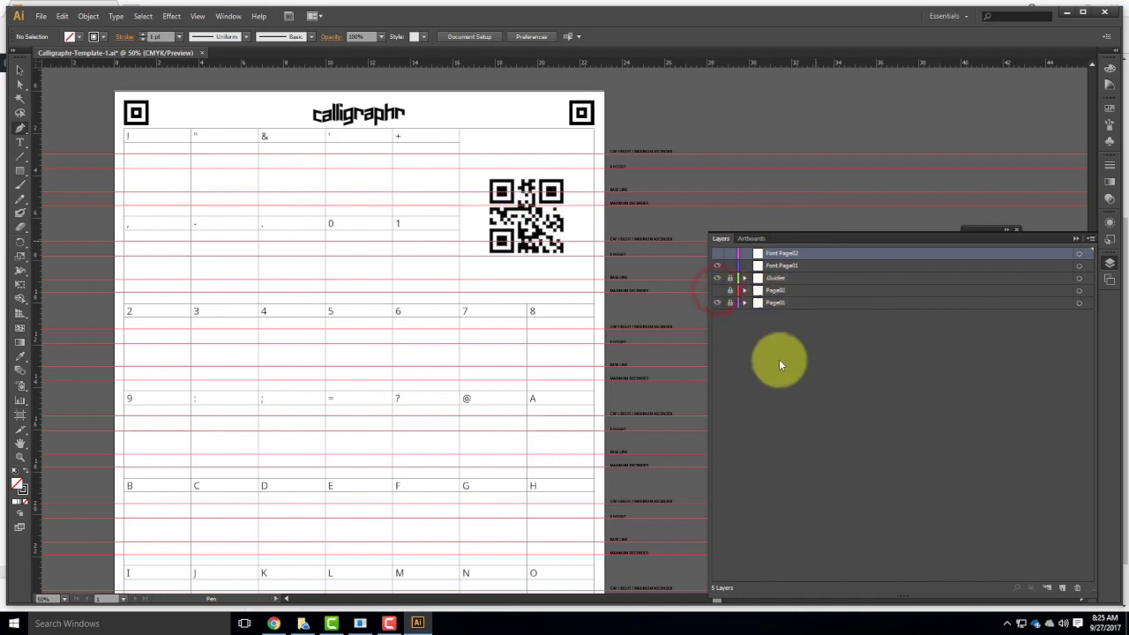
left_click(783, 265)
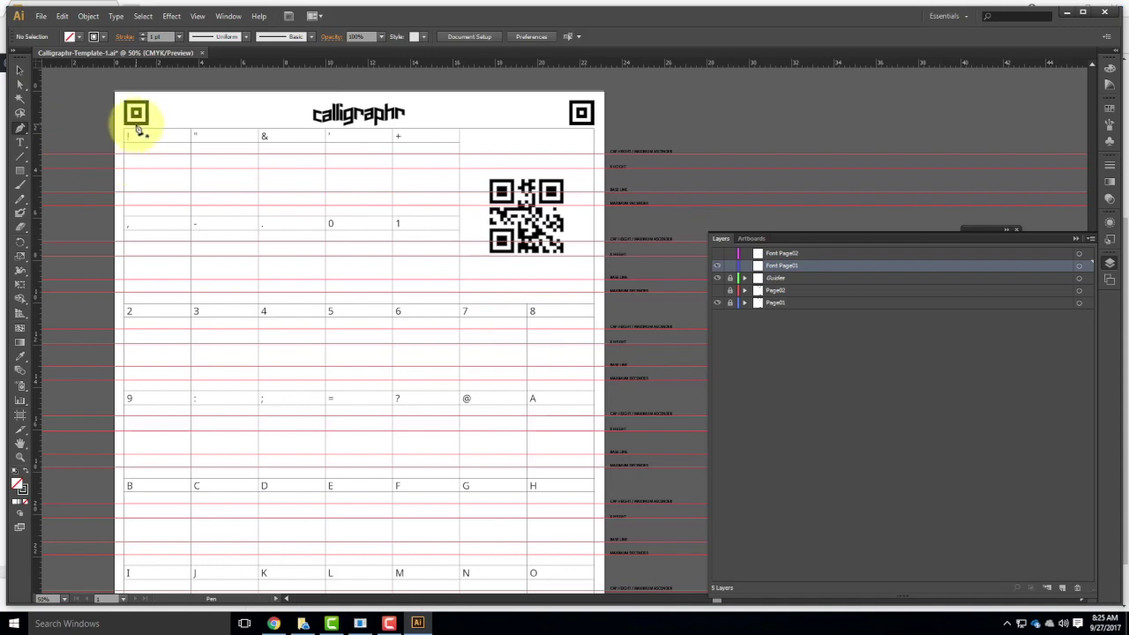
- Examine the character cells on page 1 and their cap height, x height, base line and maximum descender guides
key("ctrl+equal")
key("ctrl+equal")
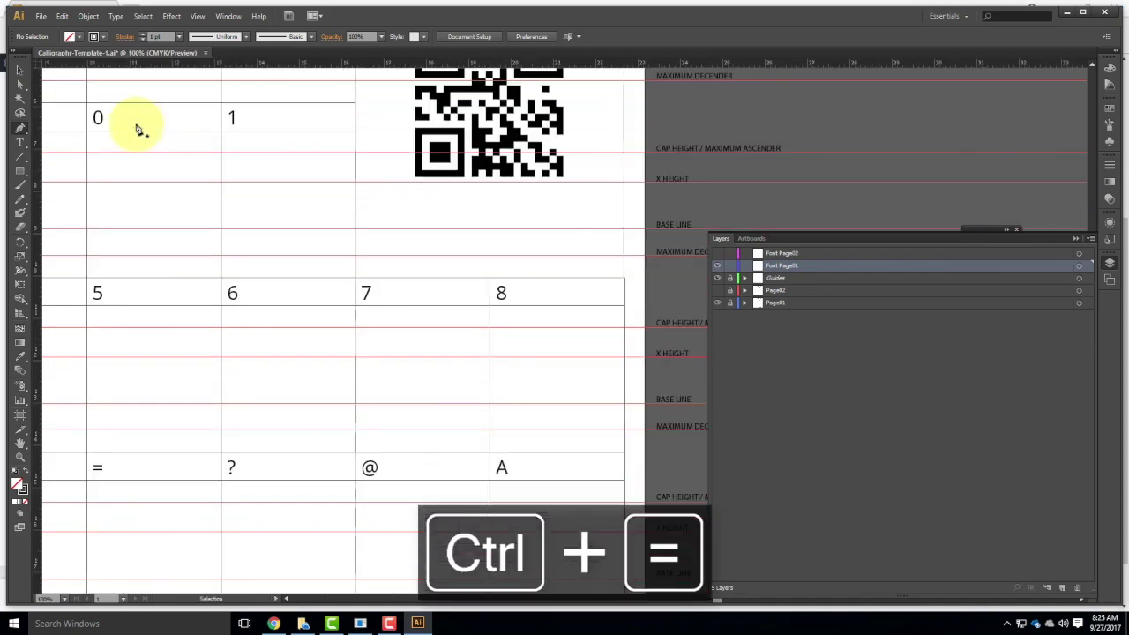
left_click_drag(232, 118, 573, 274)
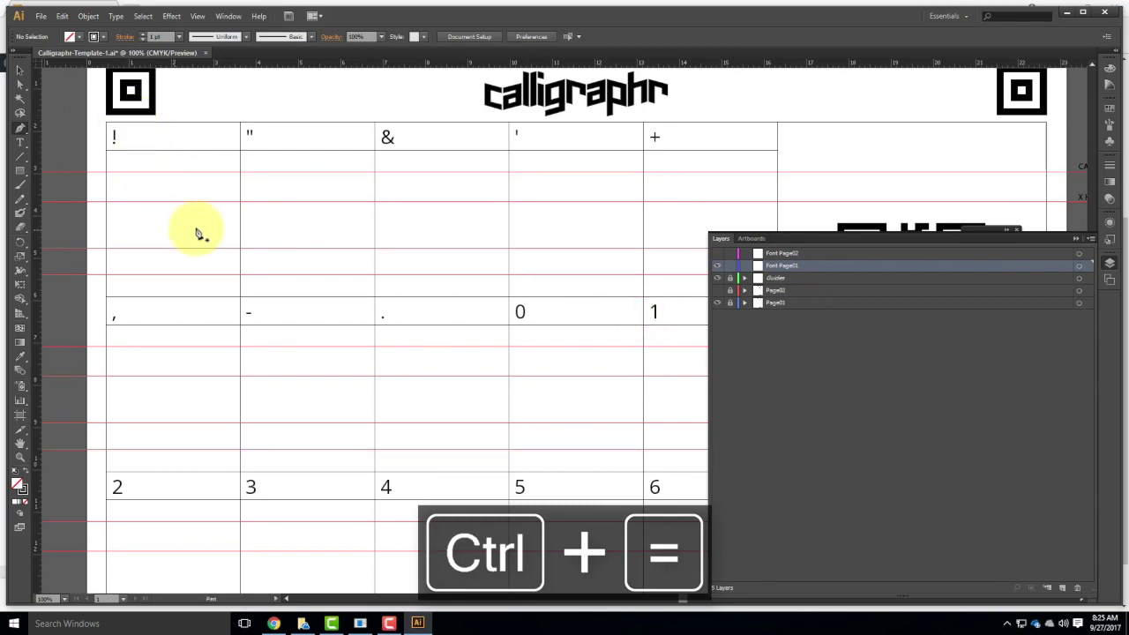
left_click_drag(629, 380, 524, 150)
left_click_drag(676, 420, 346, 235)
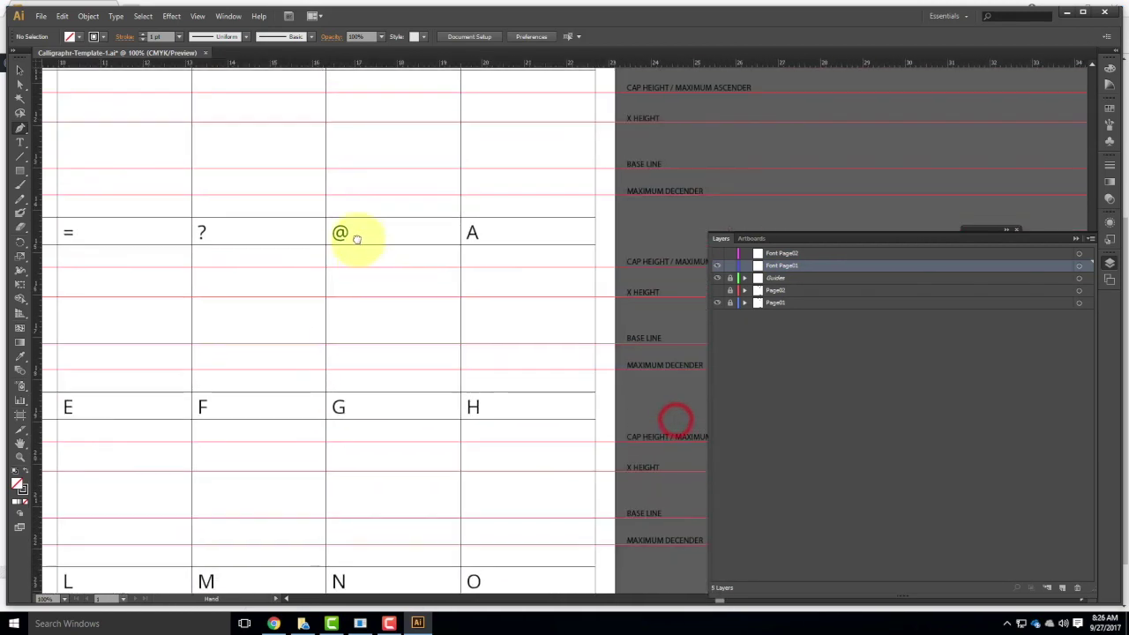
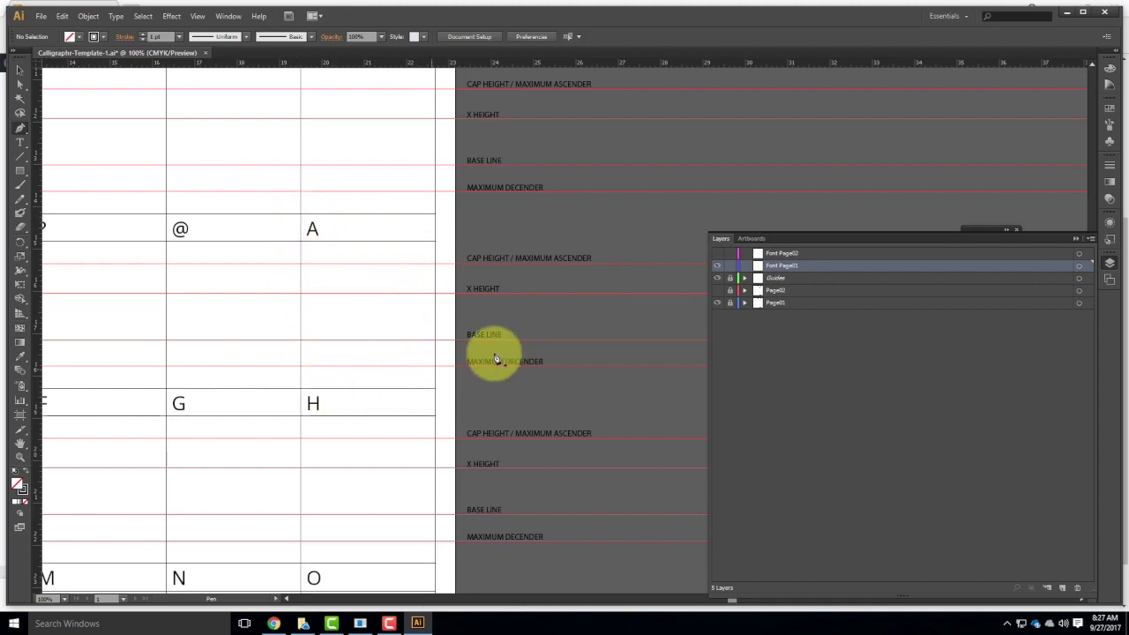
scroll(436, 321, "up", 2)
scroll(435, 322, "up", 5)
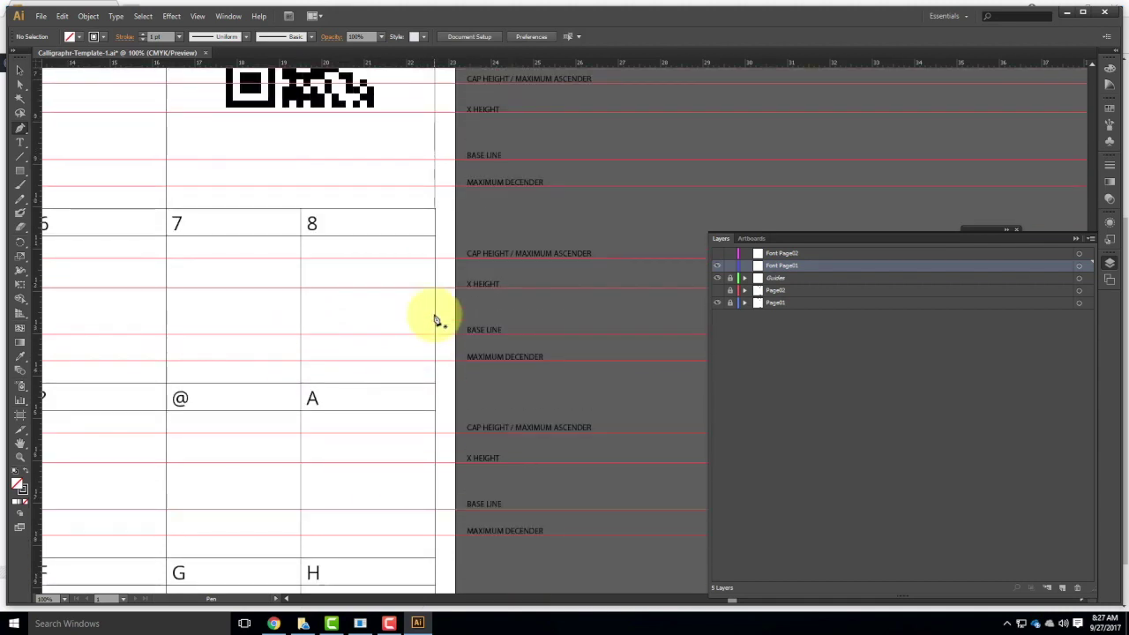
scroll(362, 283, "down", 6)
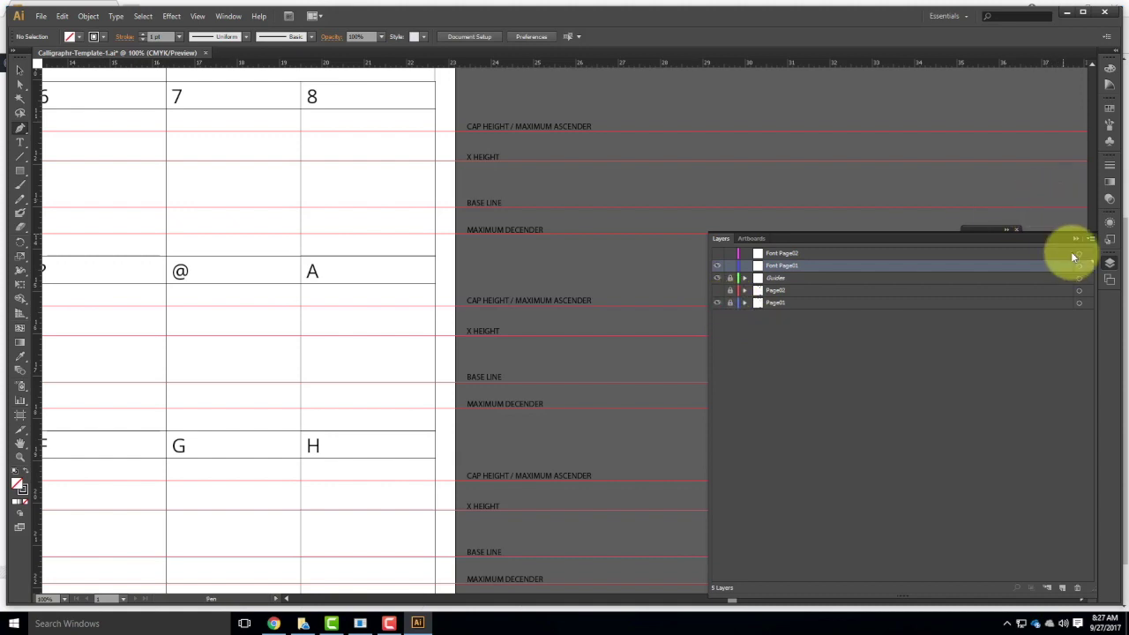
- Collapse the layer list and draw the two slanted strokes of the A with the Pen tool, from base line to cap height and back
left_click(1076, 240)
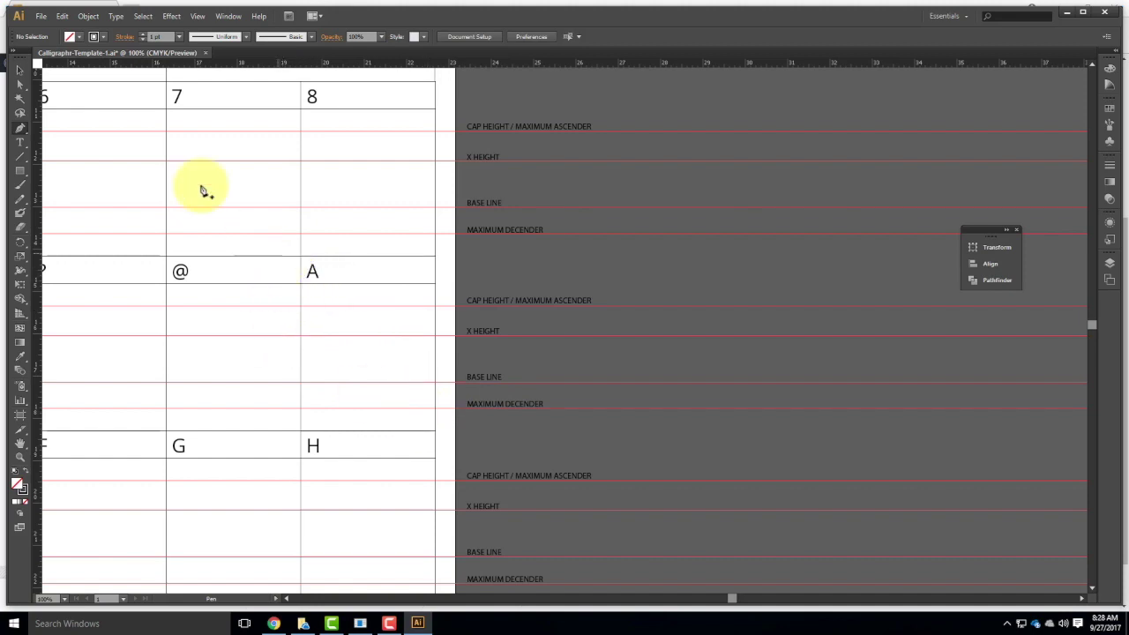
left_click(19, 127)
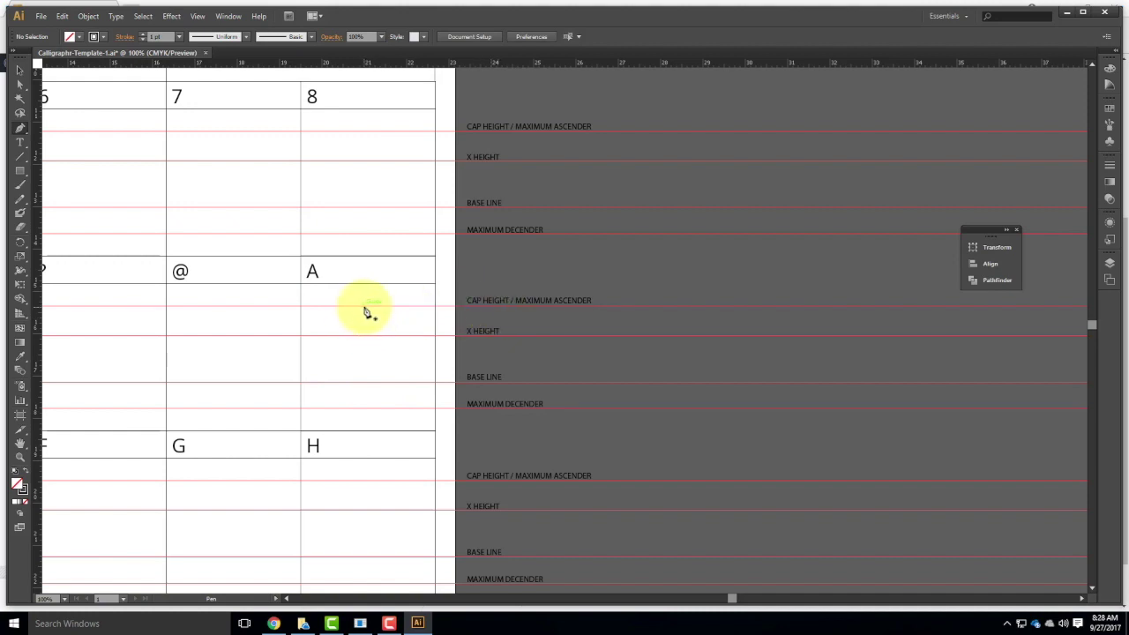
left_click(335, 383)
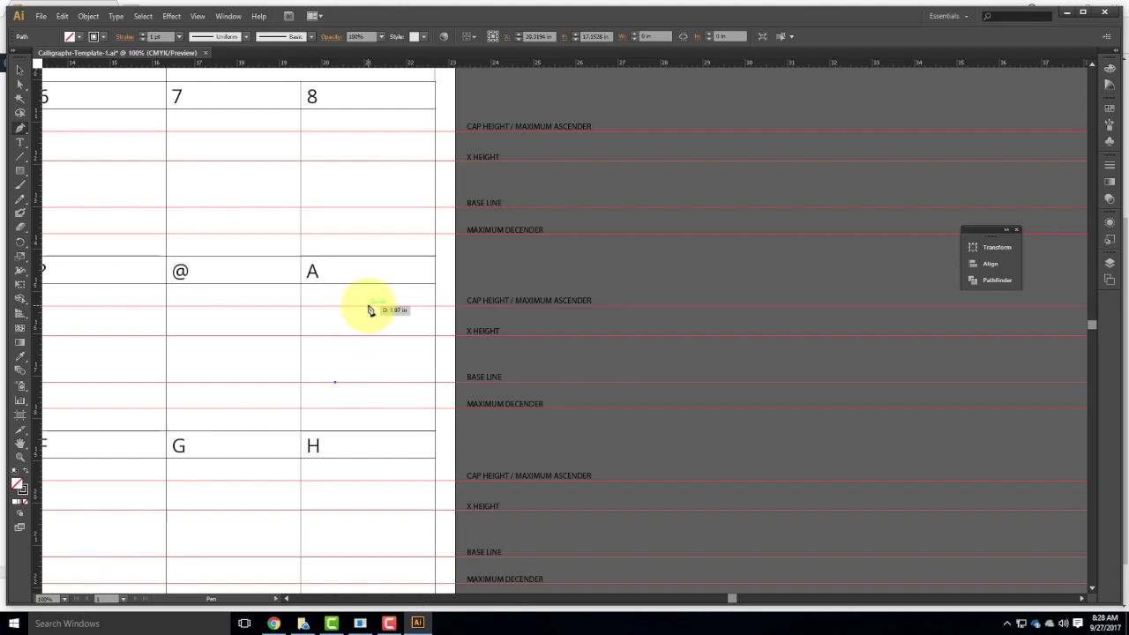
left_click(368, 307)
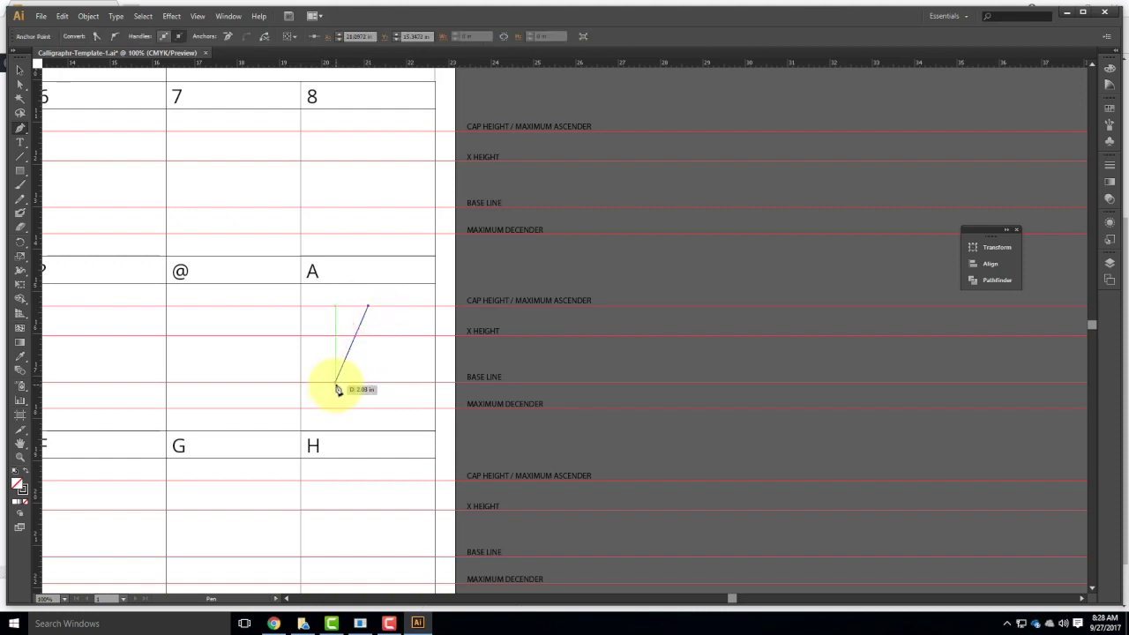
left_click(369, 308)
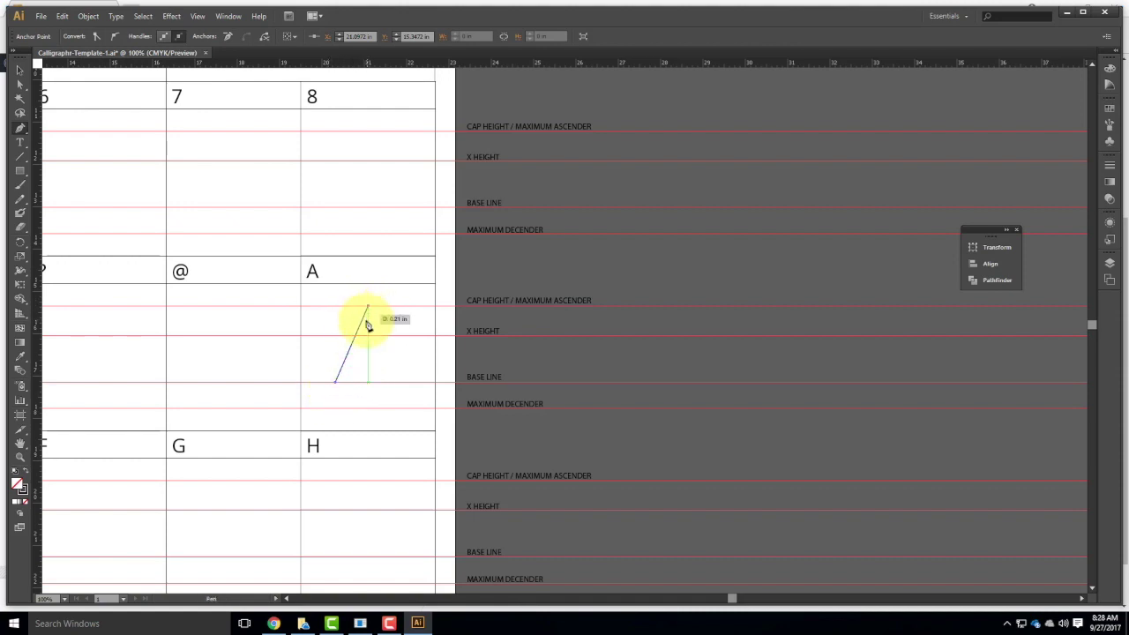
left_click(398, 383)
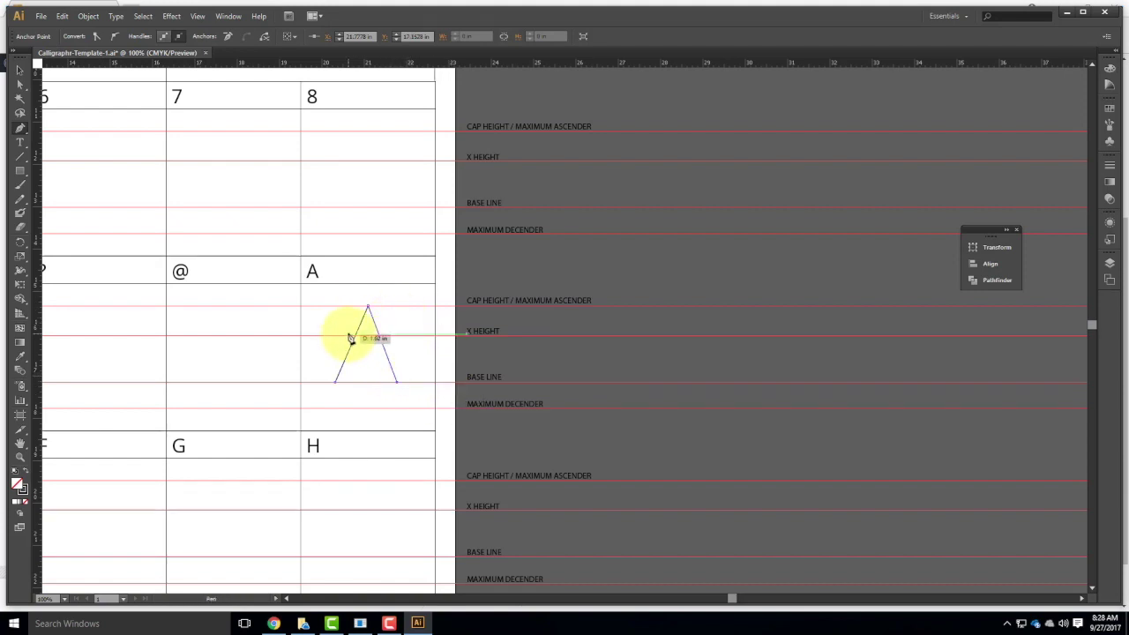
- Move the apex anchor point of the A slightly left along the cap height guide, to about X 21.05 in, and deselect the path
key("ctrl+equal")
key("ctrl+equal")
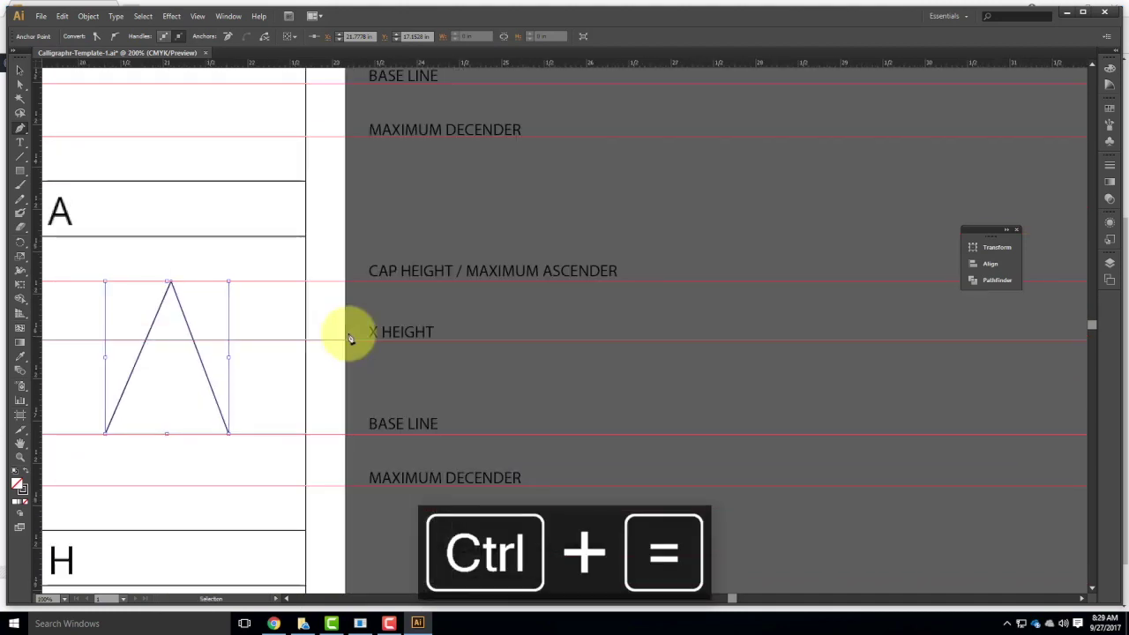
left_click_drag(130, 257, 320, 235)
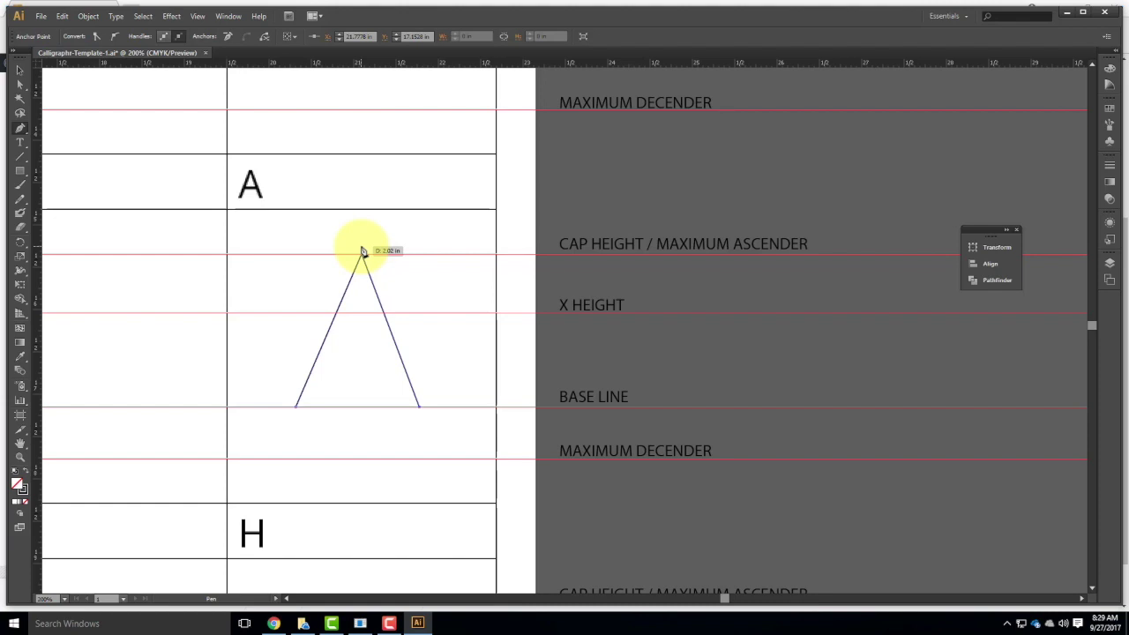
left_click(20, 86)
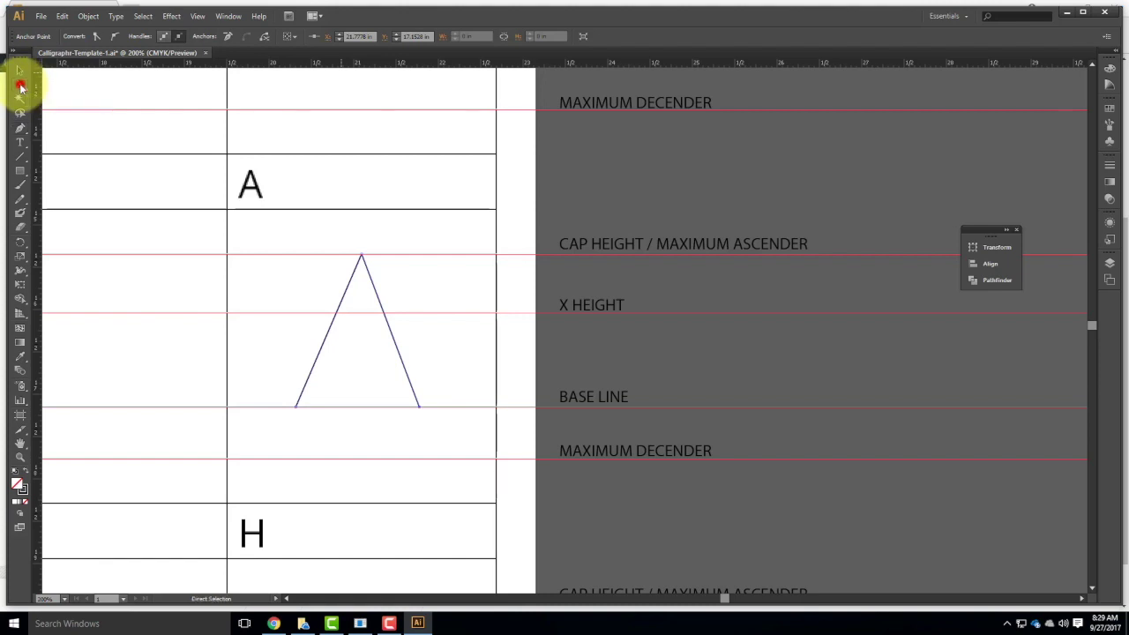
left_click(361, 256)
left_click(362, 256)
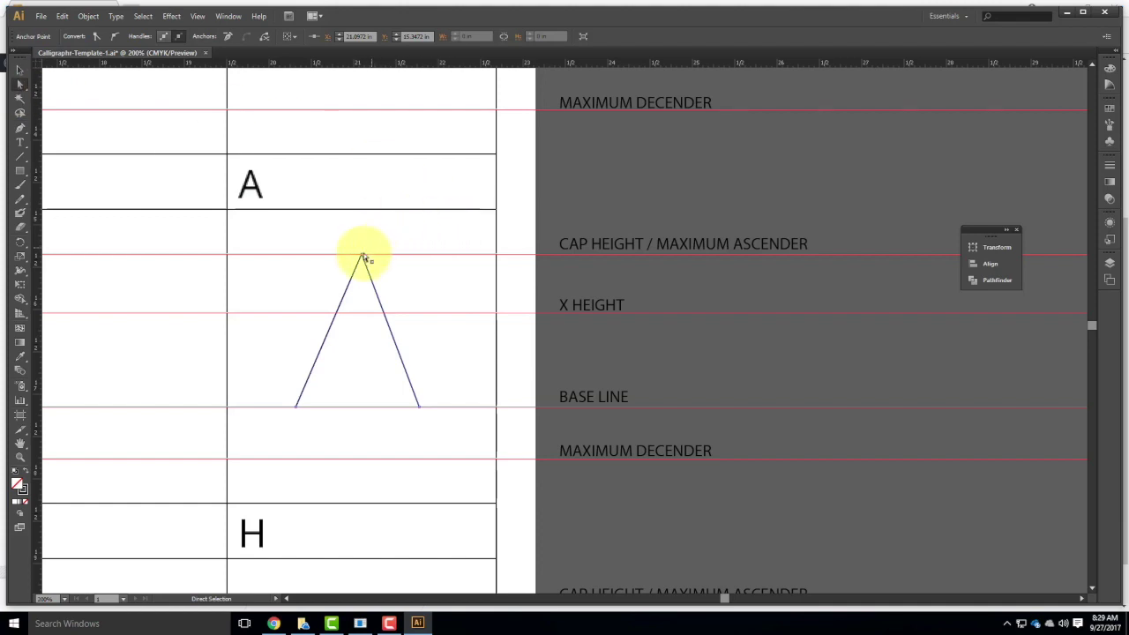
mouse_move(362, 256)
left_mouse_down()
mouse_move(419, 259)
mouse_move(325, 252)
mouse_move(424, 262)
mouse_move(335, 246)
mouse_move(388, 254)
mouse_move(358, 258)
left_mouse_up()
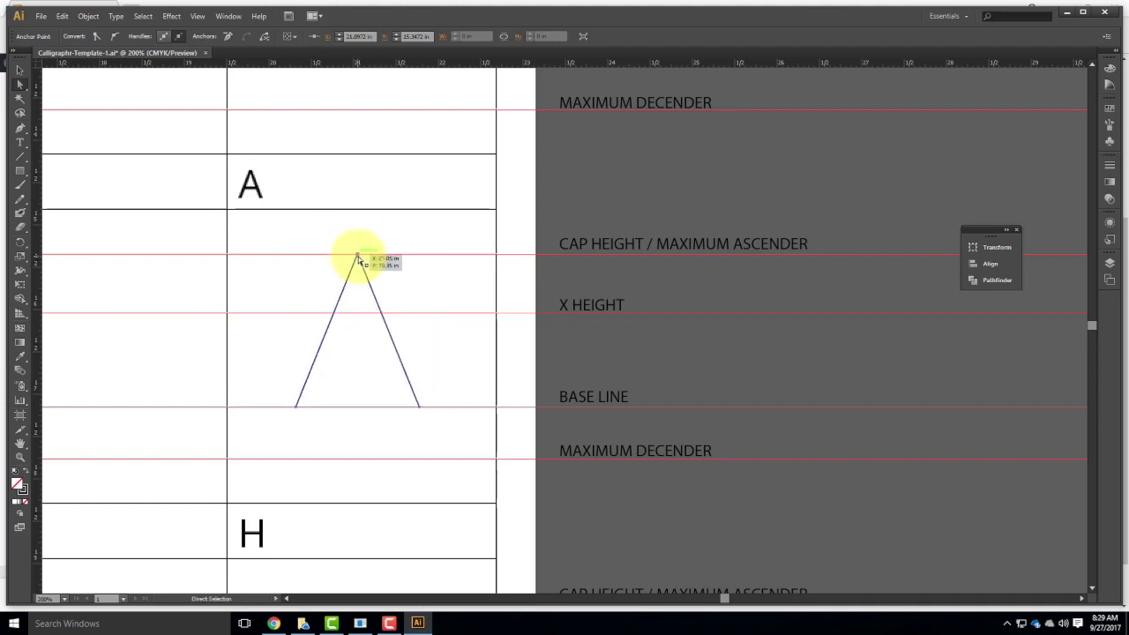
left_click(413, 234)
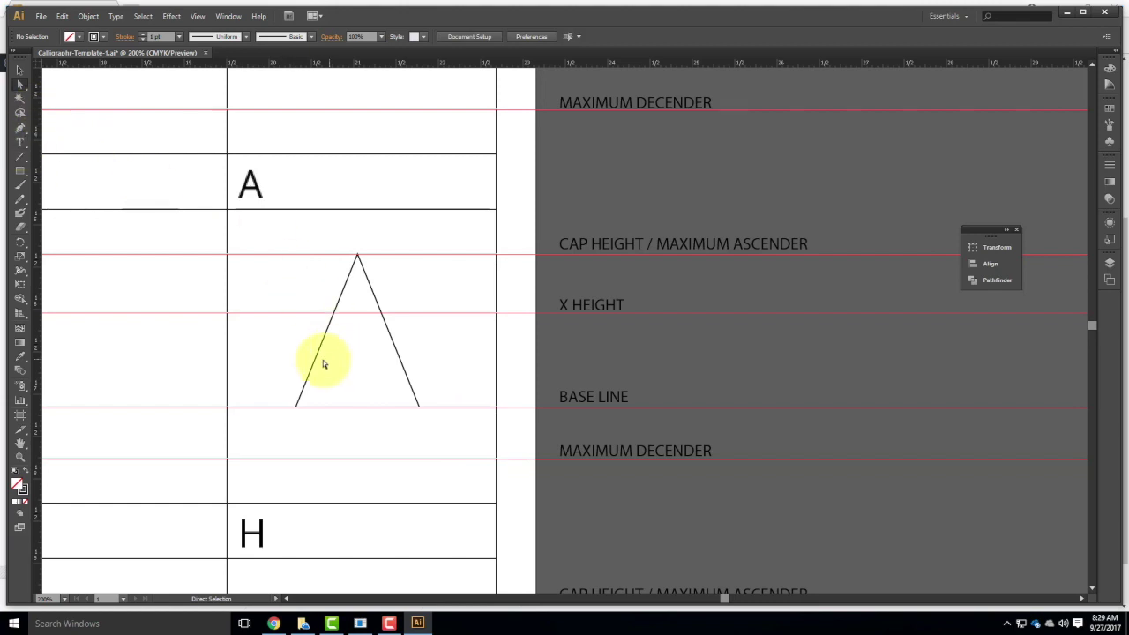
- Draw the crossbar of the A with the Pen tool, a horizontal line about 1.1 in long between the two slanted strokes, and deselect it
left_click(20, 129)
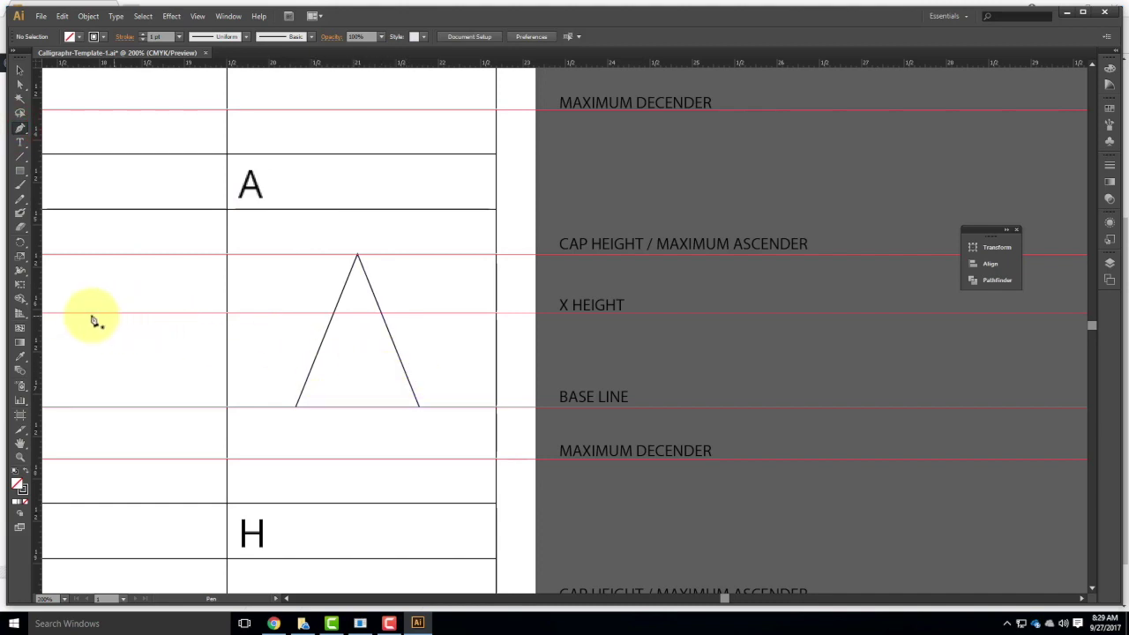
key("ctrl+equal")
key("ctrl+equal")
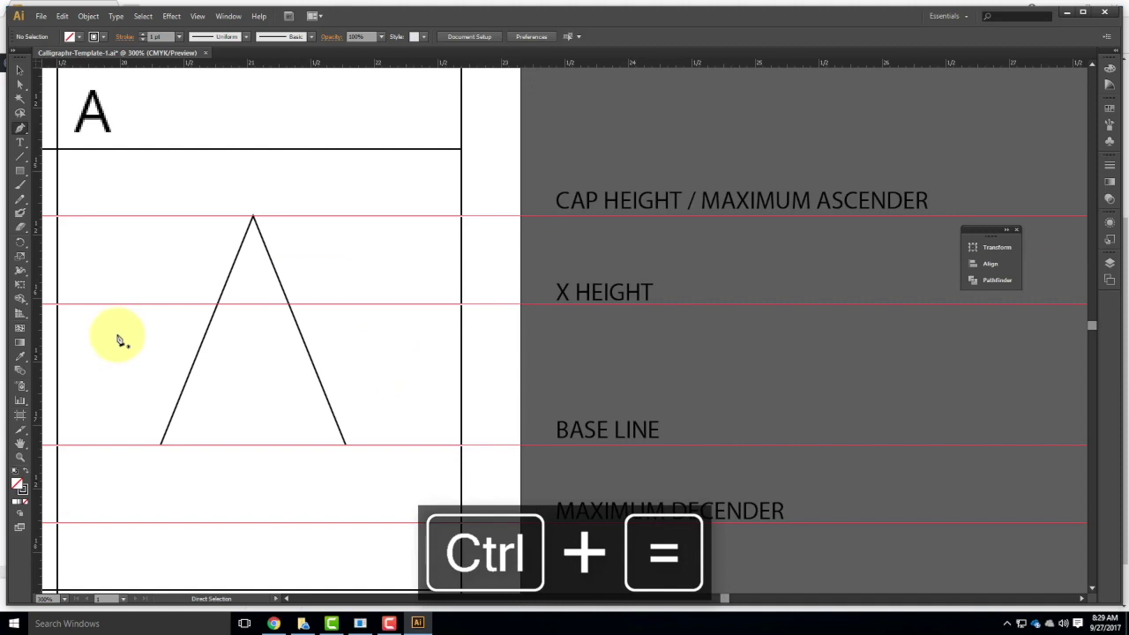
left_click_drag(171, 366, 315, 347)
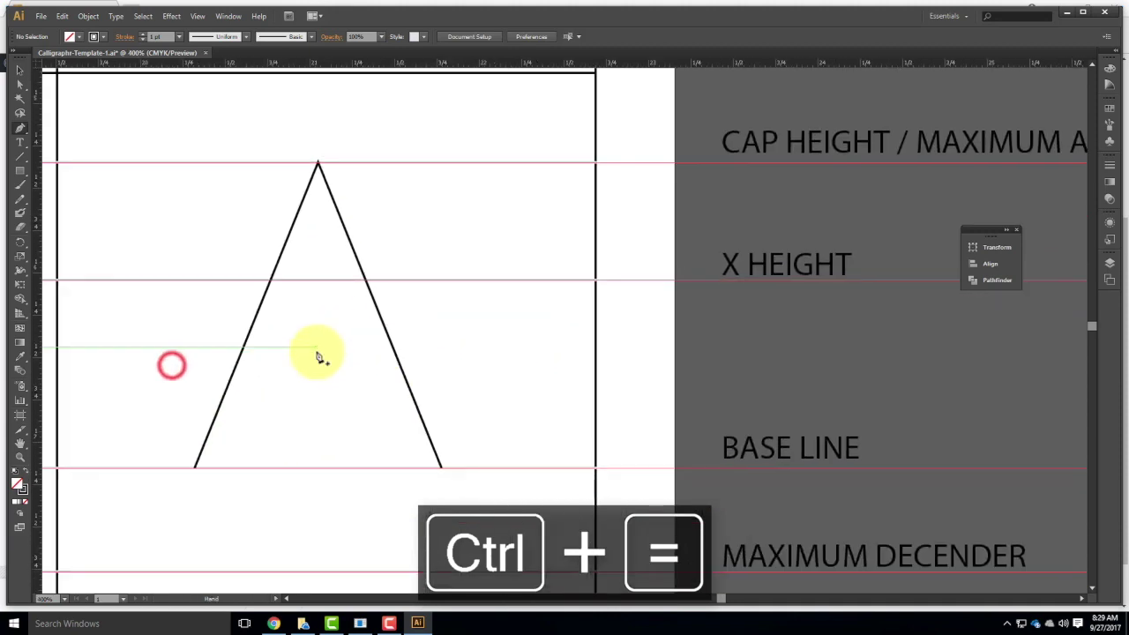
left_click(228, 399)
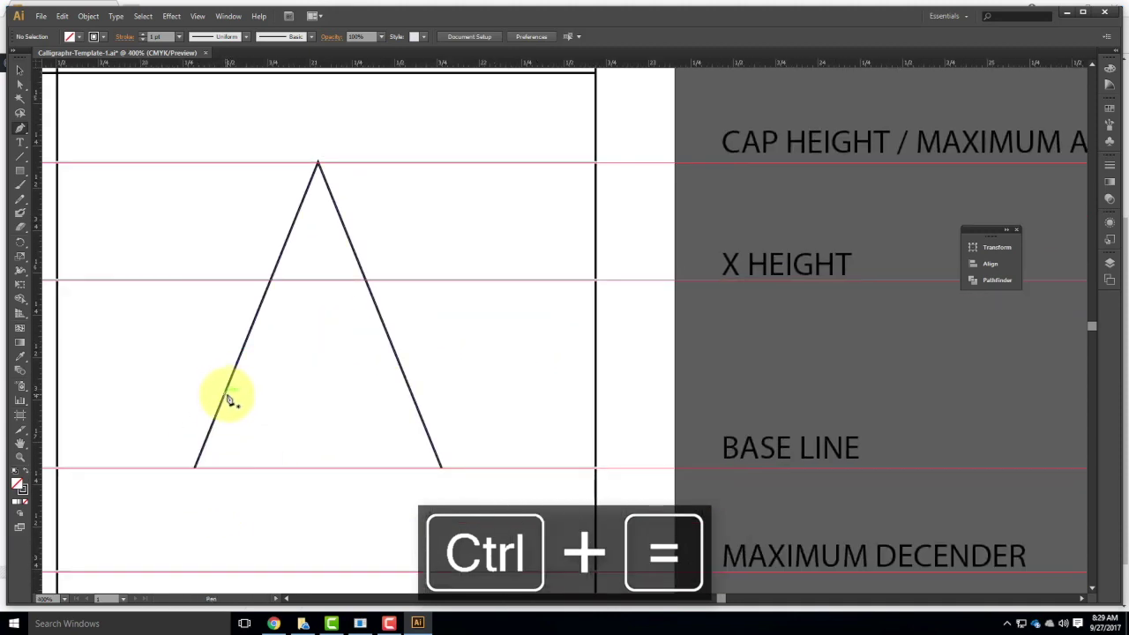
left_click_drag(226, 392, 413, 395)
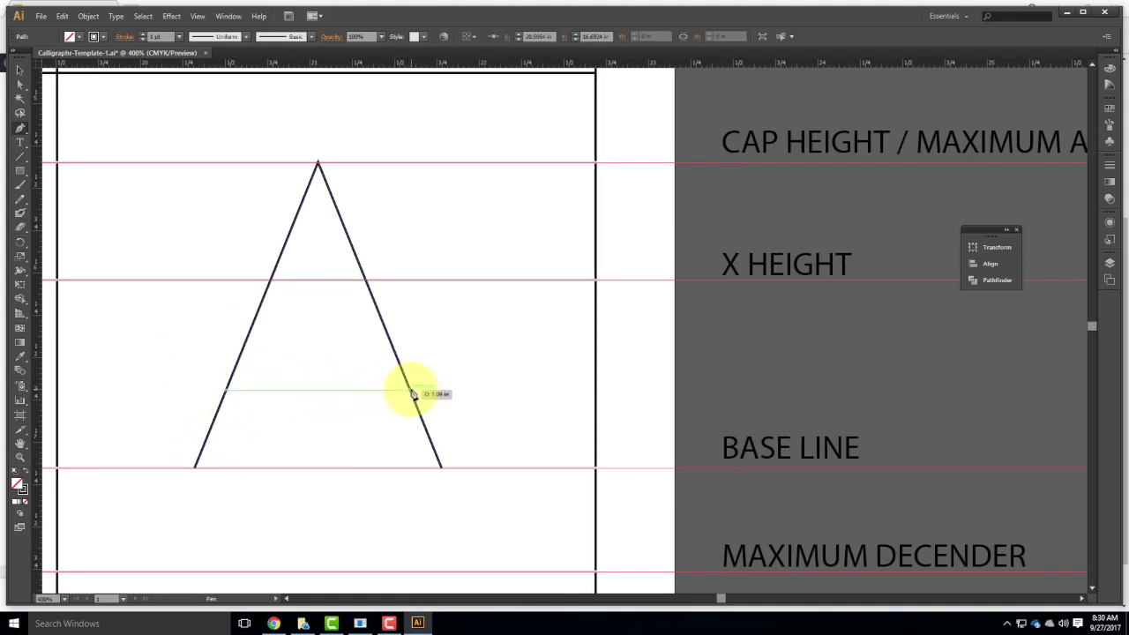
left_click(413, 395)
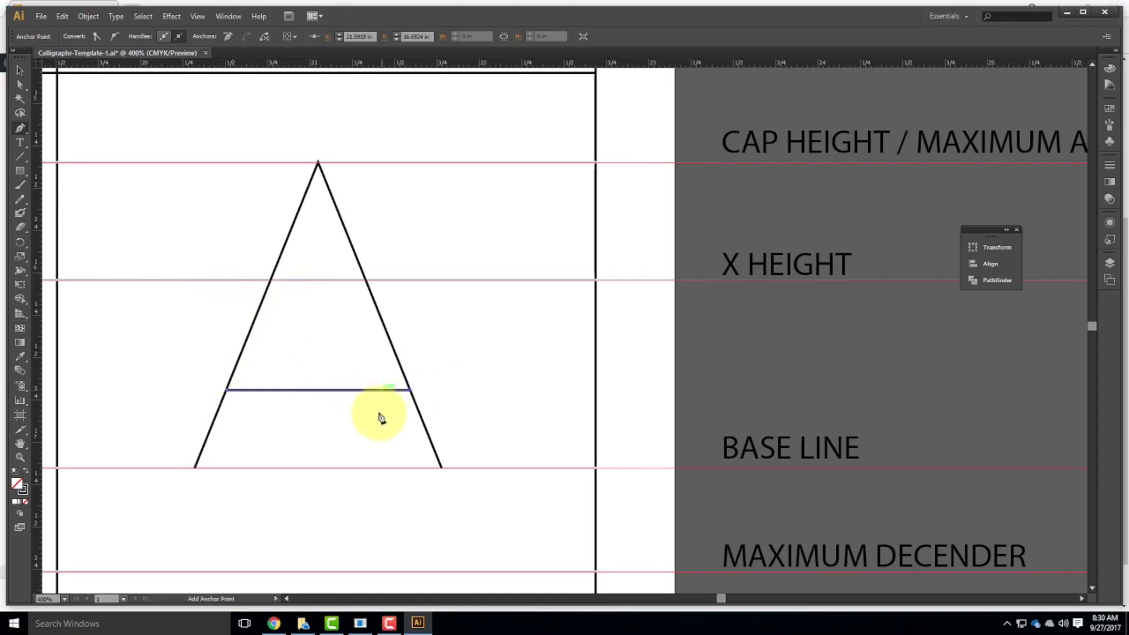
left_click(20, 70)
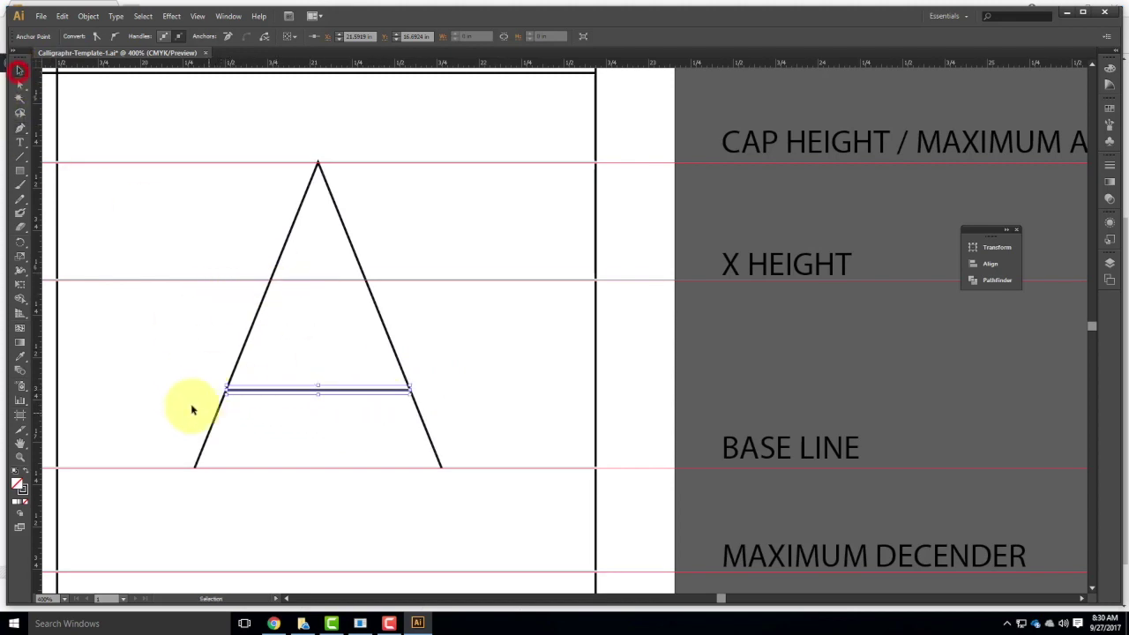
left_click(187, 404)
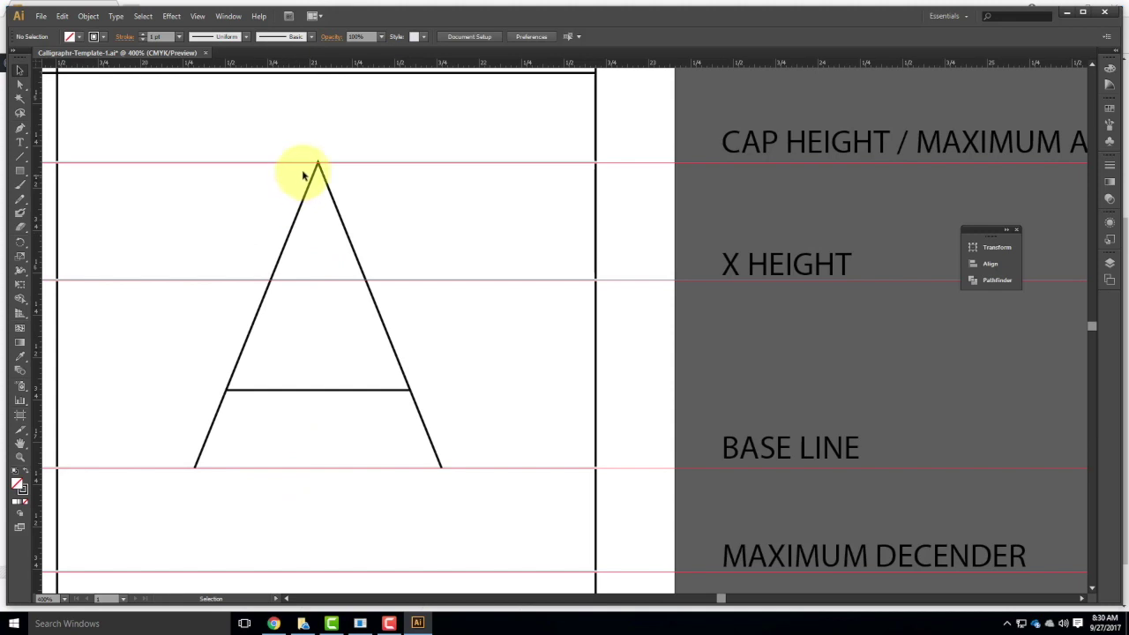
- Try a lower crossbar at about Y 16.9 in, stretching both ends out to meet the slanted strokes
left_click_drag(326, 391, 329, 430)
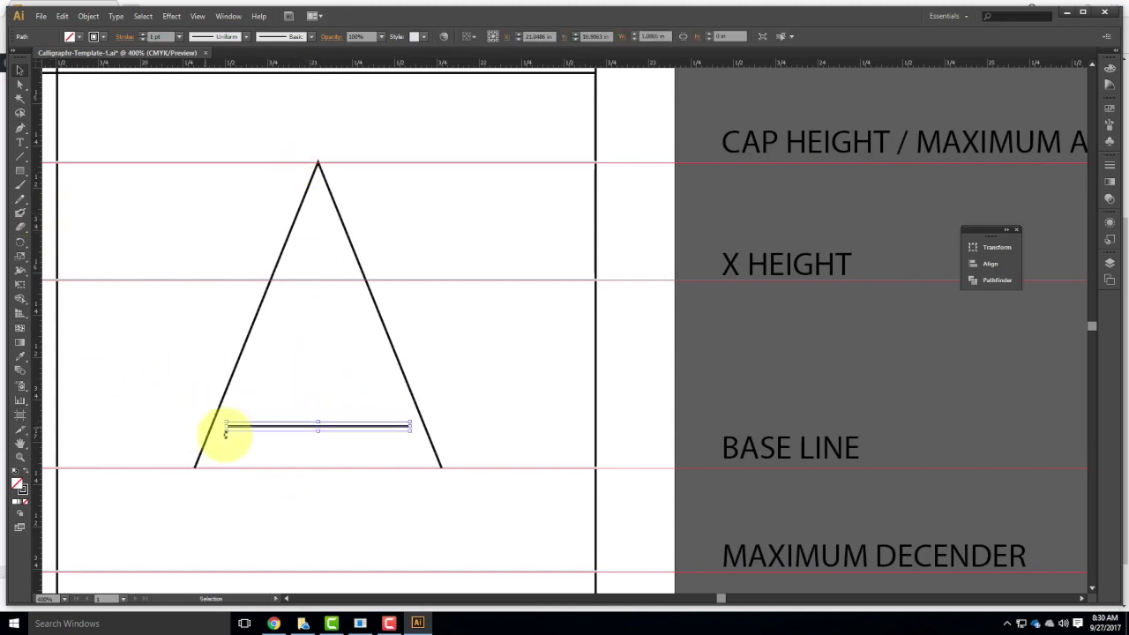
left_click_drag(225, 427, 212, 428)
left_click_drag(409, 429, 424, 427)
left_click(473, 399)
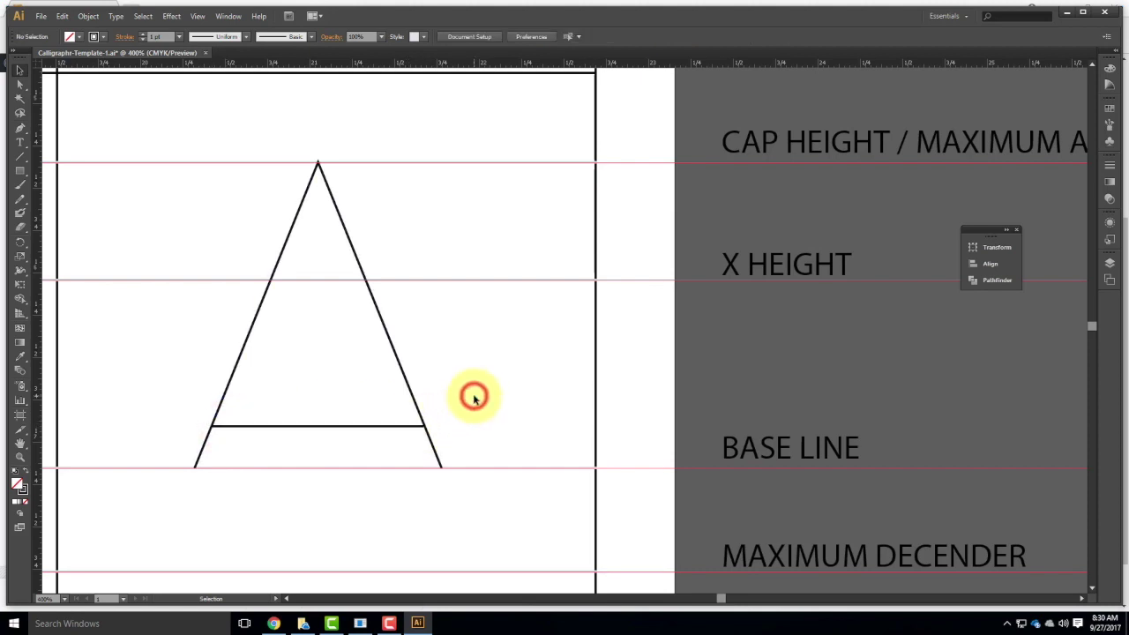
- Undo the crossbar's lengthening and downward move, and deselect it
key("ctrl+z")
key("ctrl+z")
key("ctrl+z")
key("ctrl+z")
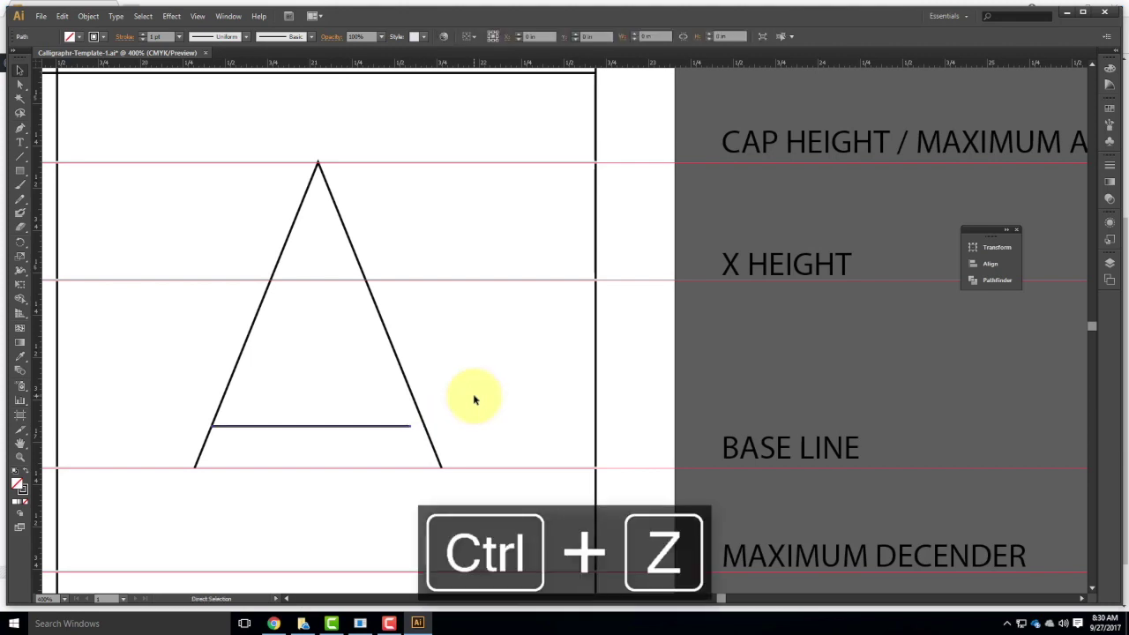
key("ctrl+z")
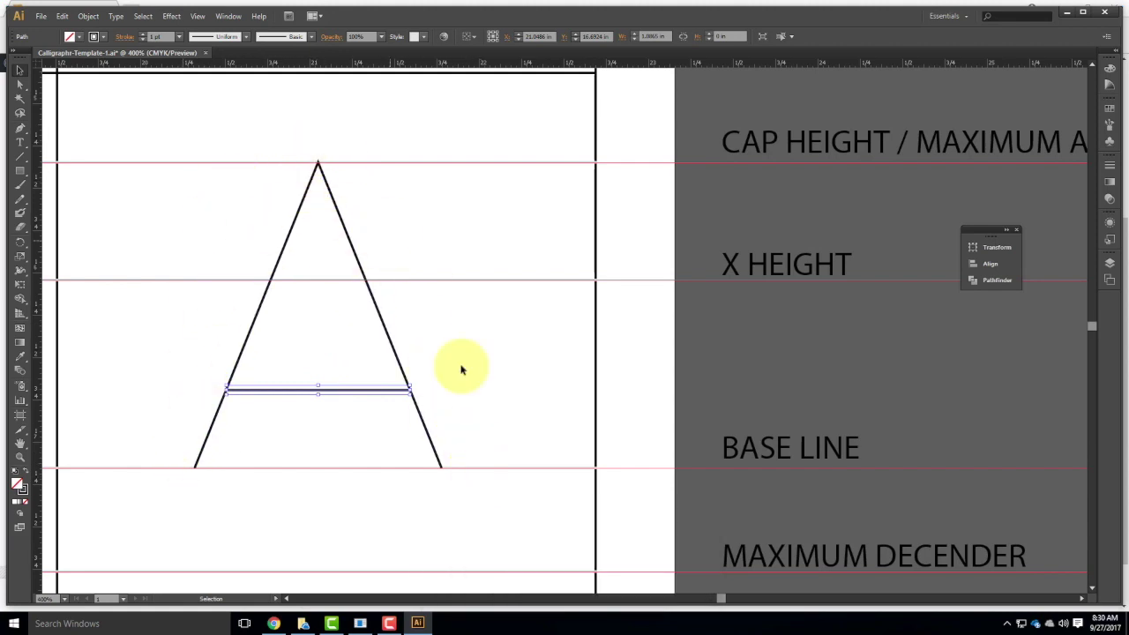
left_click(215, 212)
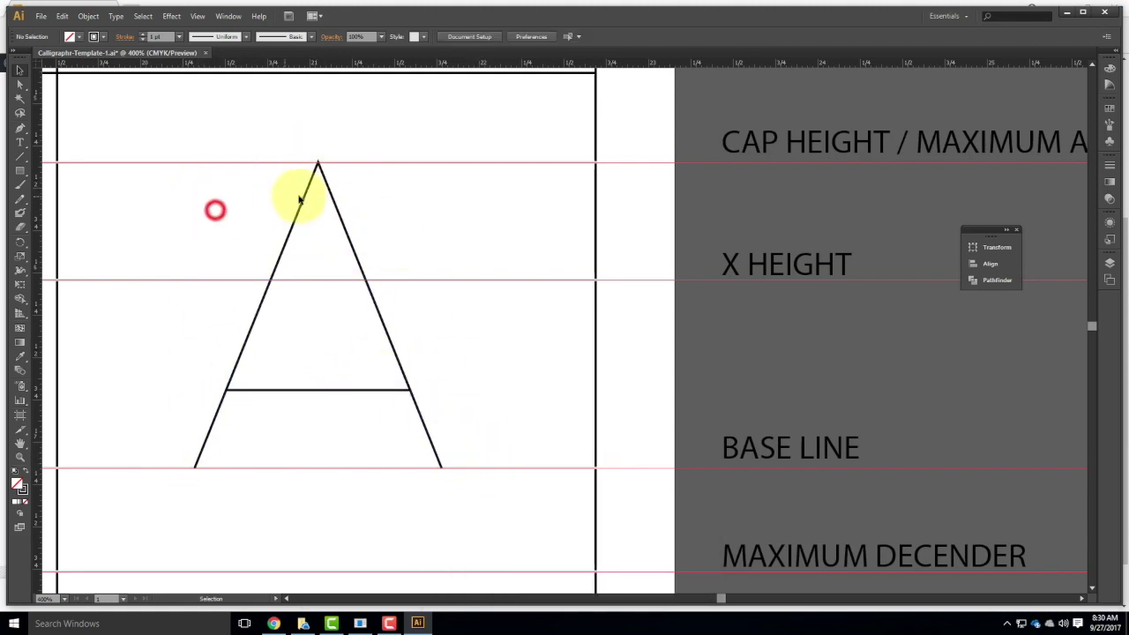
- Select both the slanted strokes and the crossbar of the A and set their stroke weight to 6 pt
left_click(347, 228)
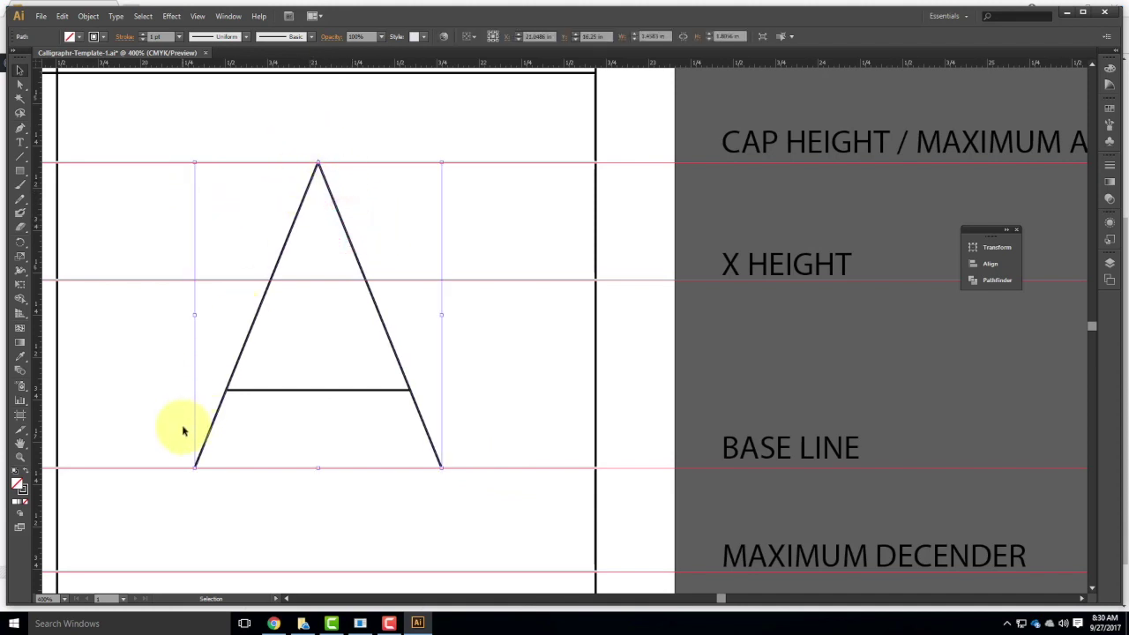
left_click(352, 393, "shift")
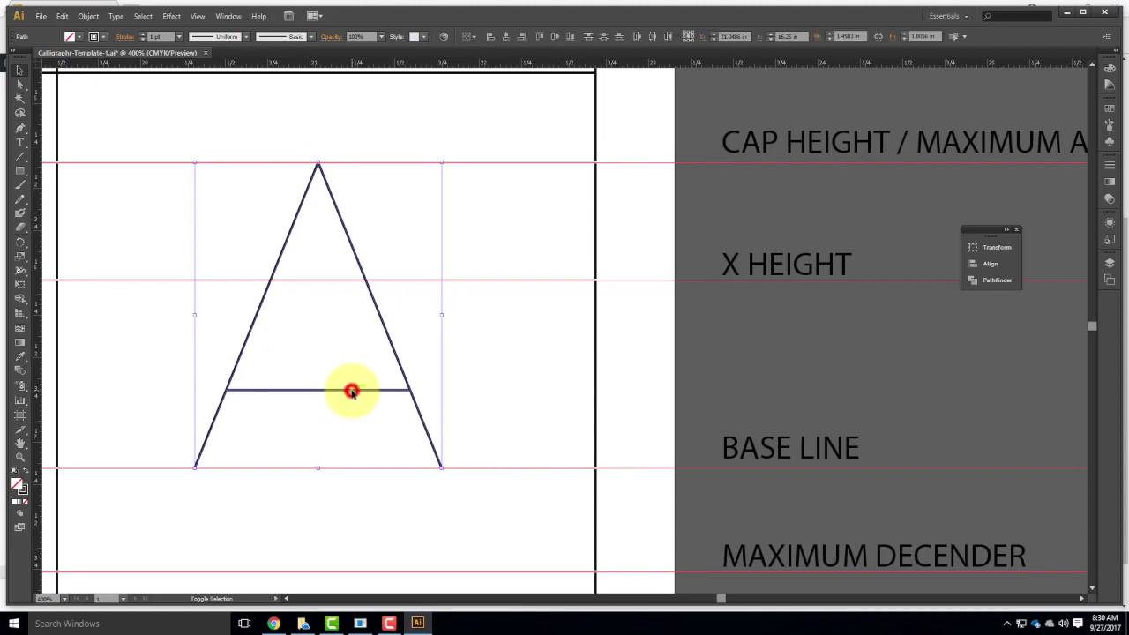
left_click(1110, 167)
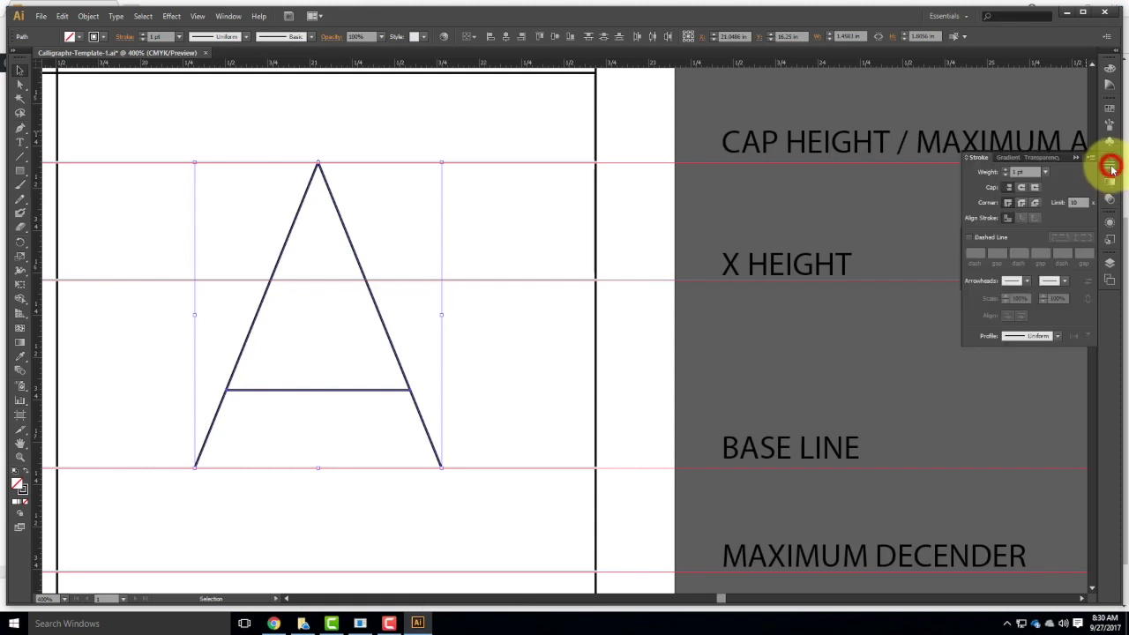
left_click(1007, 171)
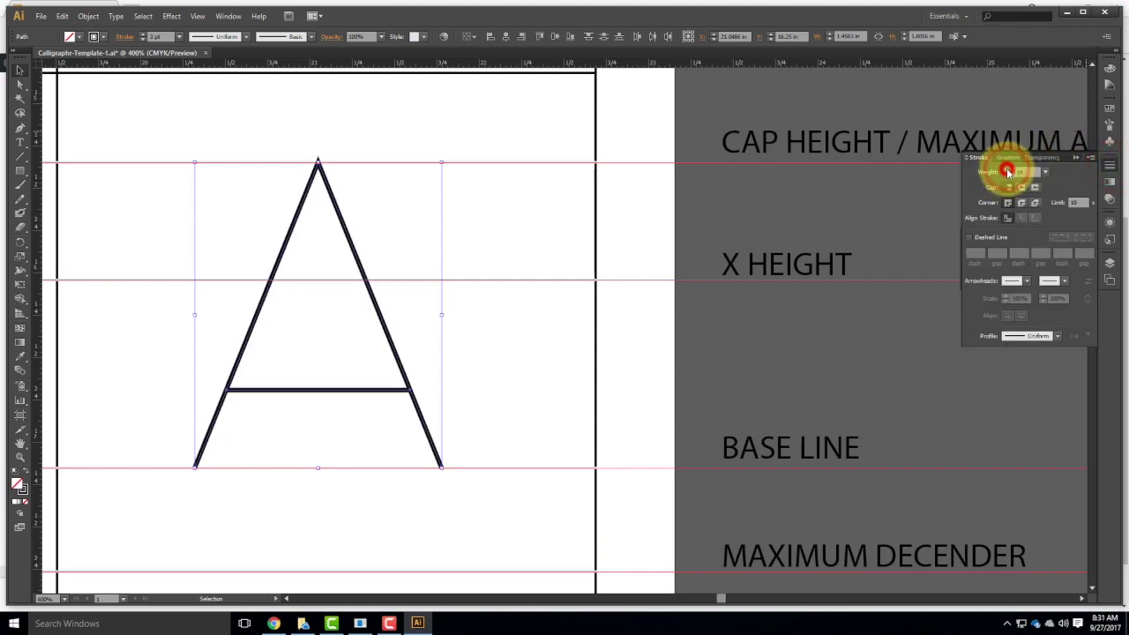
left_click(1008, 171)
left_click(1005, 170)
left_click(1006, 171)
left_click(1006, 170)
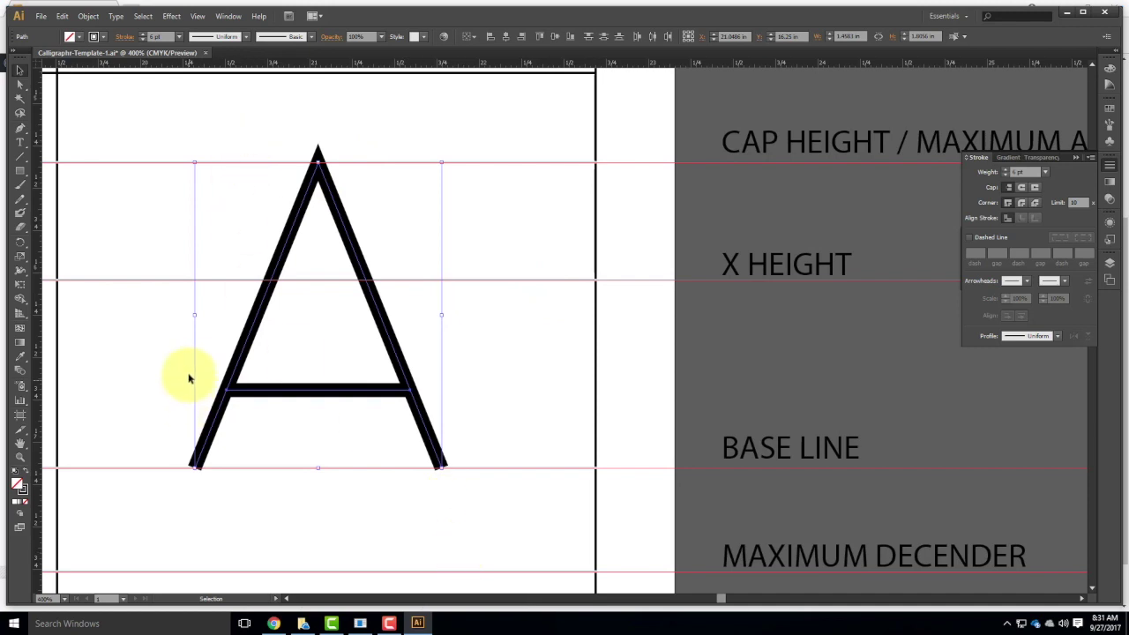
- Select the apex anchor point of the A and try a round join, ending with a bevel join
left_click(20, 85)
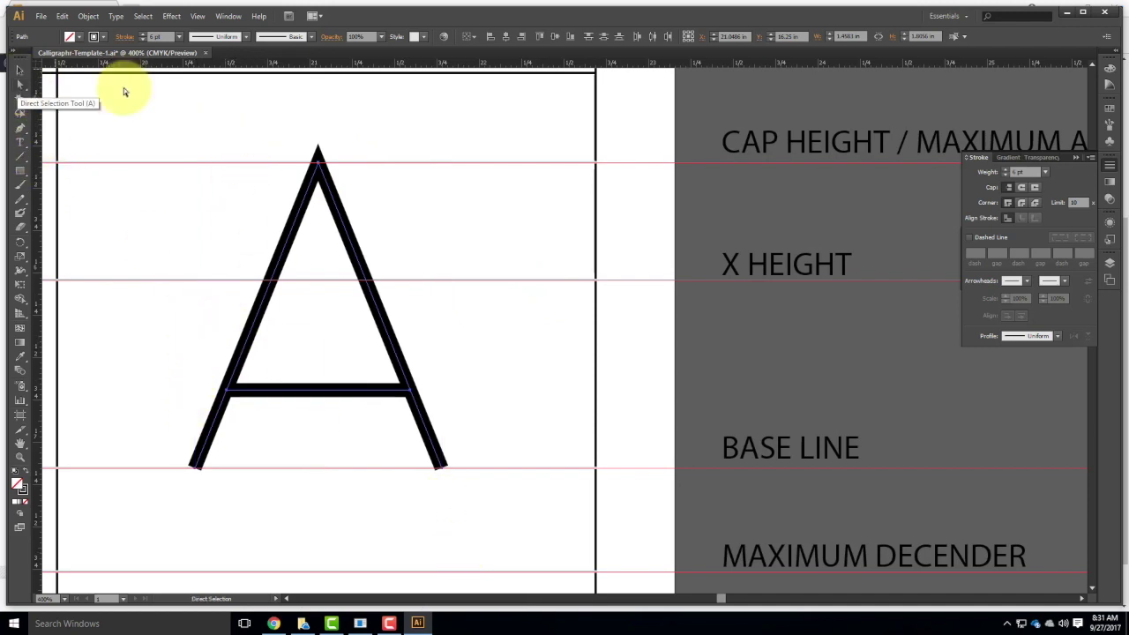
left_click(350, 138)
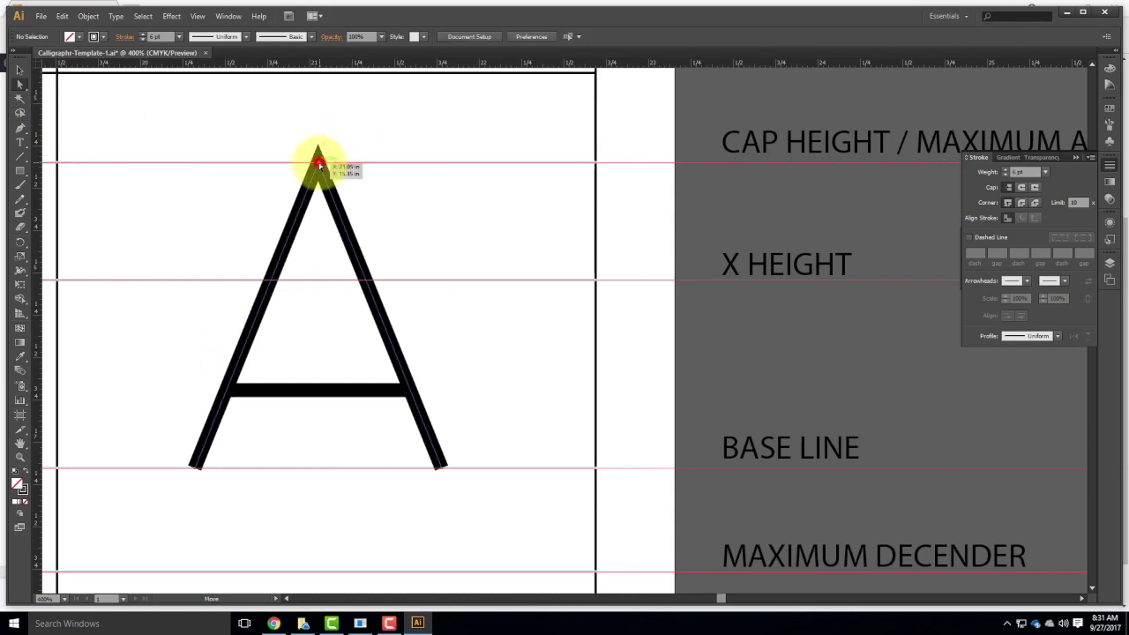
left_click(319, 166)
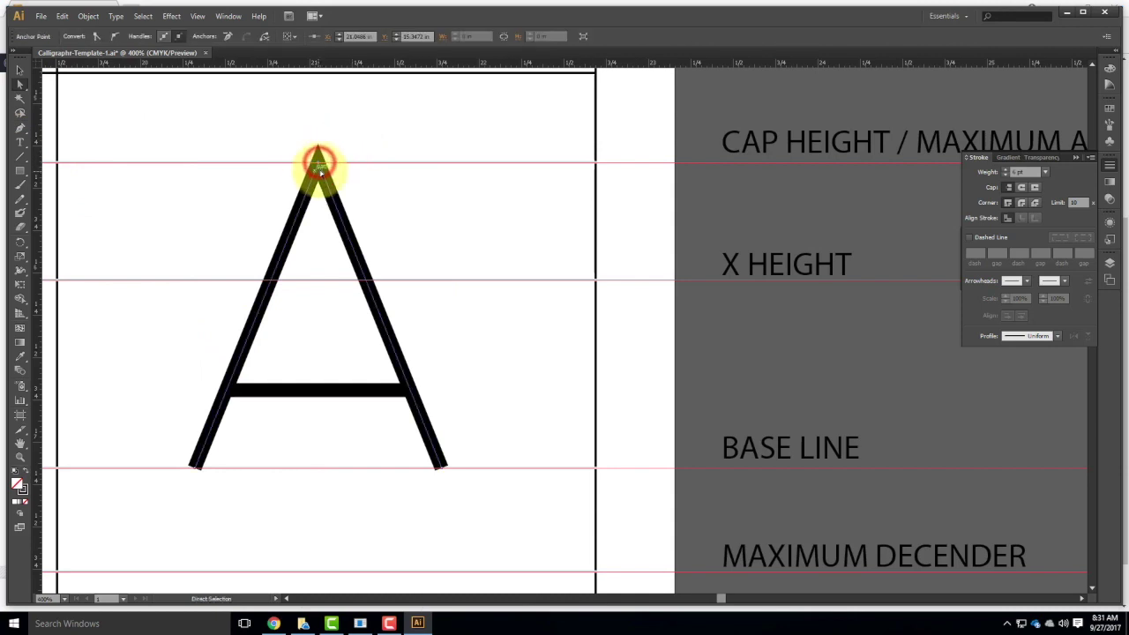
left_click(1021, 202)
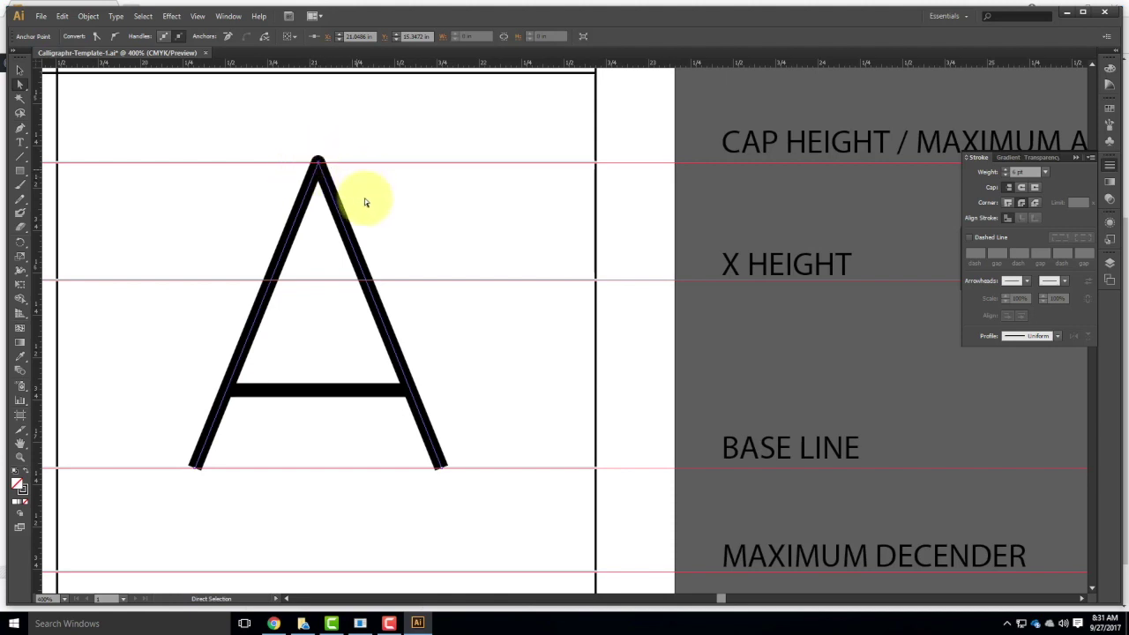
left_click(1035, 205)
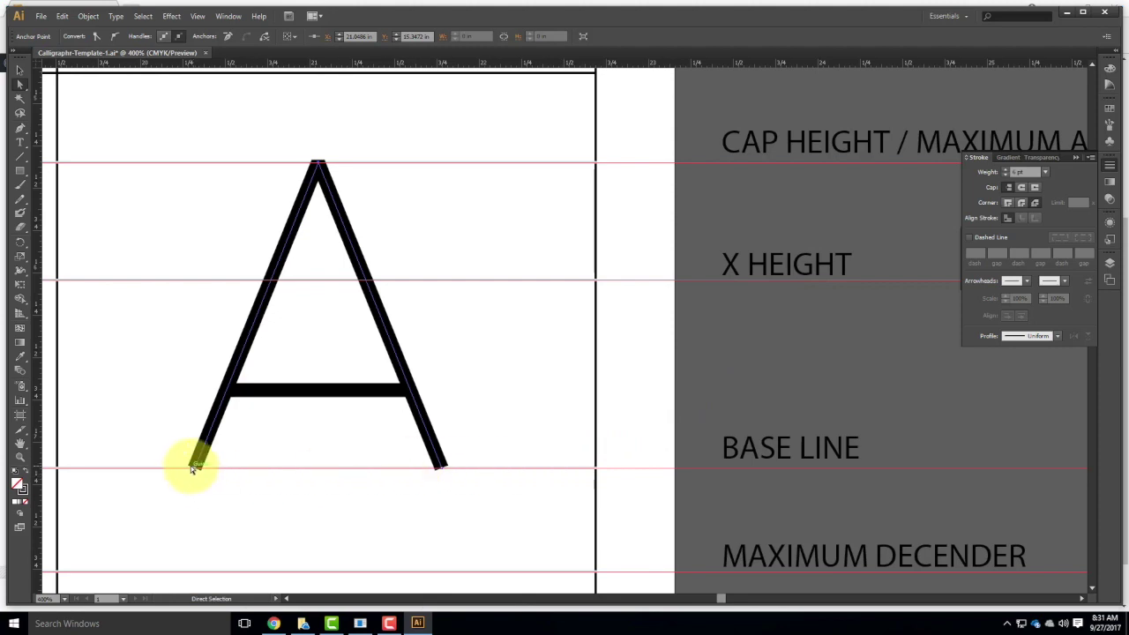
- Compare the butt, round and projecting caps on the feet of the A, ending with the projecting cap
left_click(1008, 188)
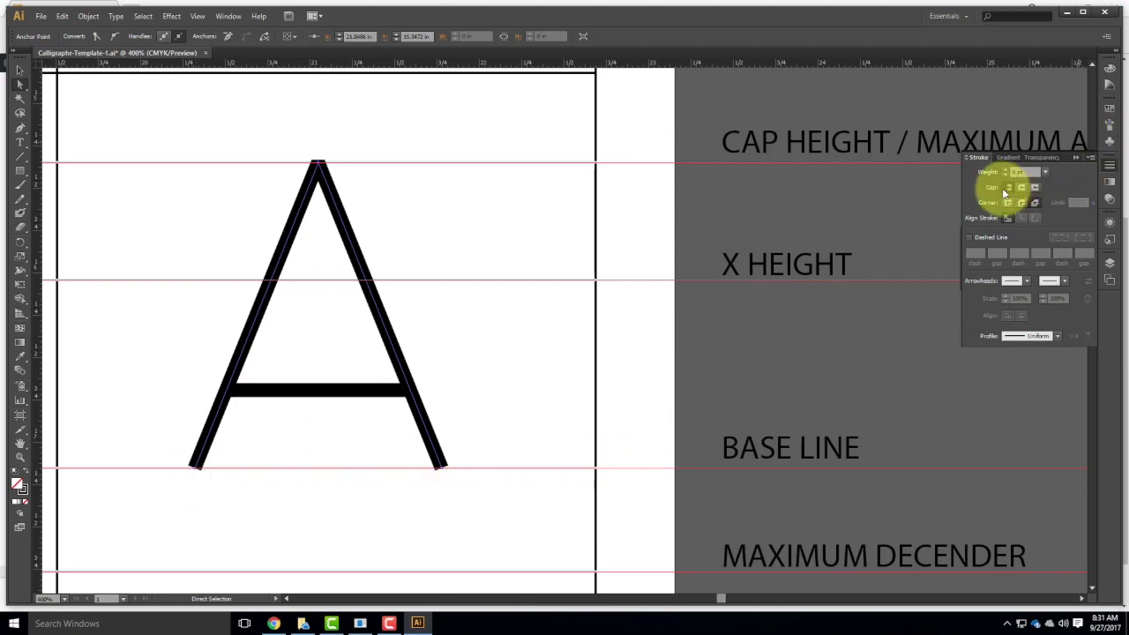
left_click(1022, 188)
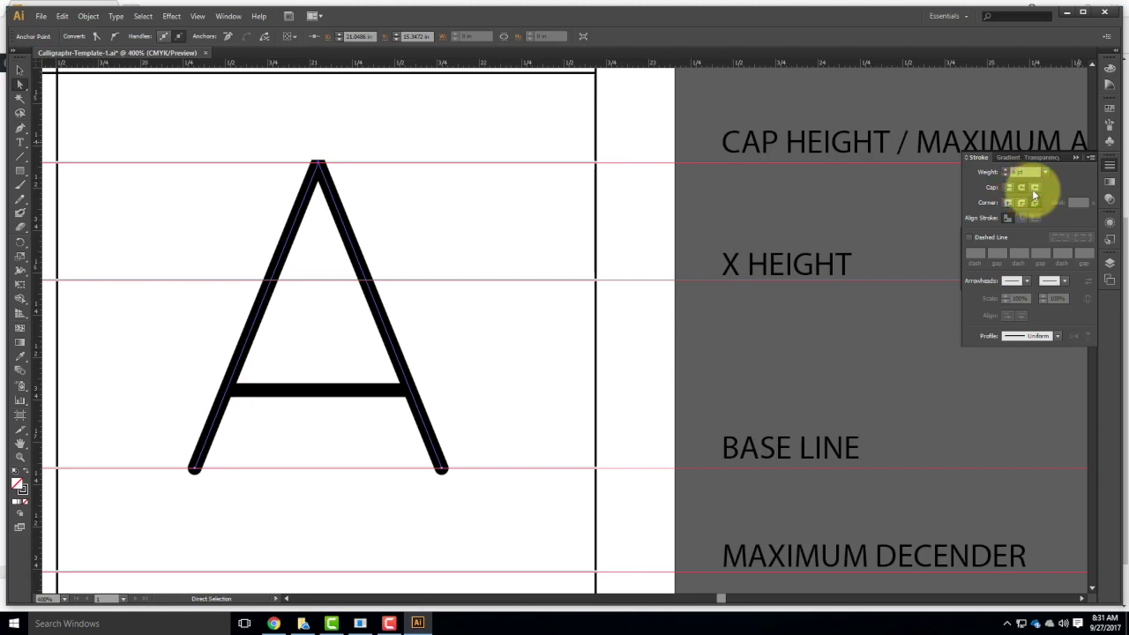
left_click(1034, 190)
left_click(1007, 189)
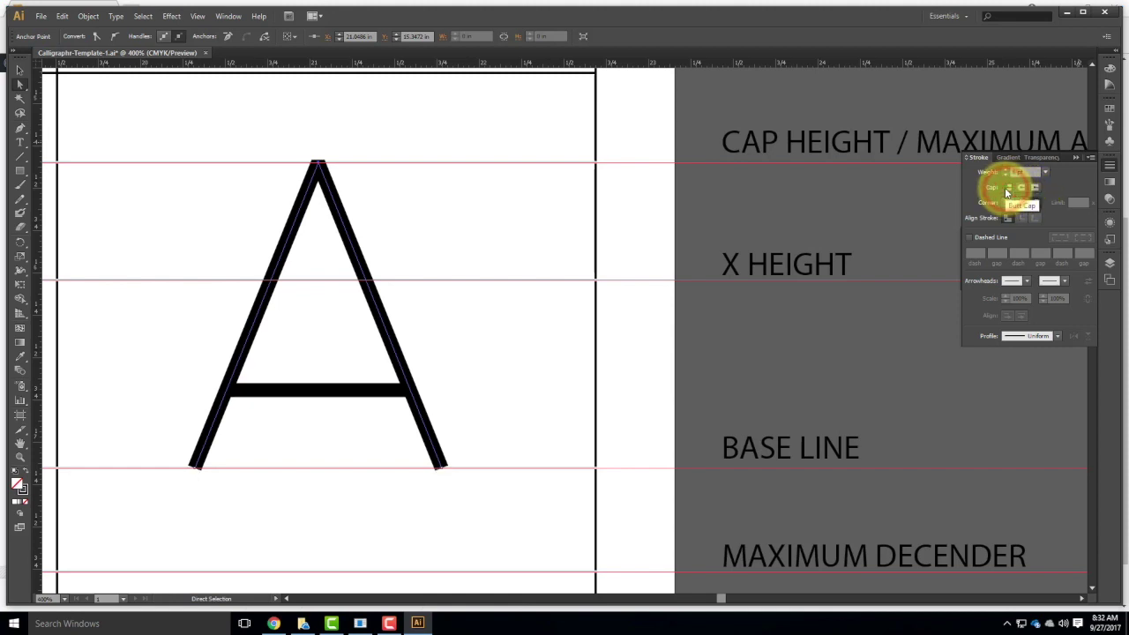
left_click(1034, 188)
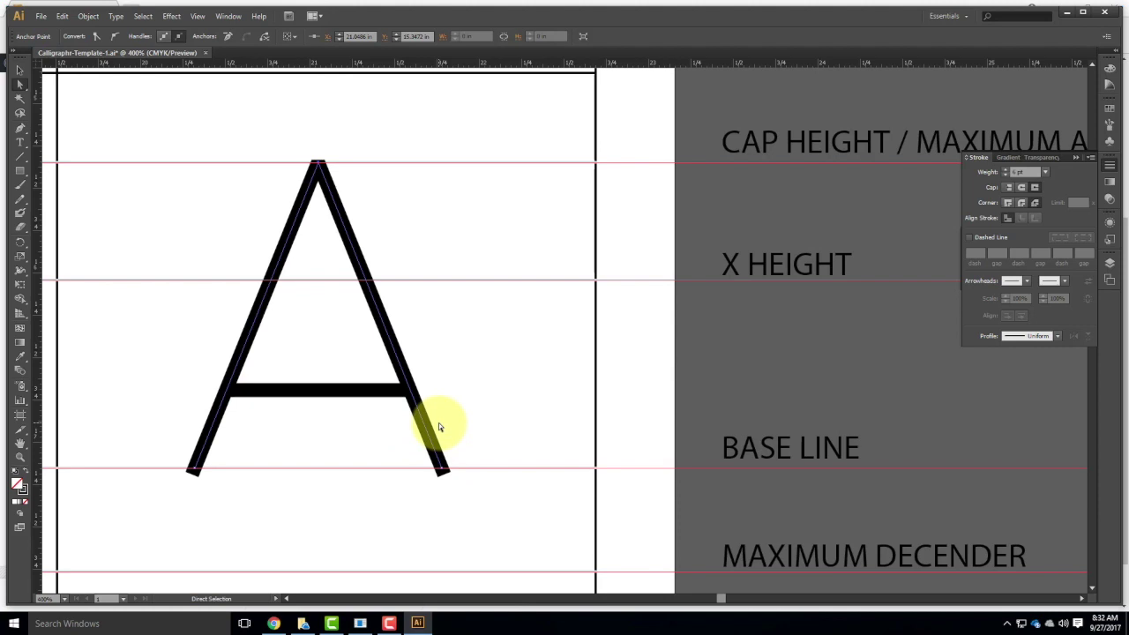
- Draw a rectangle about 2.0 in wide and 0.31 in high directly below the base line, spanning both feet of the A
left_click(19, 171)
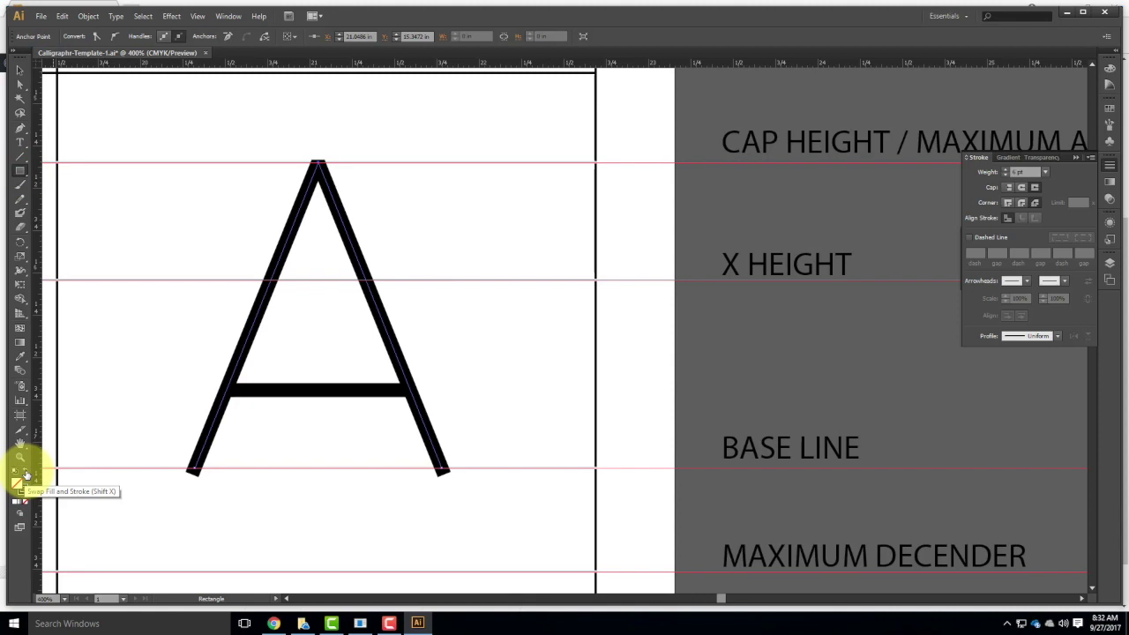
left_click(26, 474)
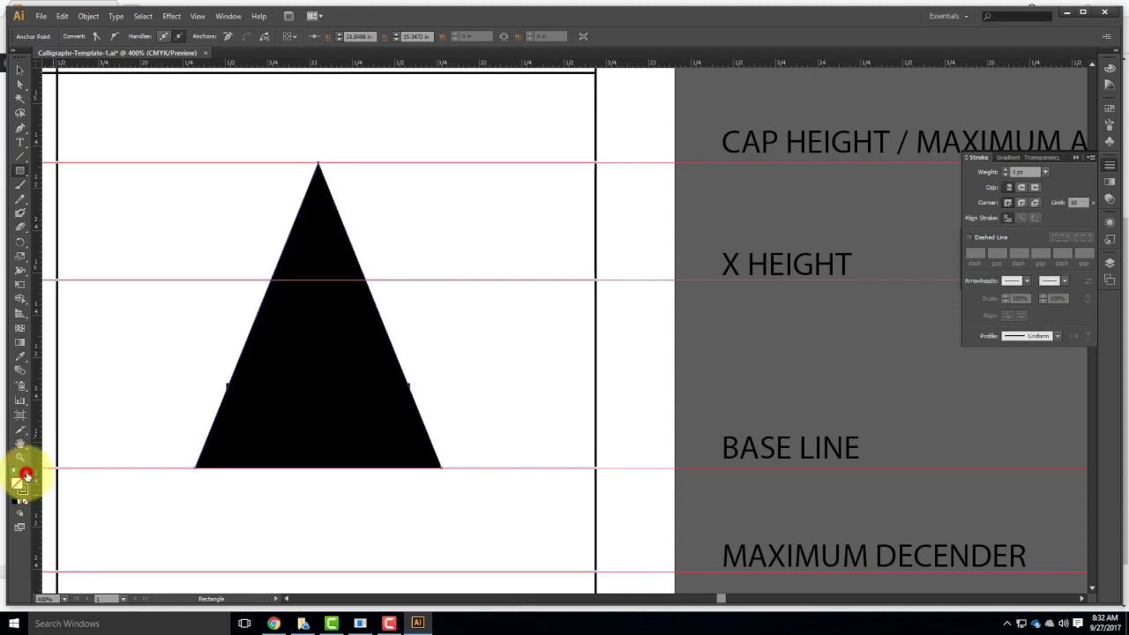
left_click(26, 475)
left_click_drag(156, 468, 496, 520)
- Set the slanted strokes of the A to a 5 pt weight with projecting caps, and deselect them
left_click(18, 70)
left_click_drag(449, 197, 252, 234)
left_click_drag(1028, 171, 966, 171)
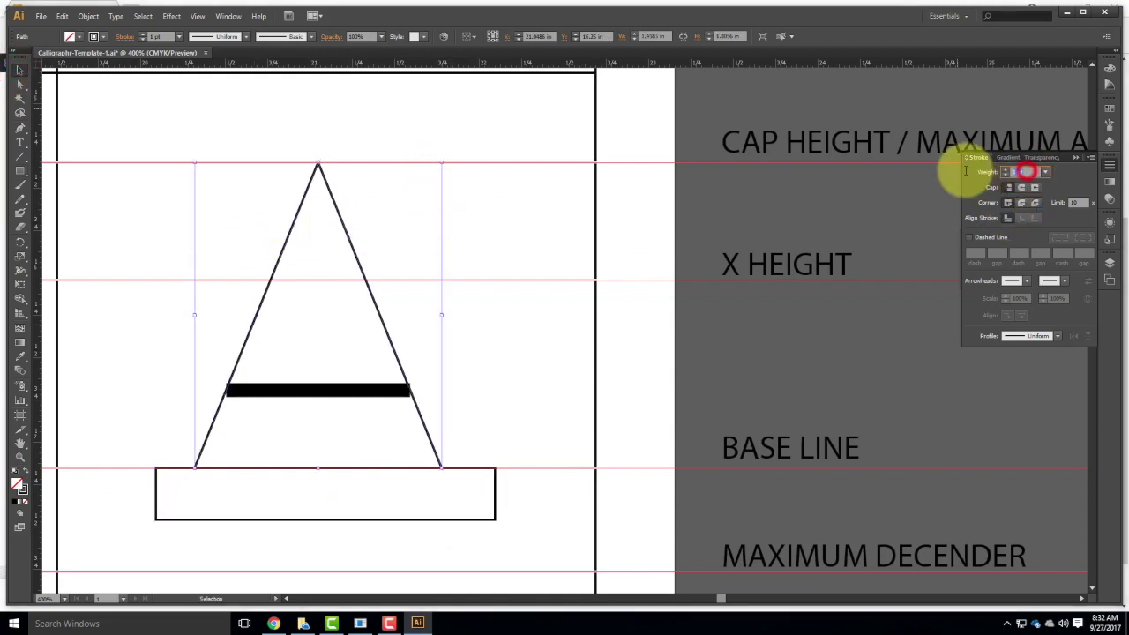
type("5")
key("Tab")
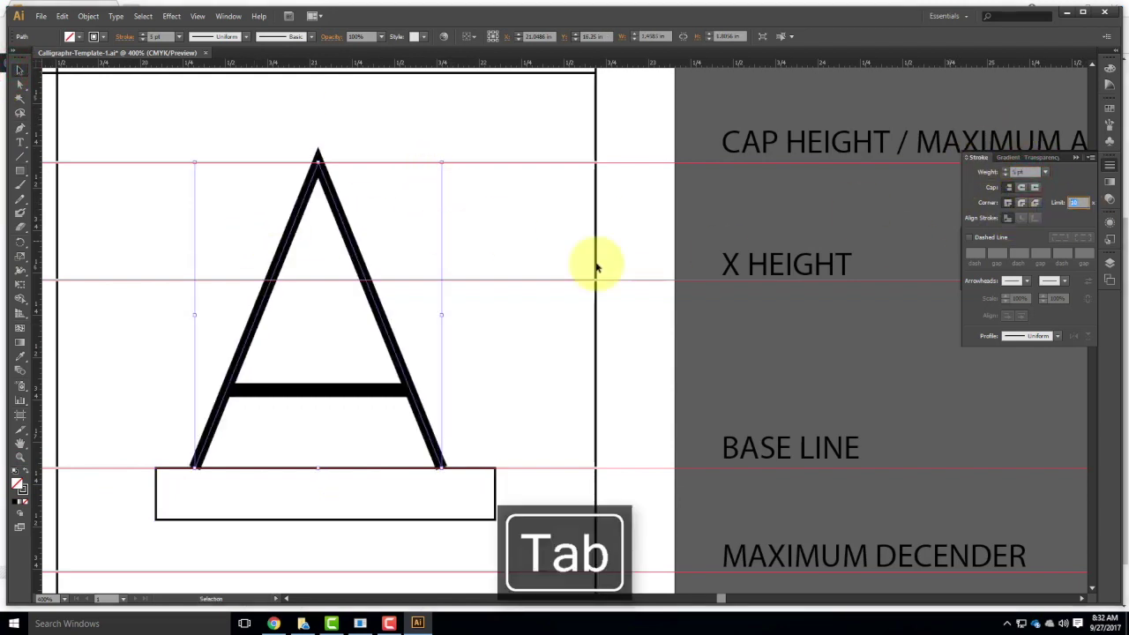
left_click(1035, 188)
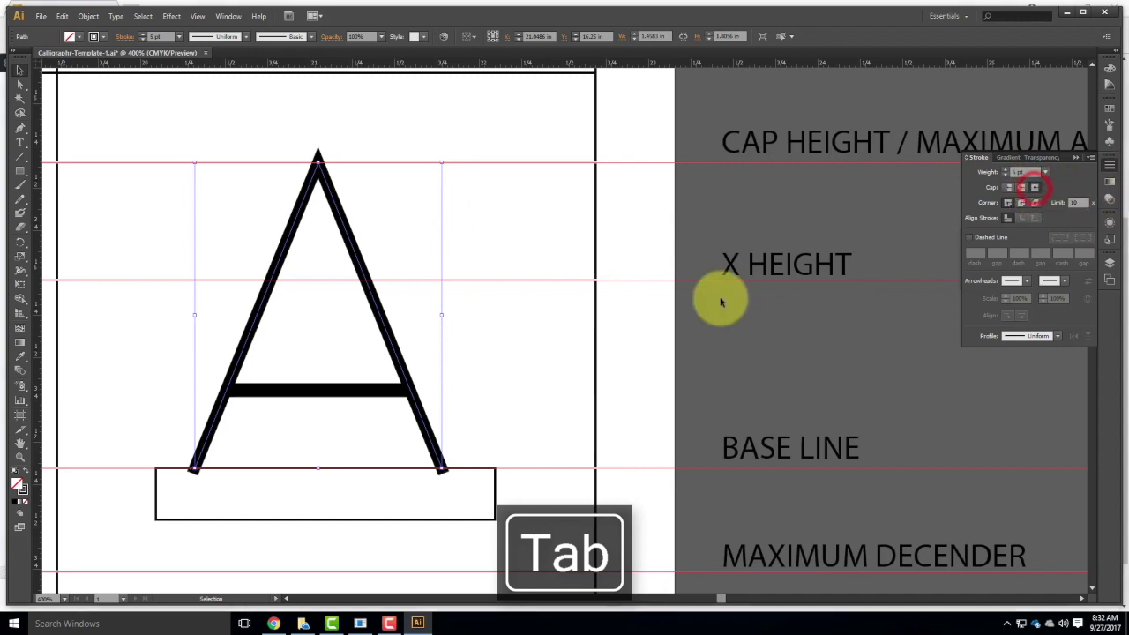
left_click(522, 377)
- Give the rectangle below the base line a white fill (FFFFFF) with no stroke, and deselect it
left_click(421, 520)
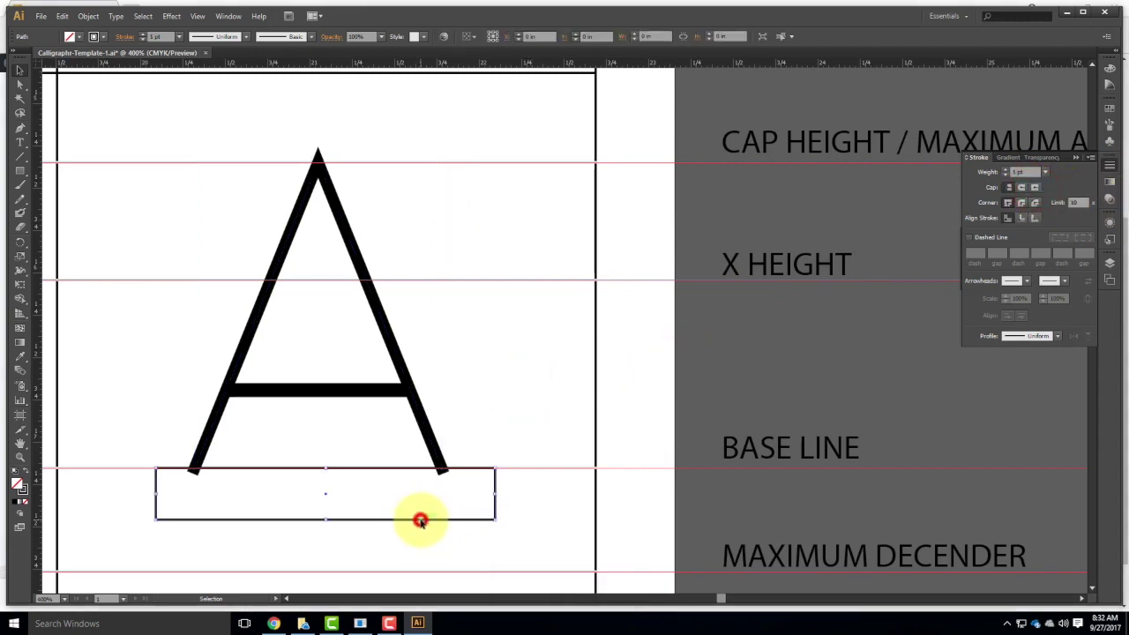
left_click(25, 474)
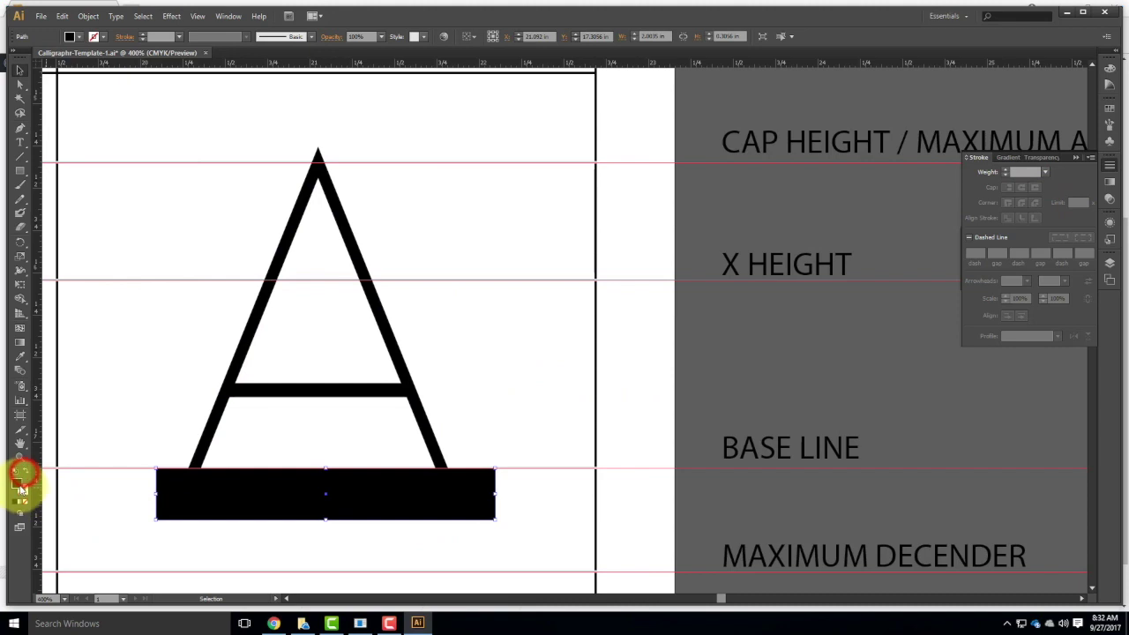
double_click(18, 481)
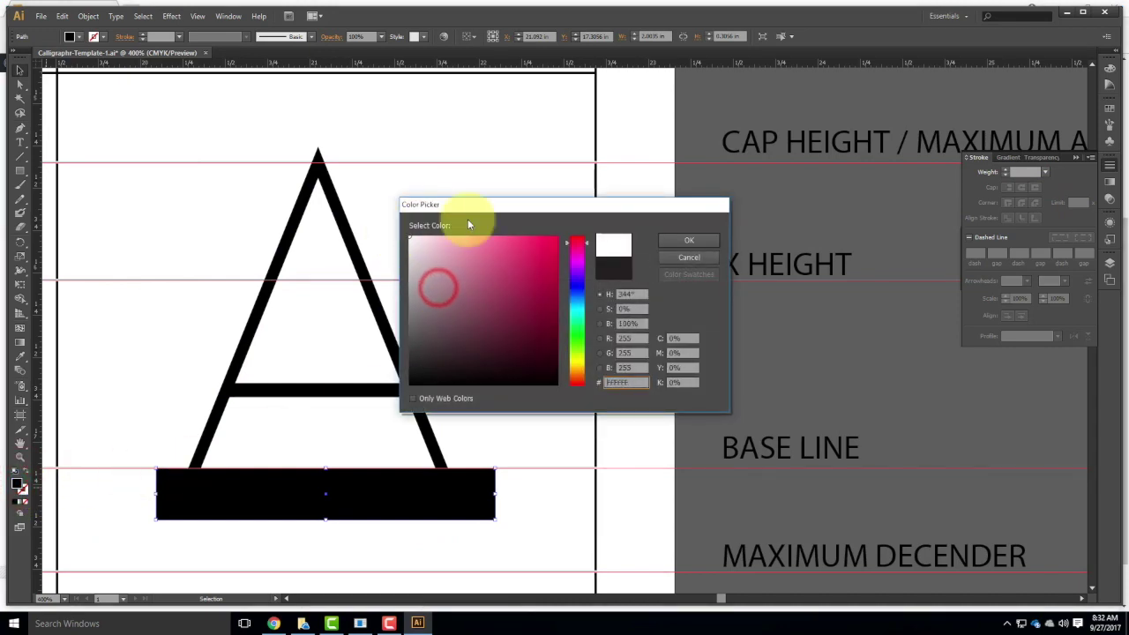
left_click(689, 240)
left_click(499, 284)
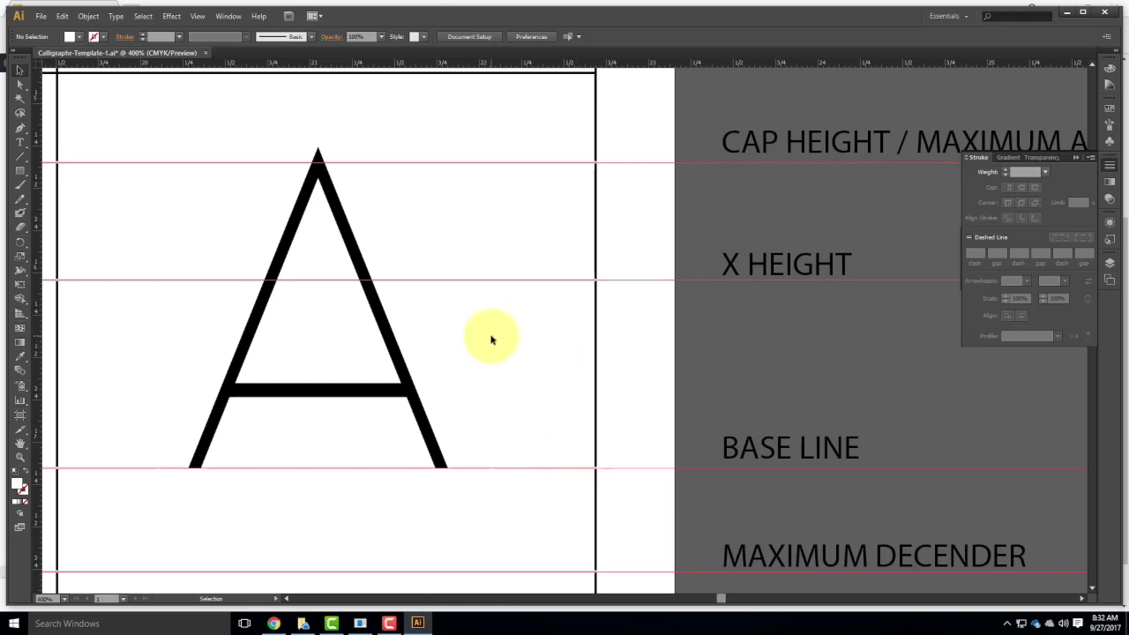
- Delete the white masking rectangle covering the feet of the A
left_click(383, 497)
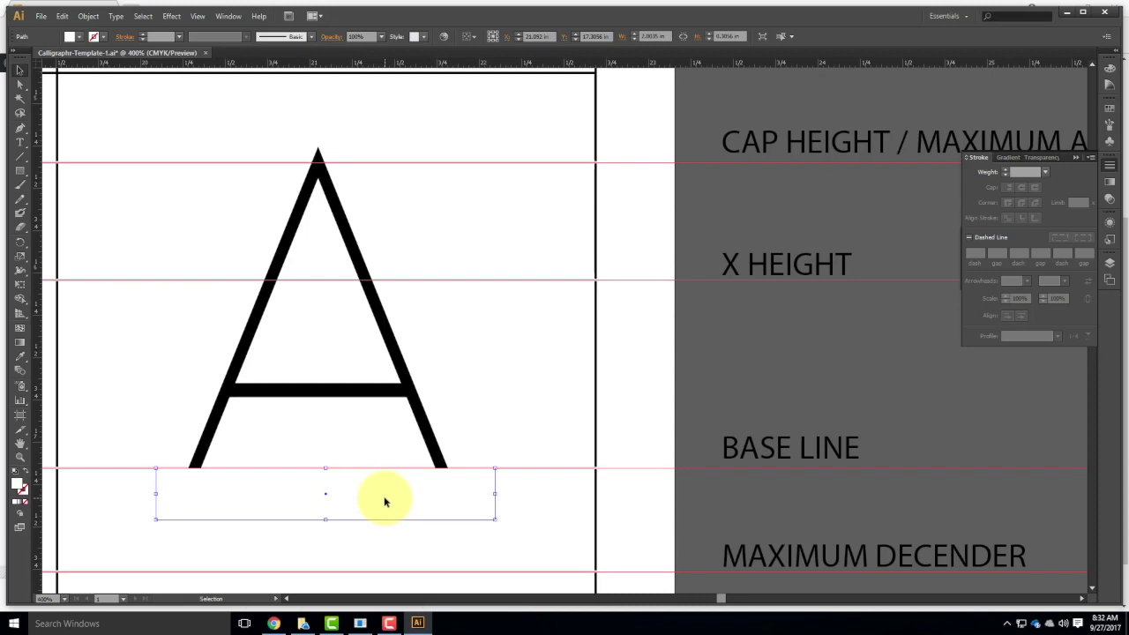
key("Delete")
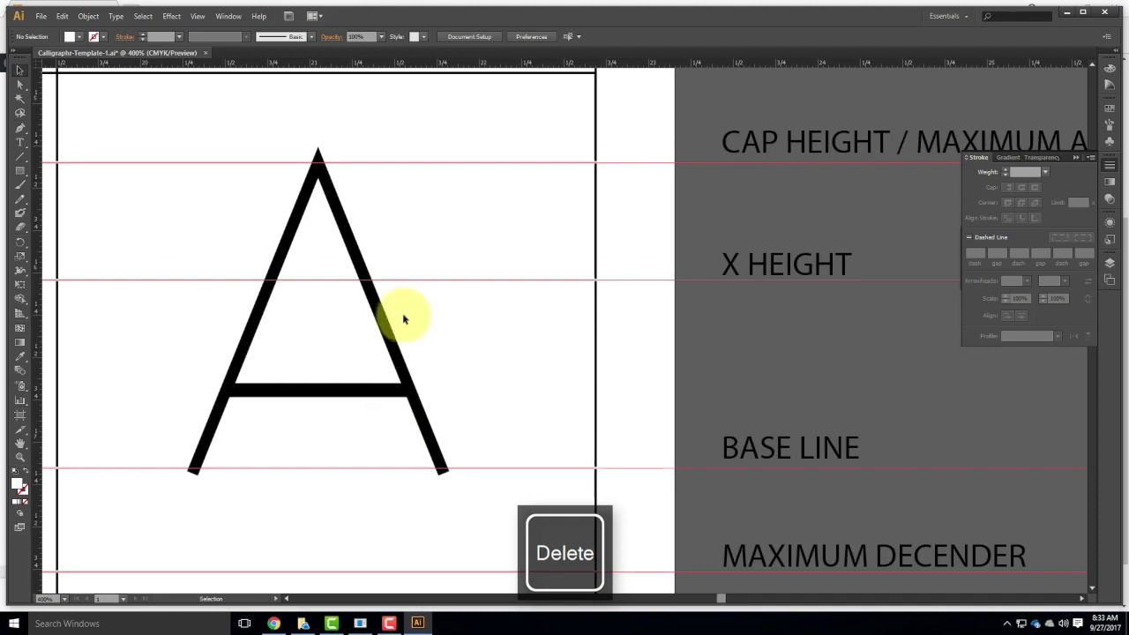
- Try pulling the left end anchor of the A's crossbar inward, away from the slanted stroke
left_click(298, 393)
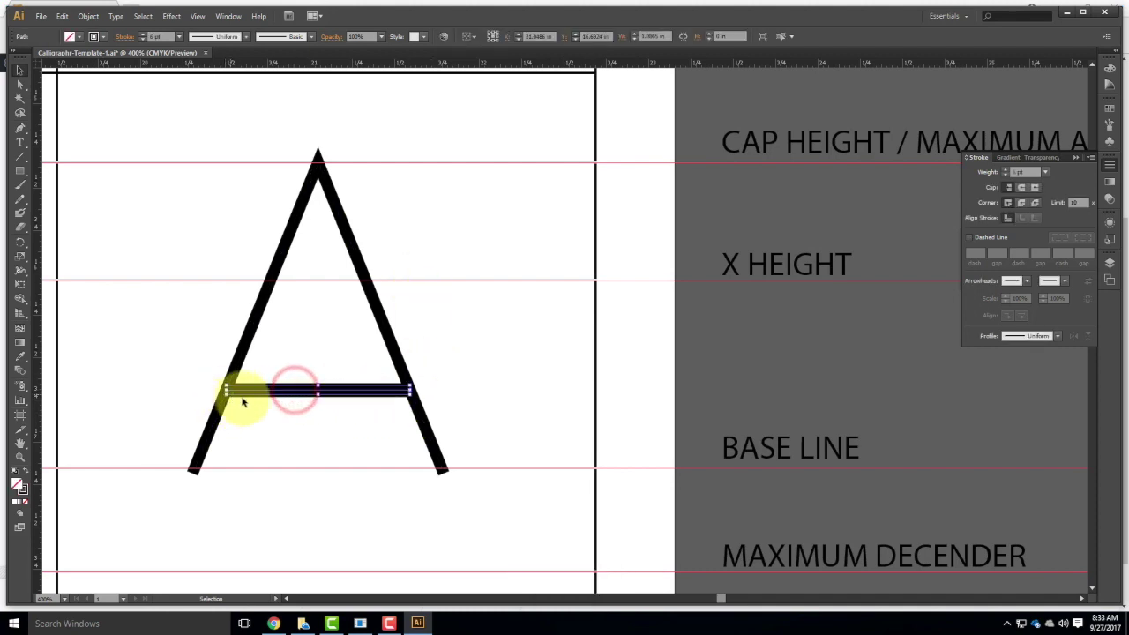
left_click(294, 332)
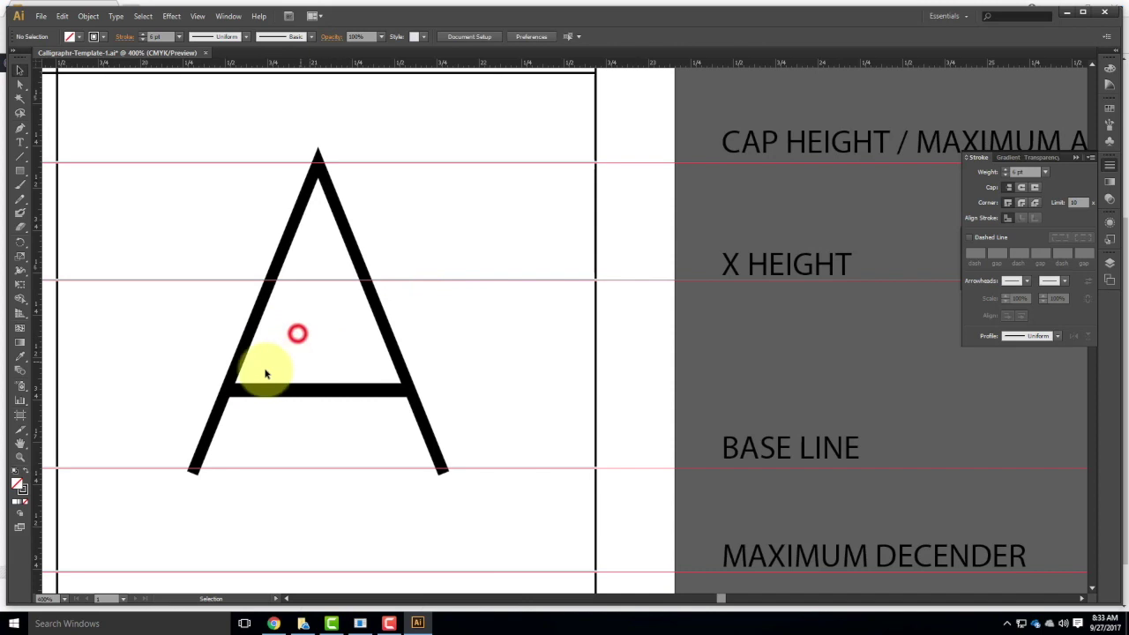
left_click(239, 361)
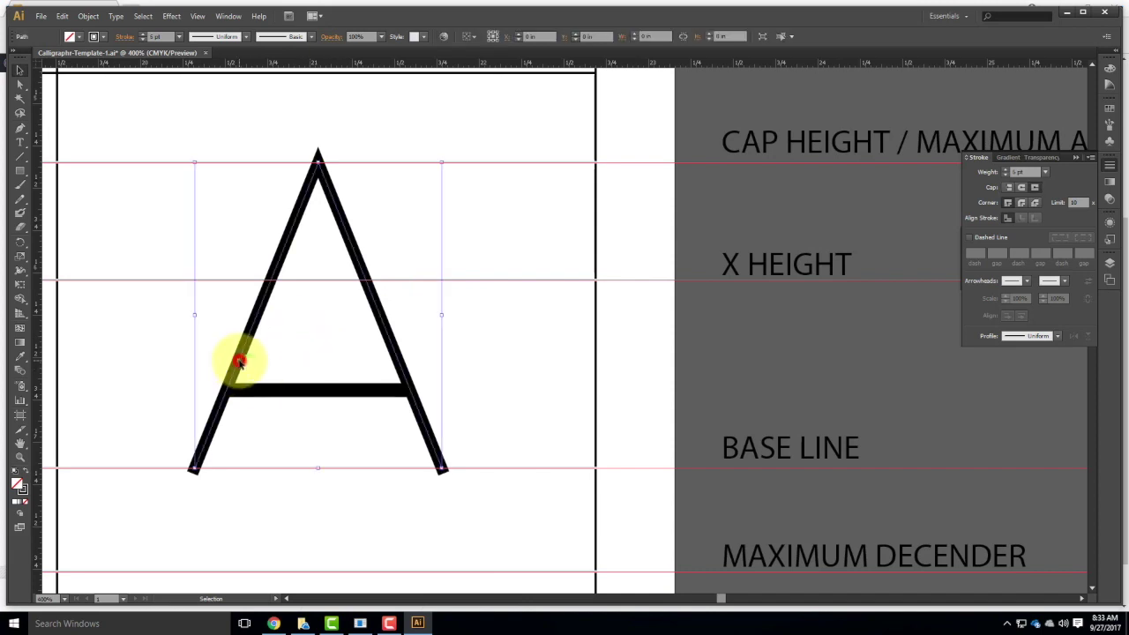
left_click(277, 394, "shift")
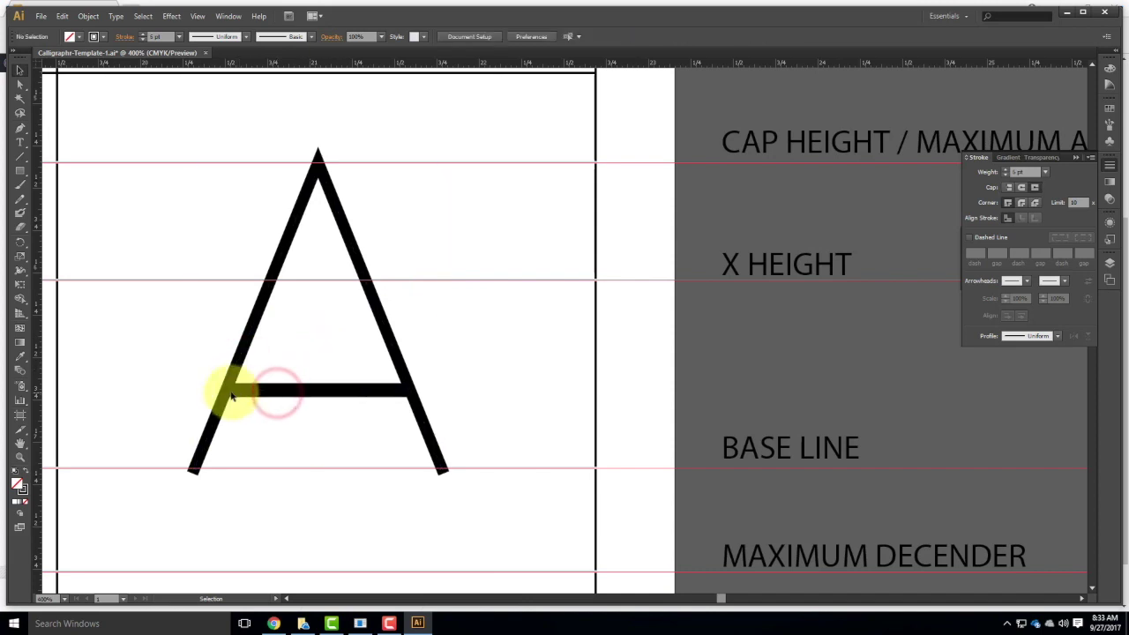
left_click(237, 394)
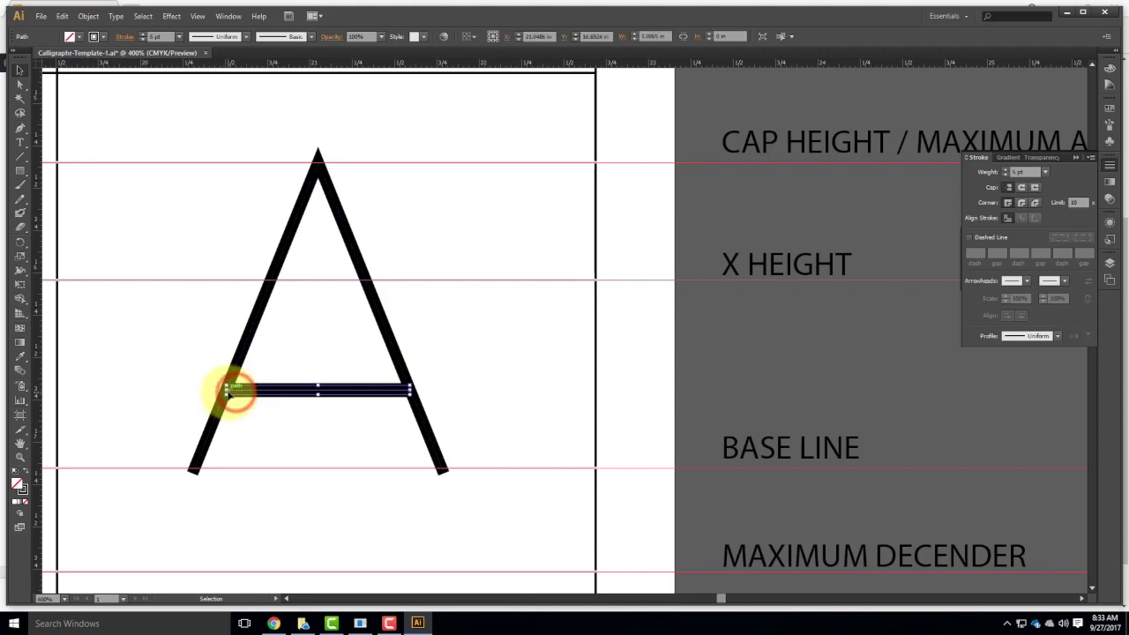
left_click(20, 85)
left_click(128, 380)
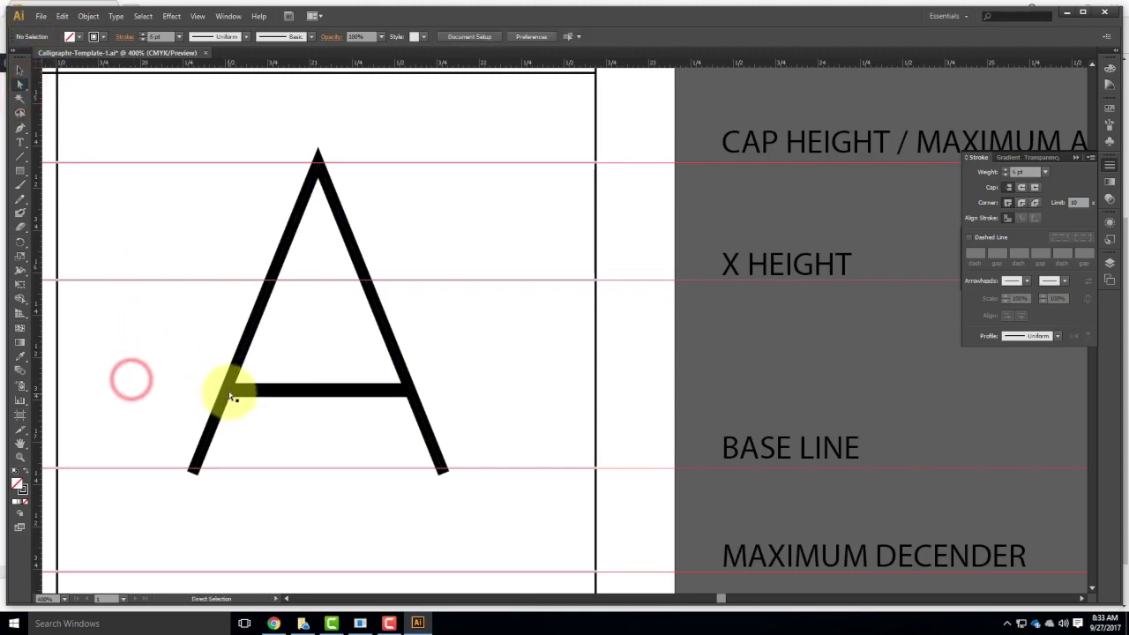
left_click(228, 390)
mouse_move(222, 389)
left_mouse_down()
mouse_move(239, 360)
mouse_move(235, 383)
mouse_move(295, 409)
mouse_move(259, 392)
left_mouse_up()
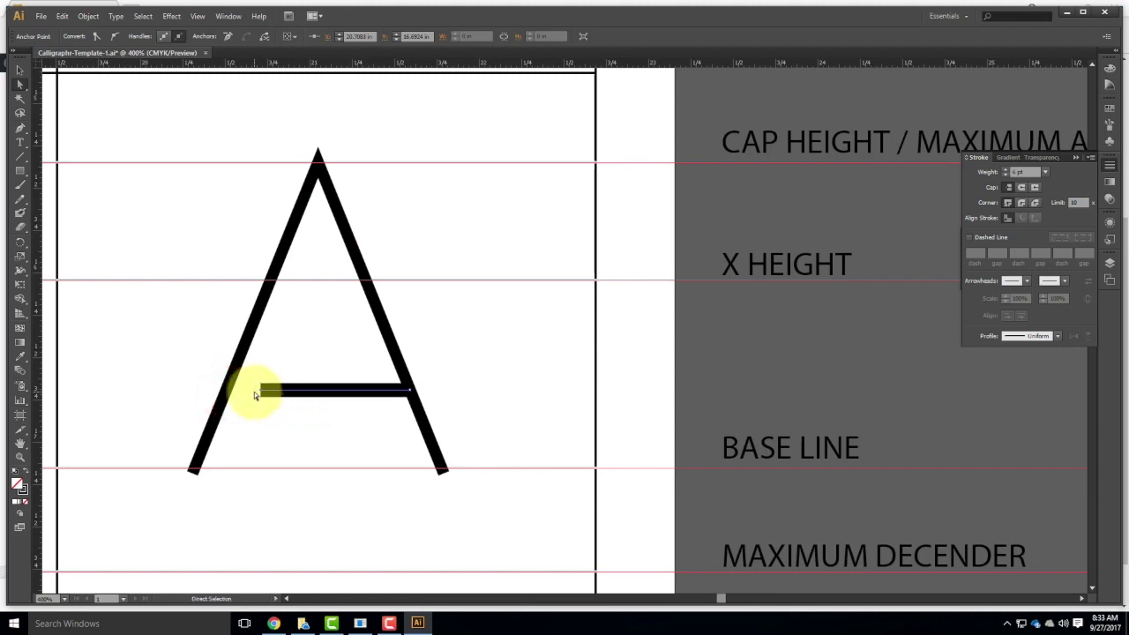
- Delete the A's crossbar and draw a new horizontal one about 1.0 in wide, slightly lower between the slanted strokes, with the Pen tool
left_click(354, 429)
left_click_drag(338, 353, 313, 412)
key("Delete")
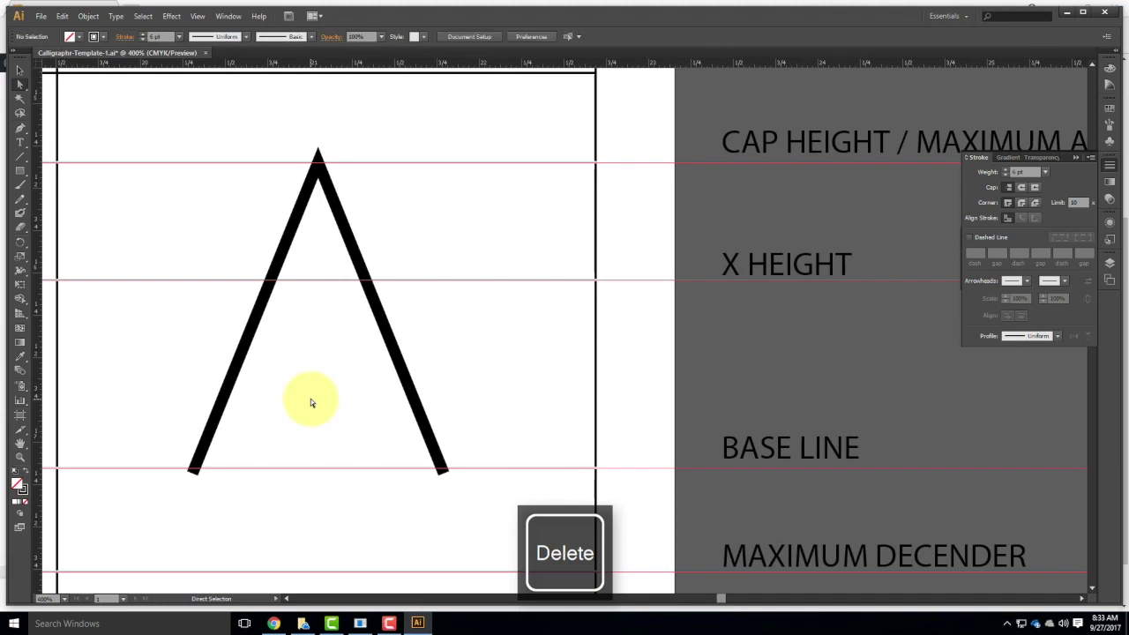
left_click(20, 128)
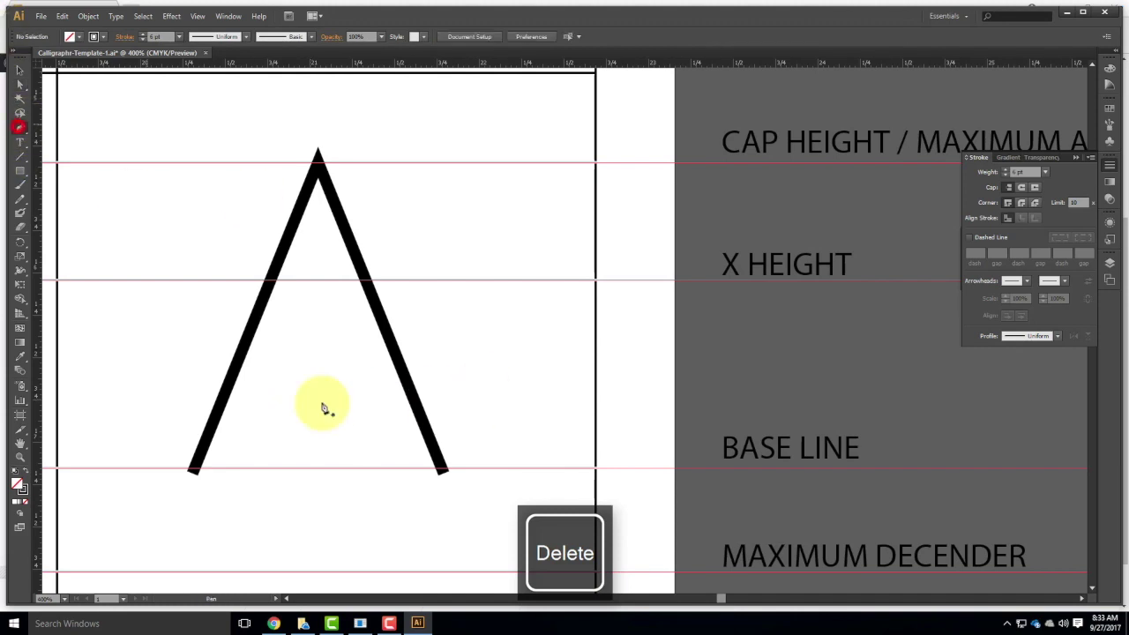
left_click(402, 399)
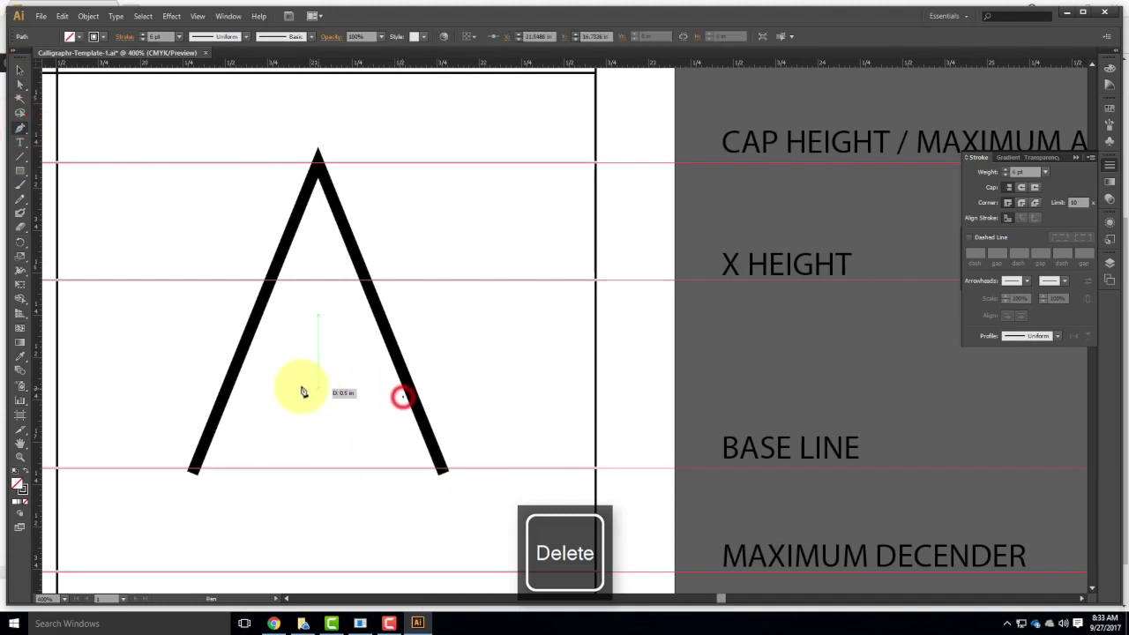
left_click(236, 402)
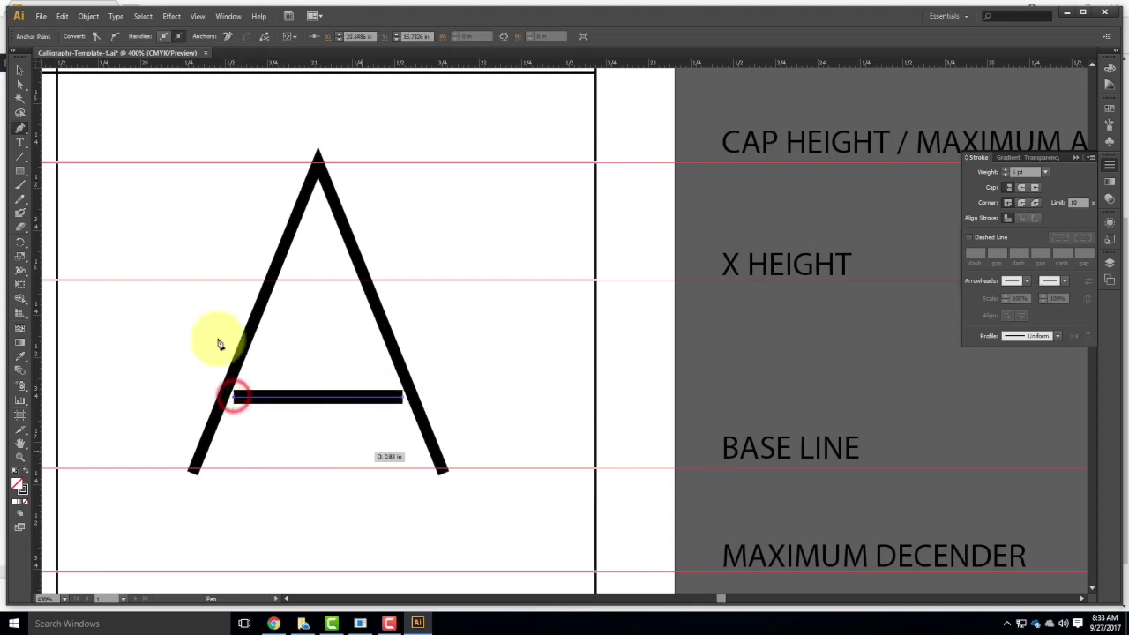
- Extend both end anchors of the new crossbar outward so they meet the slanted strokes of the A, and deselect it
left_click(19, 84)
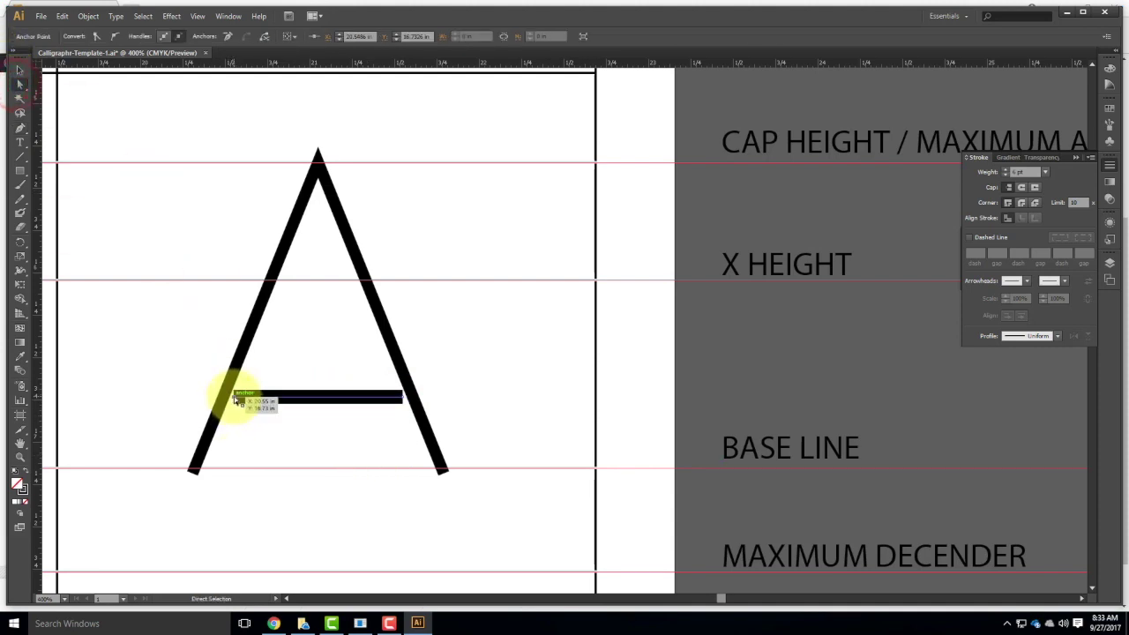
left_click_drag(236, 399, 221, 399)
left_click_drag(402, 396, 413, 399)
left_click(490, 387)
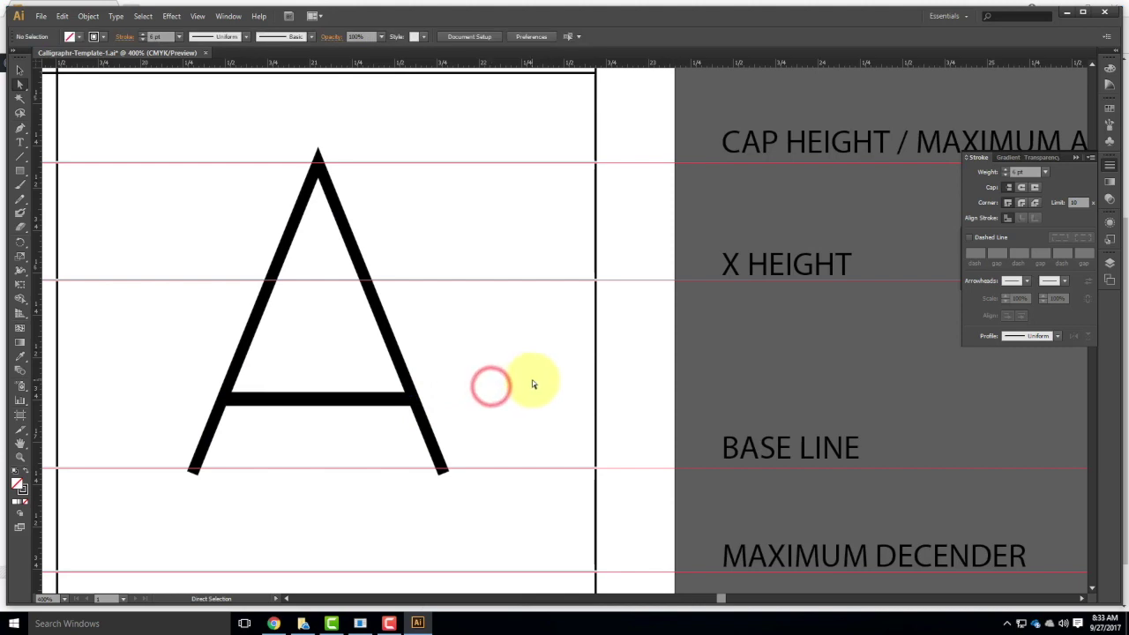
- Set the slanted strokes of the A to a butt cap, and deselect them
left_click(434, 442)
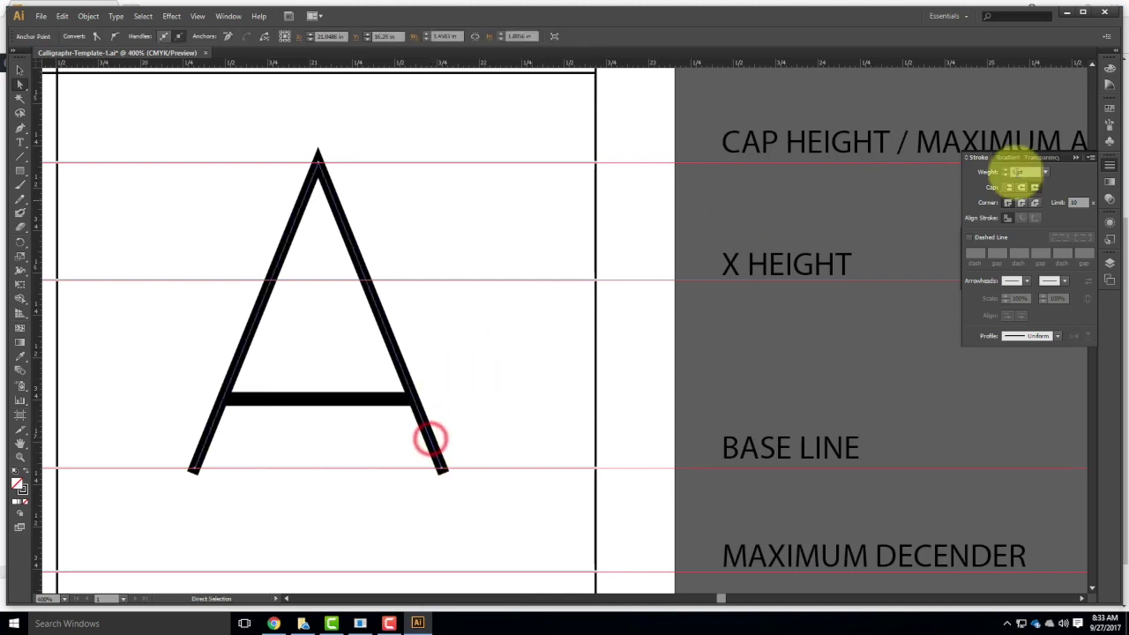
left_click(1009, 188)
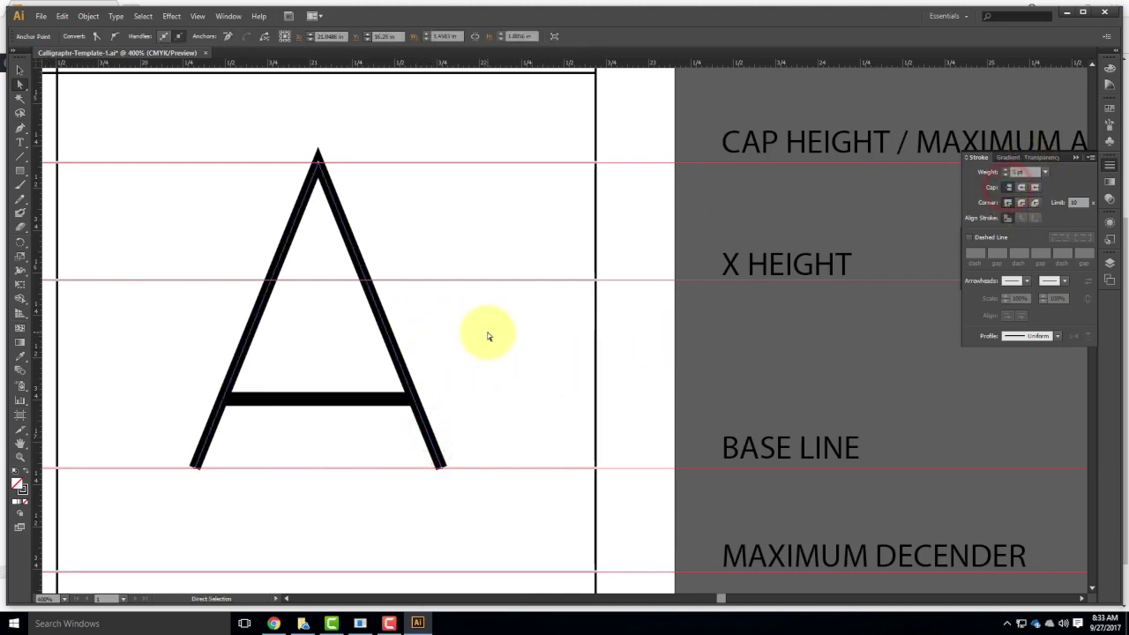
left_click(488, 332)
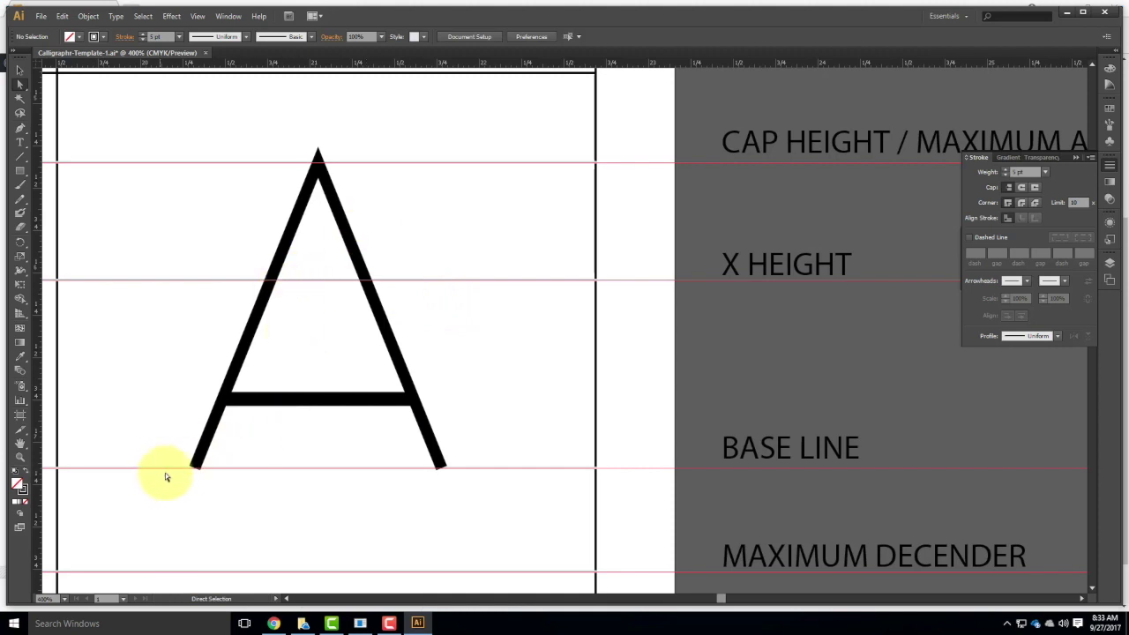
- Draw a small two-stroke test peak beside the A with the Pen tool, and delete it
left_click(20, 127)
left_click(95, 397)
left_click(126, 333)
left_click(150, 396)
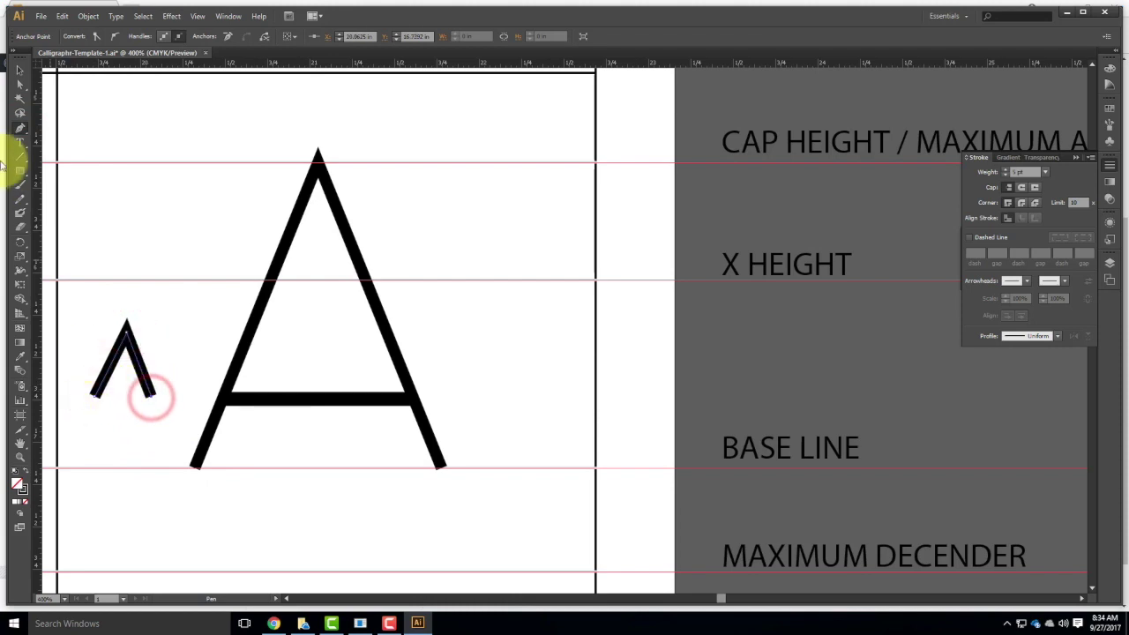
left_click(19, 69)
left_click_drag(72, 303, 176, 413)
key("Delete")
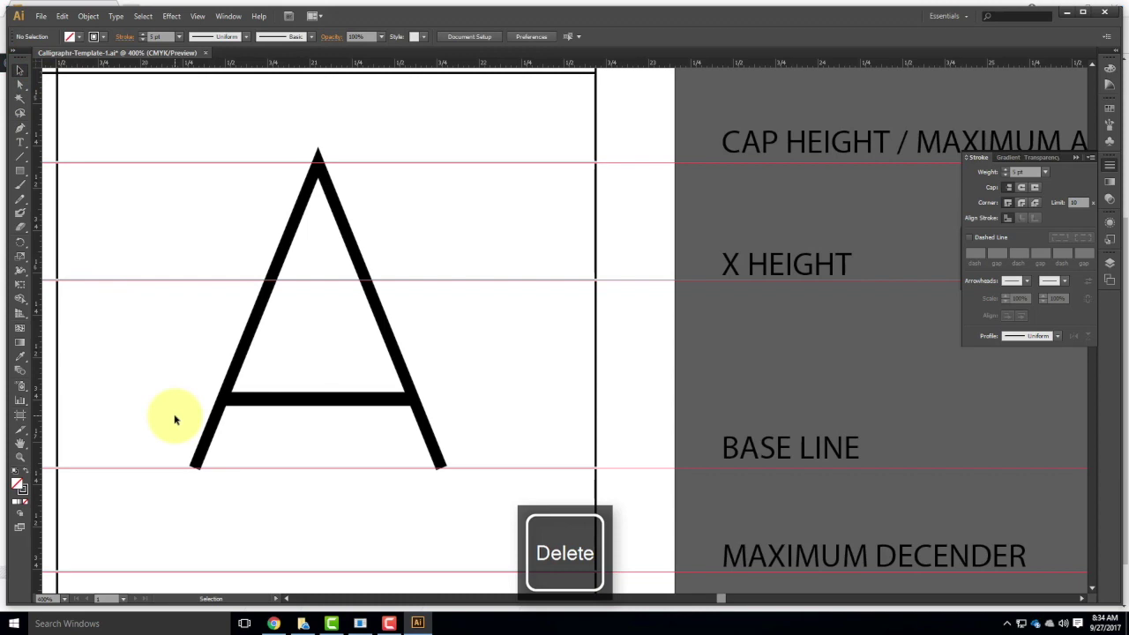
- Draw a vertical stem about 1.8 in tall from cap height to base line in the template's leftmost cell with the Pen tool, and deselect it
left_click_drag(265, 378, 794, 270)
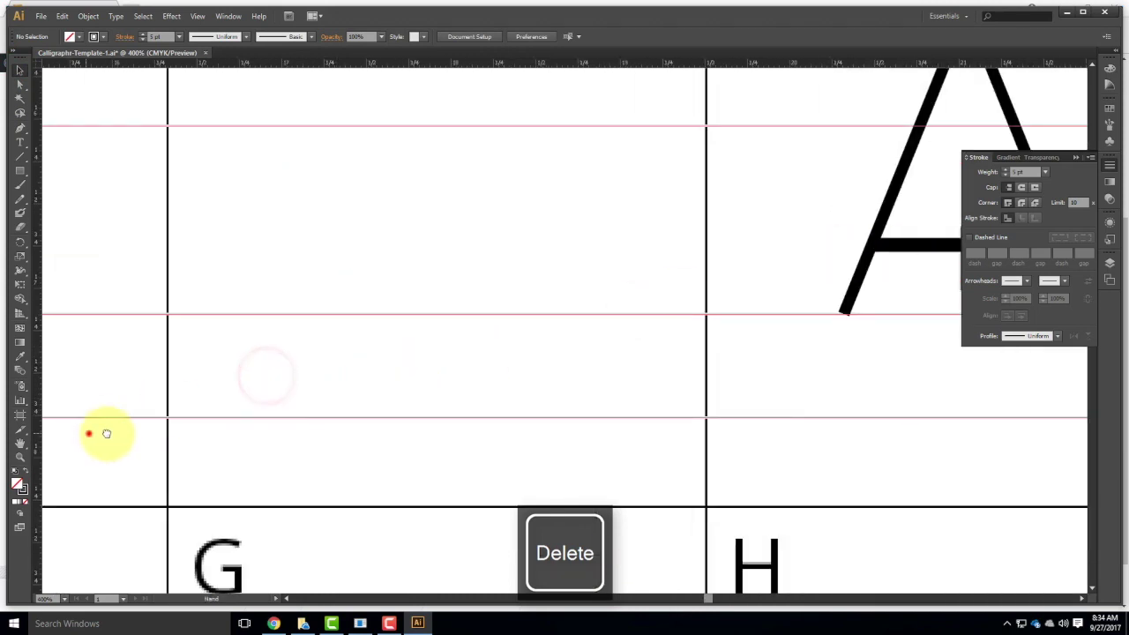
left_click_drag(88, 434, 932, 220)
left_click_drag(400, 398, 1044, 171)
left_click_drag(347, 332, 945, 348)
left_click_drag(361, 353, 480, 219)
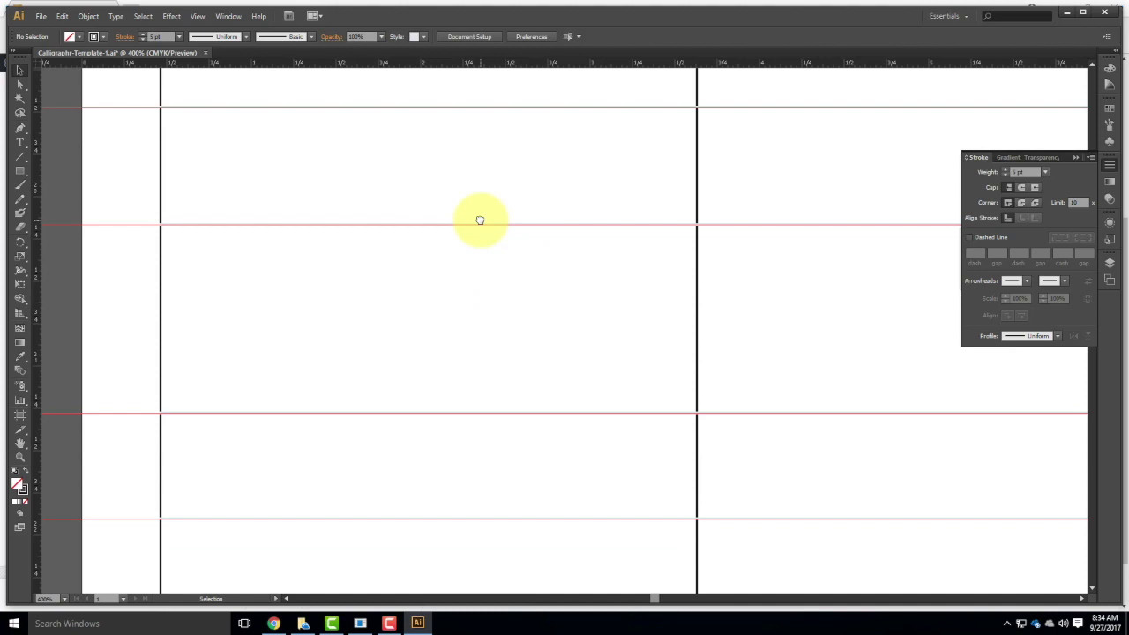
left_click(19, 129)
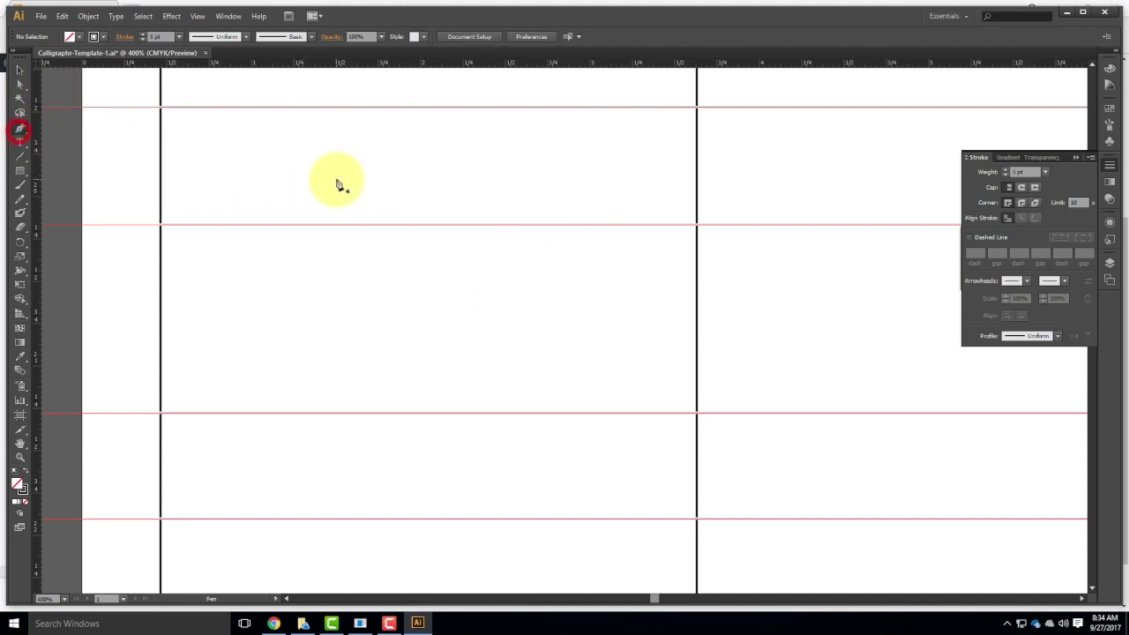
left_click(299, 107)
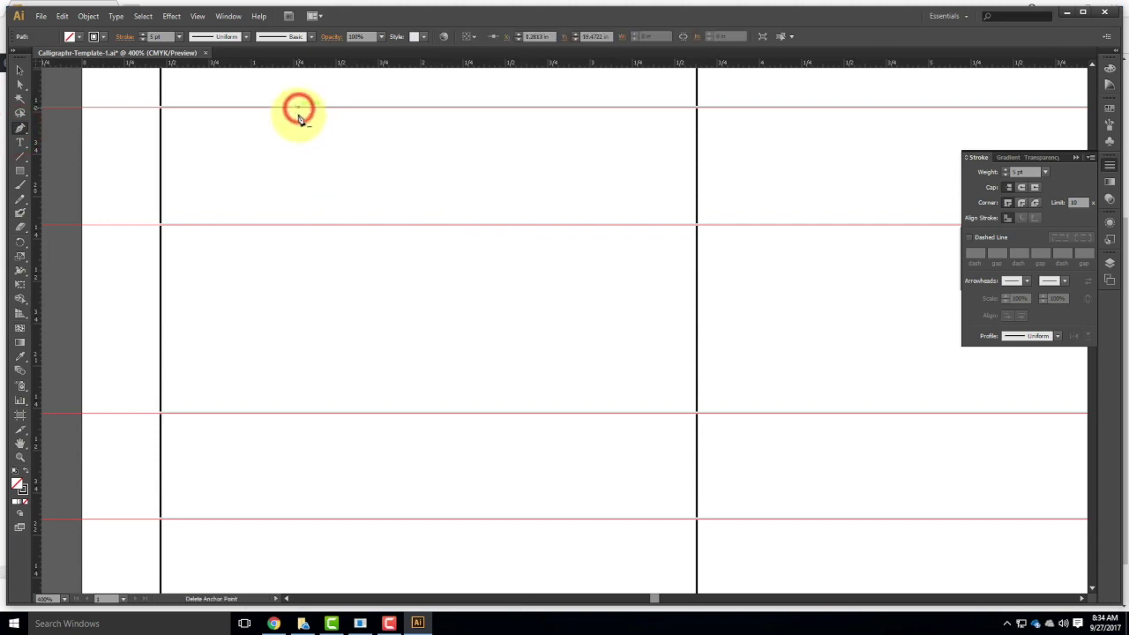
left_click(299, 416)
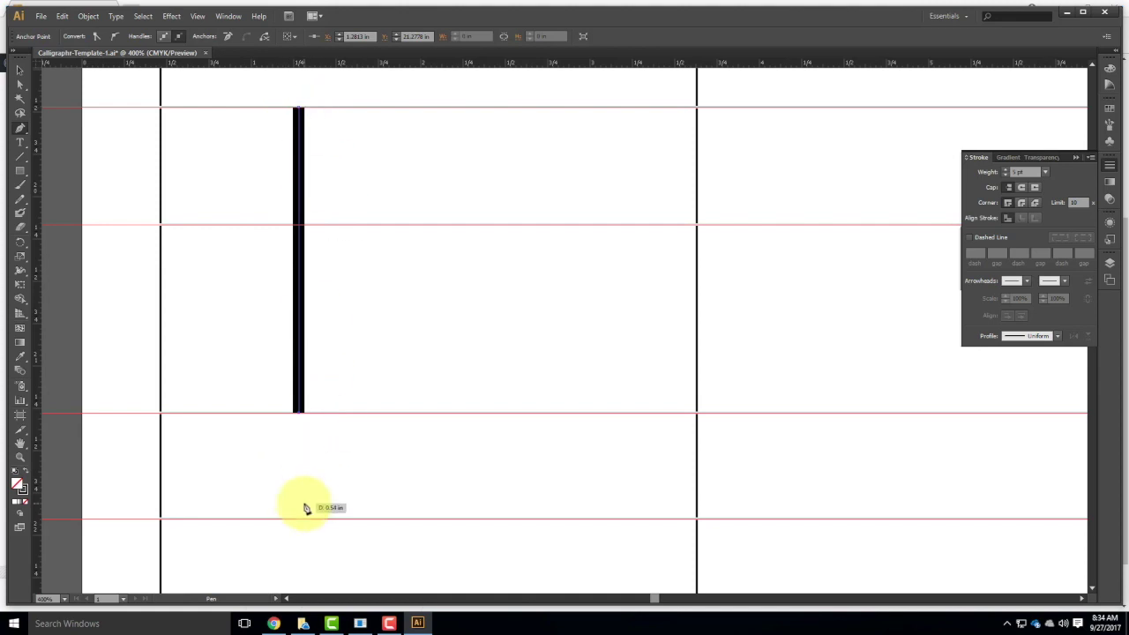
left_click(20, 70)
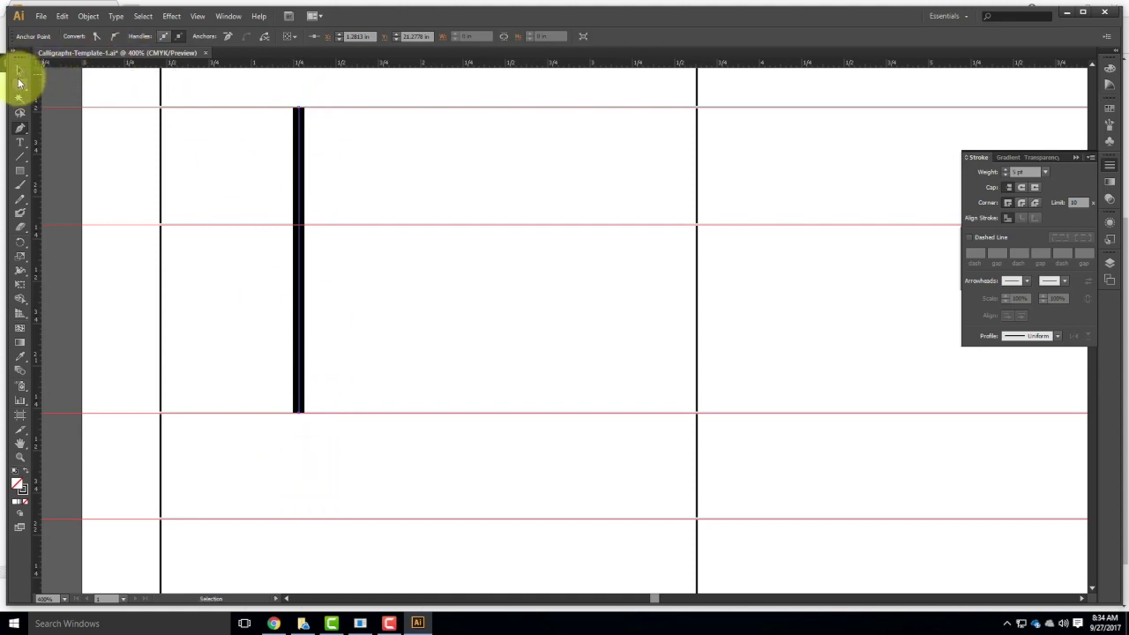
left_click(19, 70)
left_click(110, 152)
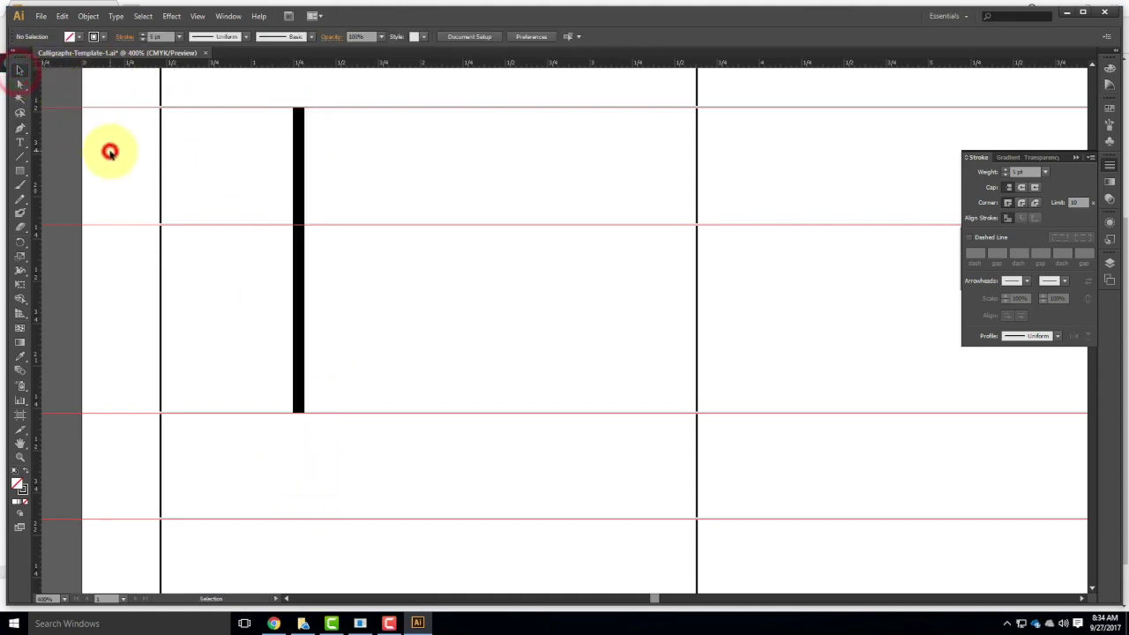
- Continue the stem from its top anchor with the Pen tool, adding a horizontal bar about 0.7 in long along the cap-height guide
left_click(20, 130)
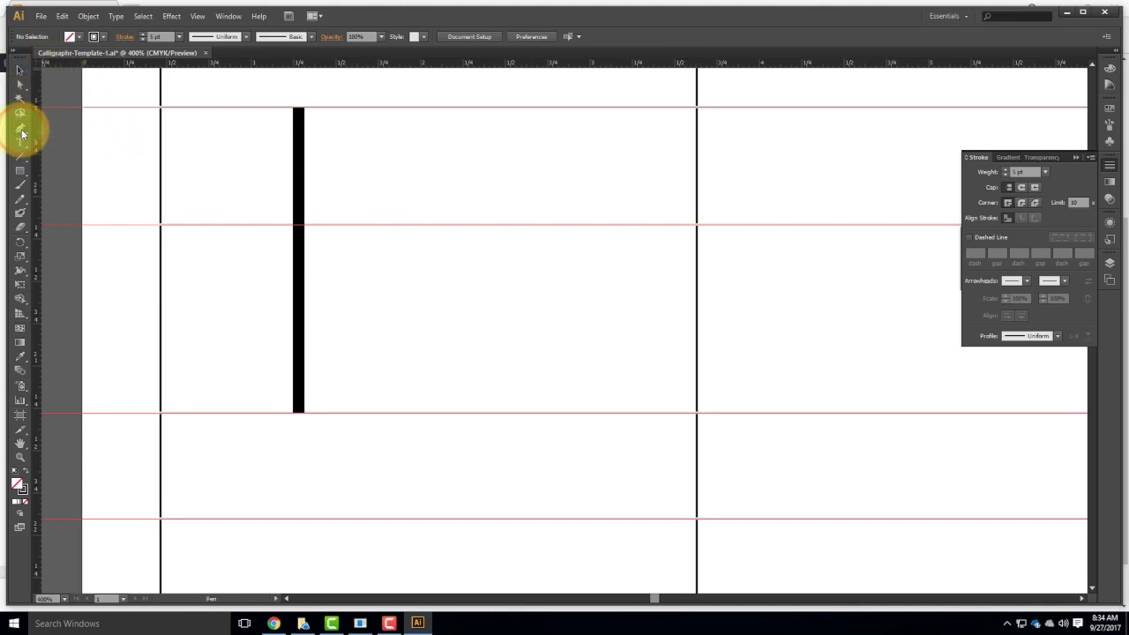
left_click(300, 109)
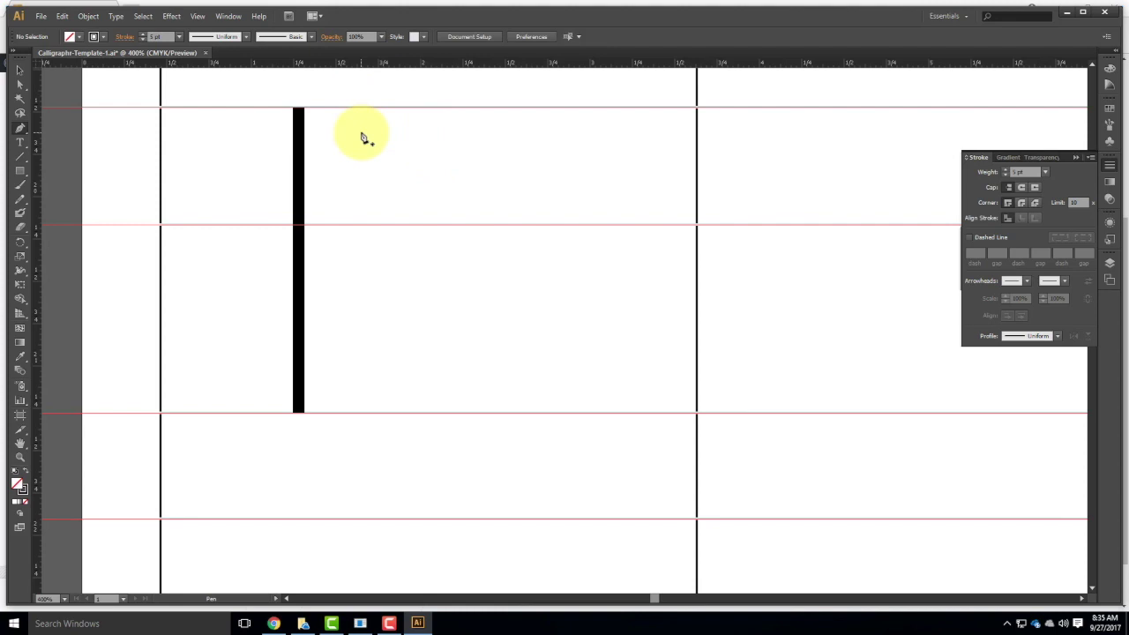
left_click(301, 112)
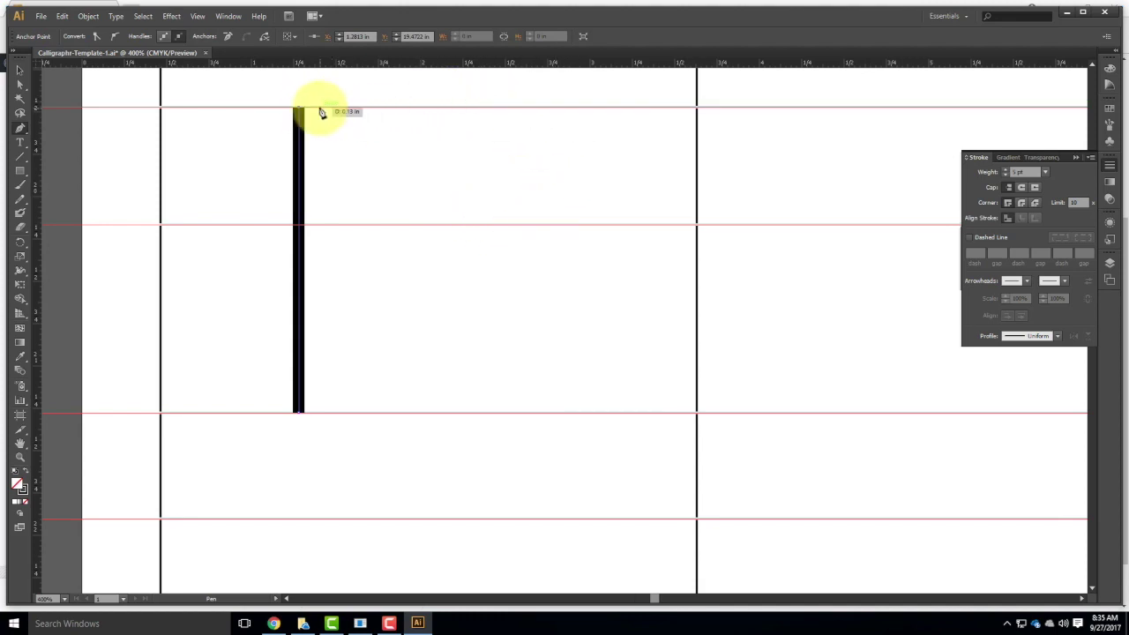
left_click(416, 108)
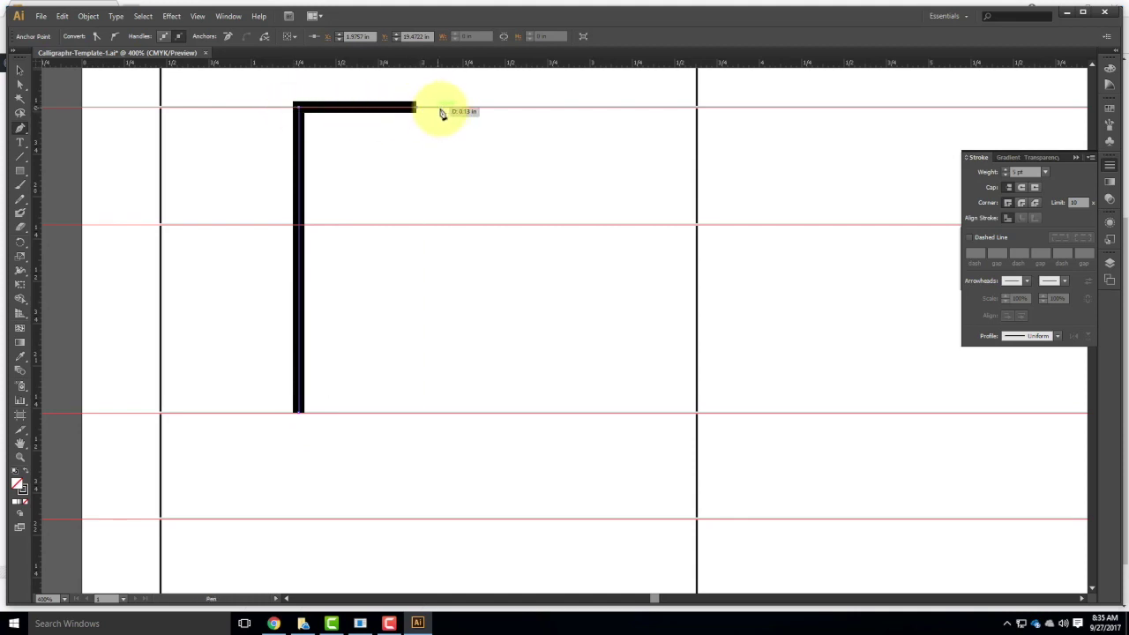
left_click(474, 150)
left_click(419, 205)
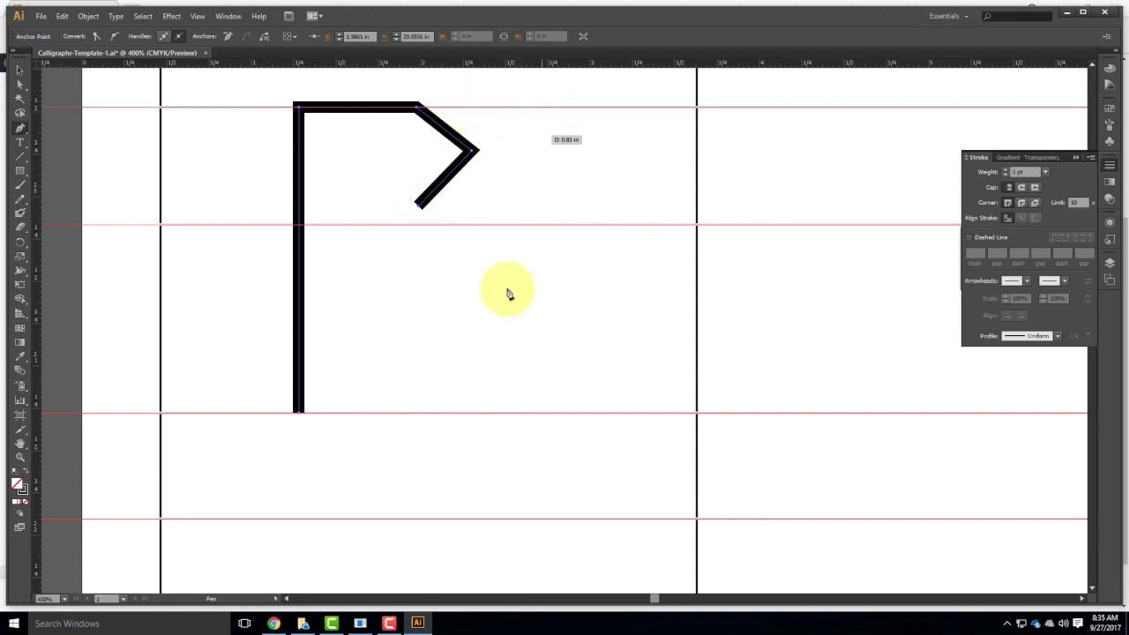
key("ctrl+z")
key("ctrl+z")
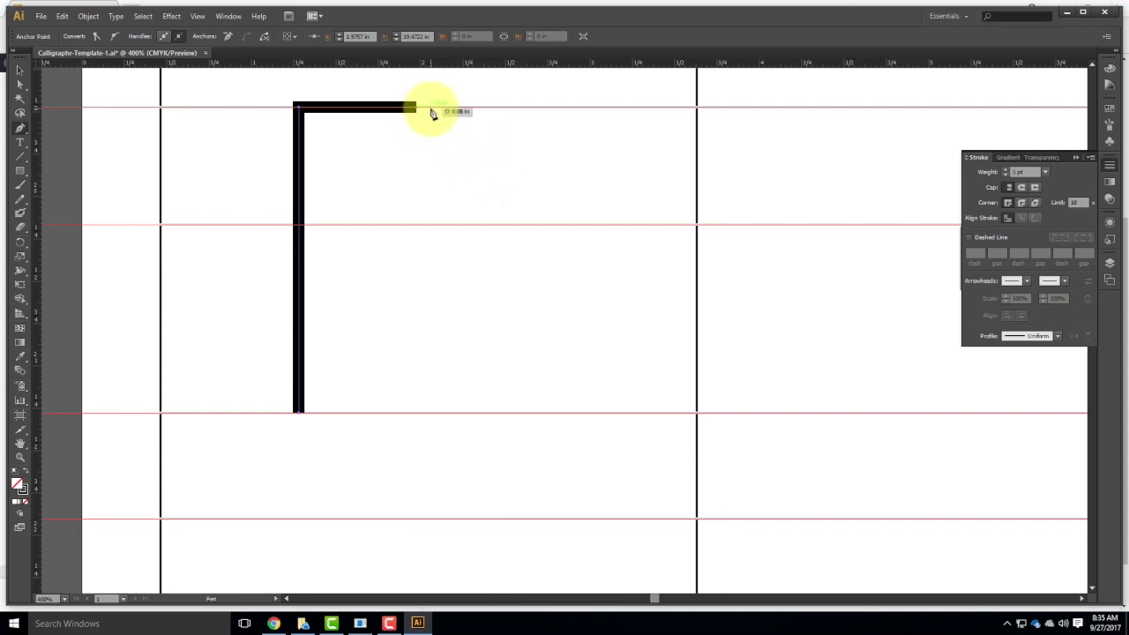
- Draw a rounded bowl about 0.34 in wide from the bar's end, curving down and back to the middle guide with a smooth outermost anchor
left_click(474, 169)
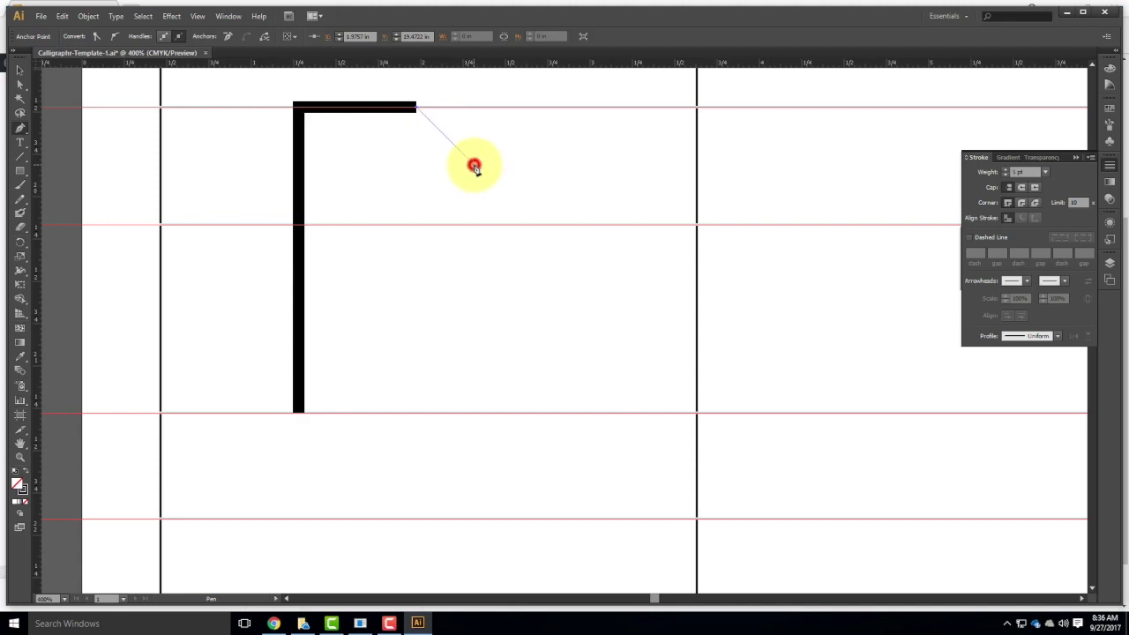
left_click_drag(475, 169, 474, 203)
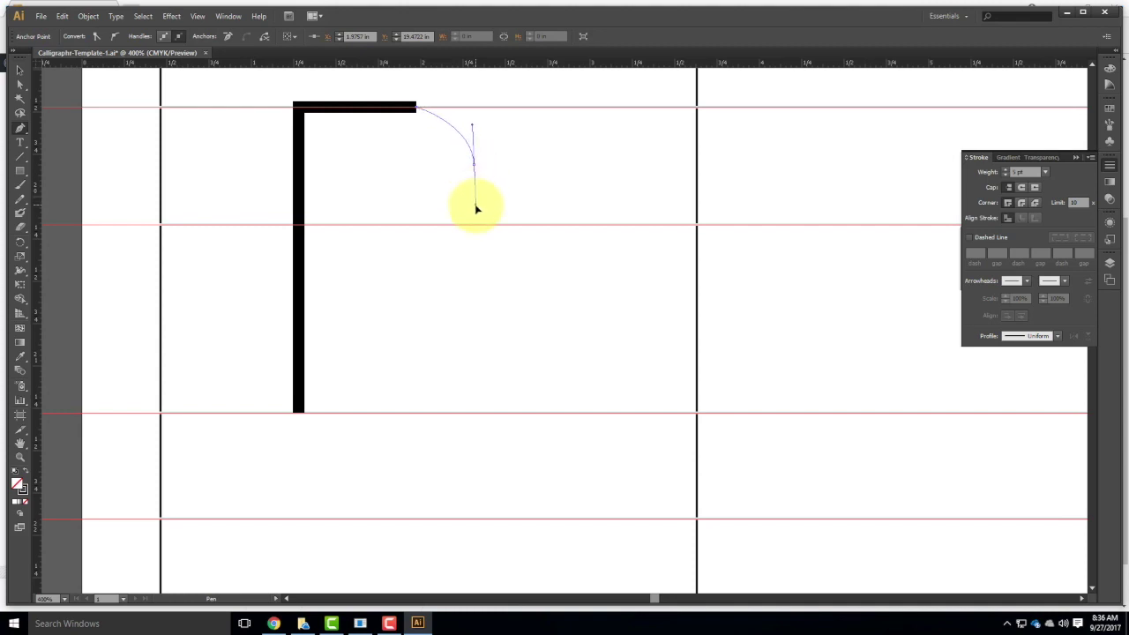
left_click_drag(476, 208, 473, 223)
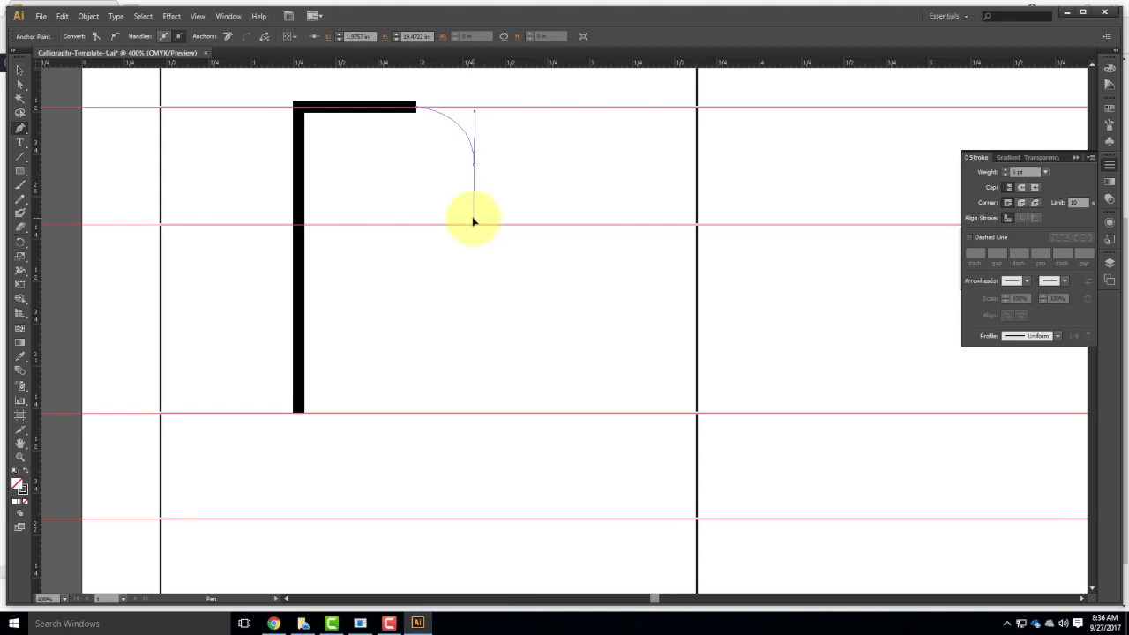
left_click_drag(473, 223, 473, 191)
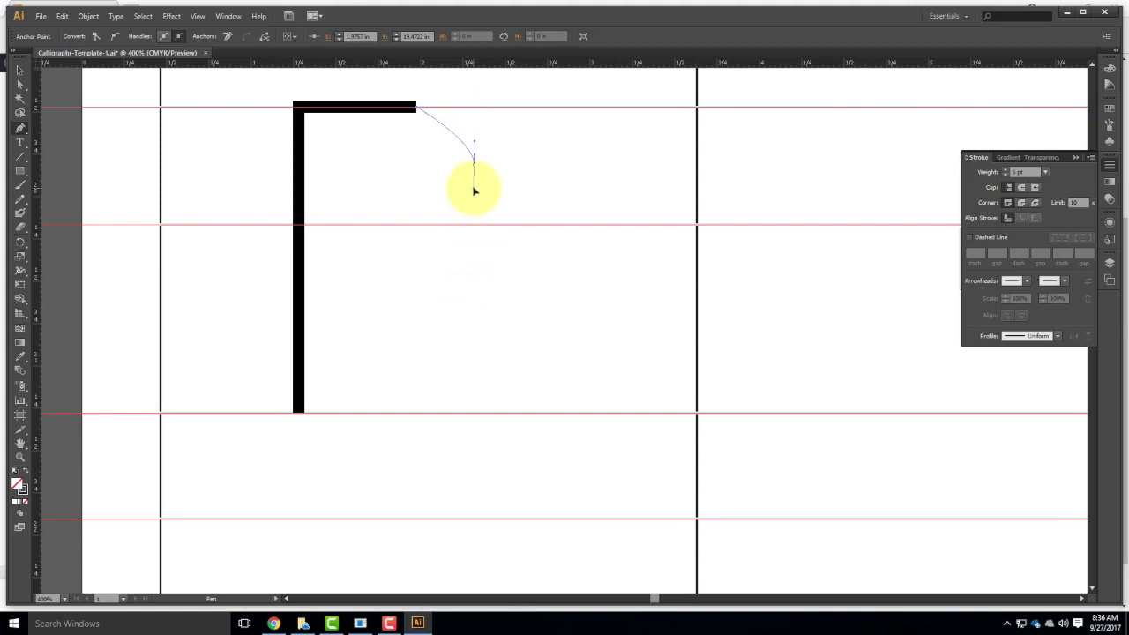
left_click_drag(474, 191, 474, 215)
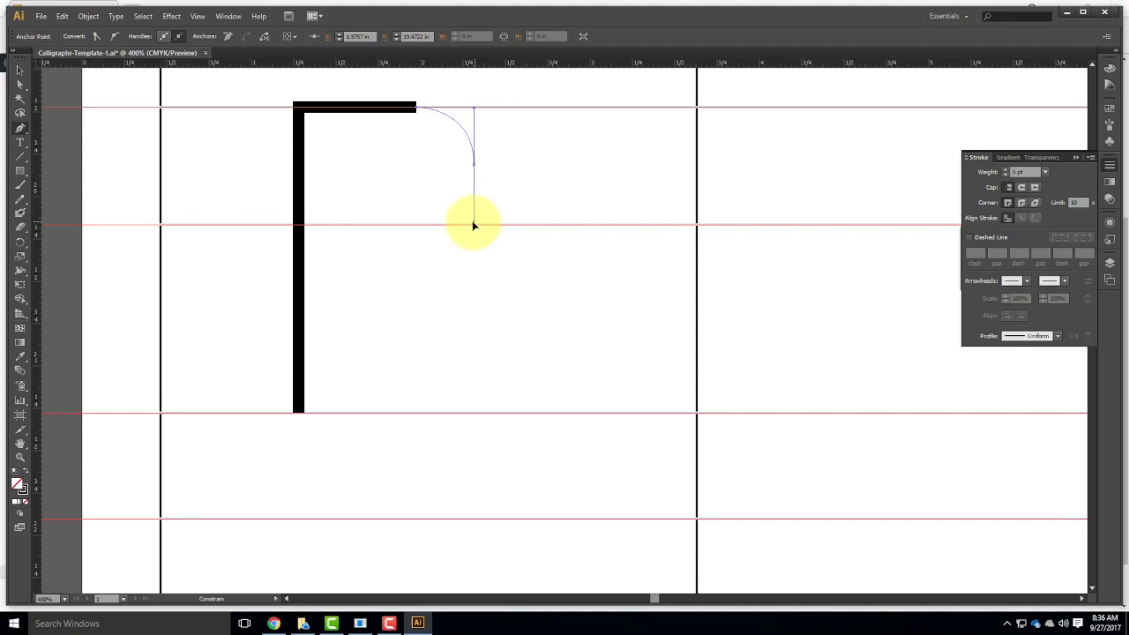
mouse_move(475, 231)
left_mouse_down()
mouse_move(477, 259)
mouse_move(477, 218)
left_mouse_up()
left_click_drag(478, 225, 479, 224)
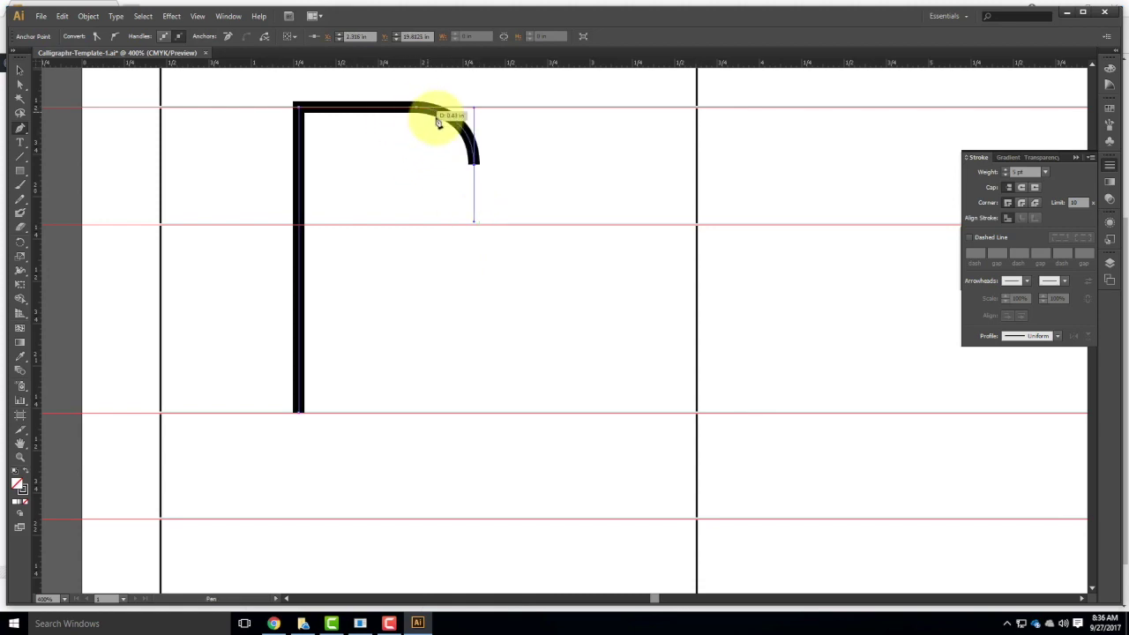
left_click_drag(476, 165, 421, 226)
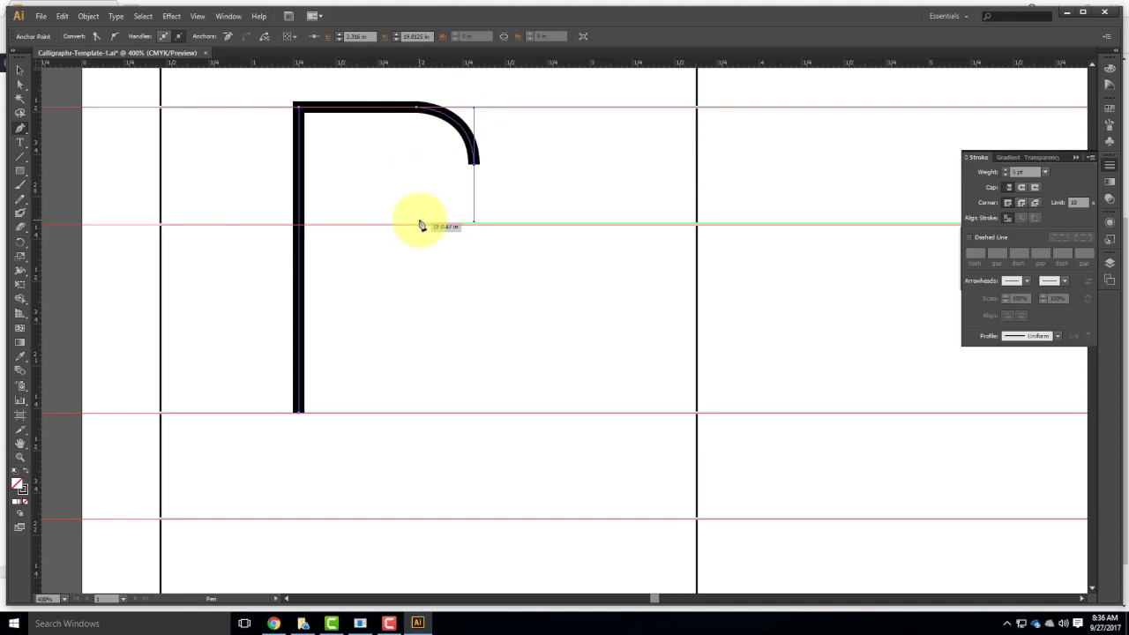
left_click(419, 221)
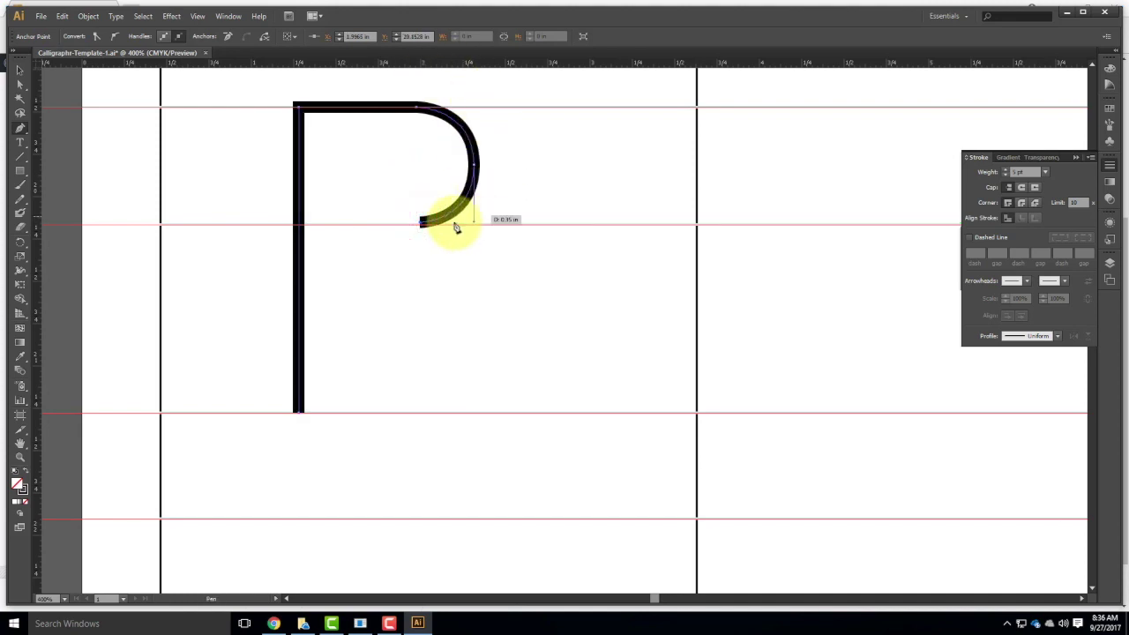
mouse_move(419, 229)
left_mouse_down()
mouse_move(471, 207)
mouse_move(403, 234)
mouse_move(429, 225)
mouse_move(401, 229)
mouse_move(414, 224)
left_mouse_up()
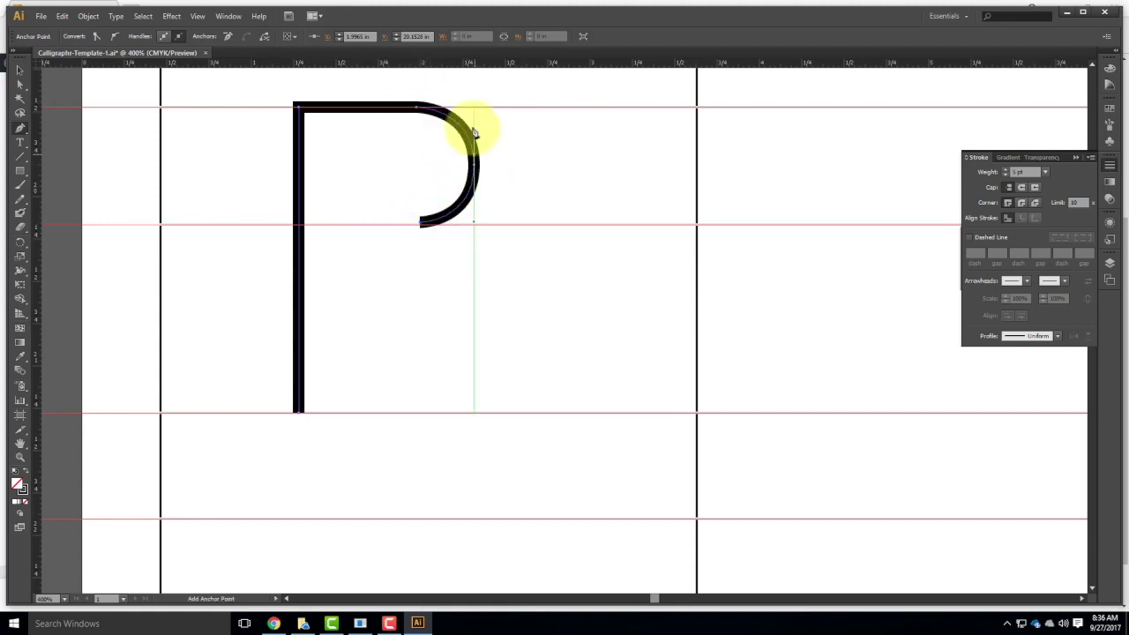
- Continue the bowl's lower end with a straight horizontal segment about 0.66 in long, back toward the stem along the middle guide
left_click(299, 226)
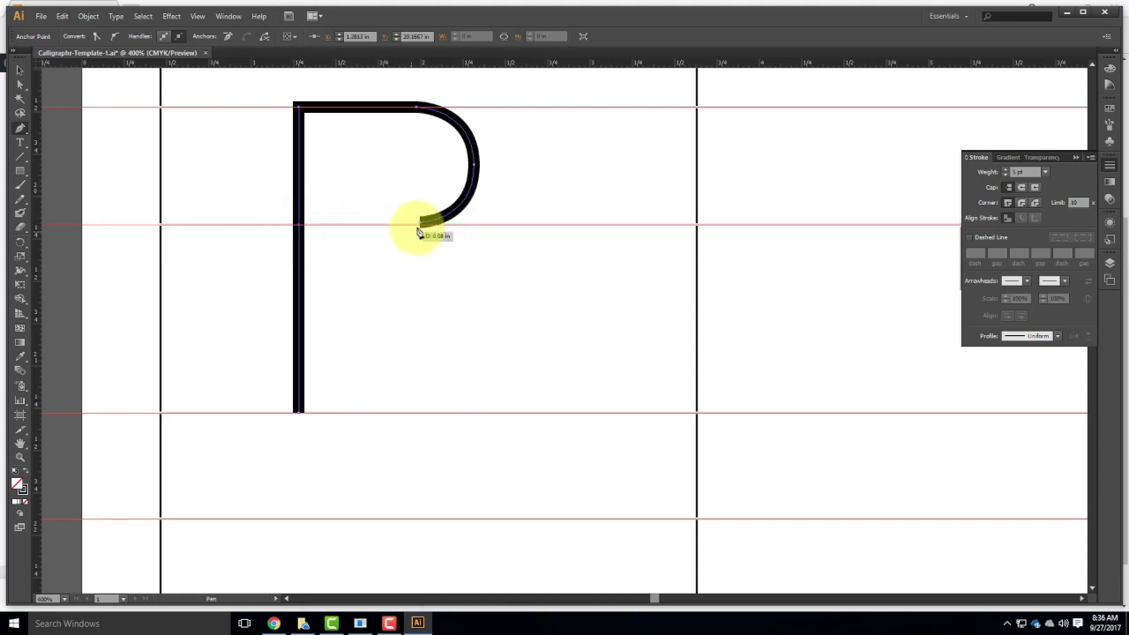
left_click_drag(425, 227, 421, 229)
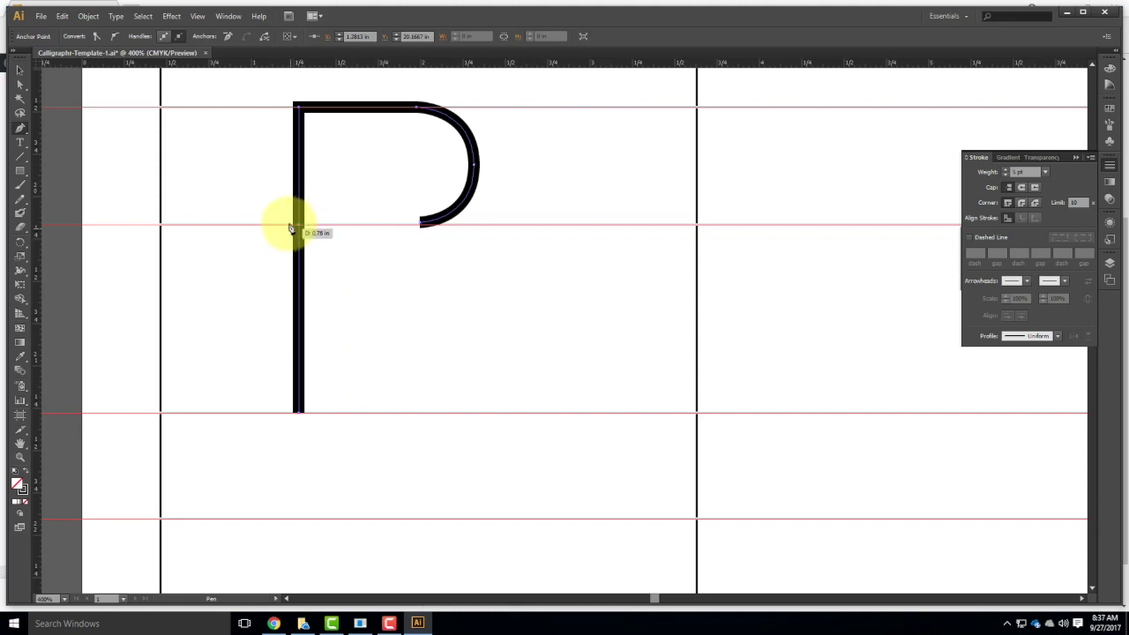
left_click(422, 223)
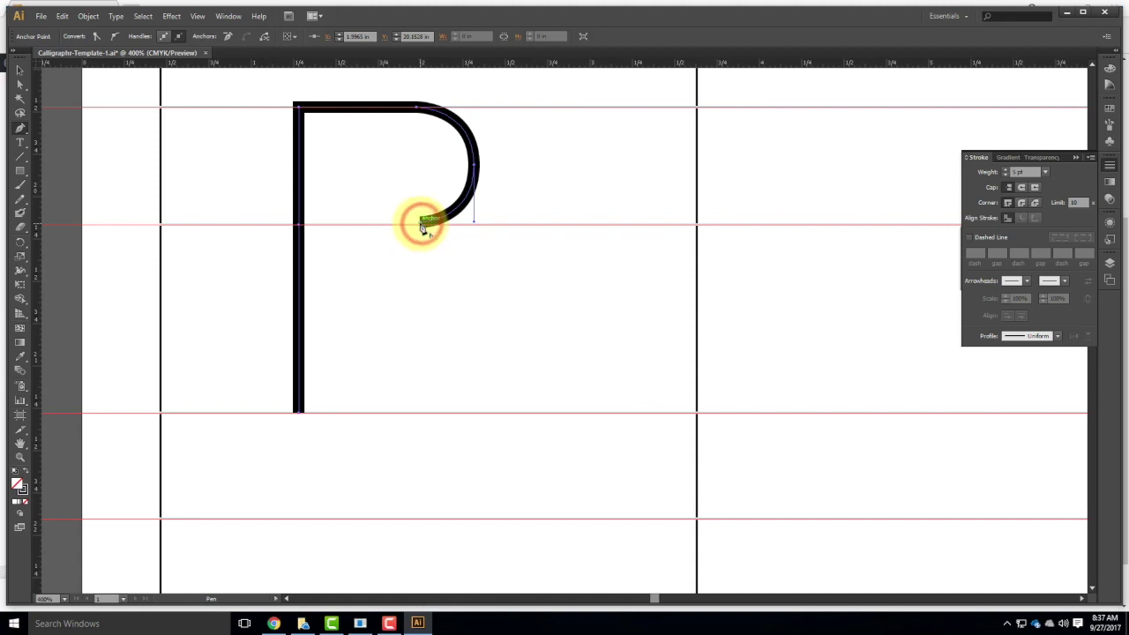
left_click(308, 224)
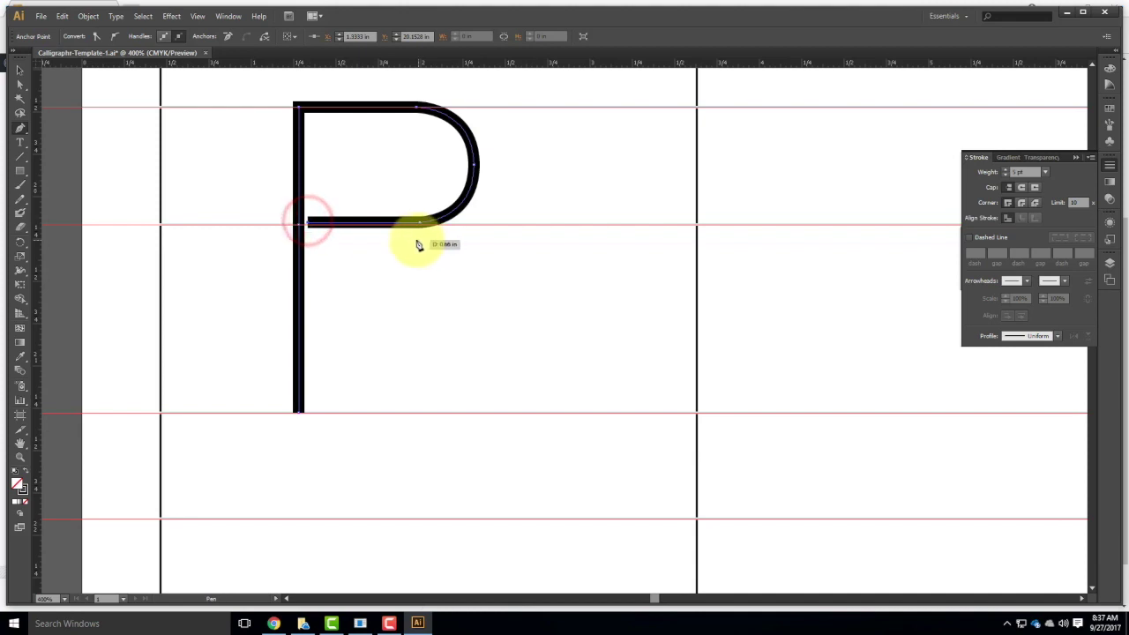
- Move the end anchor of the bowl's lower bar onto the stem with the Direct Selection tool, and deselect the path
left_click(24, 85)
left_click(323, 242)
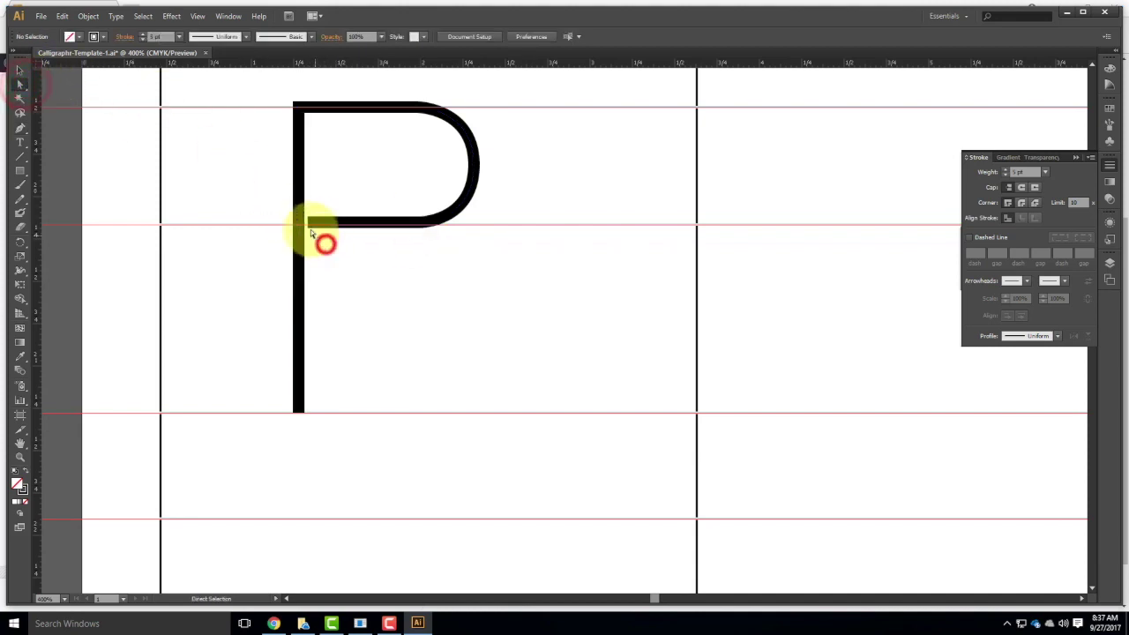
left_click(307, 221)
left_click_drag(308, 221, 303, 222)
left_click(371, 250)
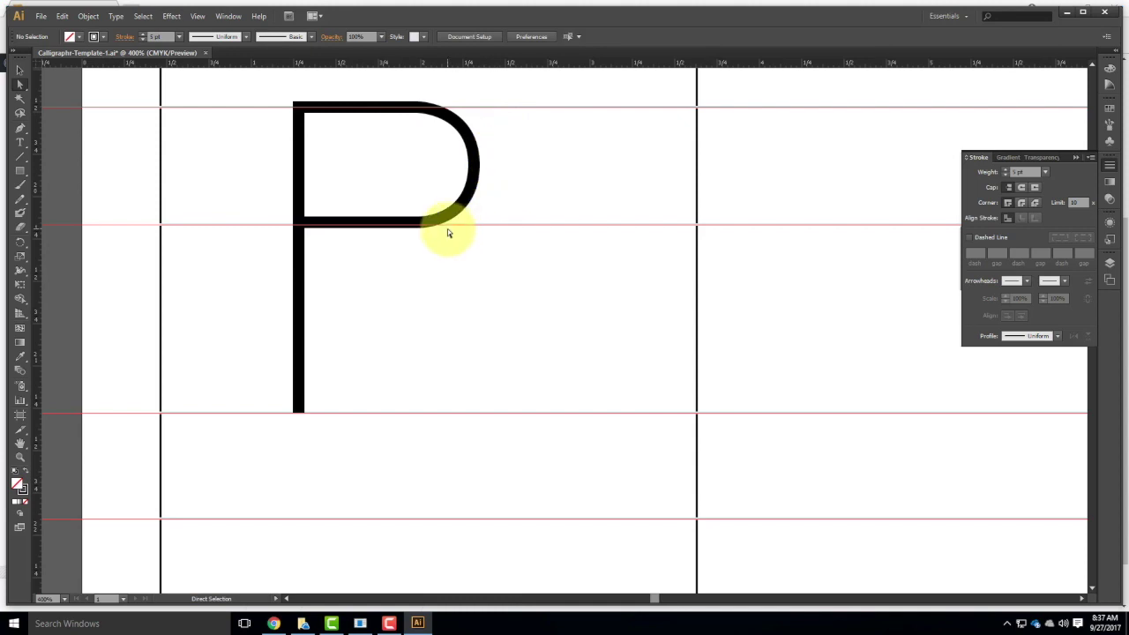
- Widen the upper bowl by moving its outermost anchor about 0.08 in outward, nudge that anchor slightly up, and deselect the path
left_click(22, 86)
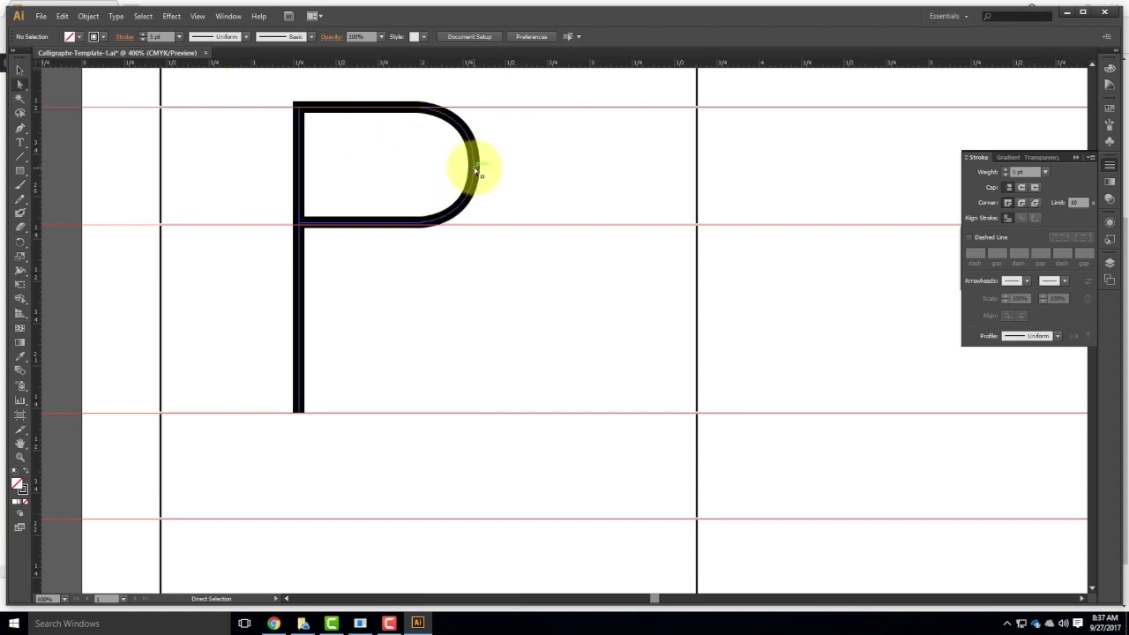
left_click(475, 170)
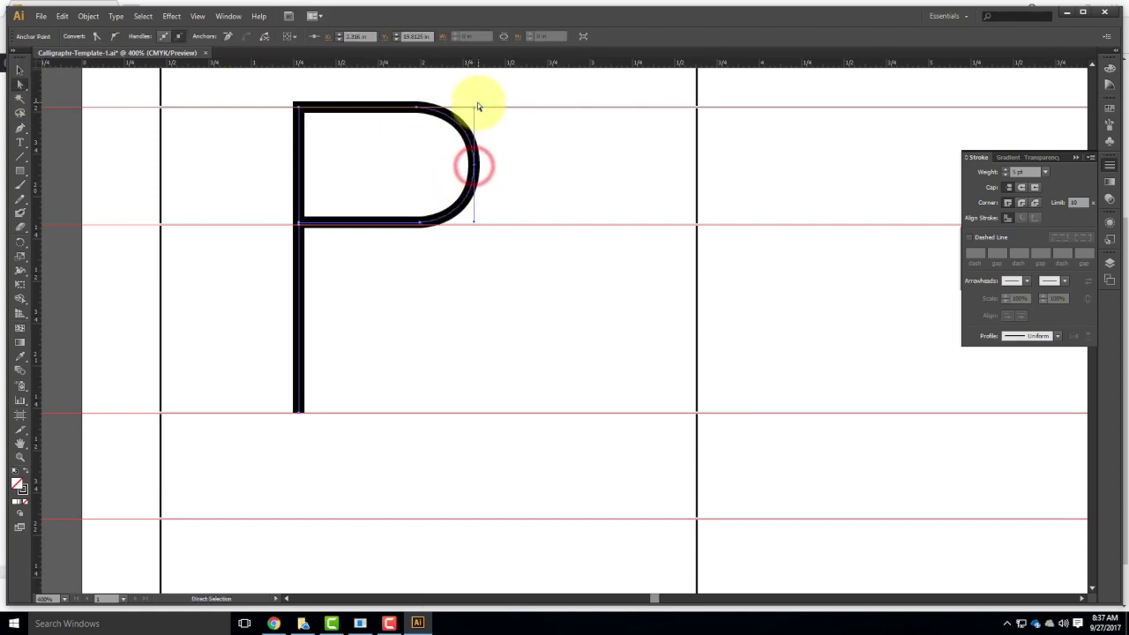
left_click_drag(475, 106, 471, 103)
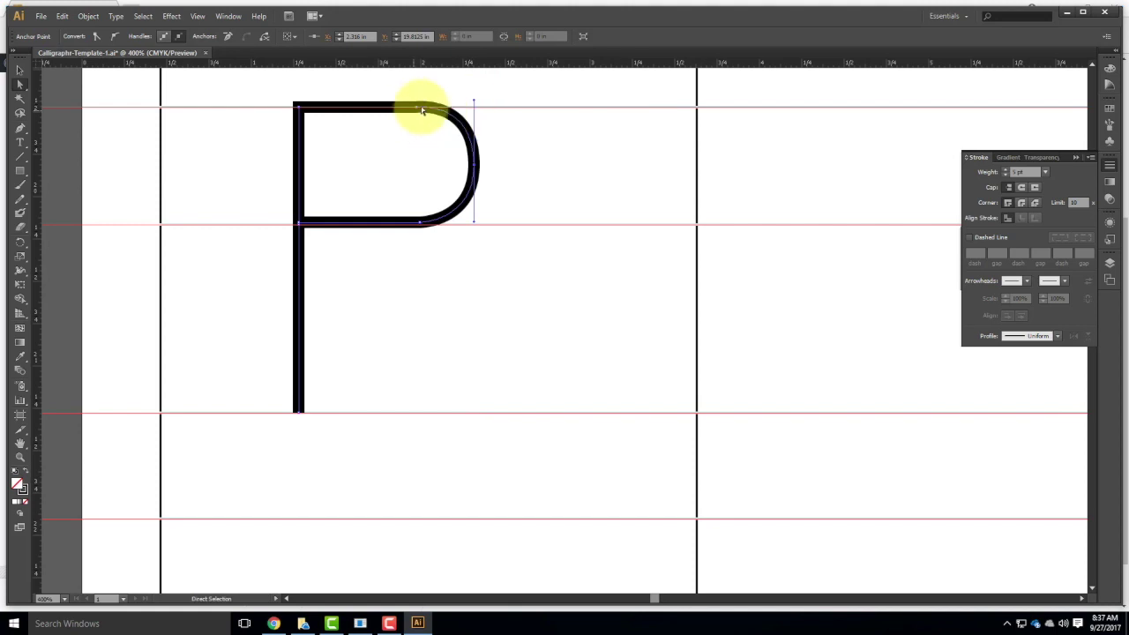
left_click_drag(474, 101, 471, 101)
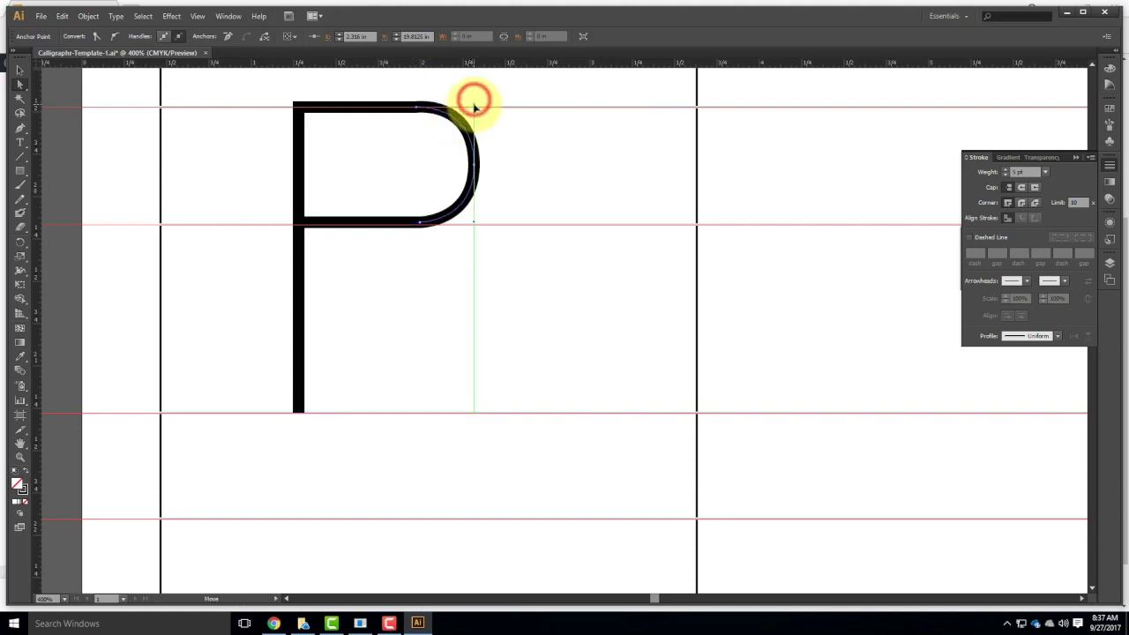
mouse_move(473, 168)
left_mouse_down()
mouse_move(500, 162)
mouse_move(479, 166)
mouse_move(488, 172)
left_mouse_up()
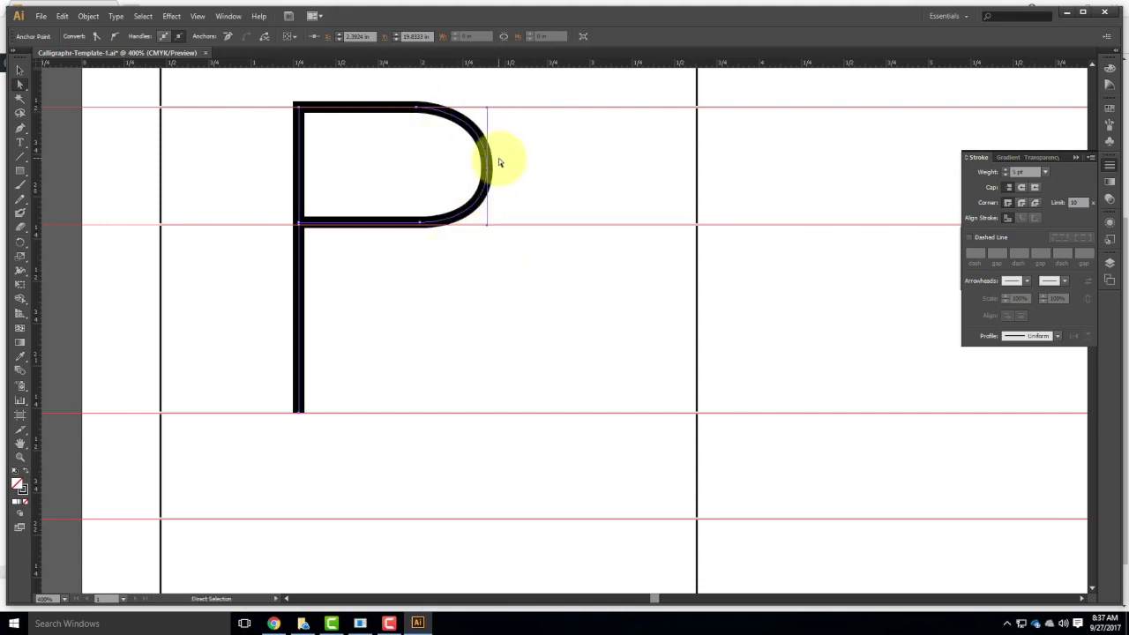
key("Up")
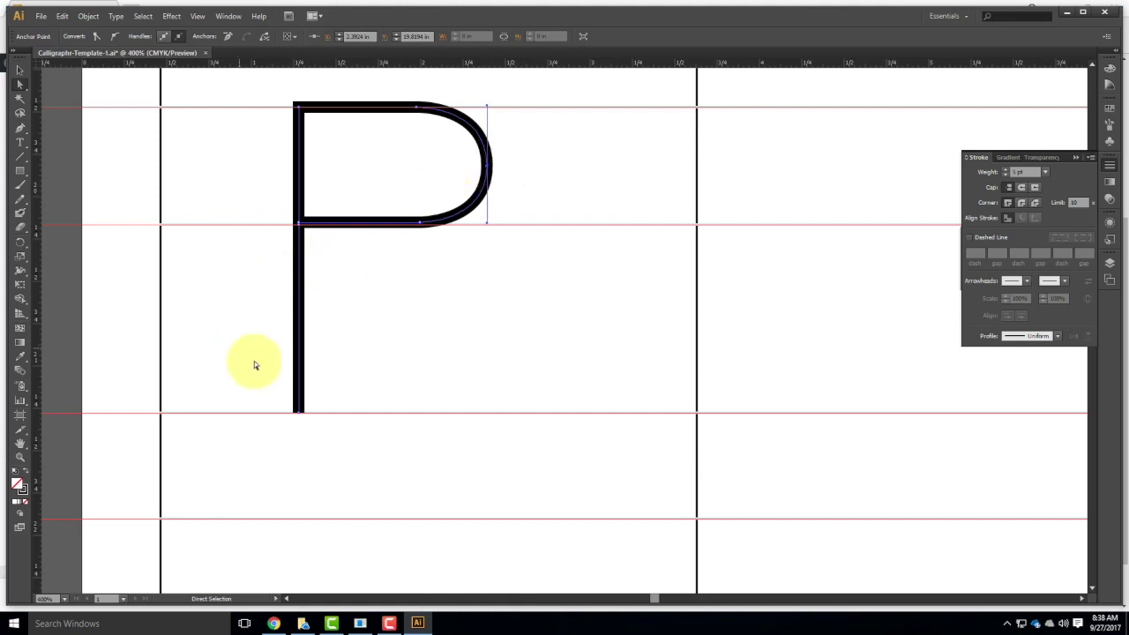
left_click(539, 269)
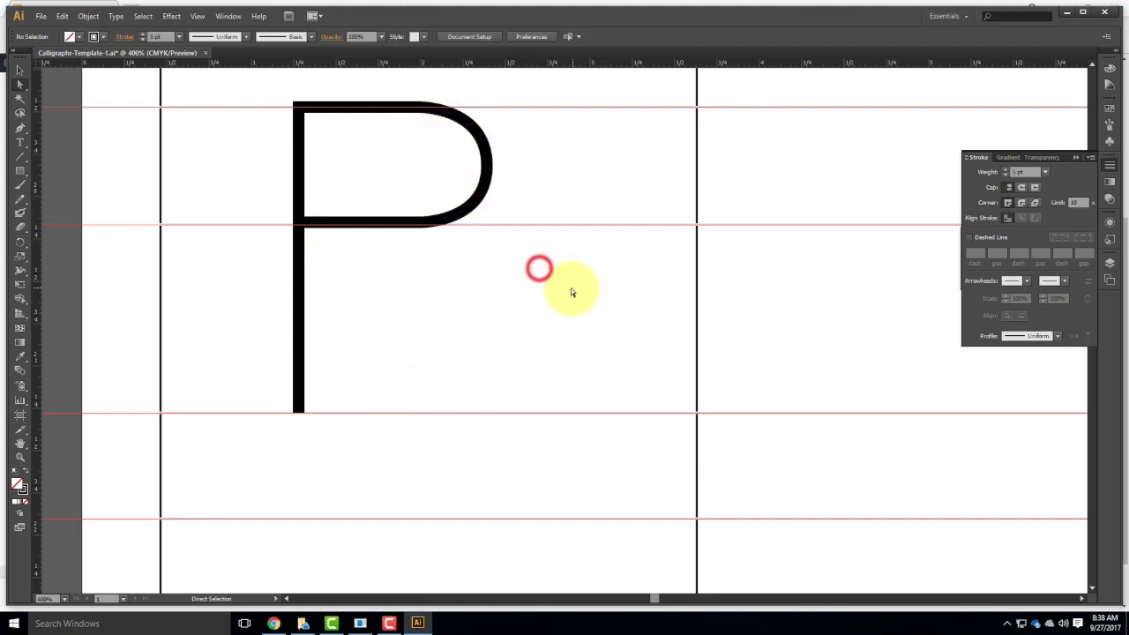
- Draw the B's lower bowl with the Pen tool: a base bar about 1.2 in long from the stem's foot, curving up to the middle guide
left_click(22, 131)
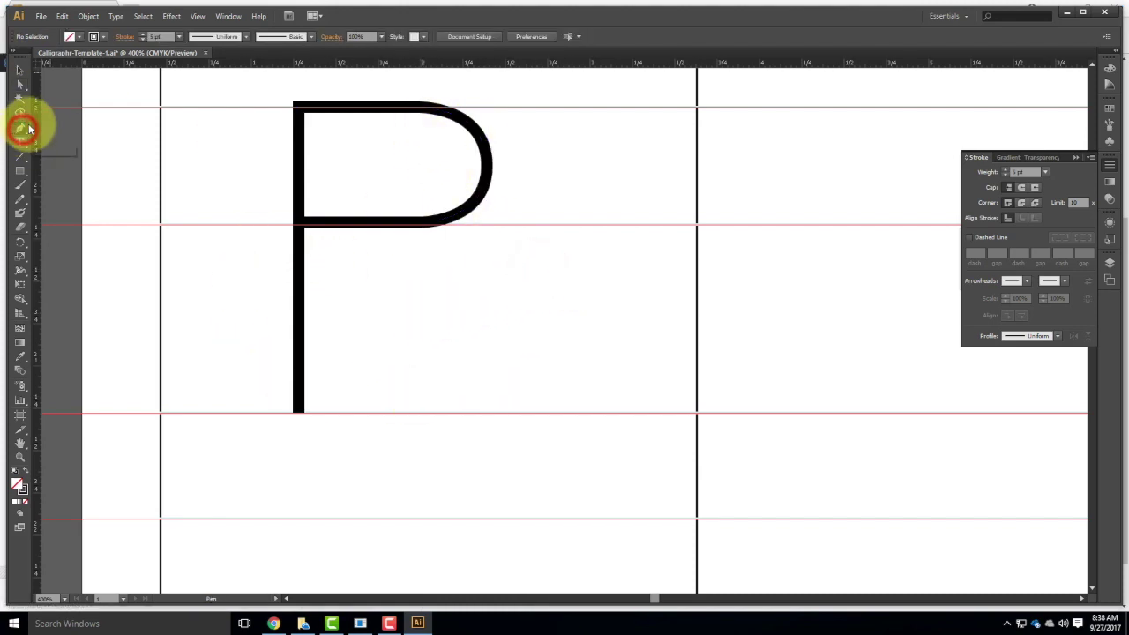
left_click(301, 418)
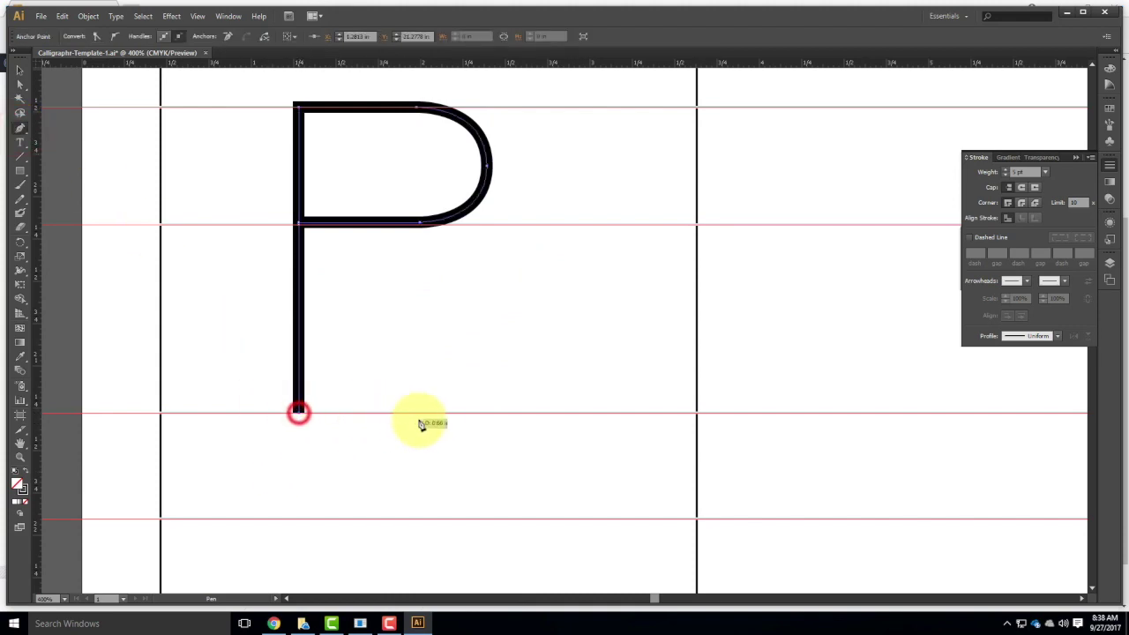
left_click(501, 415)
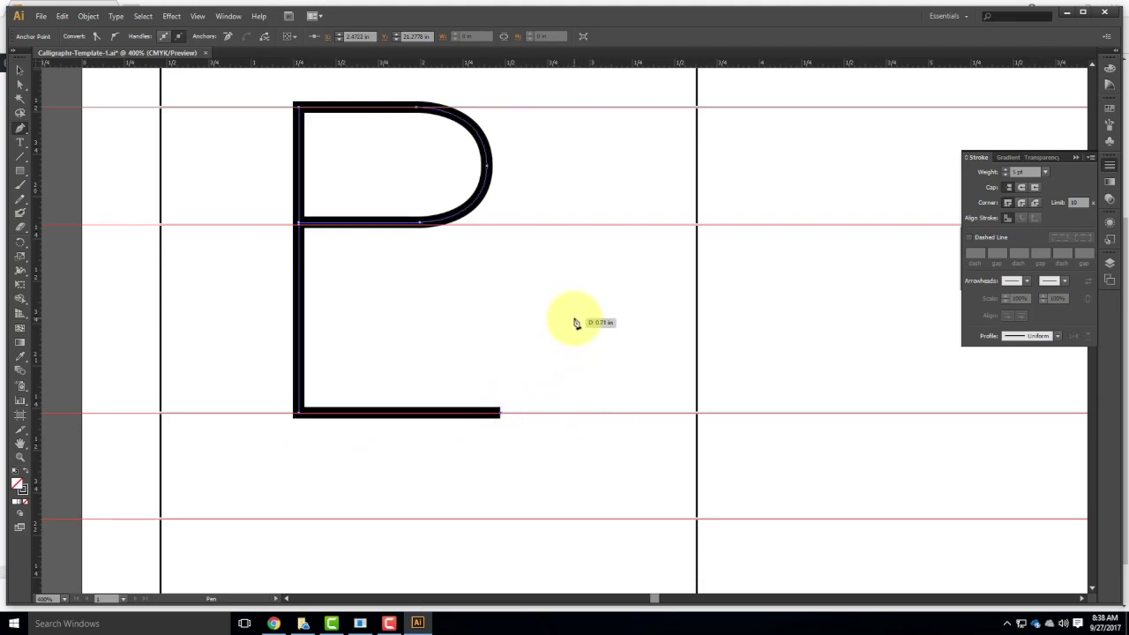
left_click_drag(571, 310, 570, 225)
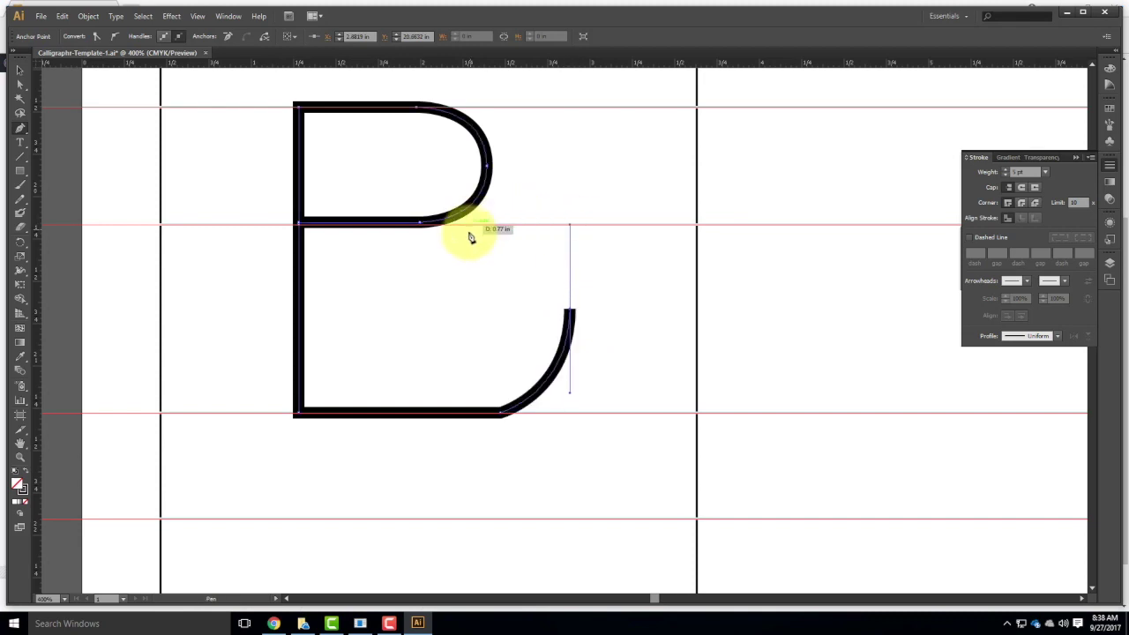
left_click_drag(457, 228, 487, 265)
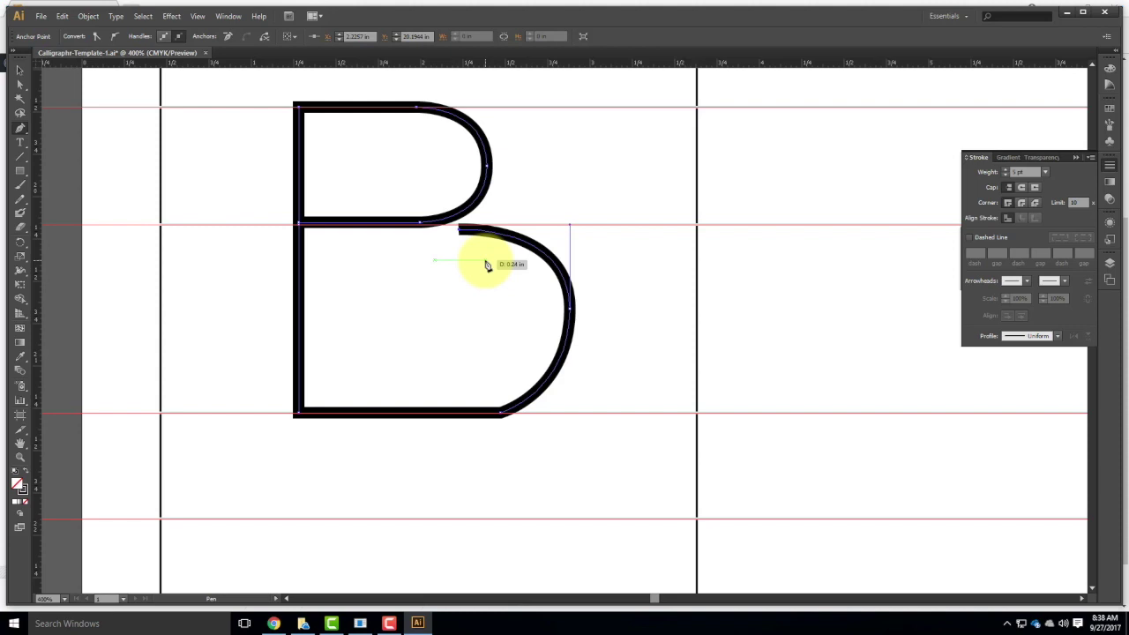
- Move the lower bowl's upper end anchor onto the anchor where the upper bowl meets its lower bar
left_click(22, 86)
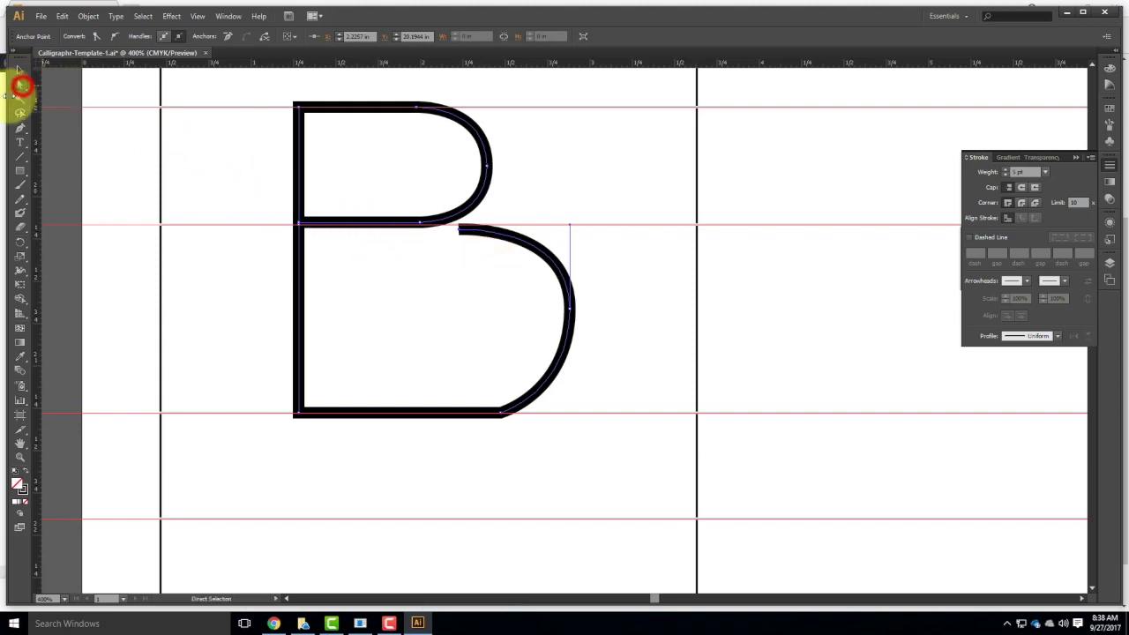
left_click(458, 230)
left_click_drag(458, 231, 417, 227)
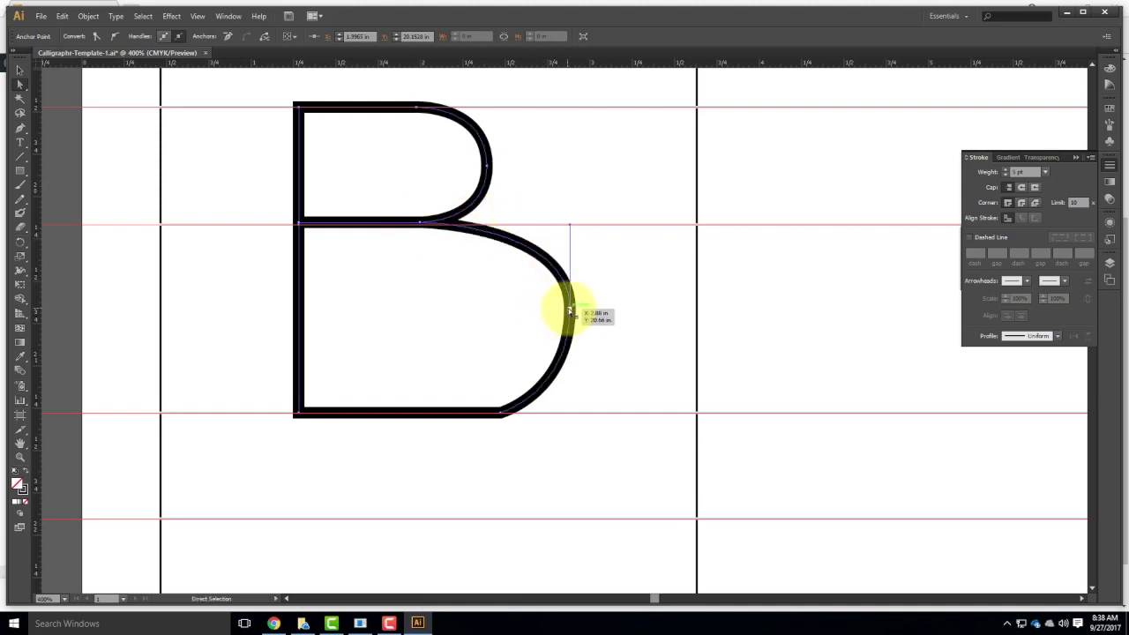
- Round out the B's lower bowl by lowering its outermost anchor about 0.1 in, lengthening that anchor's upper handle, and shortening the base bar slightly
left_click_drag(570, 310, 572, 328)
left_click_drag(569, 239, 572, 213)
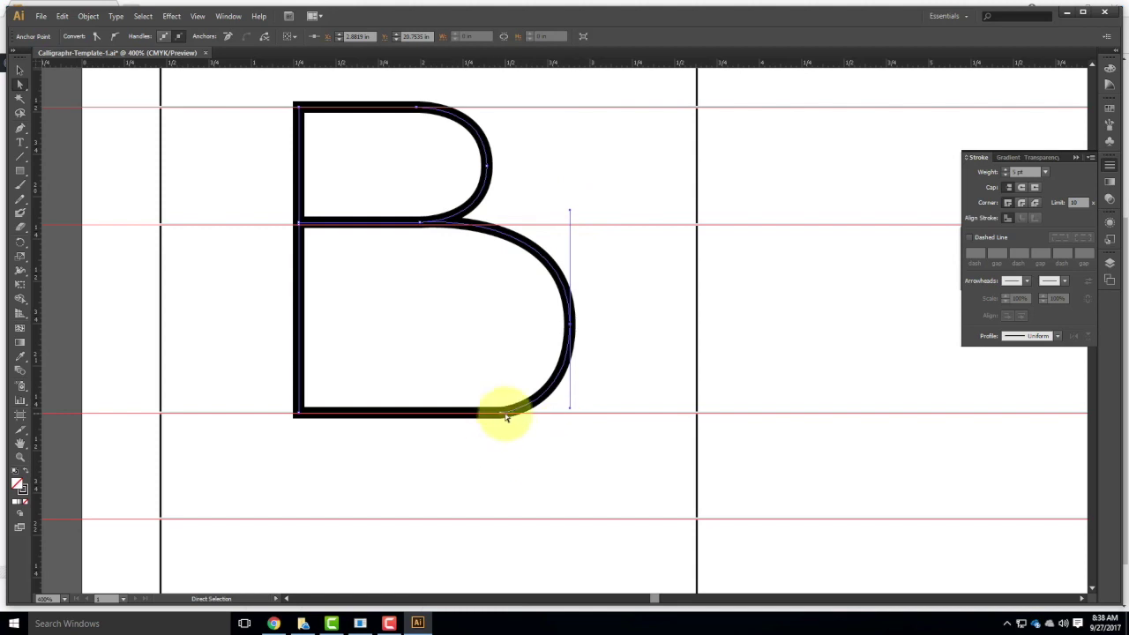
left_click_drag(499, 418, 484, 413)
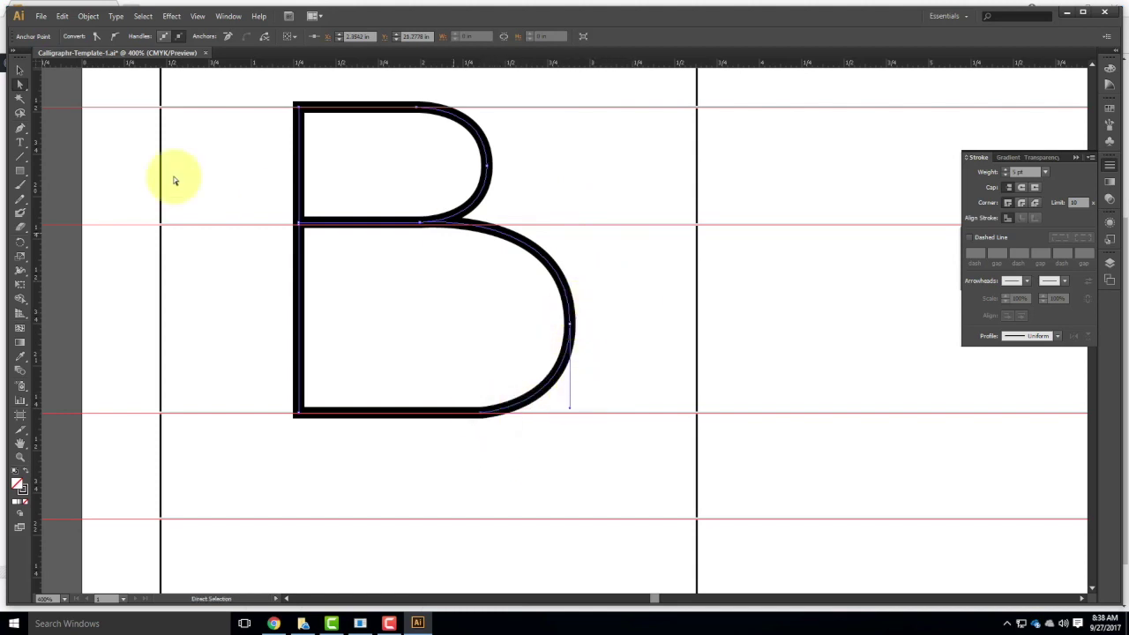
left_click(20, 69)
left_click(202, 141)
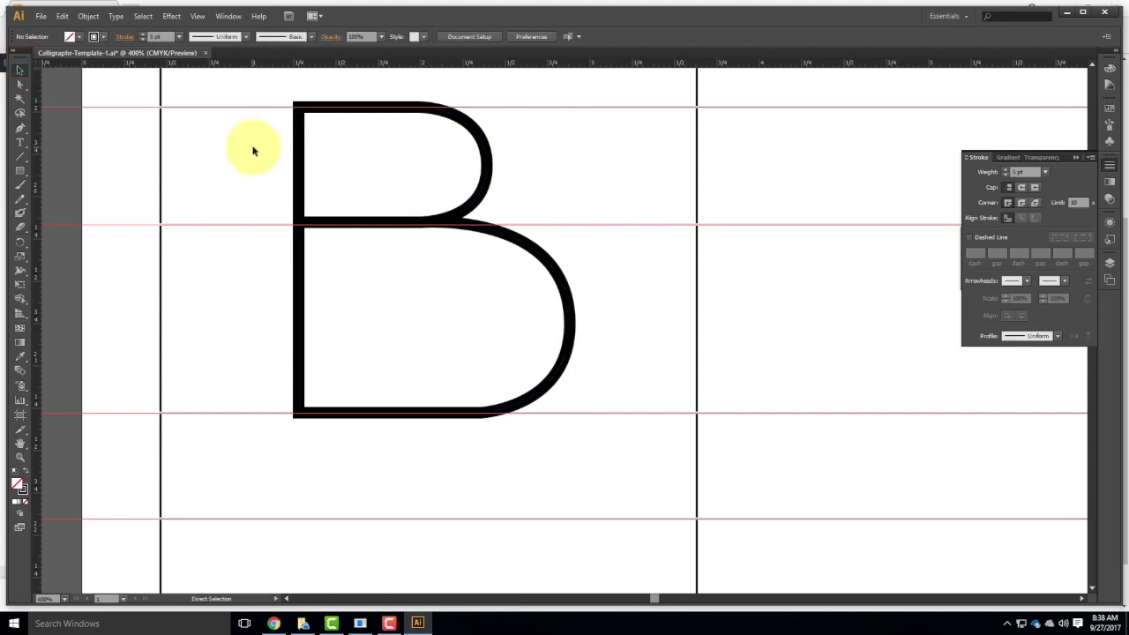
- Examine the completed B at a smaller scale within its template cell and among the surrounding letter cells
key("ctrl+minus")
key("ctrl+minus")
key("ctrl+minus")
key("ctrl+minus")
key("ctrl+minus")
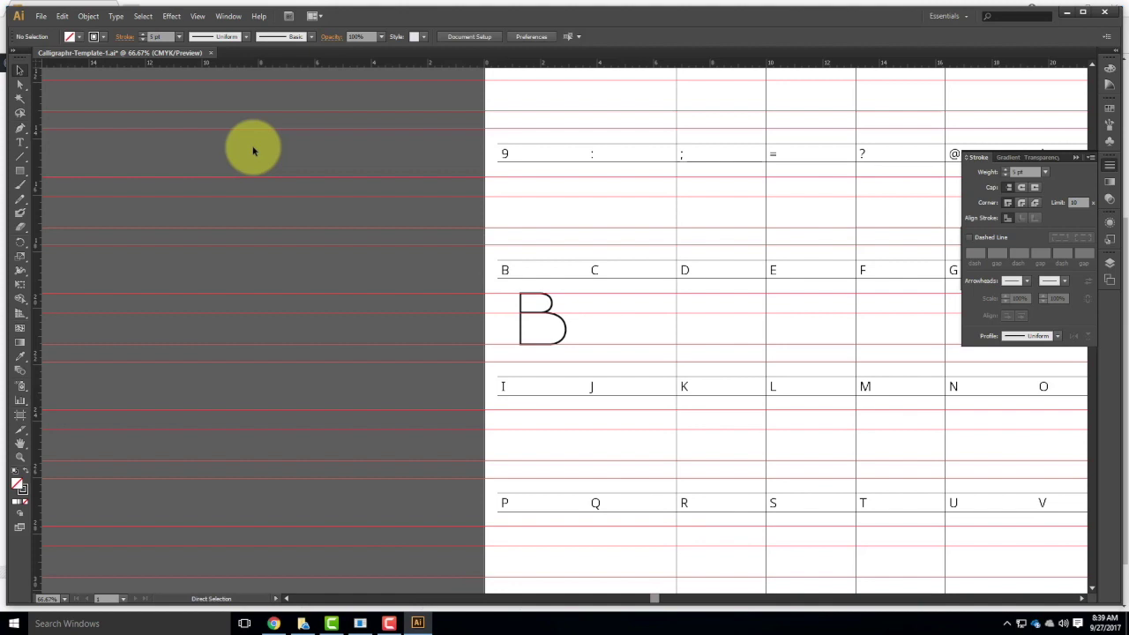
key("ctrl+equal")
key("ctrl+equal")
key("ctrl+equal")
key("ctrl+equal")
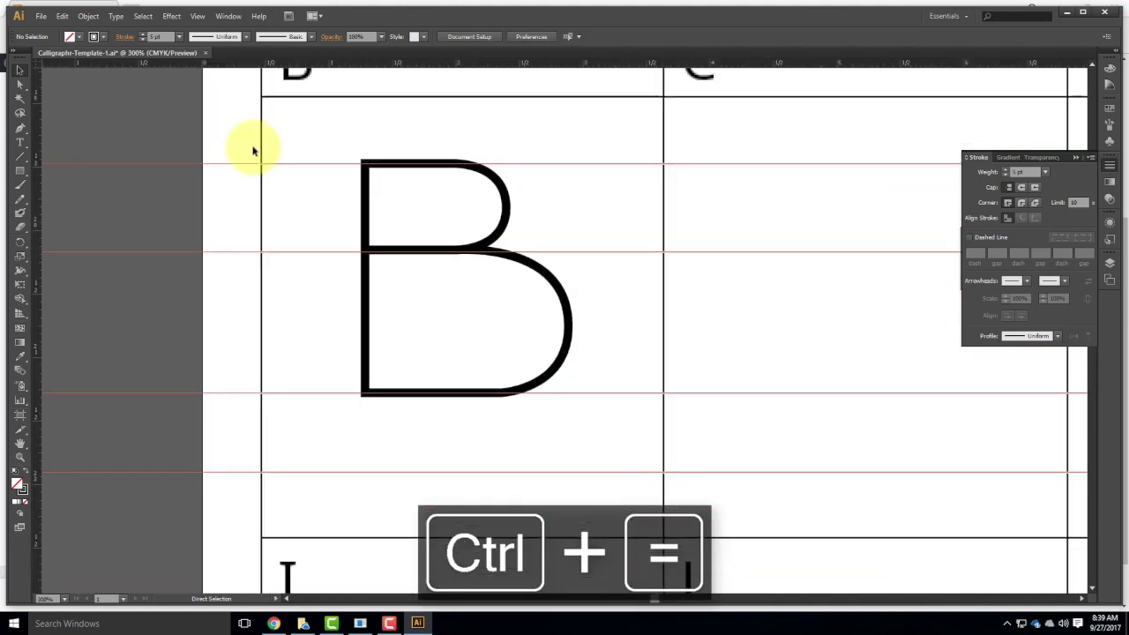
- Draw an open C about 1.4 in wide in the C cell with the Pen tool, curving between the cap-height guide and the baseline
left_click_drag(785, 141, 517, 161)
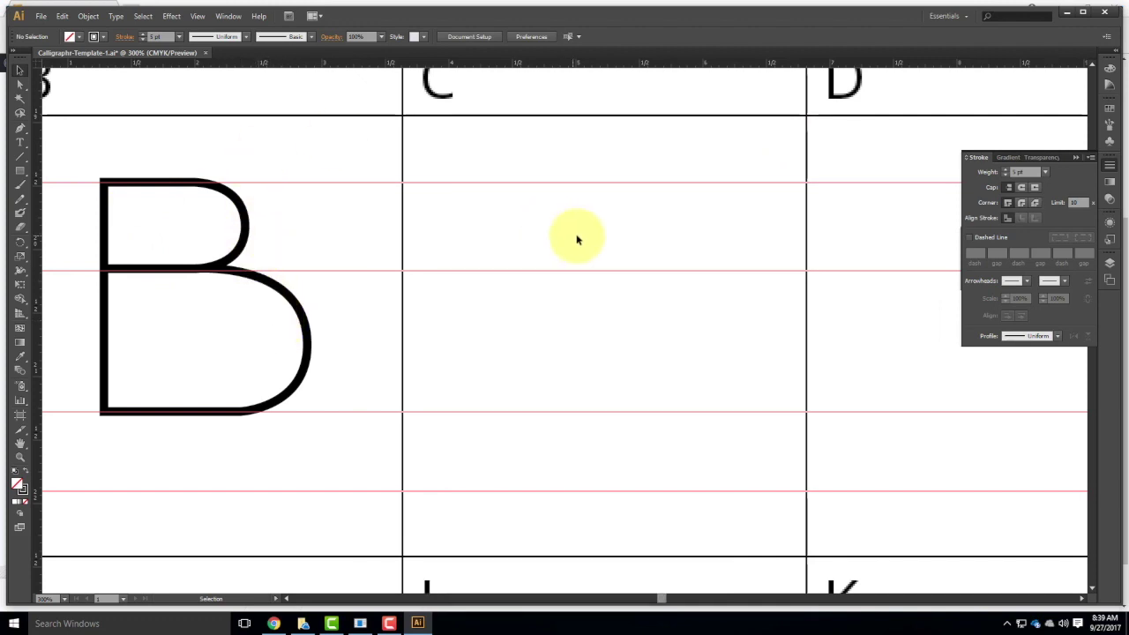
left_click(19, 130)
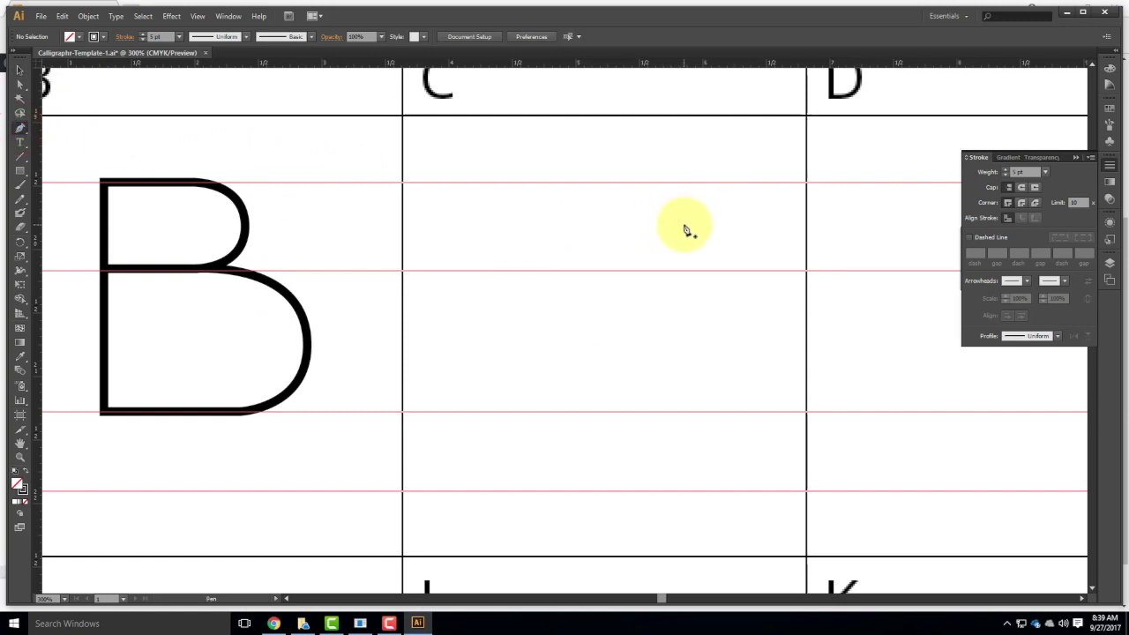
left_click(684, 224)
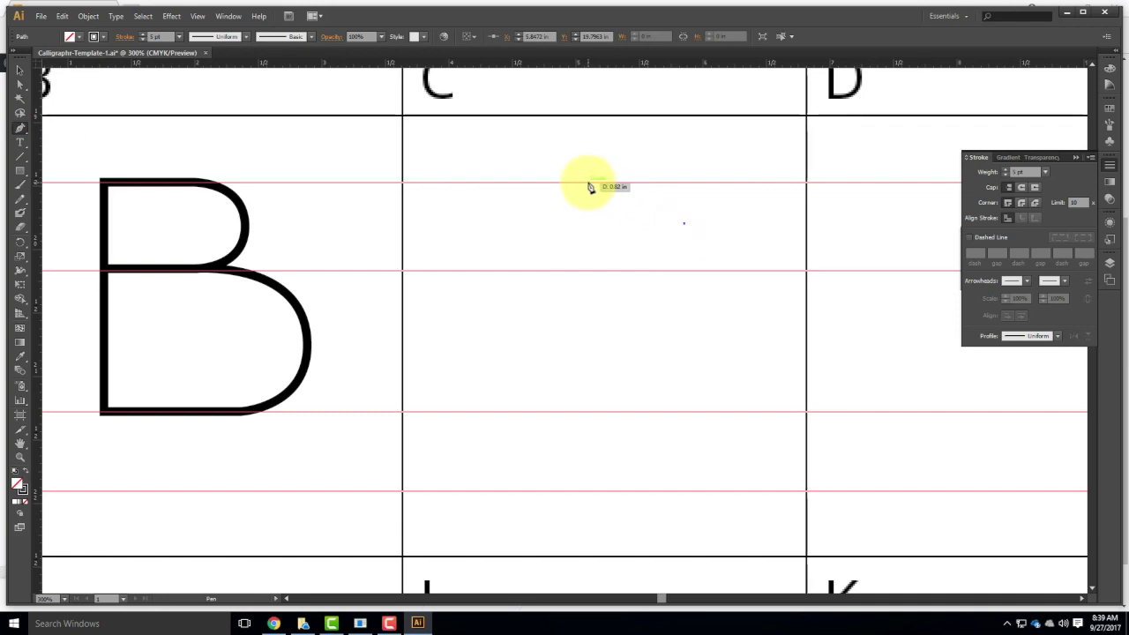
left_click_drag(591, 187, 515, 186)
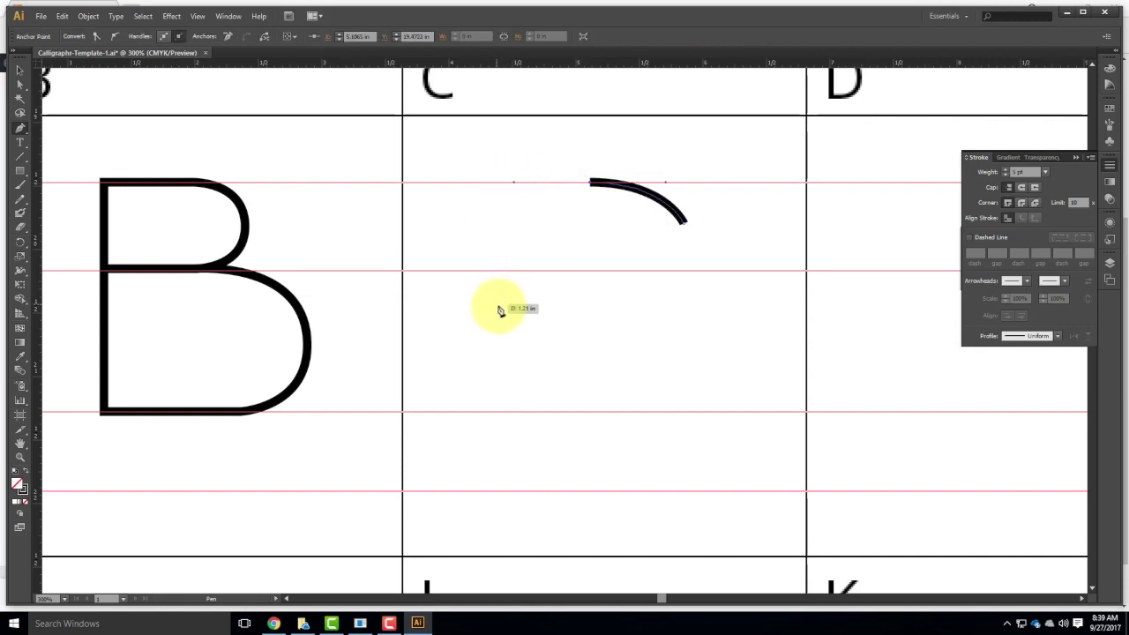
left_click_drag(505, 304, 508, 368)
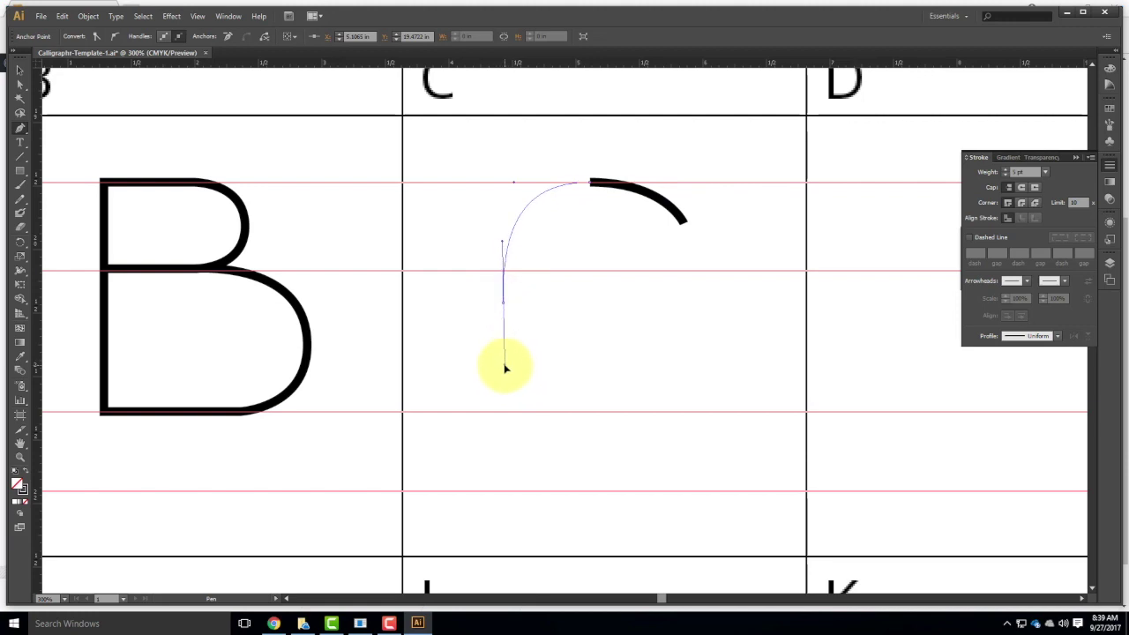
left_click_drag(504, 370, 504, 365)
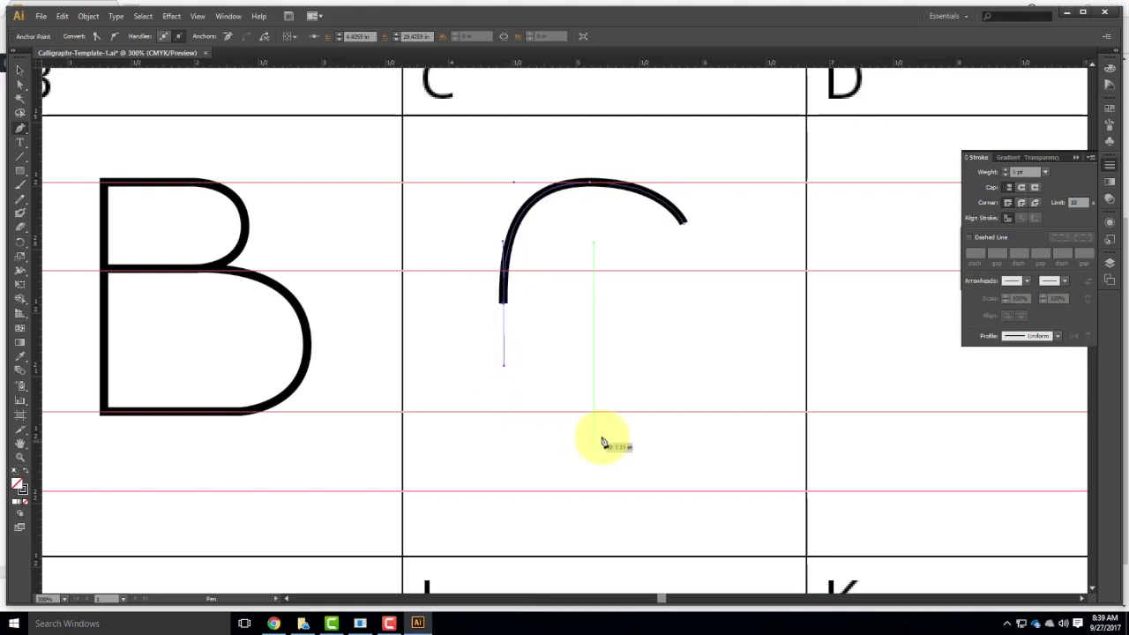
left_click_drag(602, 412, 670, 413)
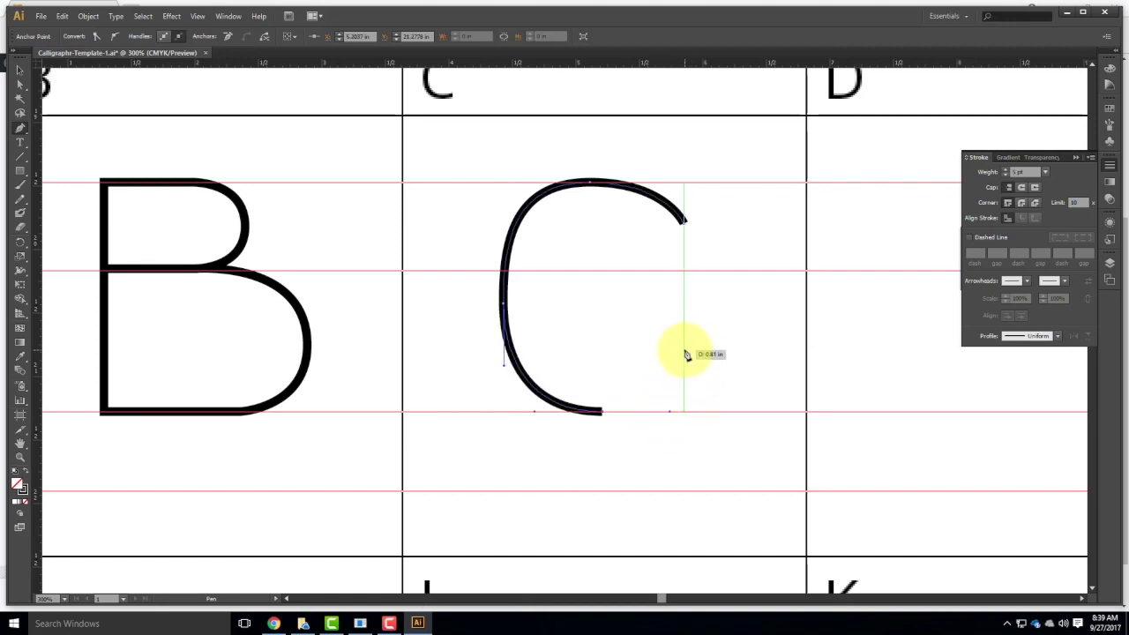
left_click_drag(686, 352, 685, 373)
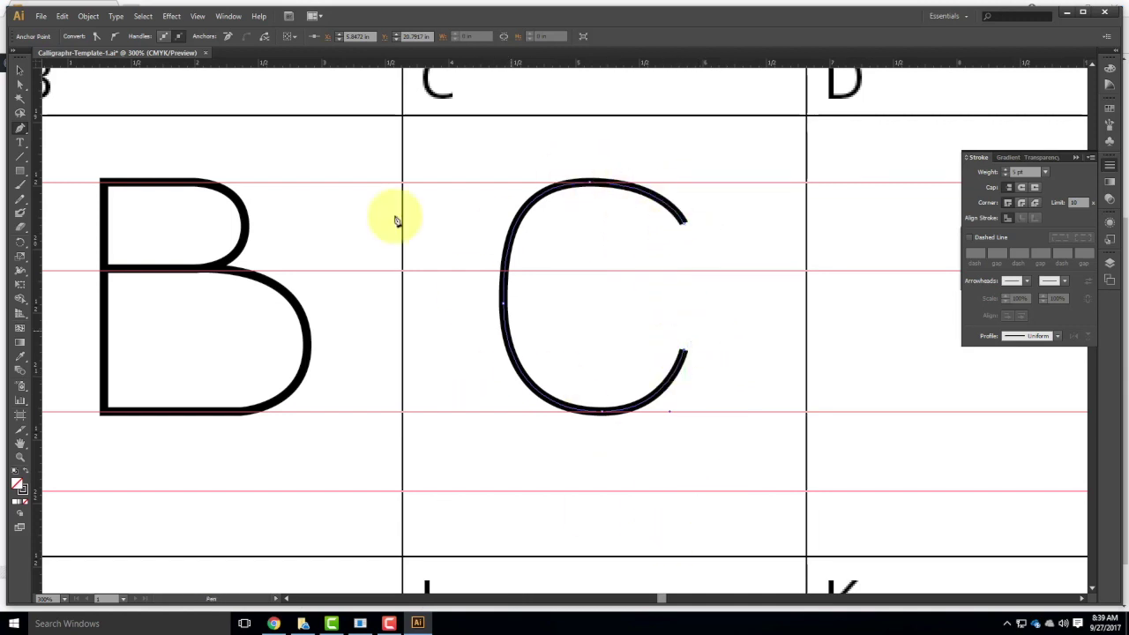
- Move the C's upper end anchor about 0.07 in inward and slightly down, and extend the top anchor's handle to round the curve
left_click(20, 84)
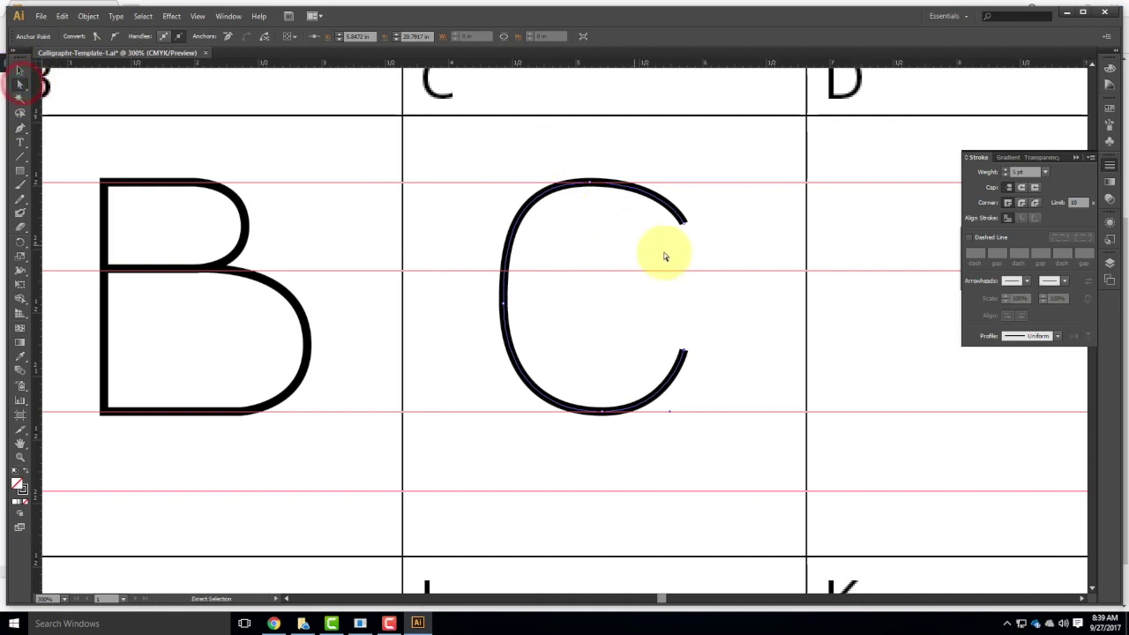
left_click_drag(686, 229, 675, 231)
left_click(668, 182)
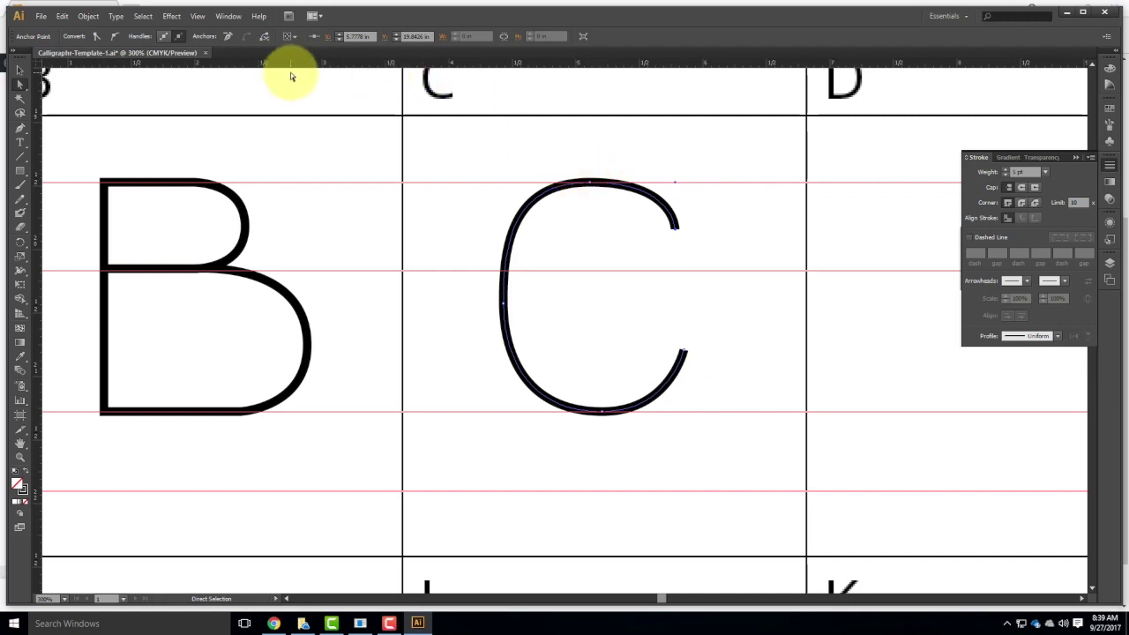
left_click(20, 70)
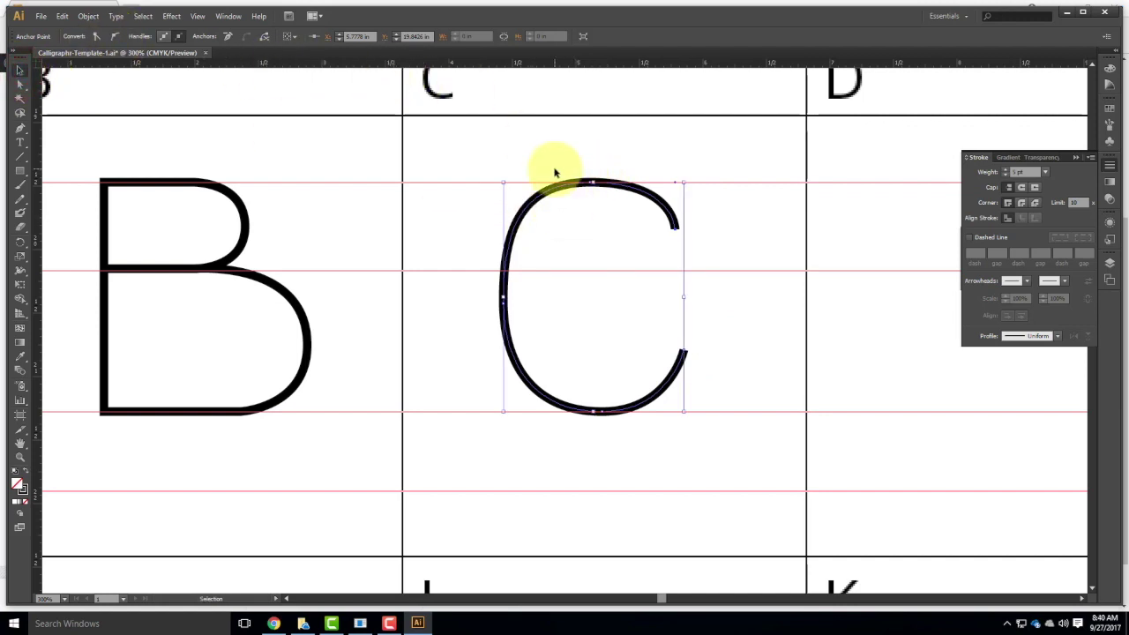
- Delete the pen-drawn C from its template cell
left_click(527, 146)
left_click_drag(467, 146, 748, 464)
key("Delete")
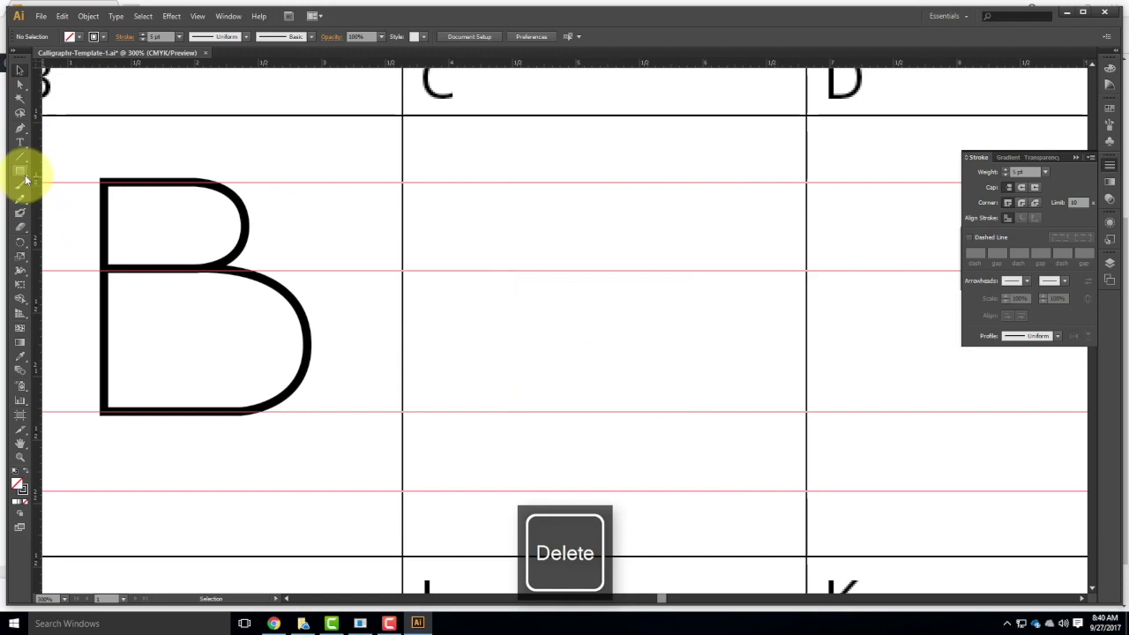
- Draw an ellipse about 1.58 in wide and 1.81 in high in the C cell, spanning the cap-height guide to the baseline
left_click_drag(21, 171, 68, 207)
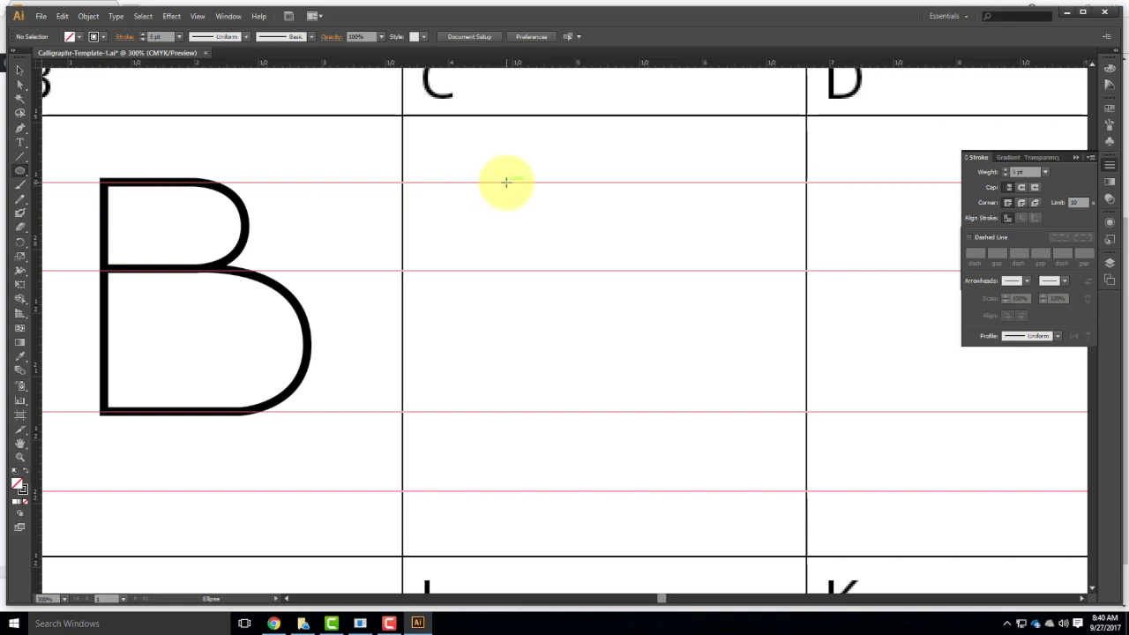
left_click_drag(507, 181, 707, 410)
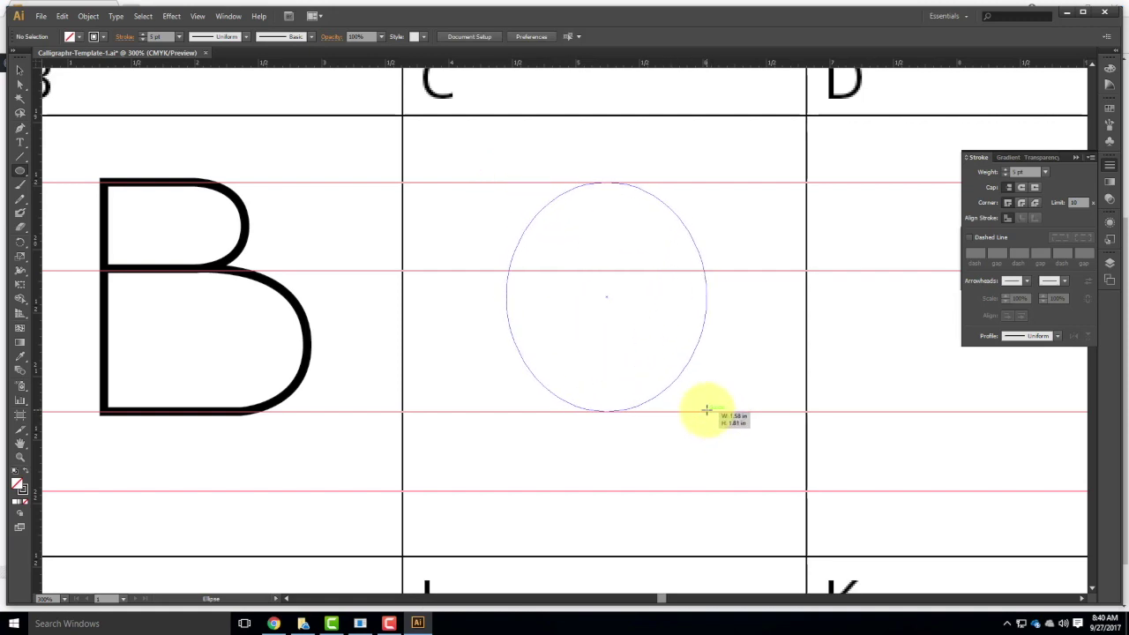
left_click_drag(707, 410, 706, 411)
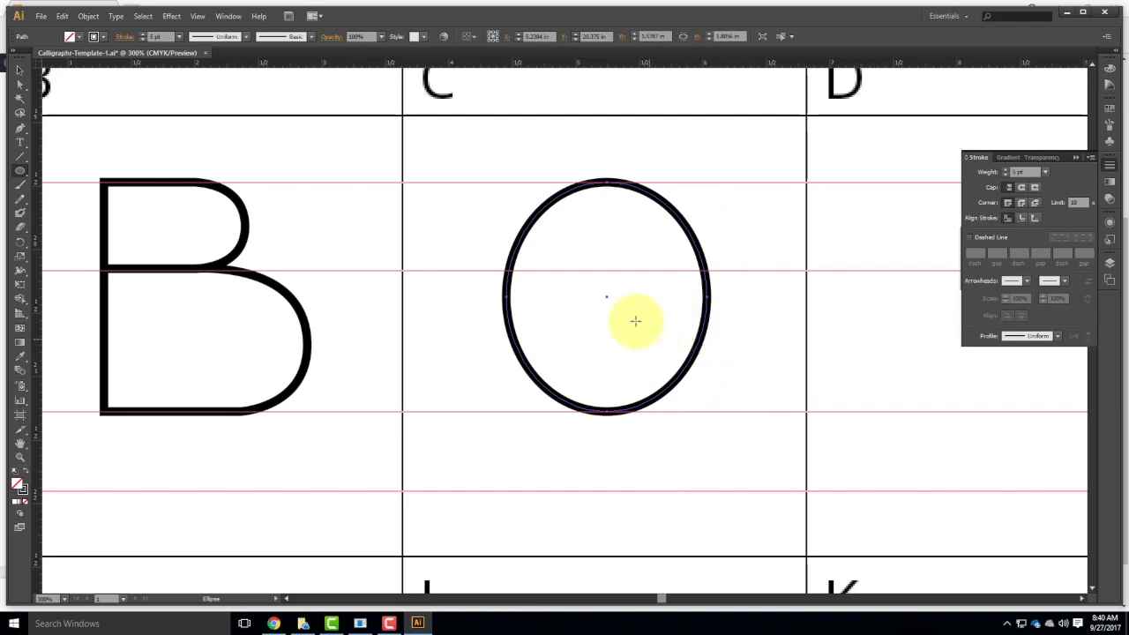
- Try deleting the ellipse's rightmost anchor with the Direct Selection tool, and undo the deletion
left_click(19, 84)
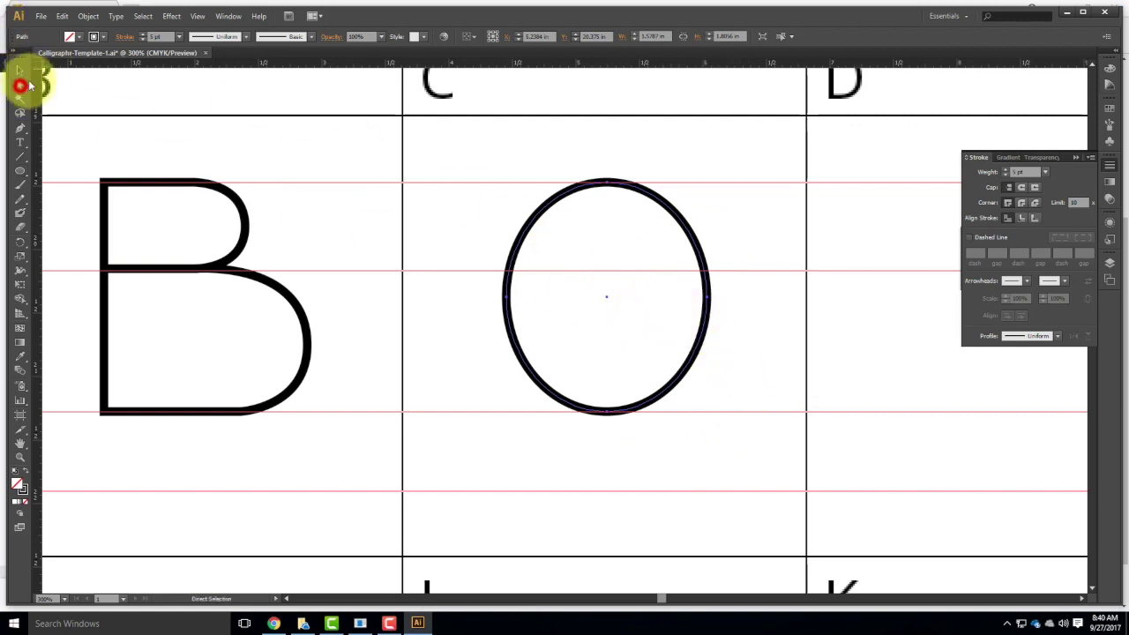
left_click(741, 309)
left_click(706, 300)
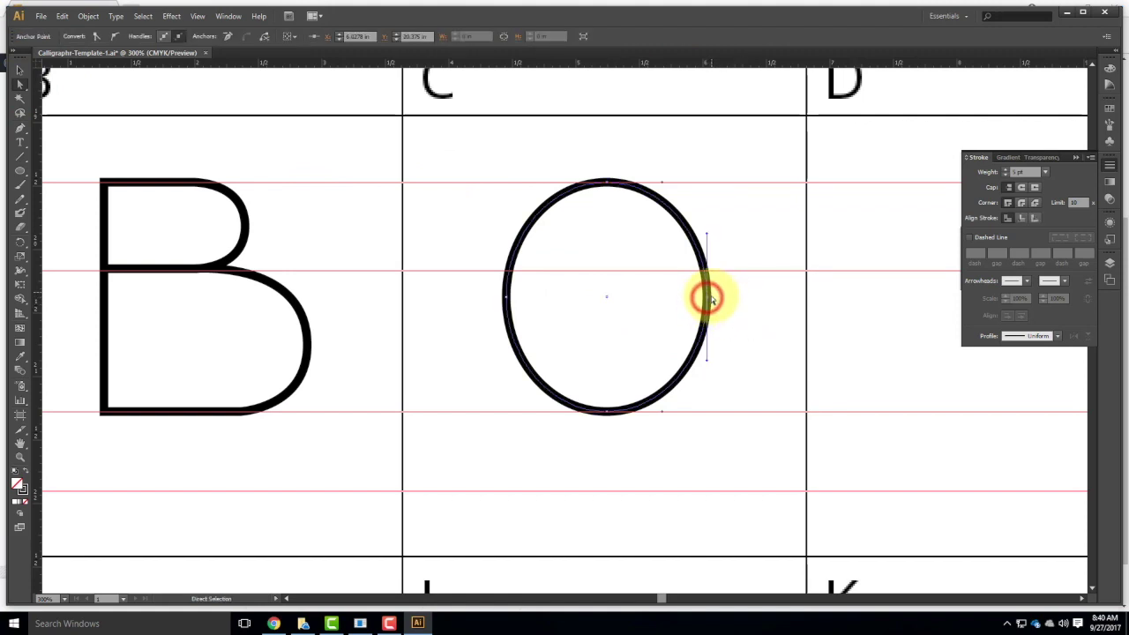
key("Delete")
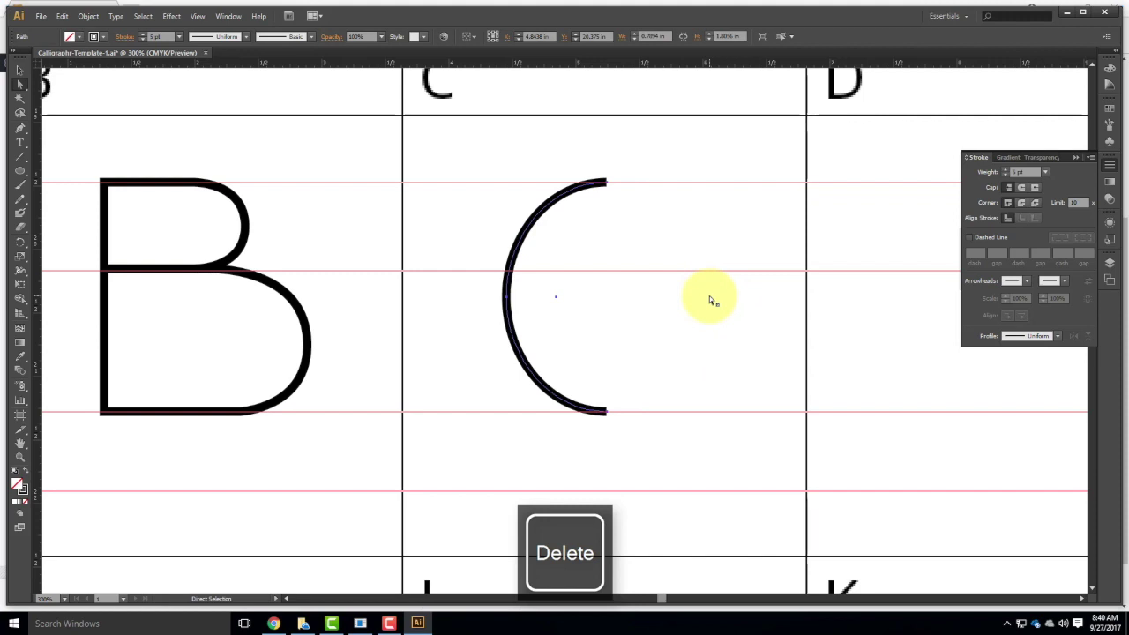
key("ctrl+z")
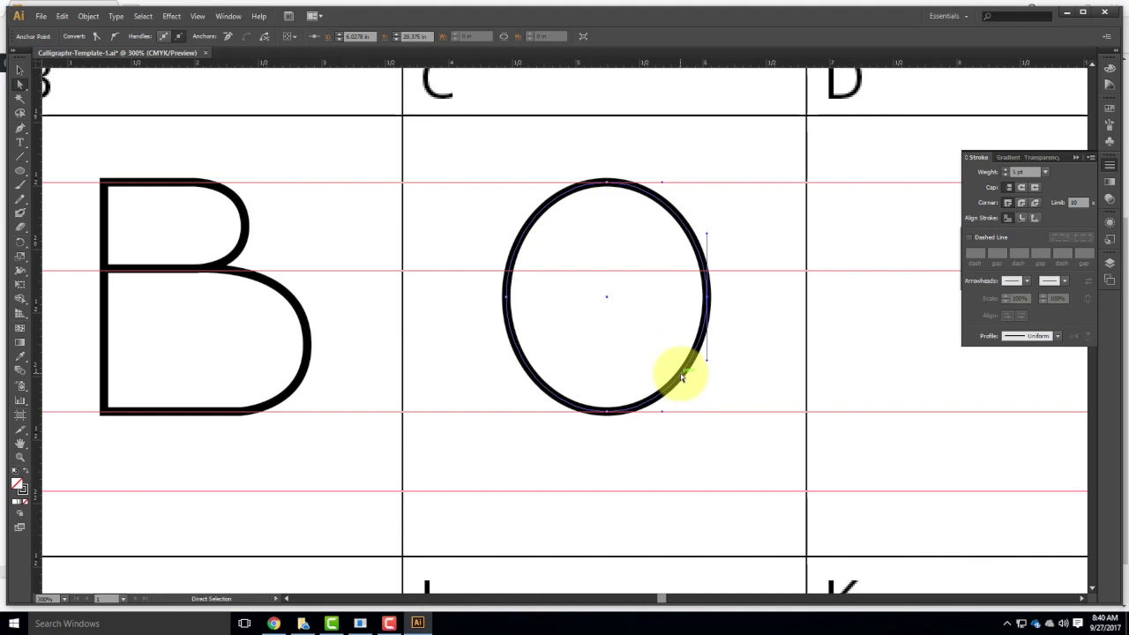
- Add one anchor point on the ellipse's upper-right arc and another on its lower-right arc with the Add Anchor Point tool
left_click(20, 131)
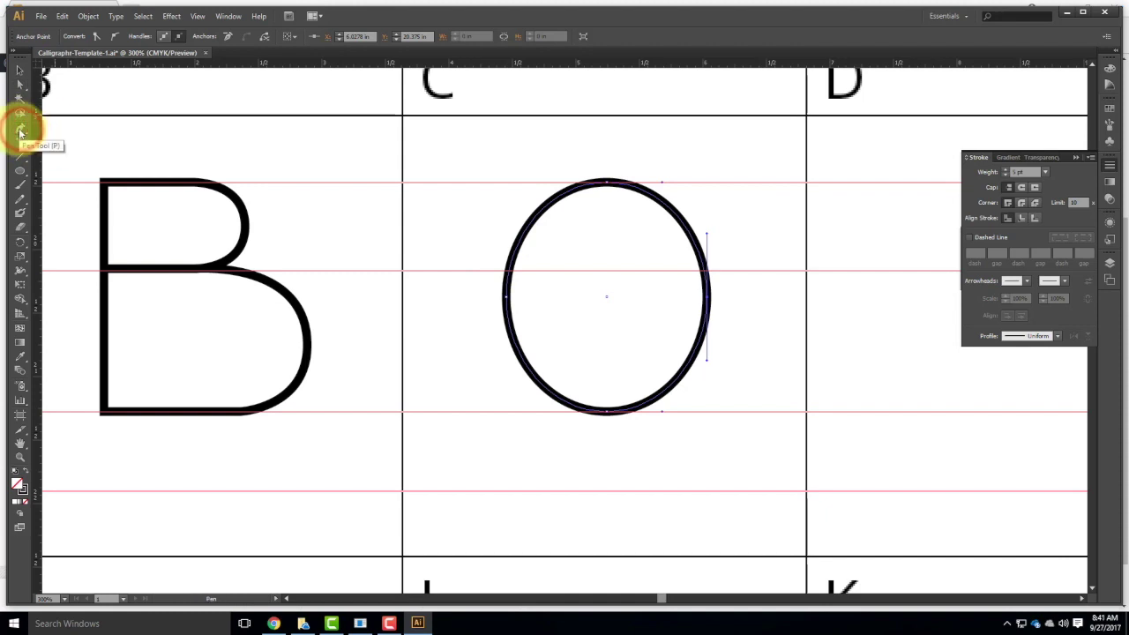
left_click_drag(20, 130, 77, 147)
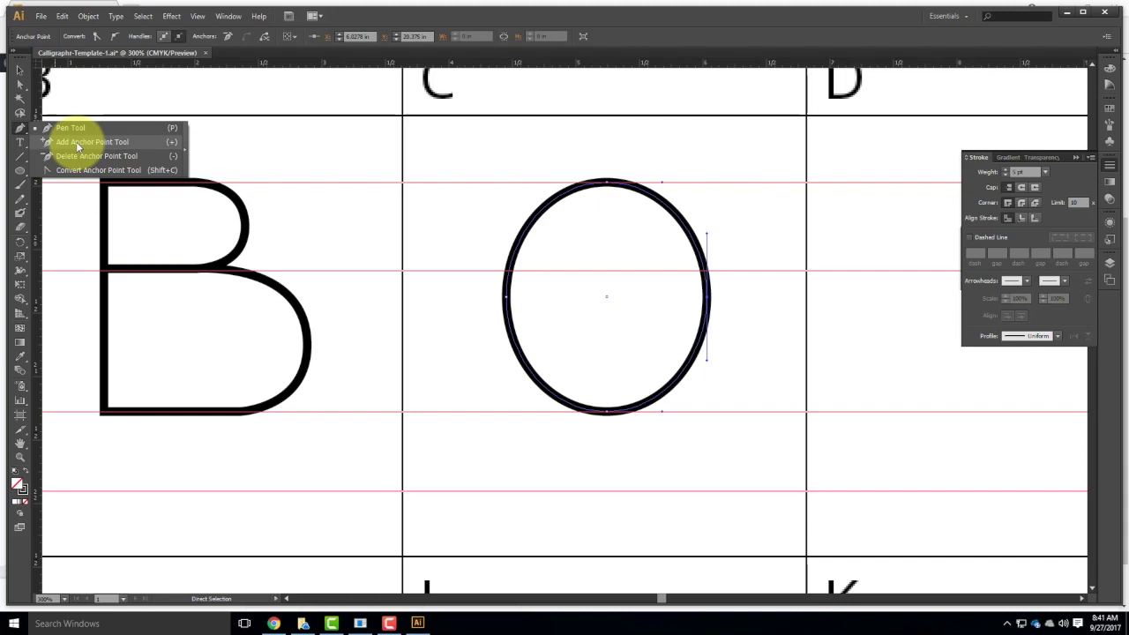
left_click(76, 141)
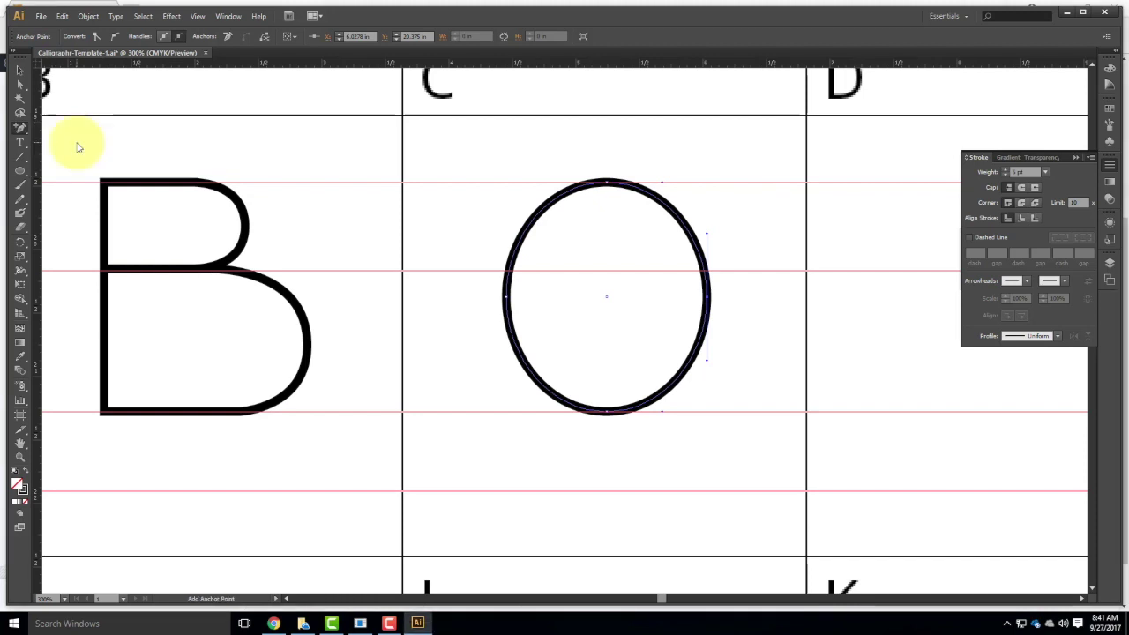
left_click(675, 217)
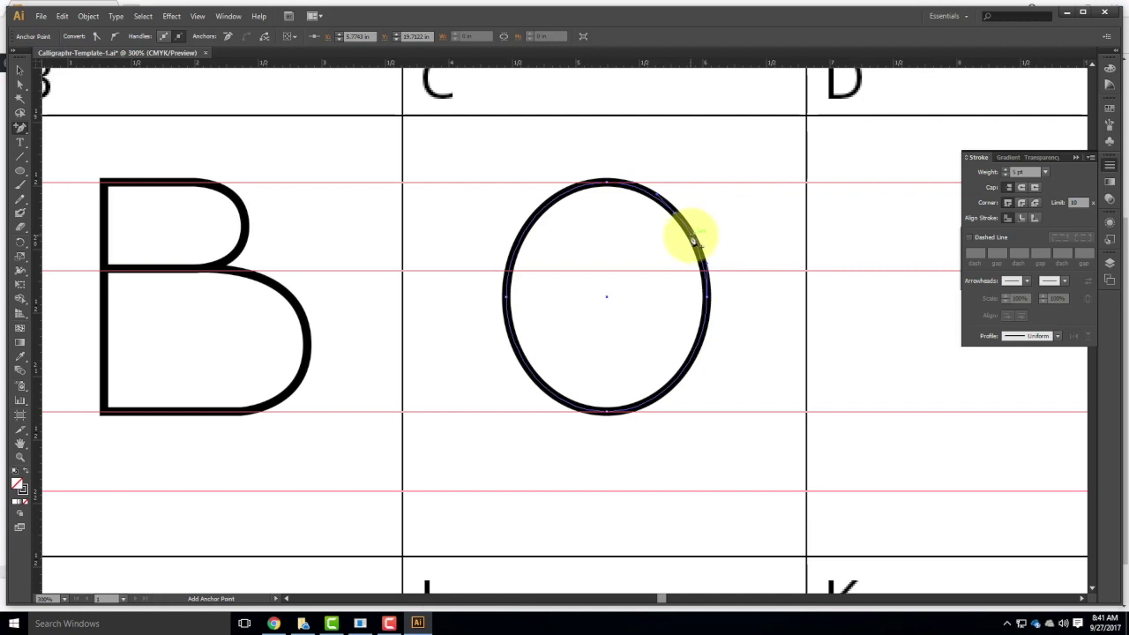
left_click(682, 373)
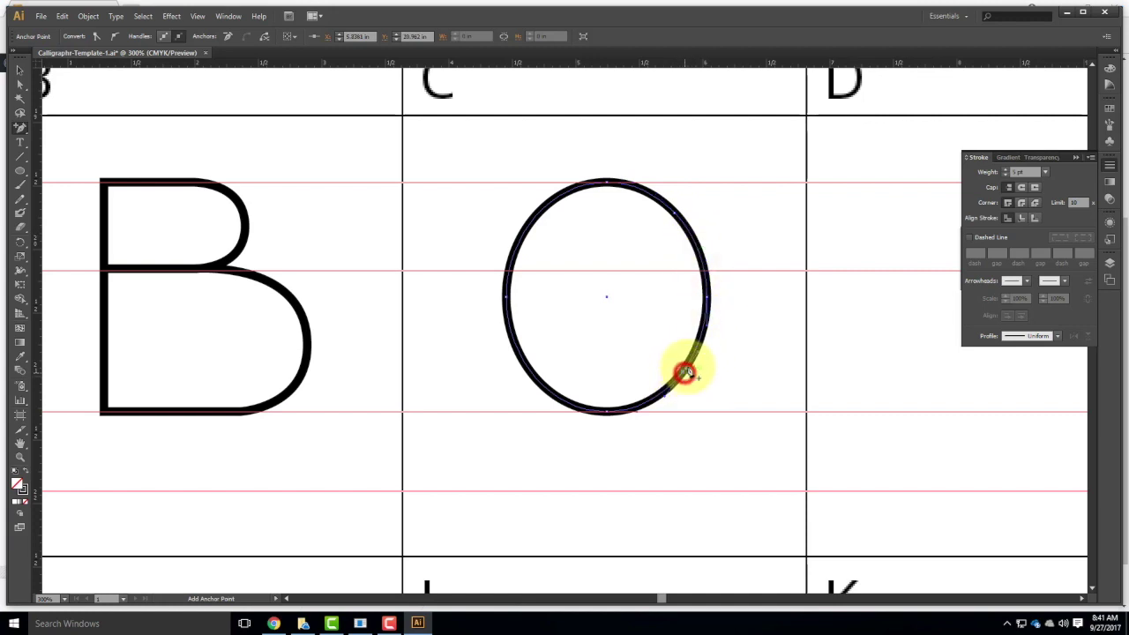
- Open the ellipse into a C by deleting its rightmost anchor between the two added points, and deselect the path
left_click(22, 88)
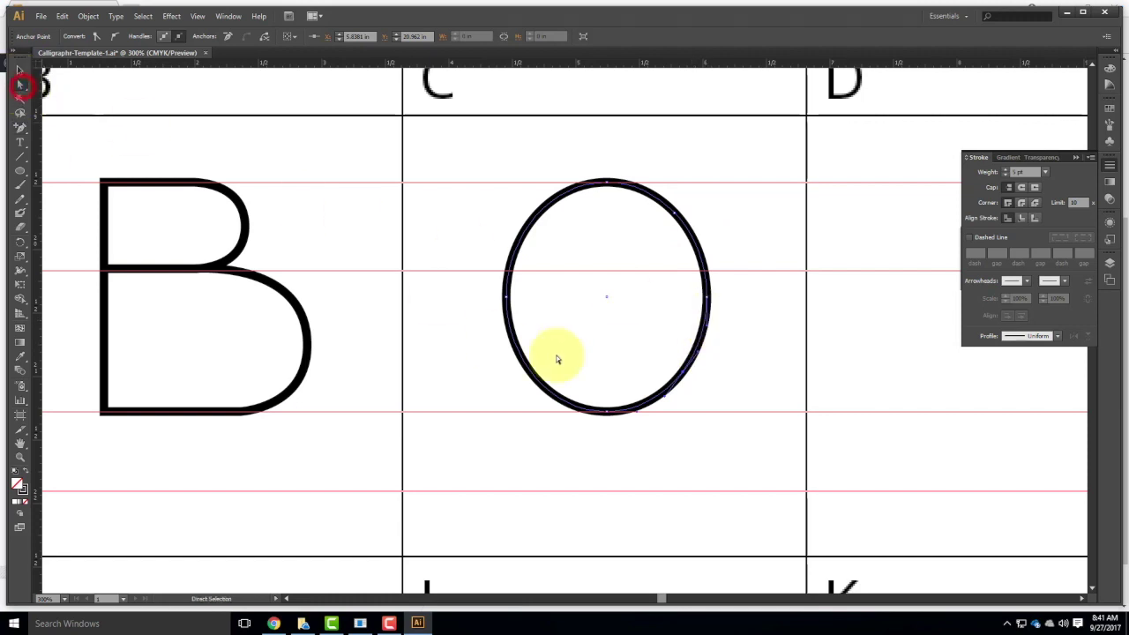
left_click(710, 304)
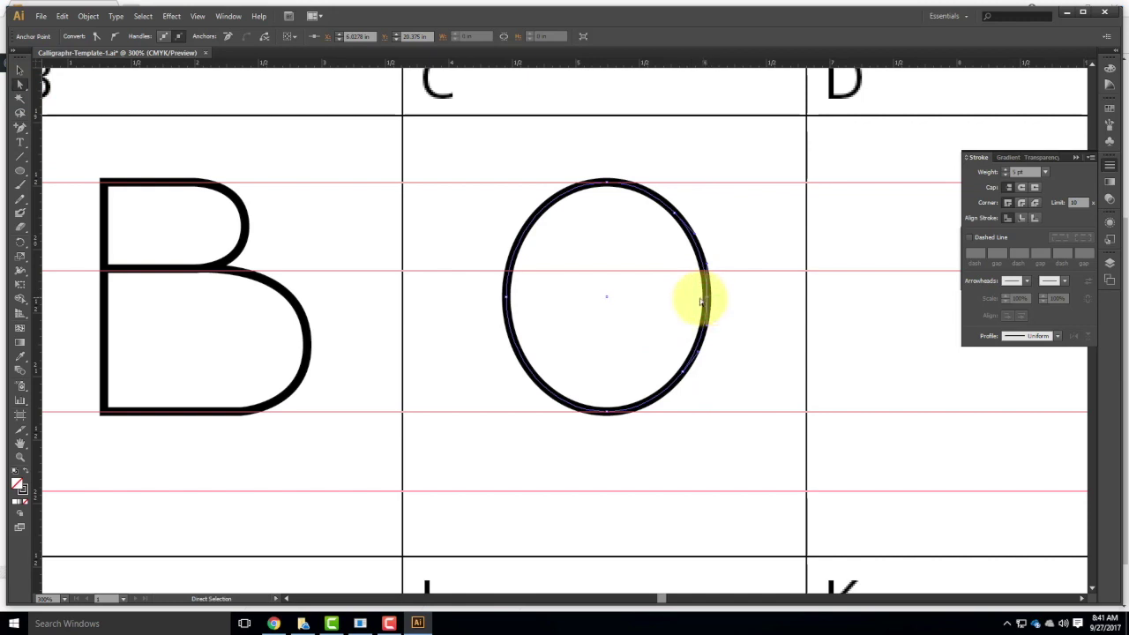
key("Delete")
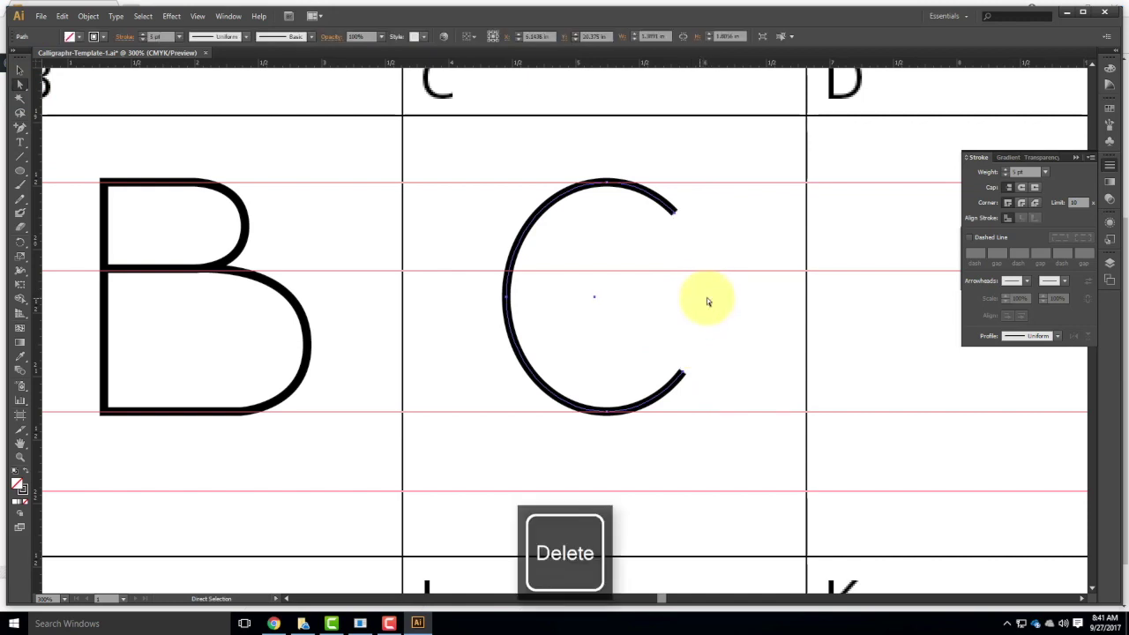
left_click(729, 233)
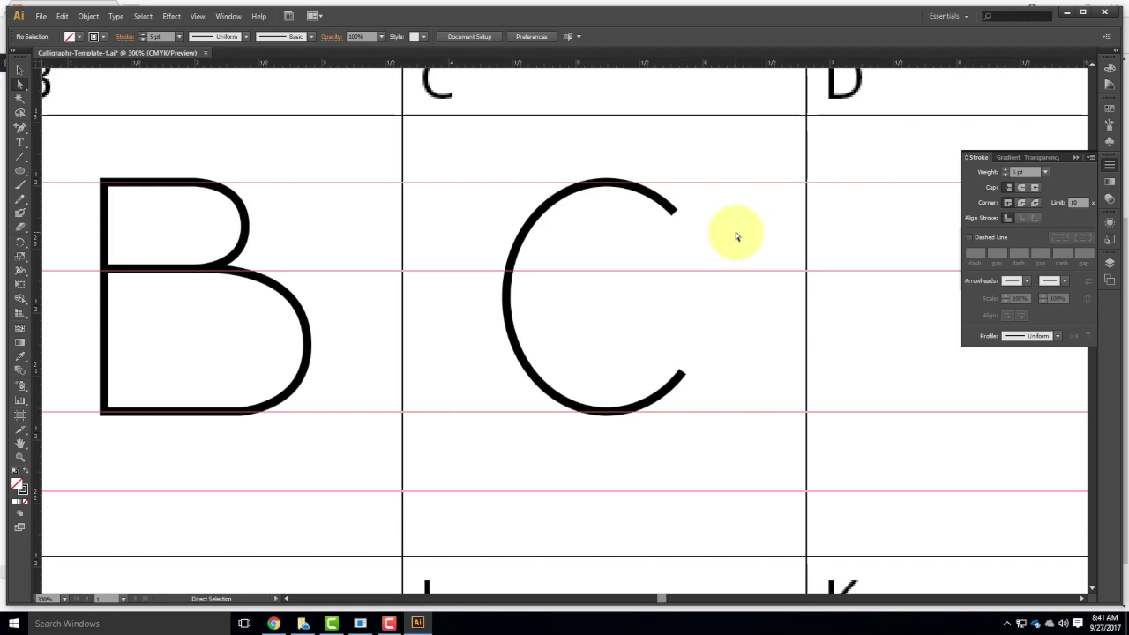
- Draw the D's straight vertical stem in the D cell from the cap-height guide to the baseline, and deselect it
left_click_drag(875, 215, 459, 212)
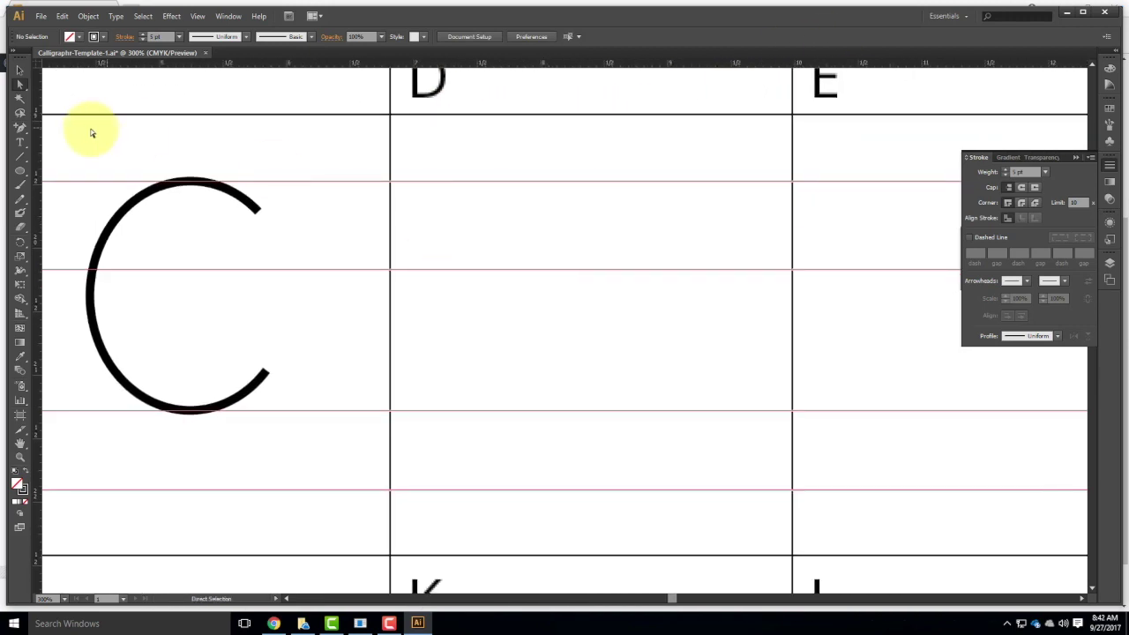
left_click_drag(24, 128, 61, 131)
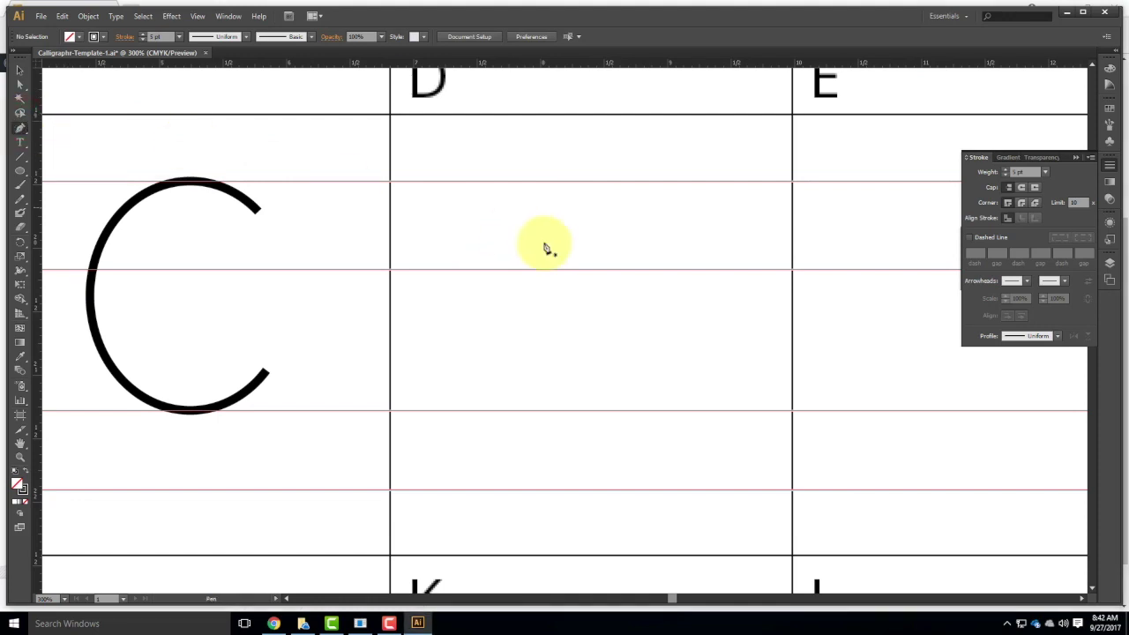
left_click(542, 181)
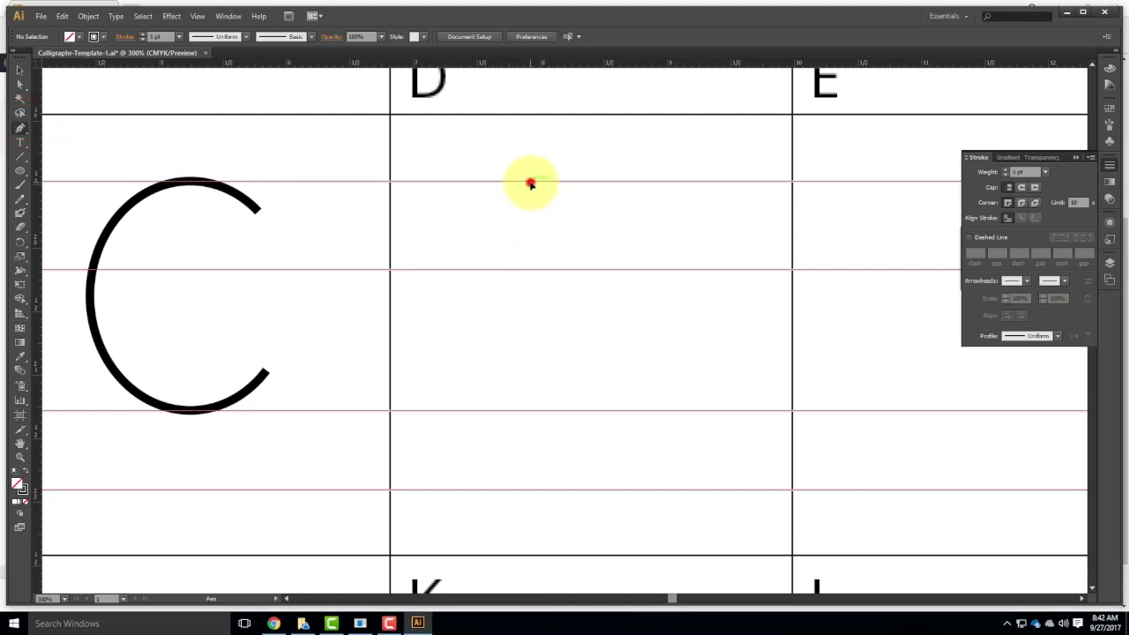
left_click(530, 183)
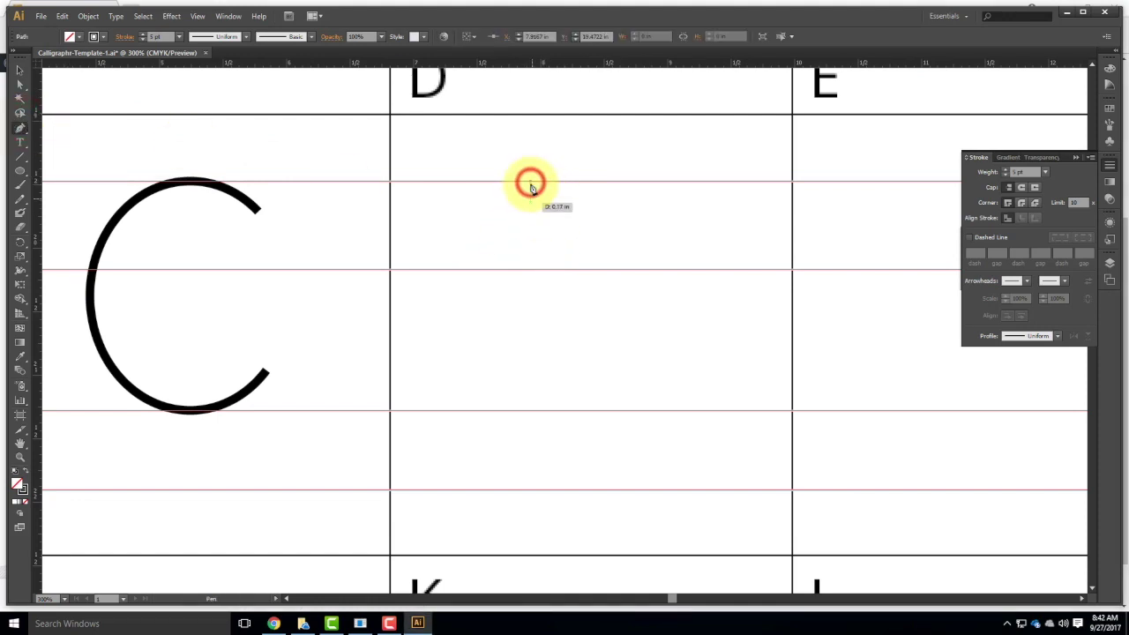
left_click(530, 411)
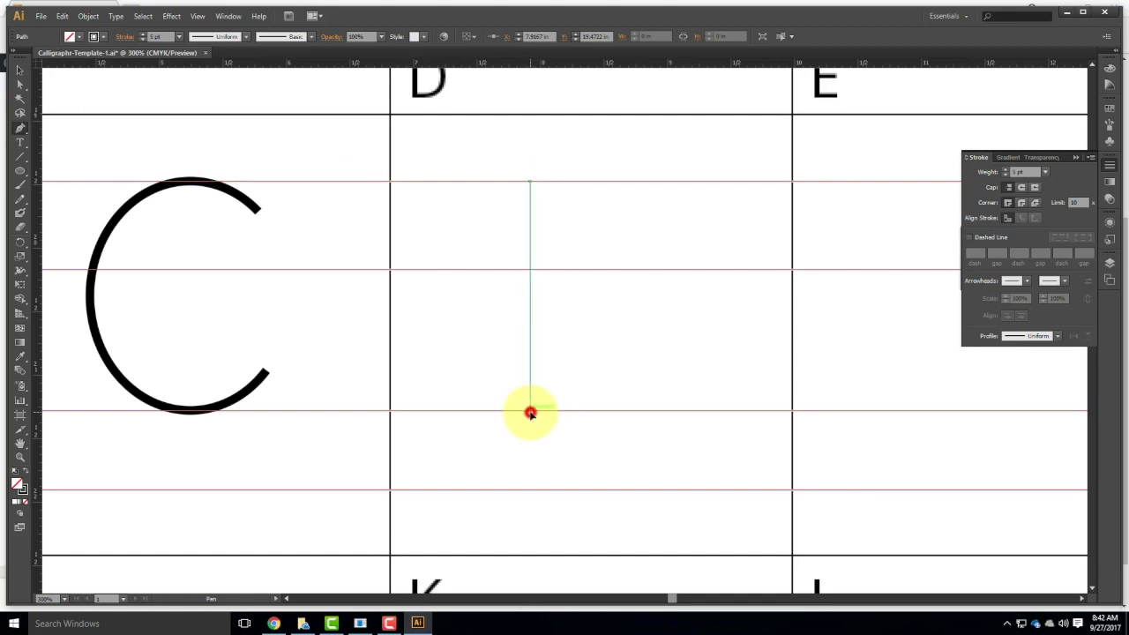
left_click(20, 69)
left_click(252, 138)
- Draw the D's bowl with the Pen tool, curving from the stem's top through a smooth anchor about 1.21 in out to its bottom end
left_click(21, 130)
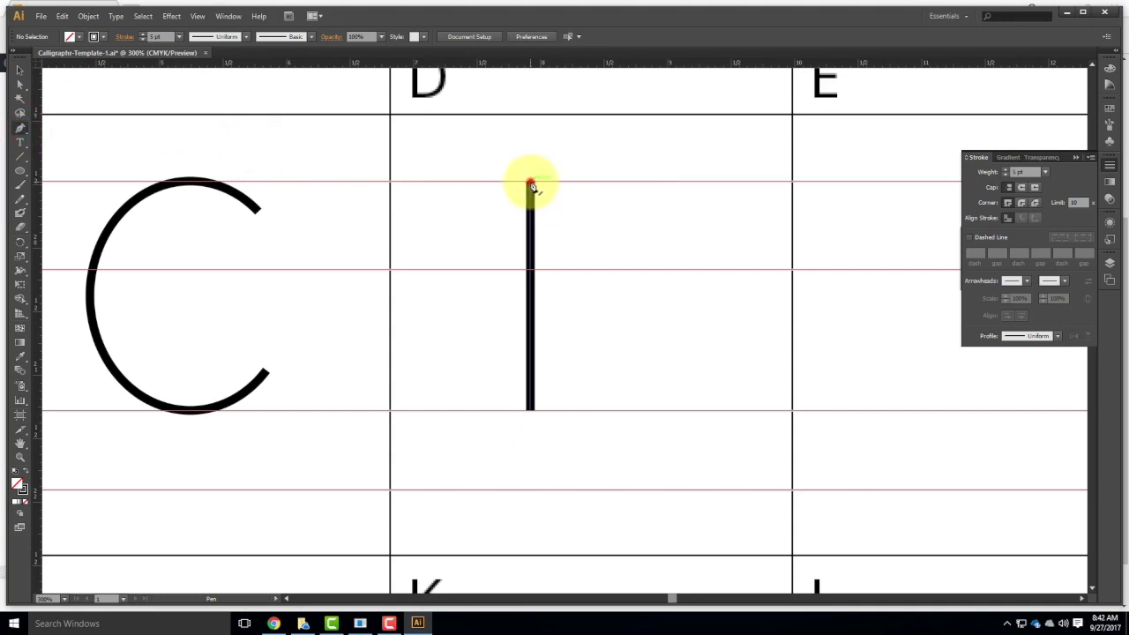
left_click(530, 184)
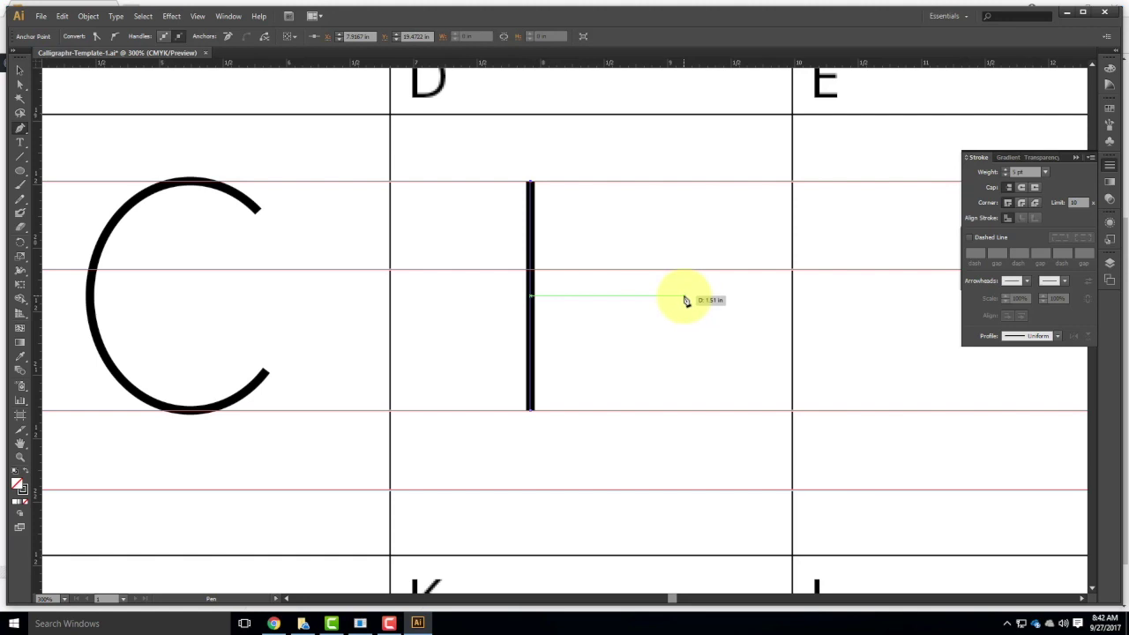
left_click_drag(685, 299, 685, 420)
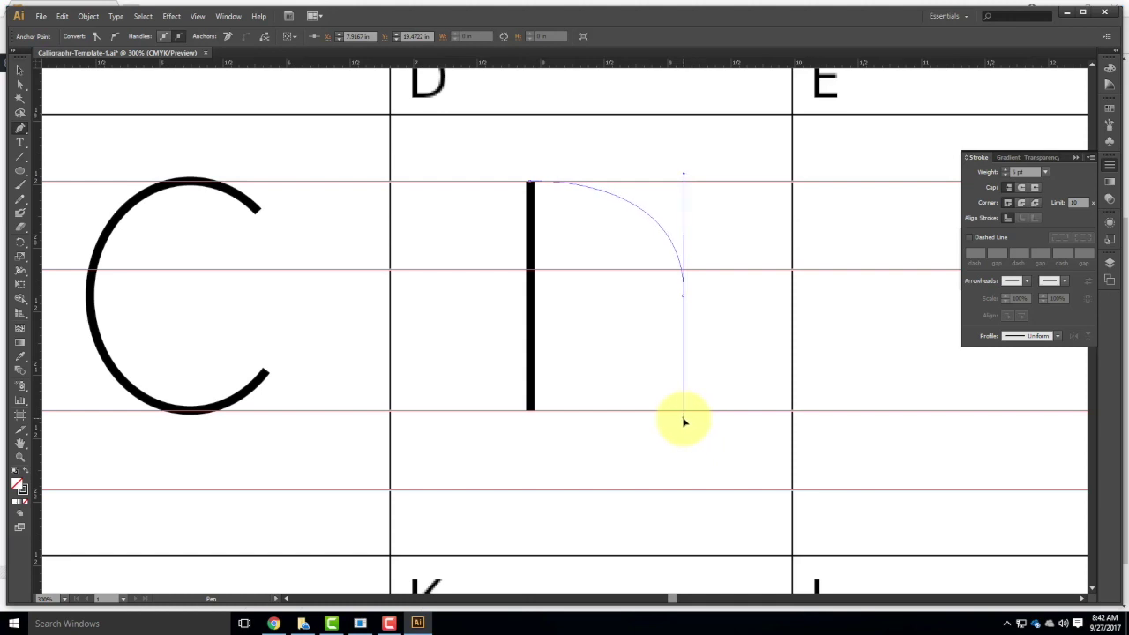
left_click_drag(685, 422, 683, 416)
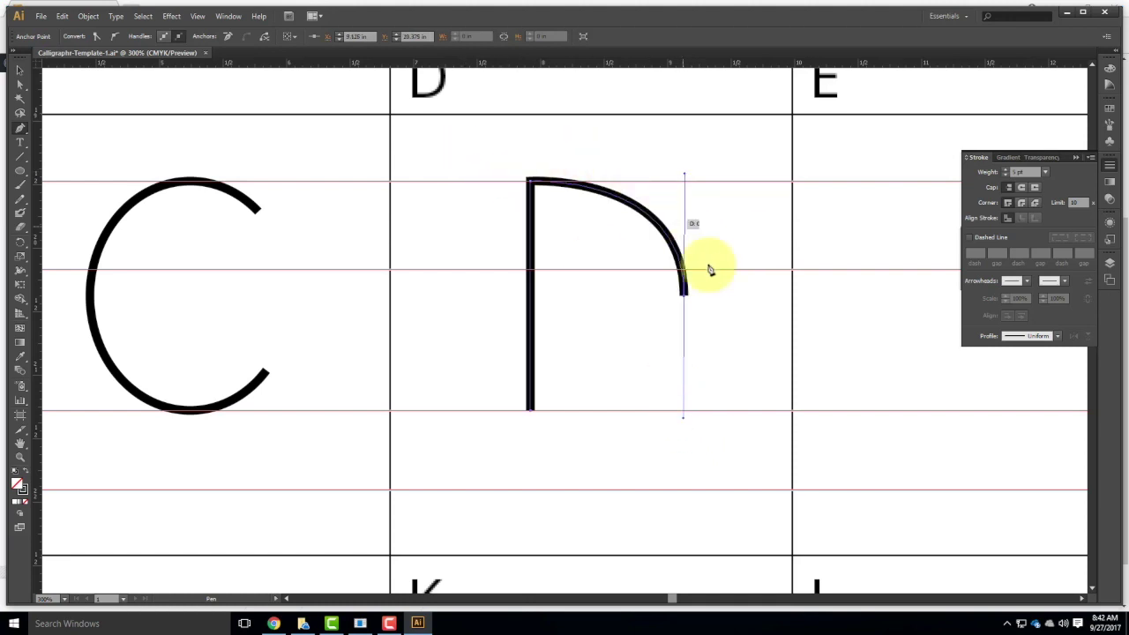
left_click(530, 411)
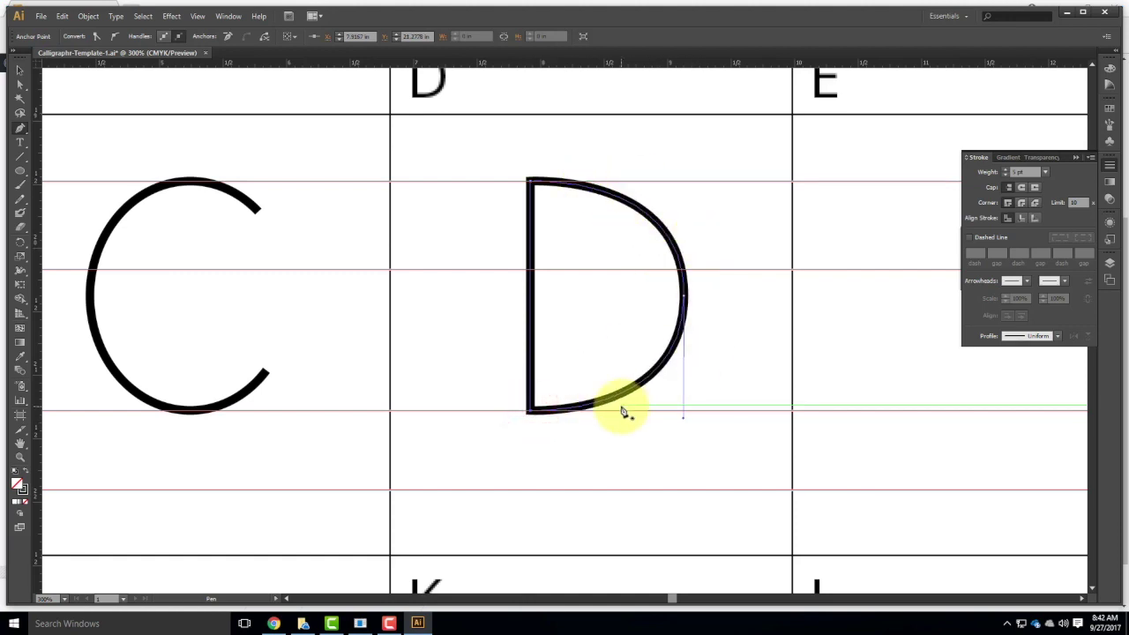
- Round out the D's bowl by lengthening both direction handles of its rightmost anchor, and deselect the letter
left_click(19, 84)
left_click(756, 292)
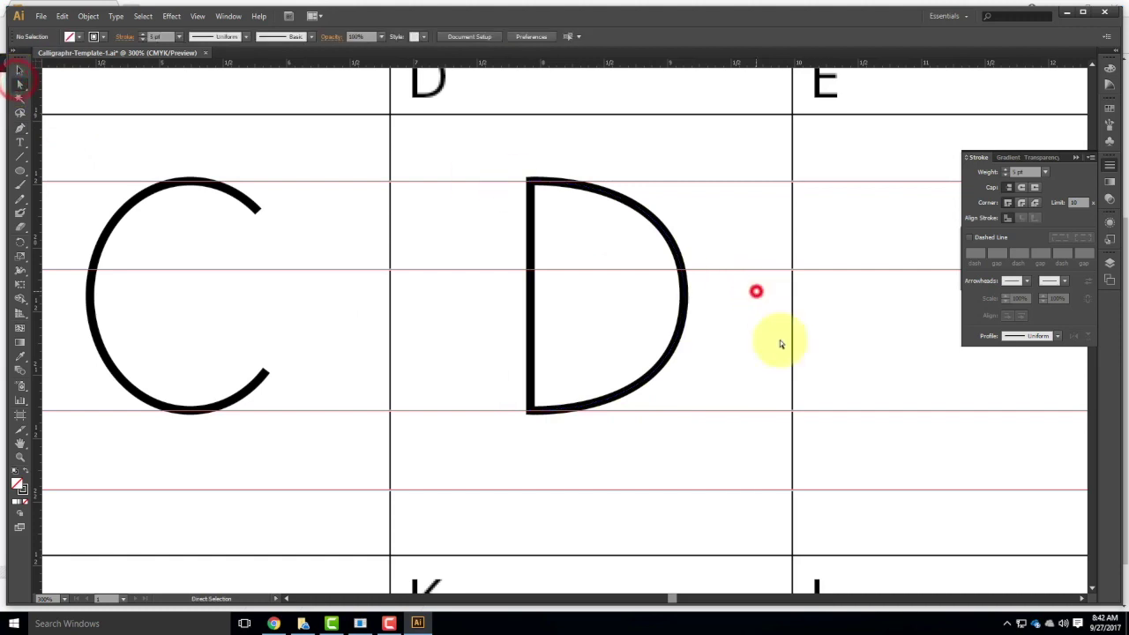
left_click(683, 299)
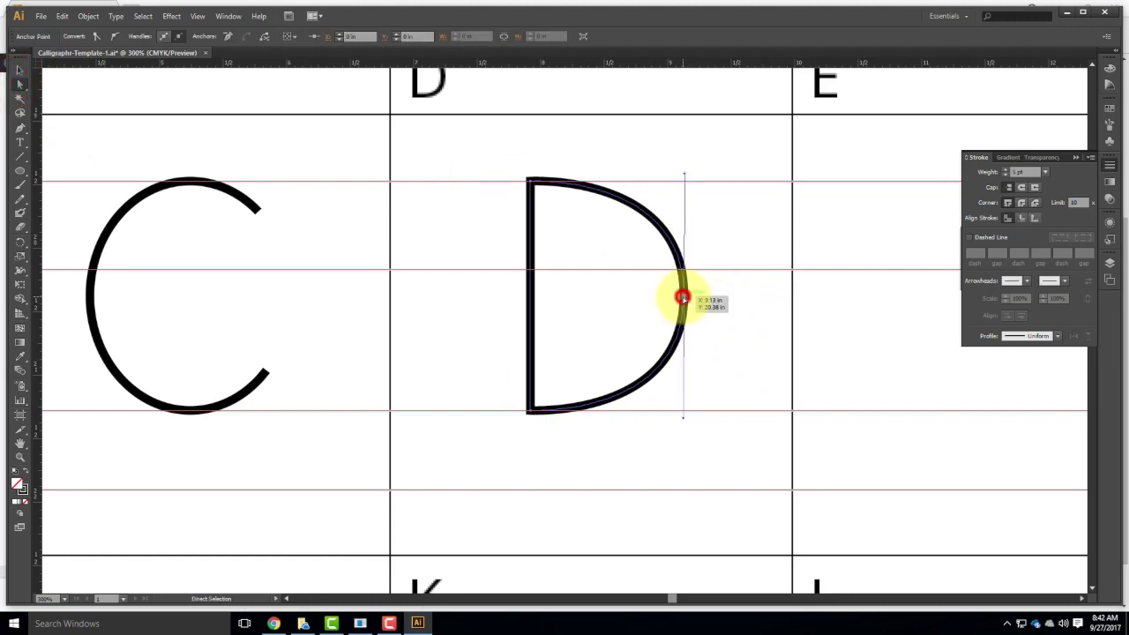
left_click_drag(684, 173, 684, 165)
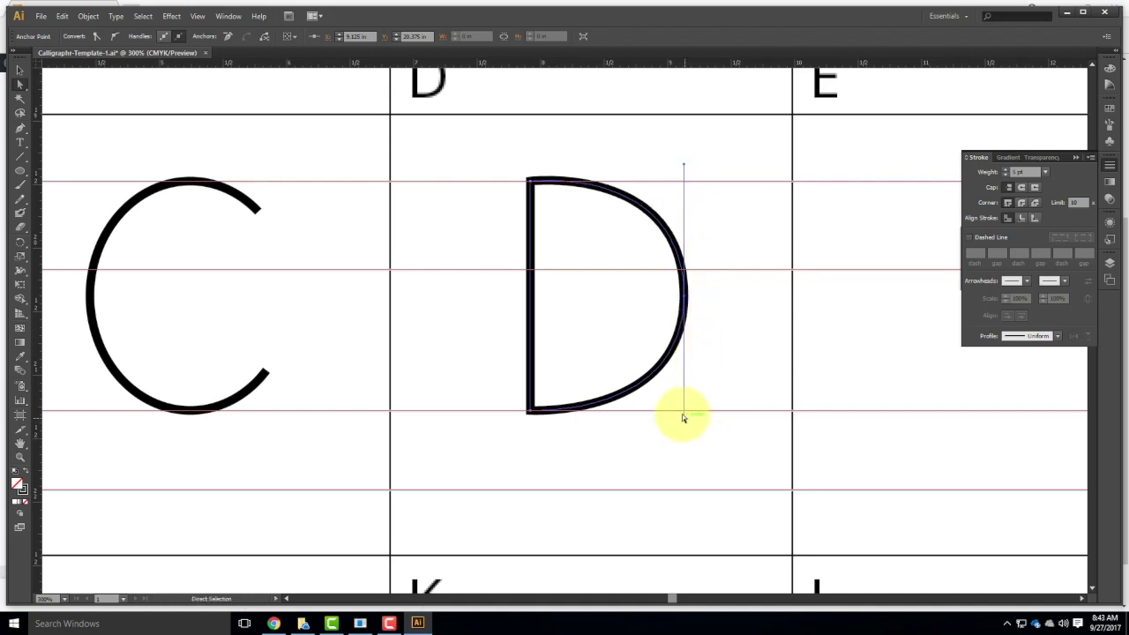
left_click_drag(683, 423, 686, 432)
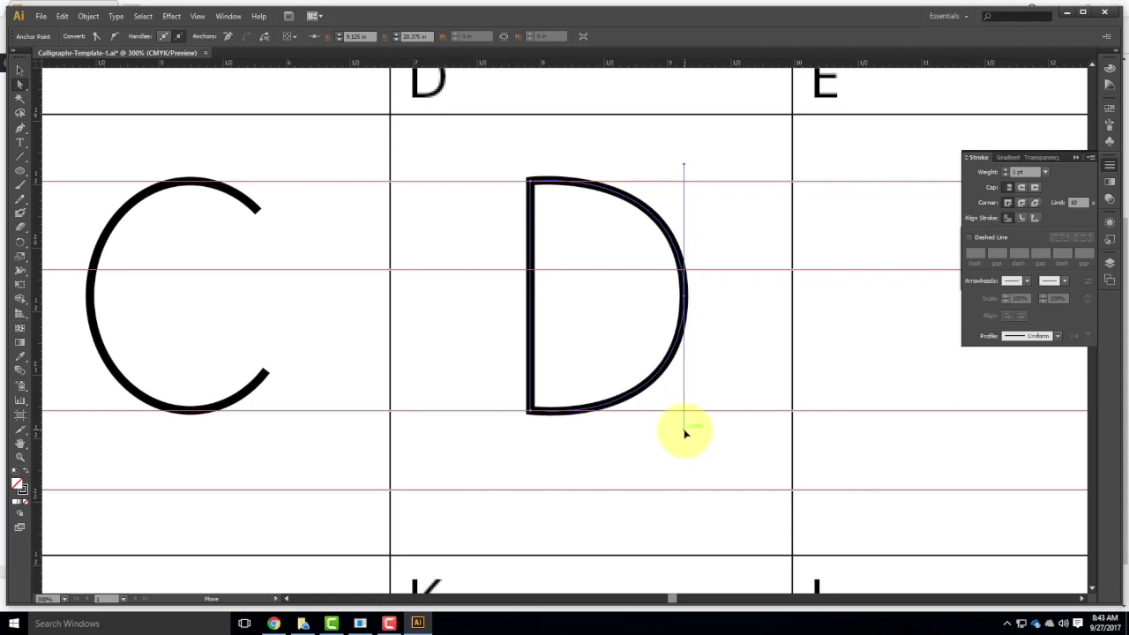
left_click_drag(685, 430, 684, 425)
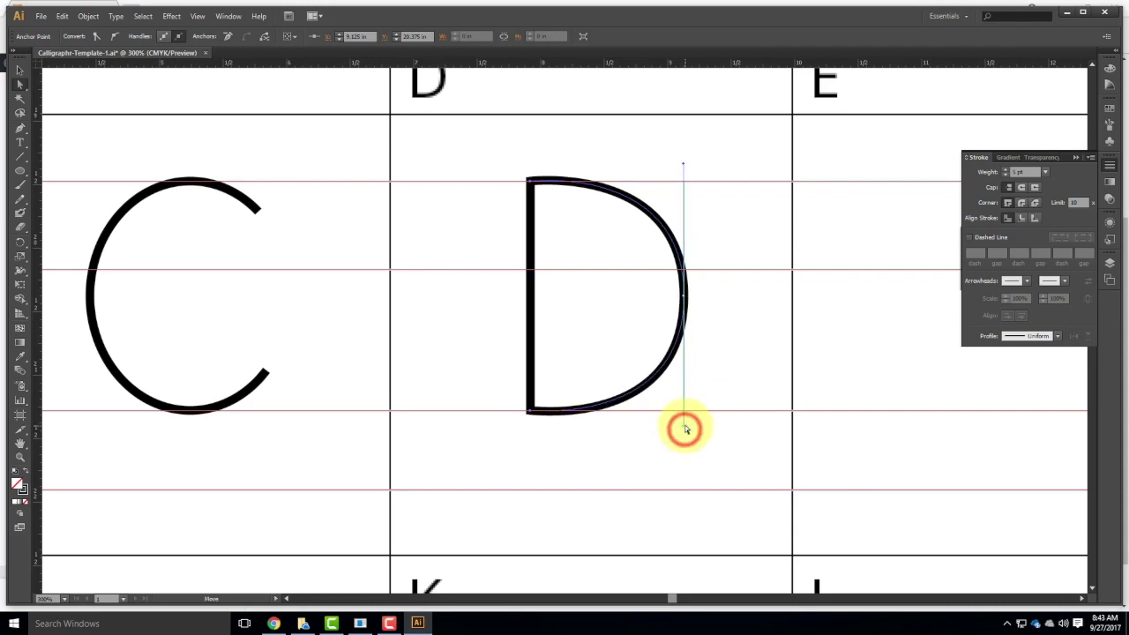
left_click(732, 380)
- Draw the E's vertical stem from the cap-height guide to the baseline, continuing into a bottom arm about 1.22 in long
left_click_drag(905, 326, 423, 335)
left_click(19, 130)
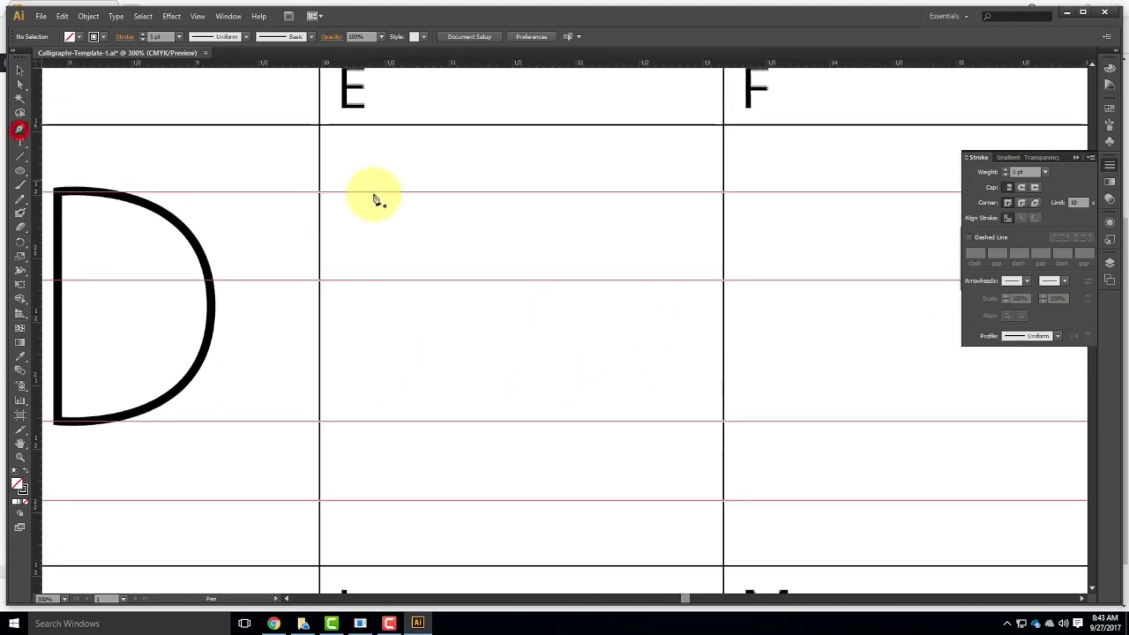
left_click(441, 192)
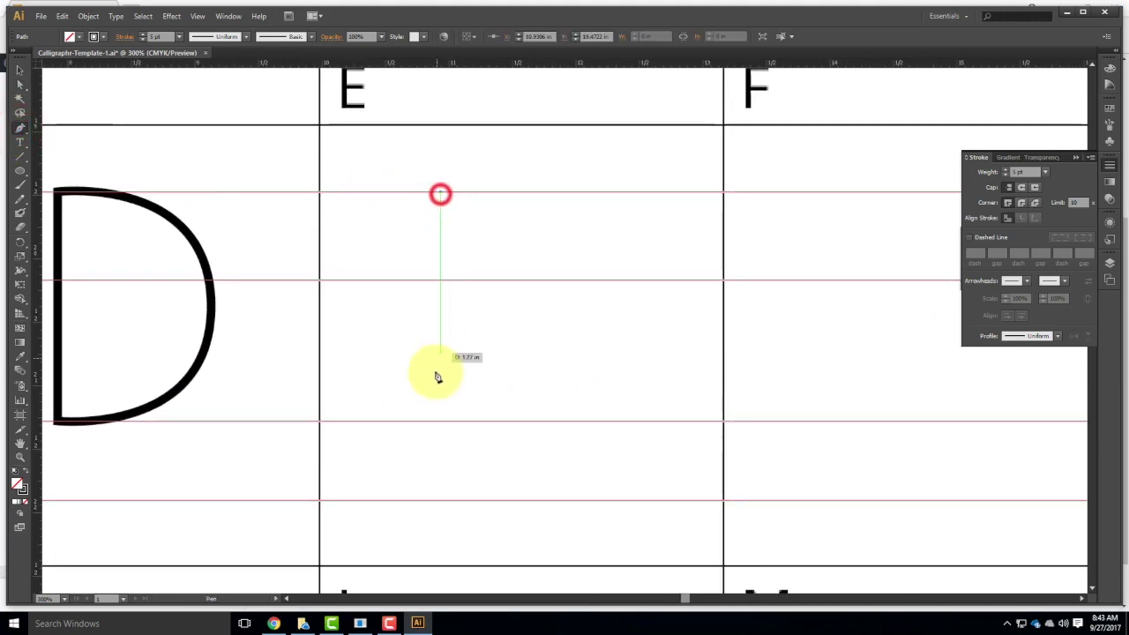
left_click(441, 423)
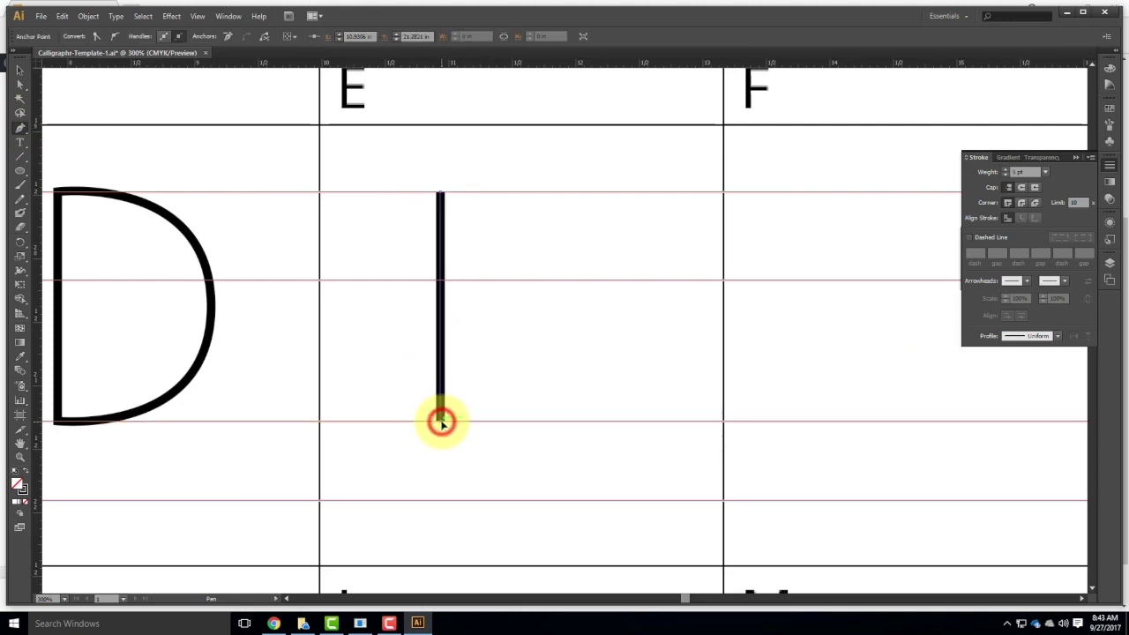
left_click(595, 423)
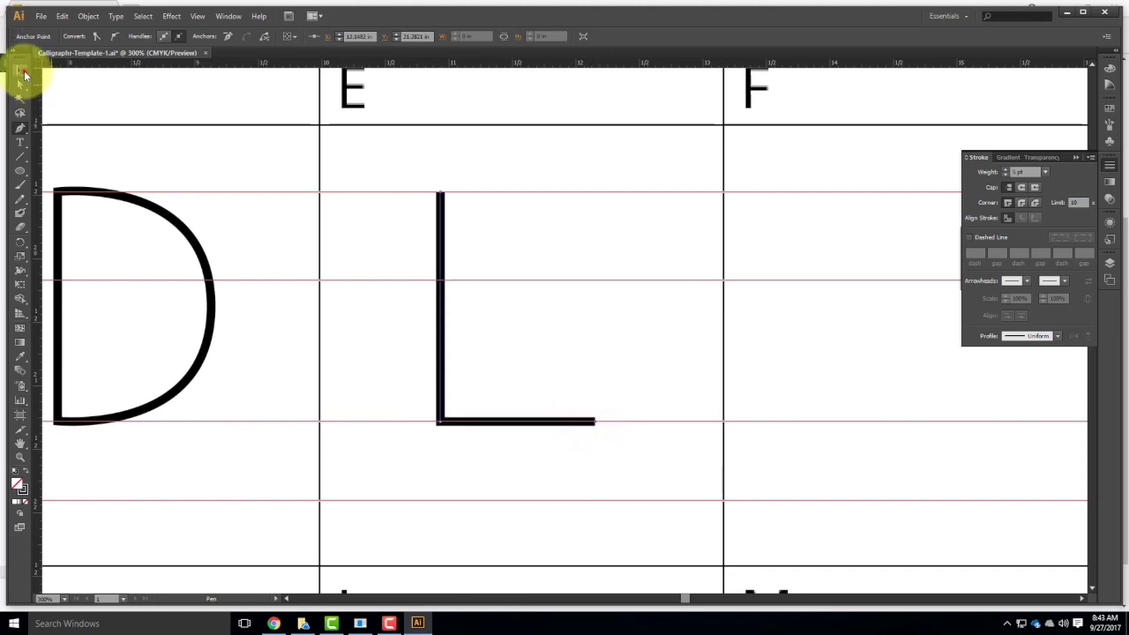
left_click(21, 71)
- Extend the E's path from the stem's top end with a horizontal top arm about 0.82 in long
left_click(21, 126)
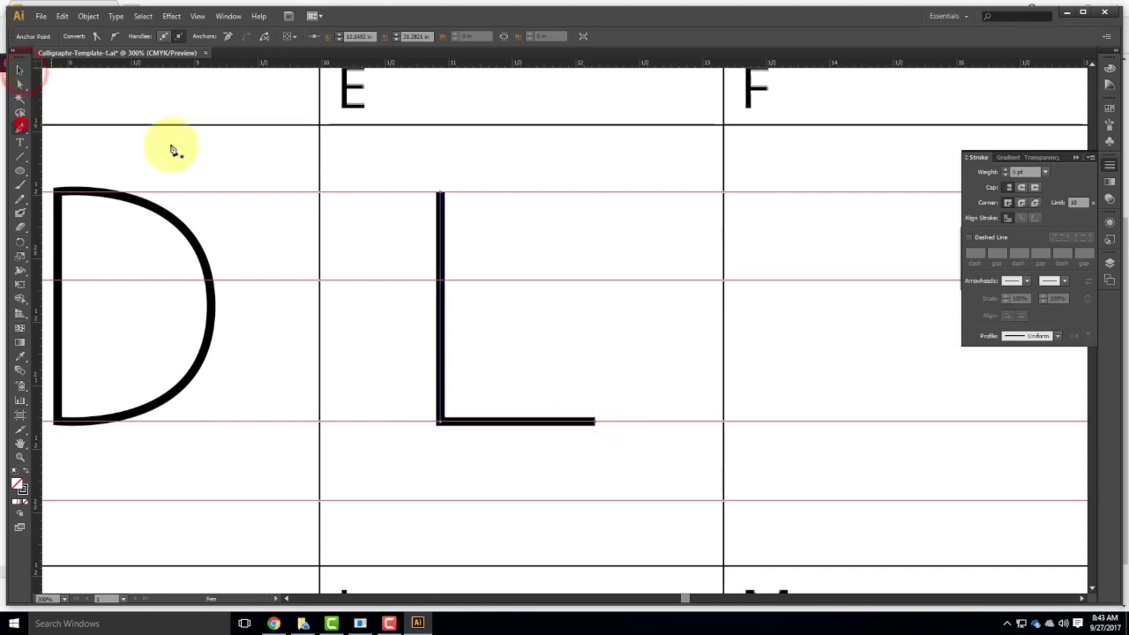
left_click(441, 193)
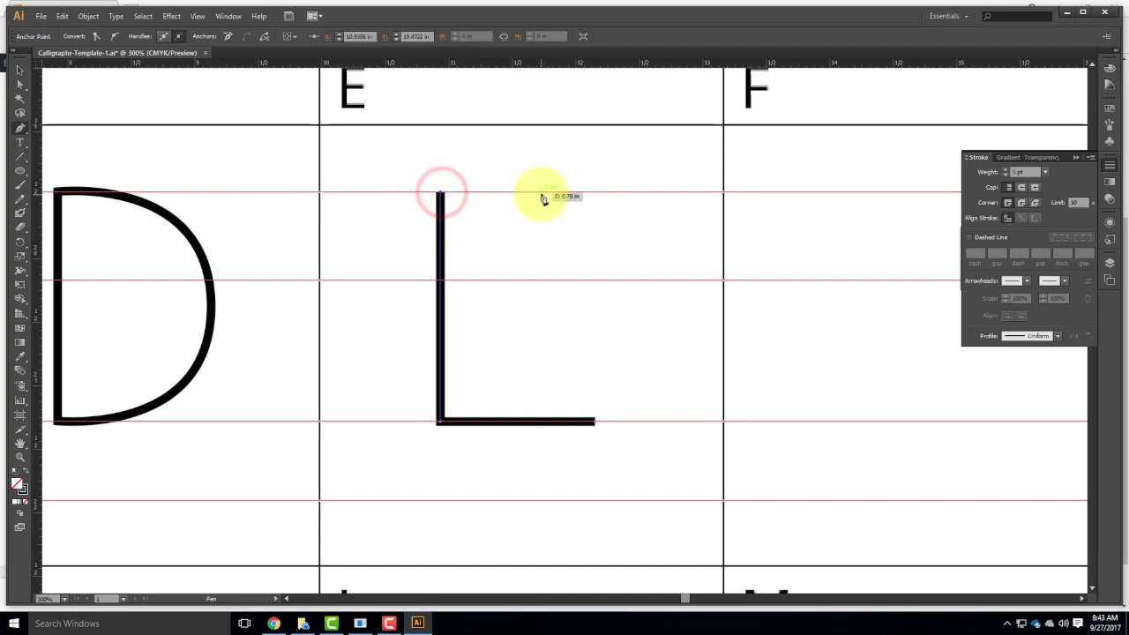
left_click(545, 193)
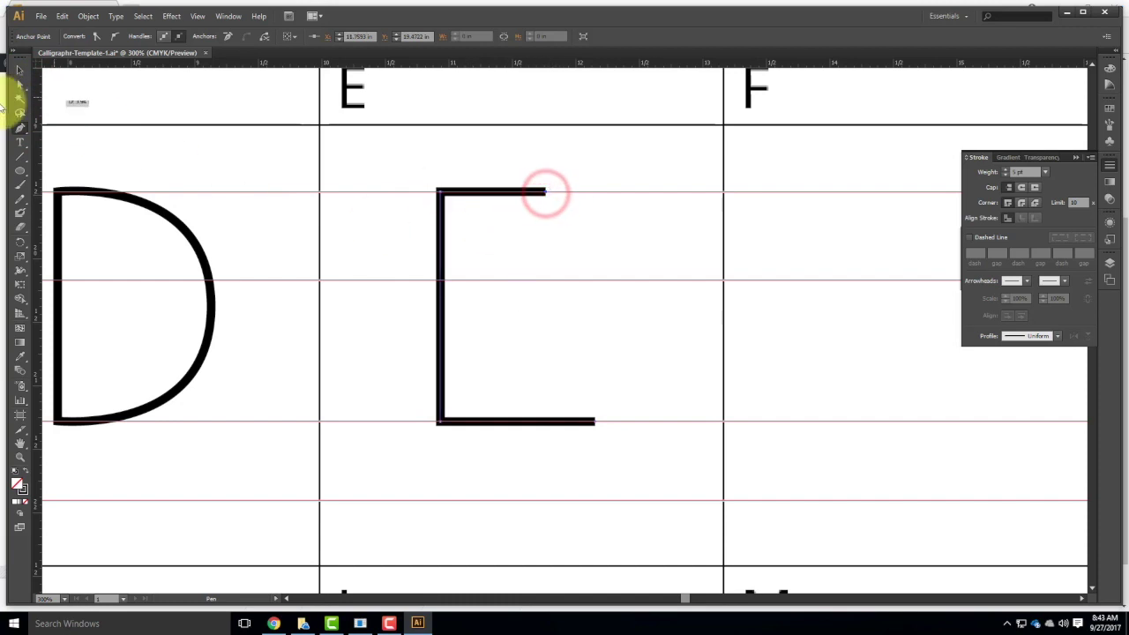
- Draw the E's middle arm about 0.65 in long, meeting the stem between the cap-height guide and the guide below it, and deselect it
left_click(20, 127)
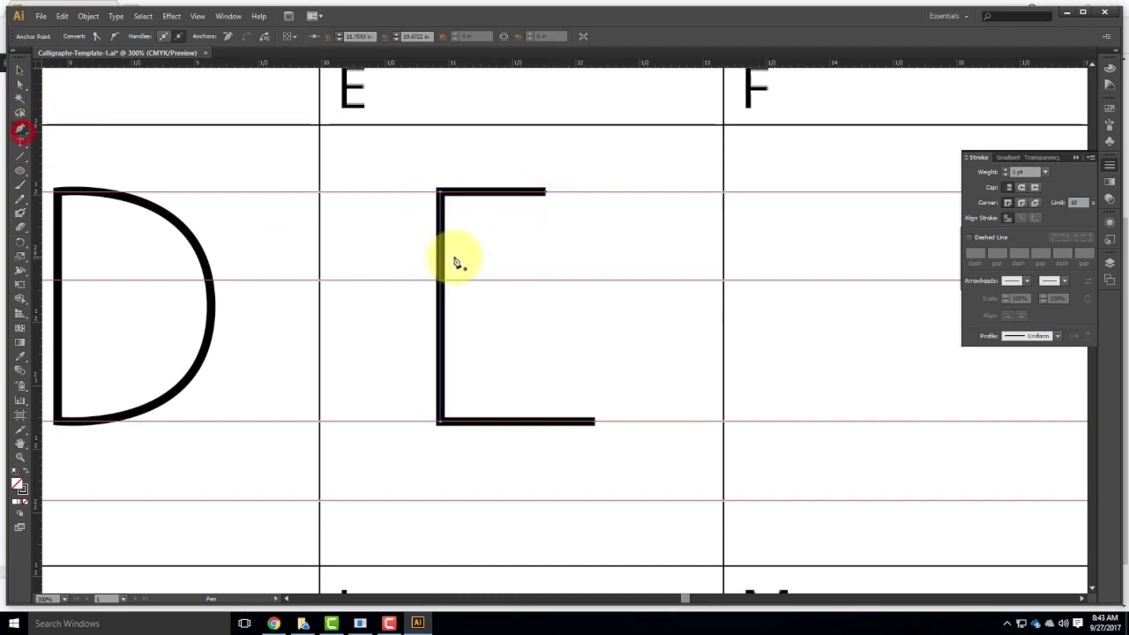
left_click(524, 241)
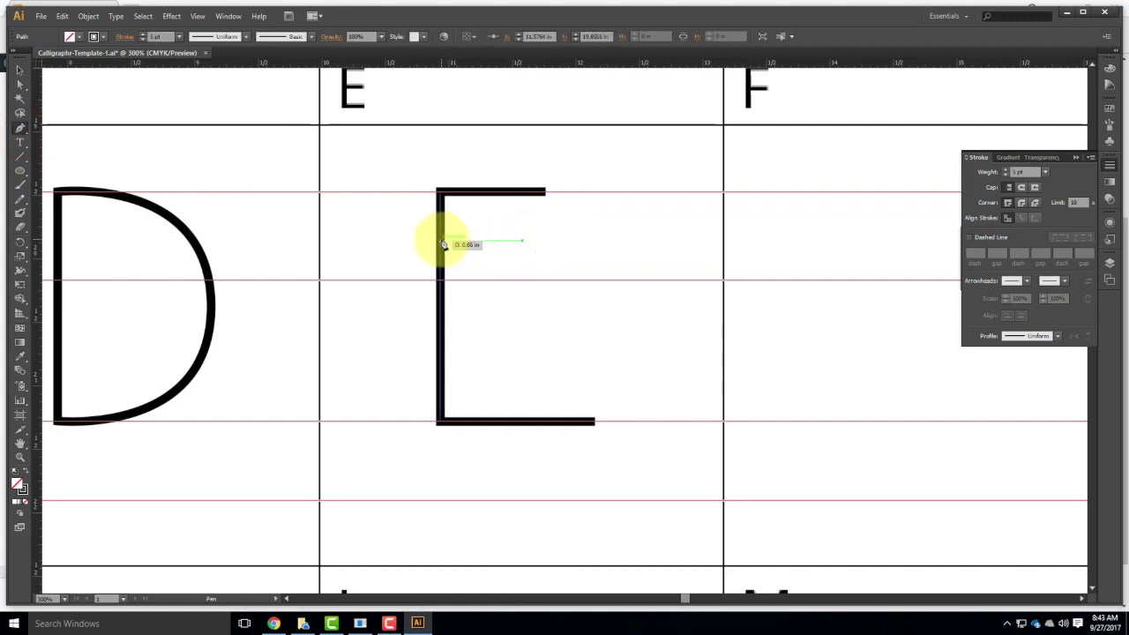
left_click(442, 243)
left_click(24, 73)
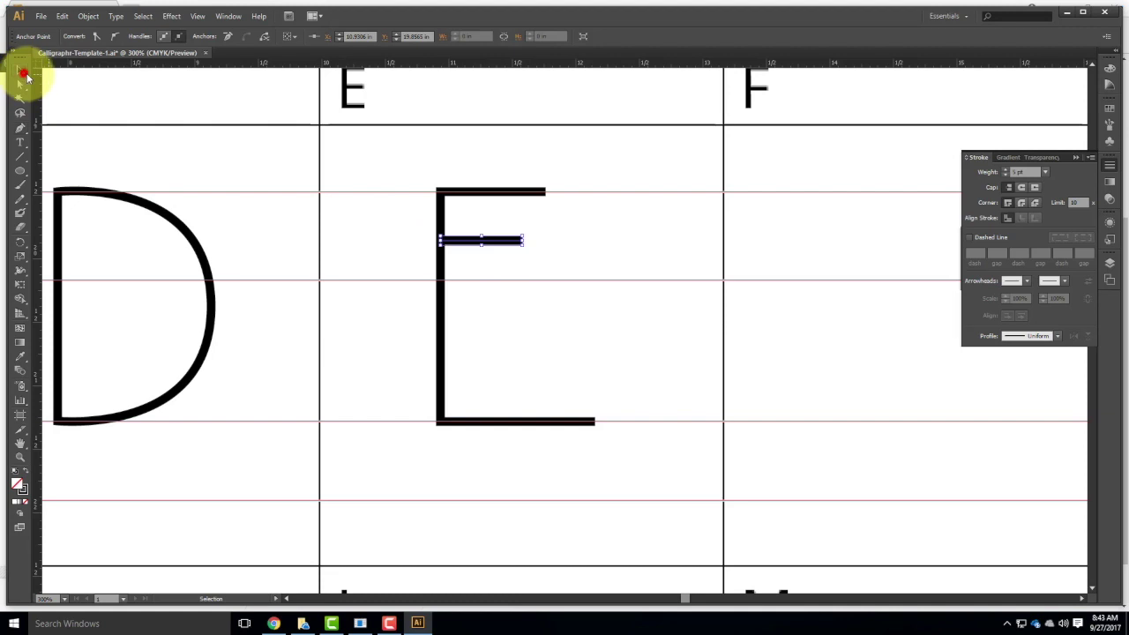
left_click(206, 148)
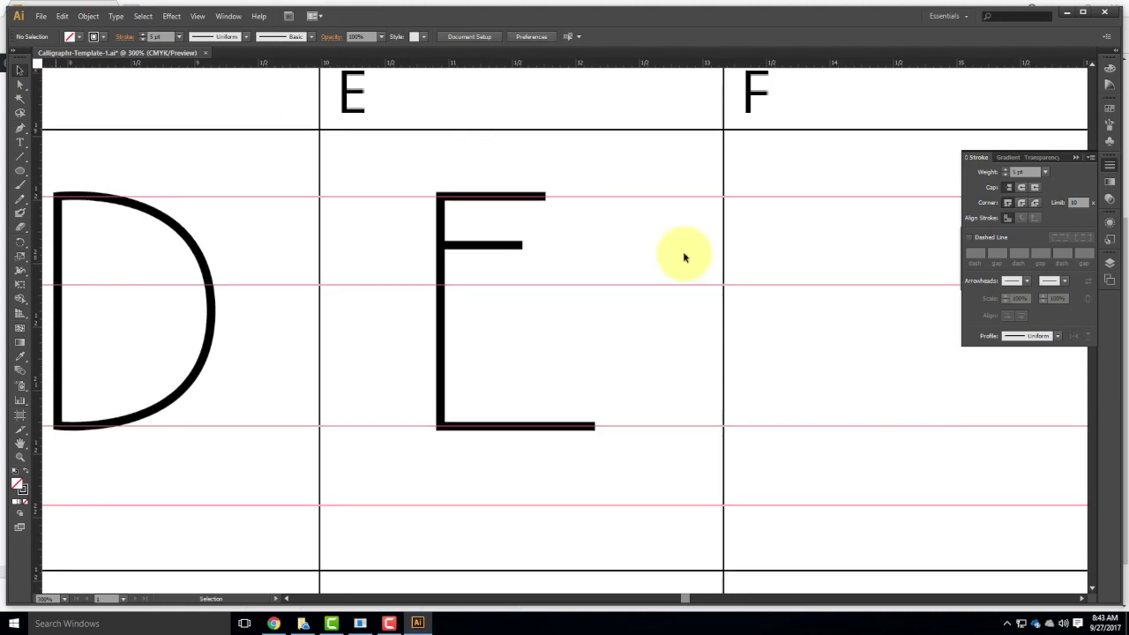
- Draw an ellipse about 1.65 in wide and 1.81 in high in the G cell, spanning the cap-height guide to the baseline
left_click_drag(834, 235, 115, 238)
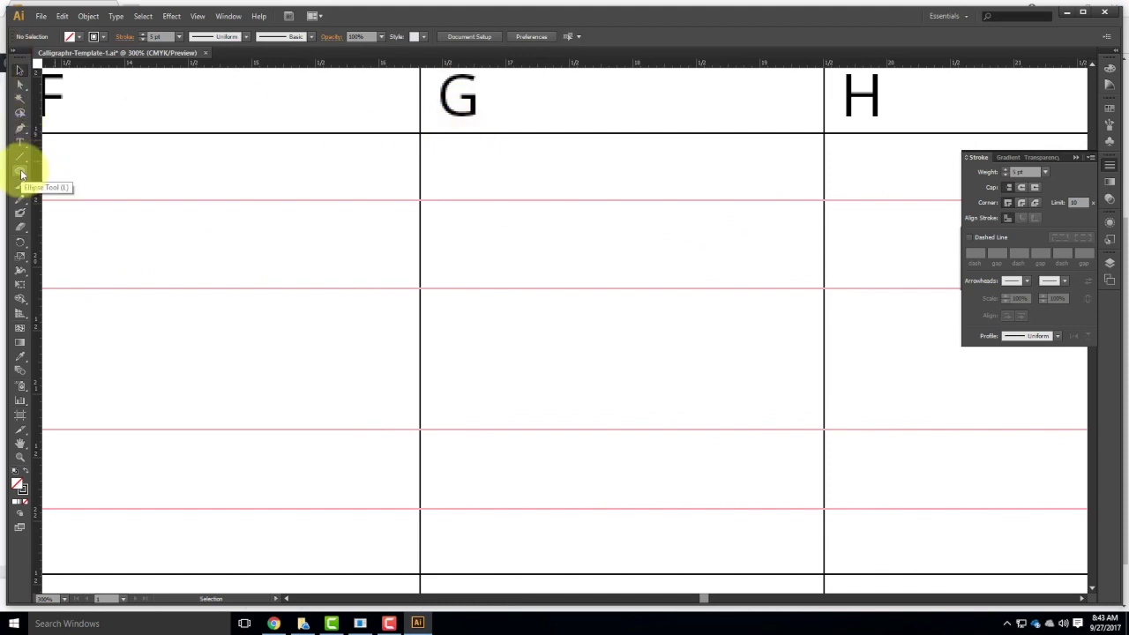
mouse_move(522, 201)
left_mouse_down()
mouse_move(698, 405)
mouse_move(735, 429)
left_mouse_up()
key("v")
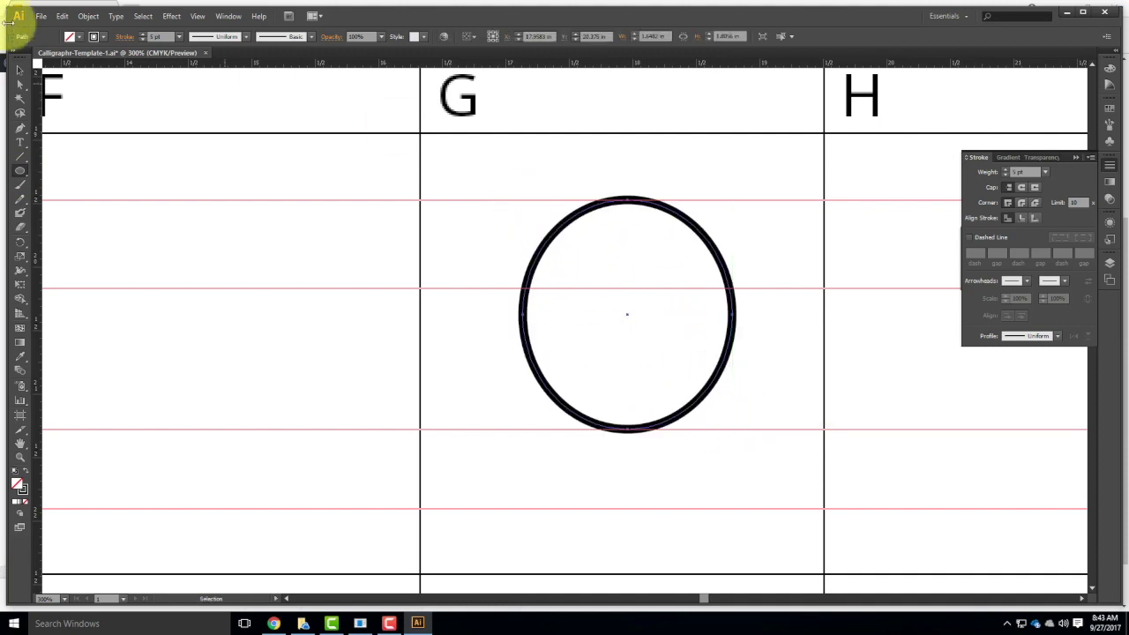
- Add an anchor point on the G ellipse's upper-right arc and another just below its rightmost anchor
left_click_drag(21, 132, 50, 142)
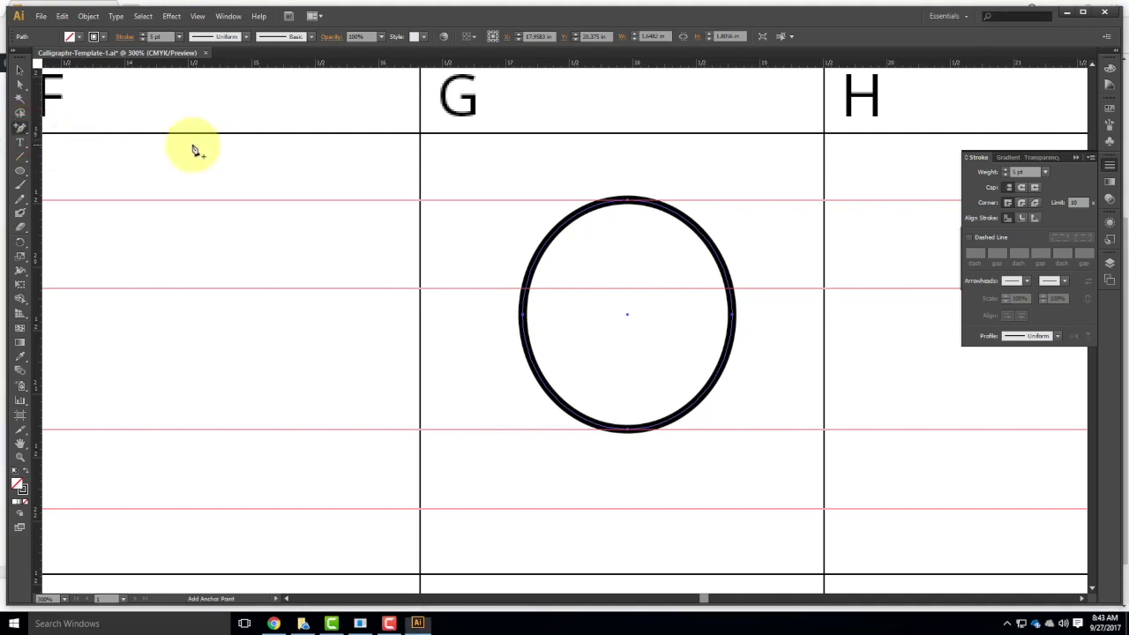
left_click(699, 234)
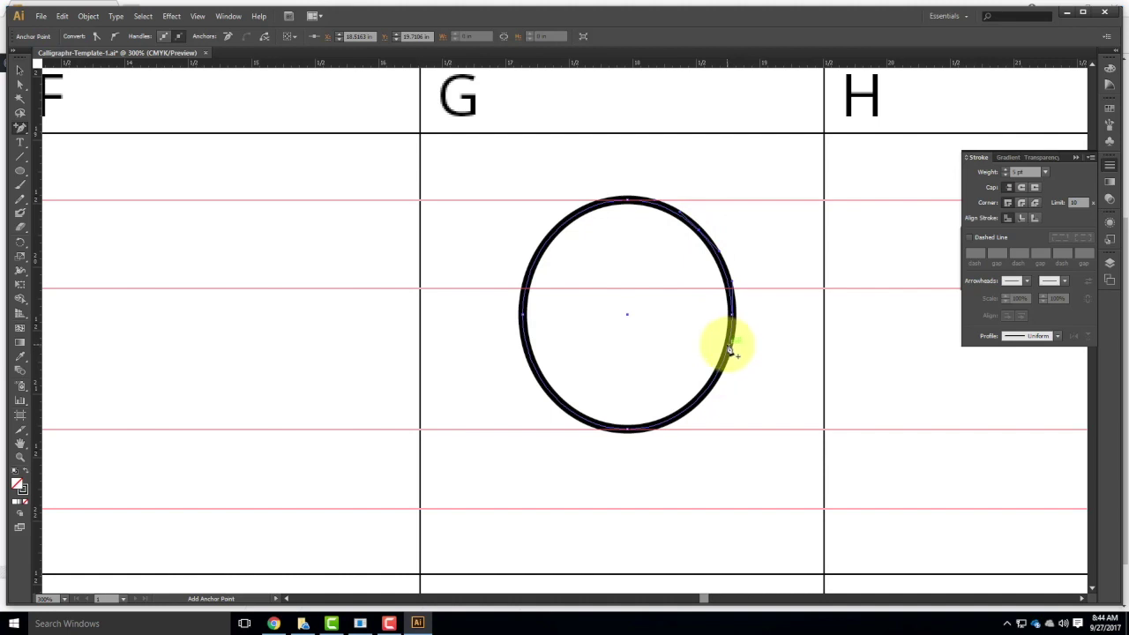
left_click(728, 347)
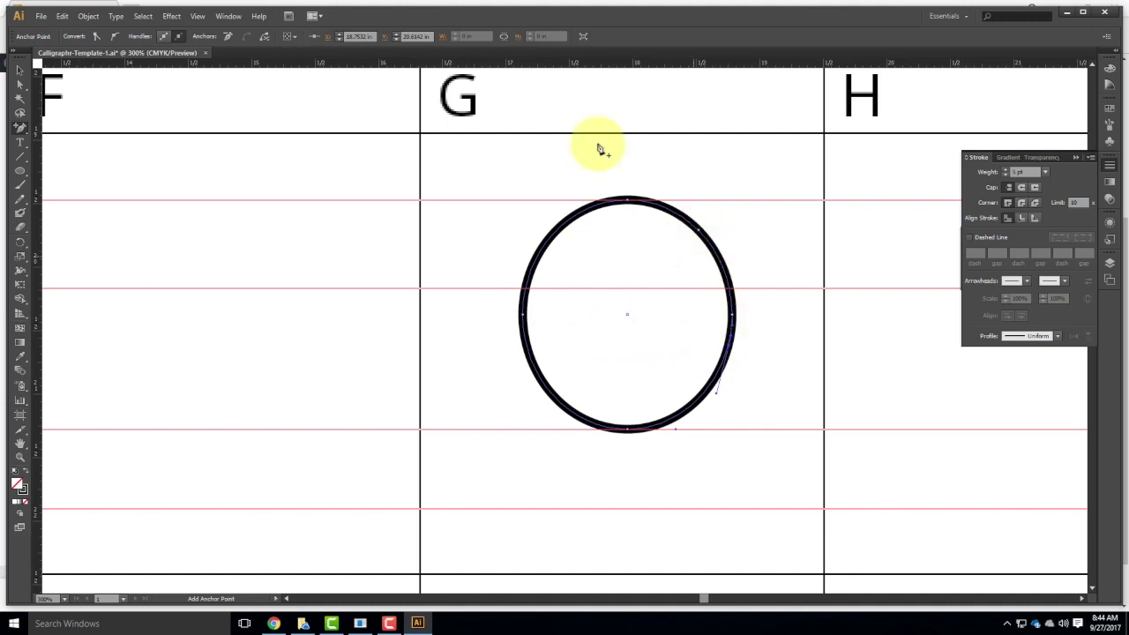
- Open the G ellipse on its right side by deleting the rightmost anchor between the two added points
left_click(21, 70)
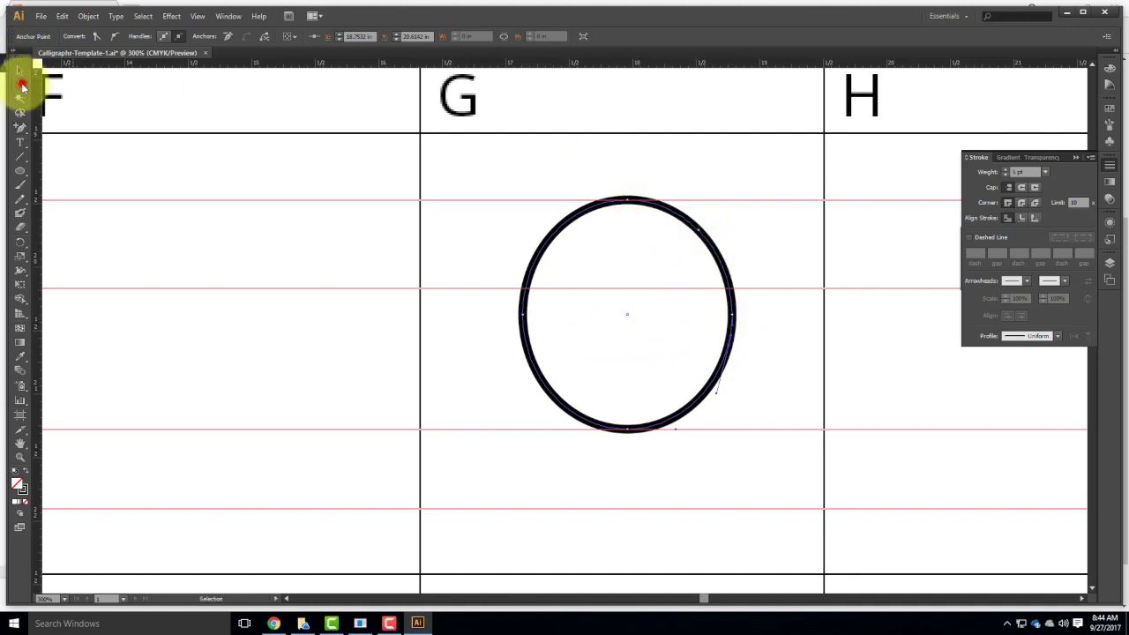
left_click(22, 86)
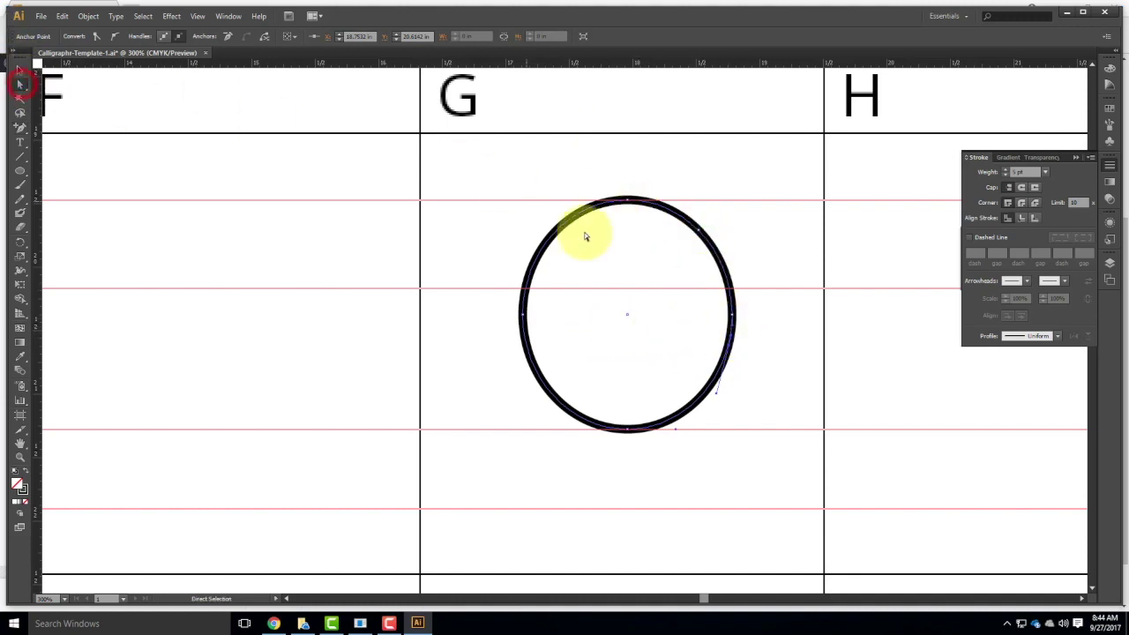
left_click(734, 320)
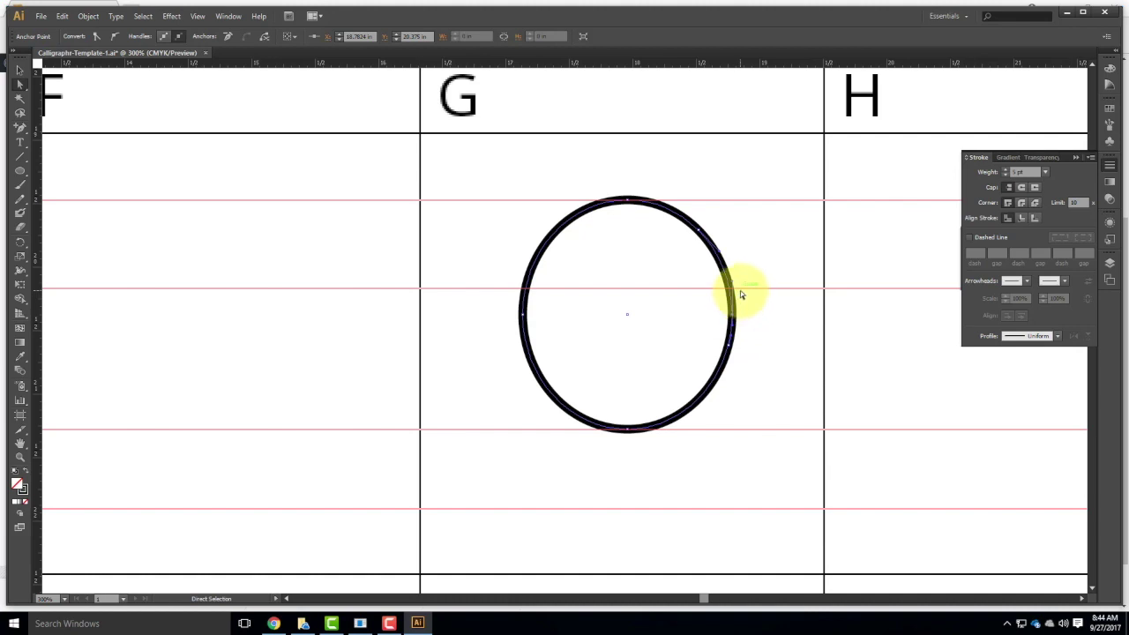
key("Delete")
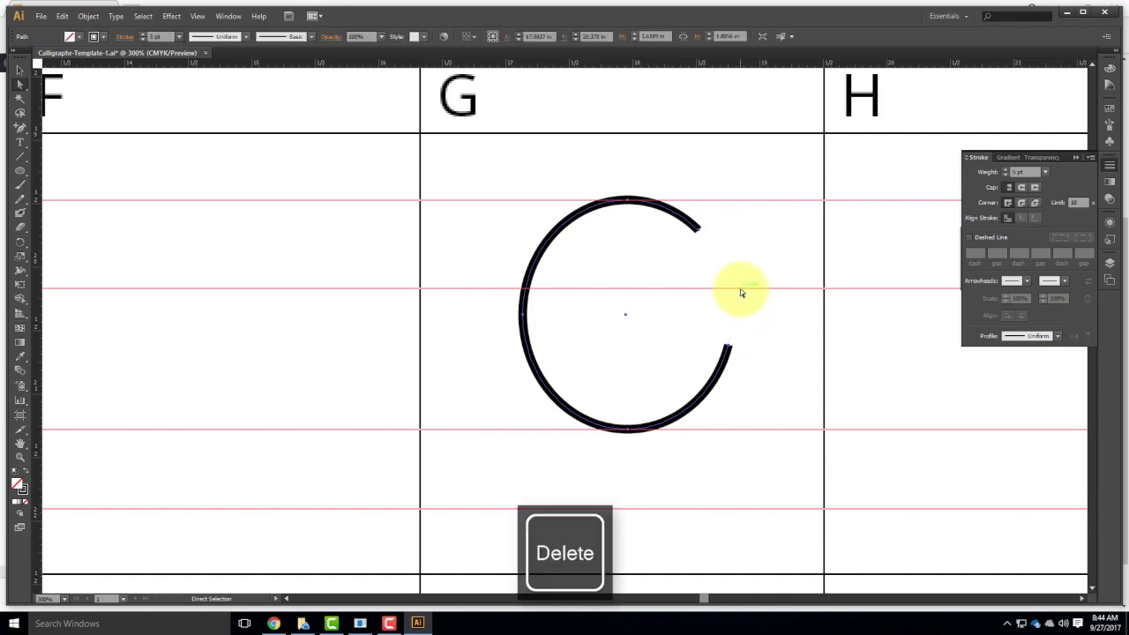
- Resume the open G path from its lower endpoint with the Pen tool
left_click_drag(18, 133, 37, 121)
left_click_drag(728, 351, 639, 351)
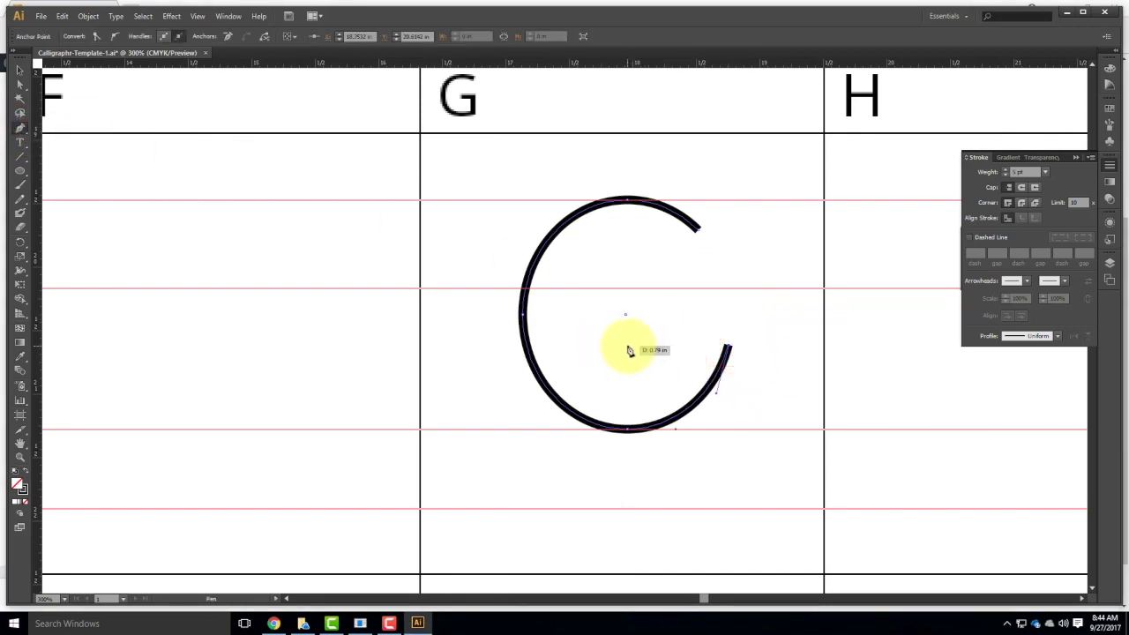
left_click(627, 345)
left_click(834, 420, "ctrl")
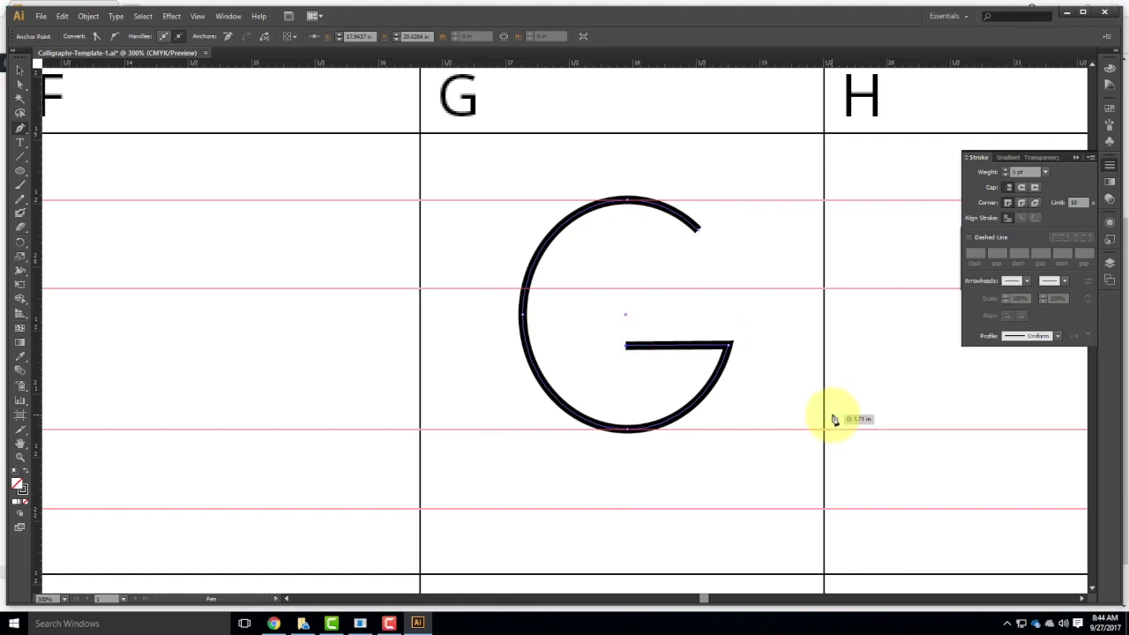
key("ctrl+z")
key("ctrl+z")
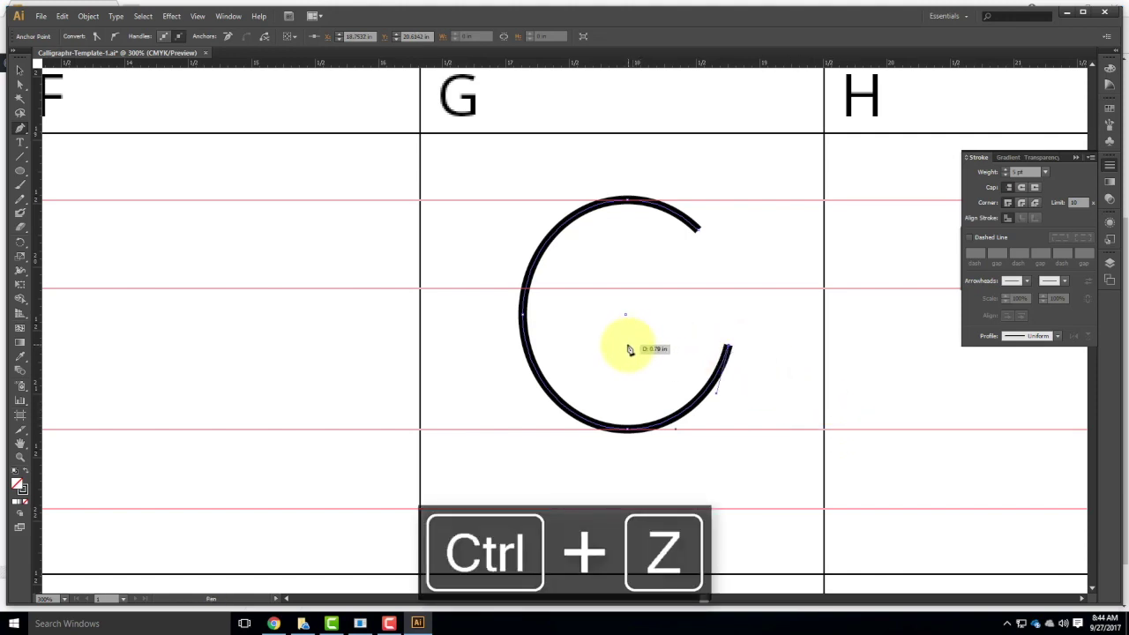
- Draw the G's horizontal crossbar about 0.8 in long from the lower endpoint inward to below the ellipse centre, and deselect the letter
left_click(627, 347)
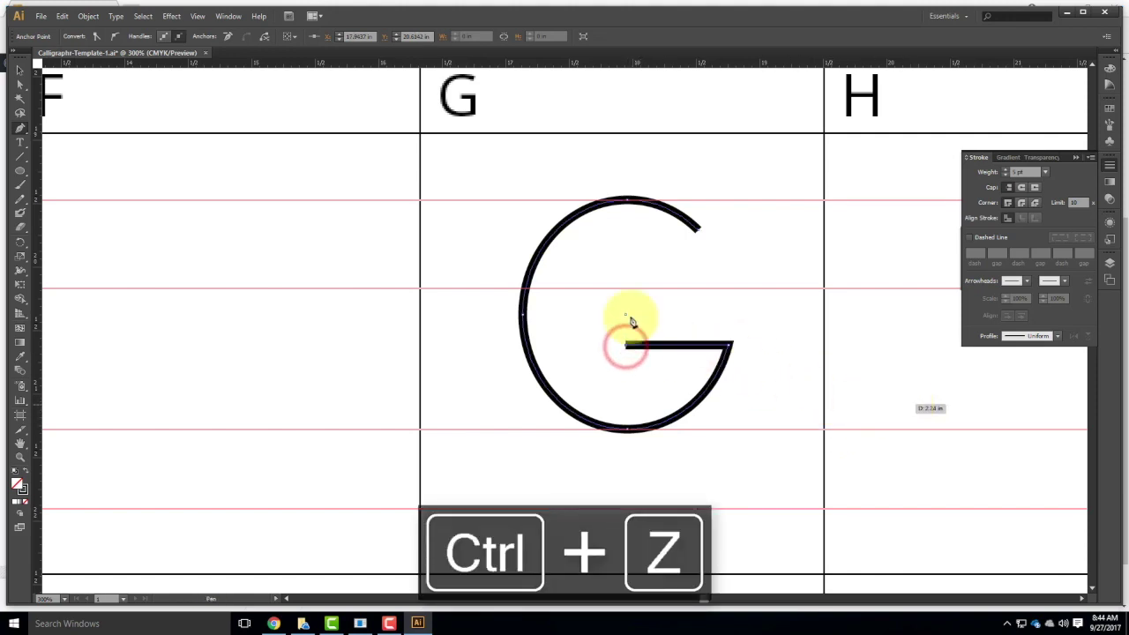
left_click(21, 71)
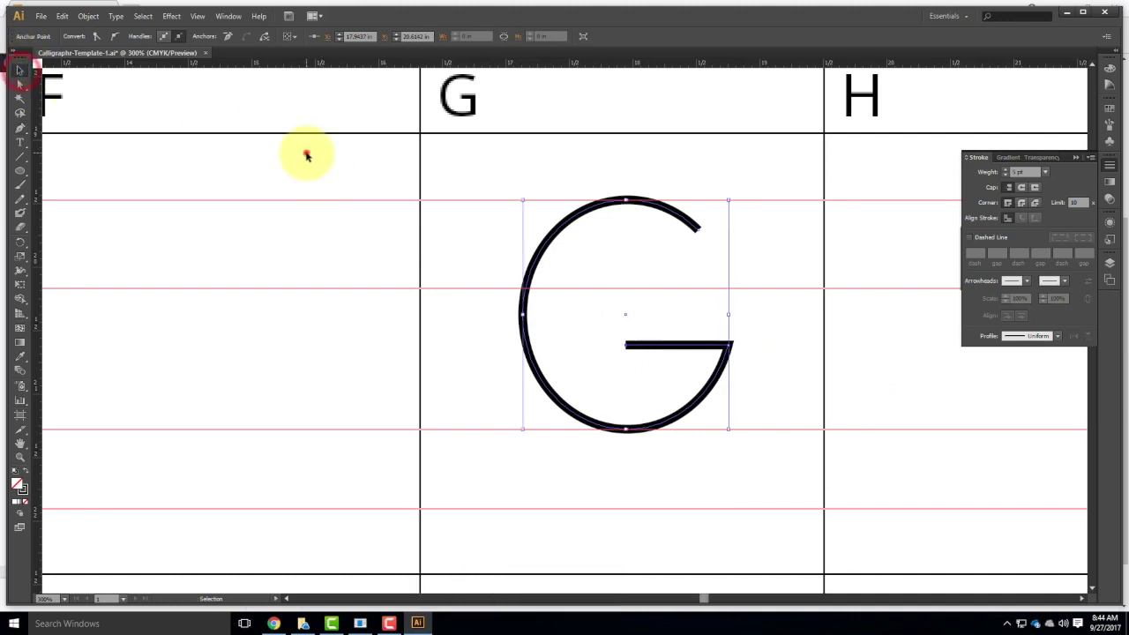
left_click(306, 154)
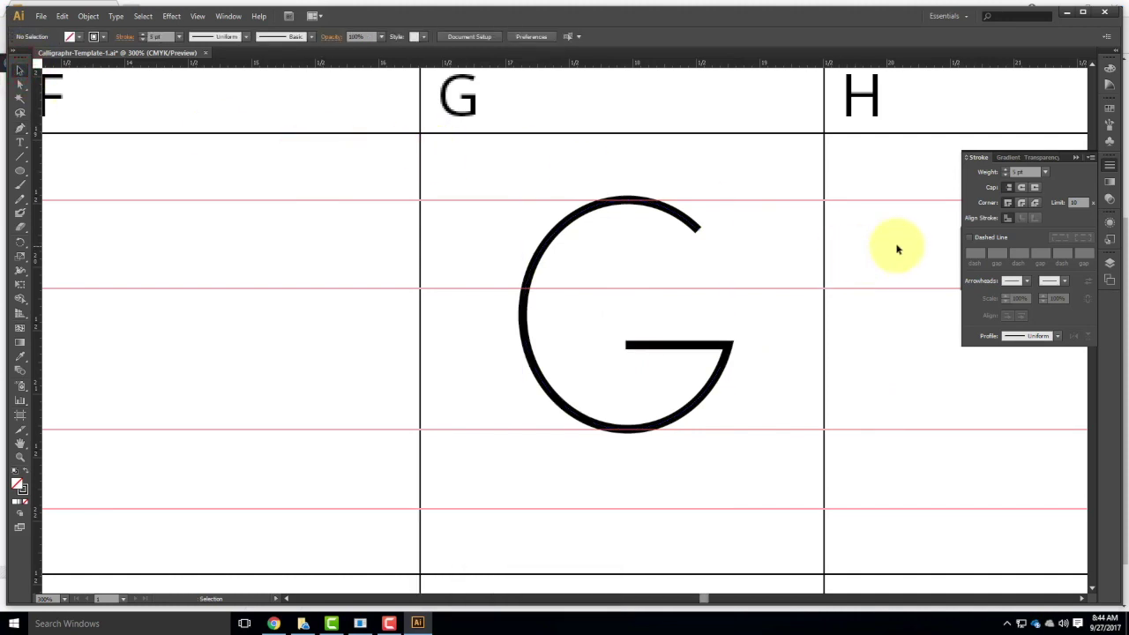
- Draw a six-anchor curved S about 1.8 in high in the S cell with the Pen tool, spanning the cap-height guide to the baseline
left_click_drag(903, 239, 867, 124)
left_click_drag(226, 326, 997, 313)
left_click_drag(424, 235, 514, 159)
left_click_drag(918, 450, 255, 116)
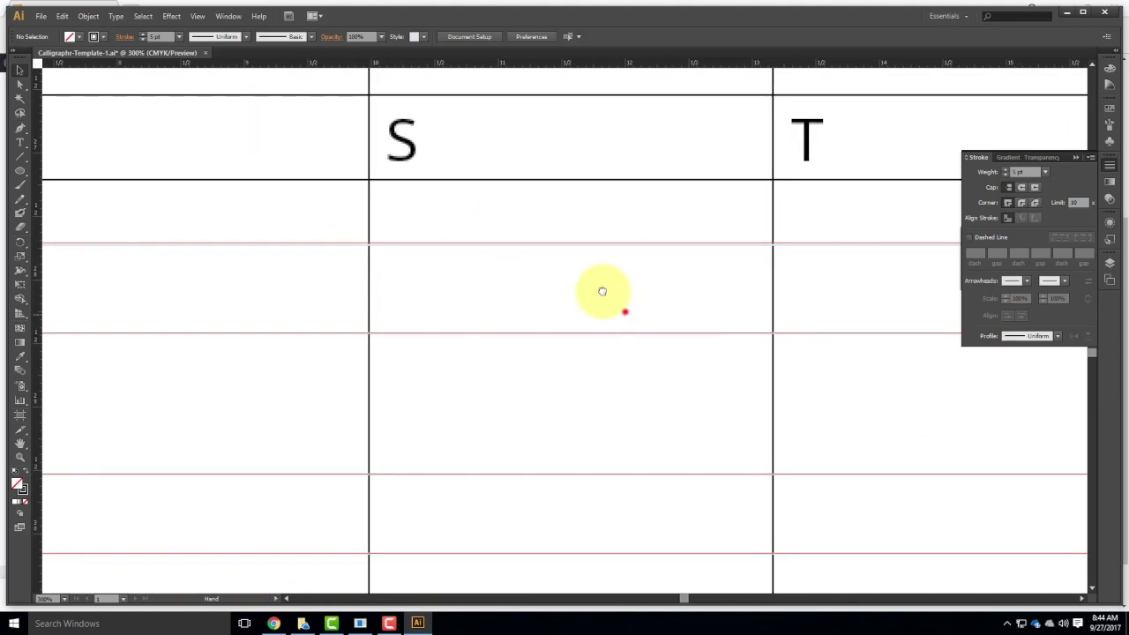
left_click_drag(625, 310, 535, 234)
key("v")
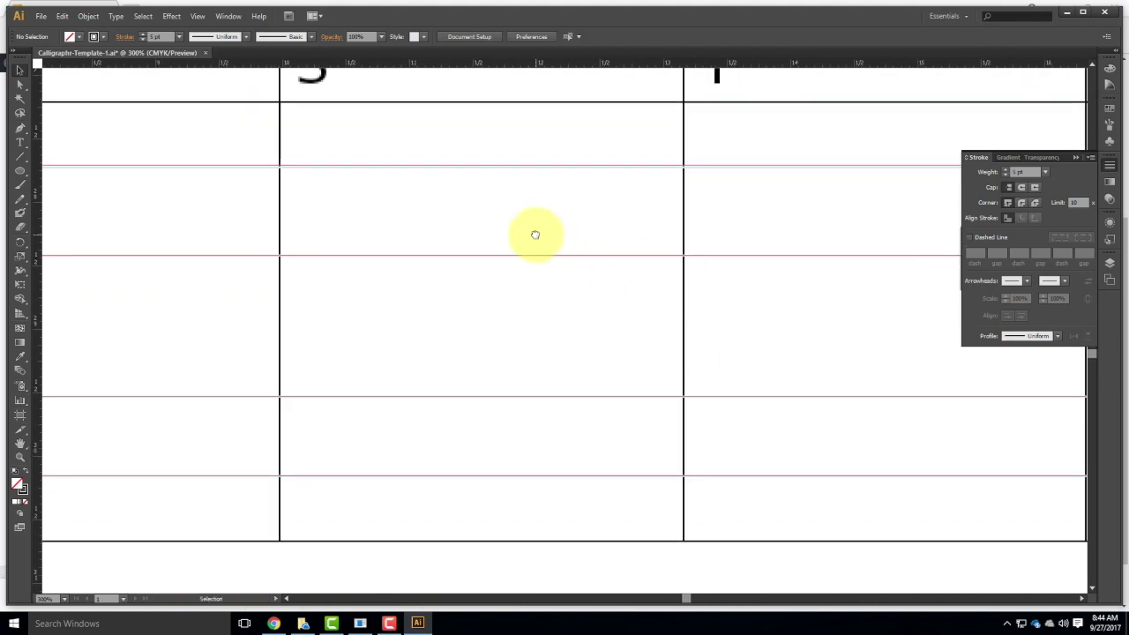
left_click(20, 128)
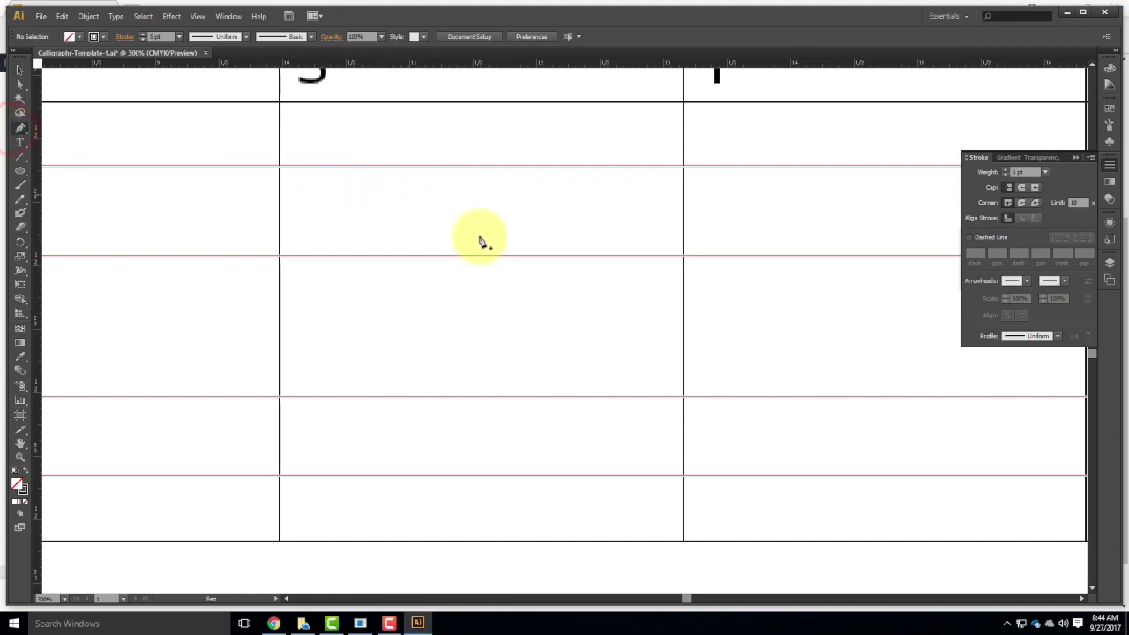
left_click(547, 198)
left_click_drag(452, 167, 364, 165)
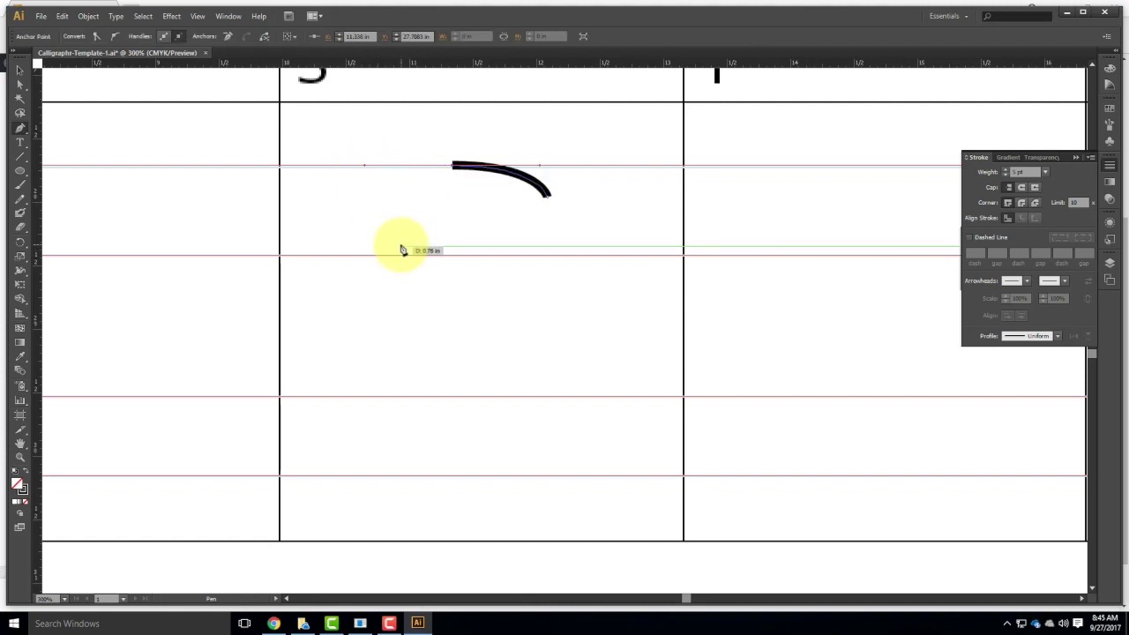
left_click_drag(404, 245, 455, 271)
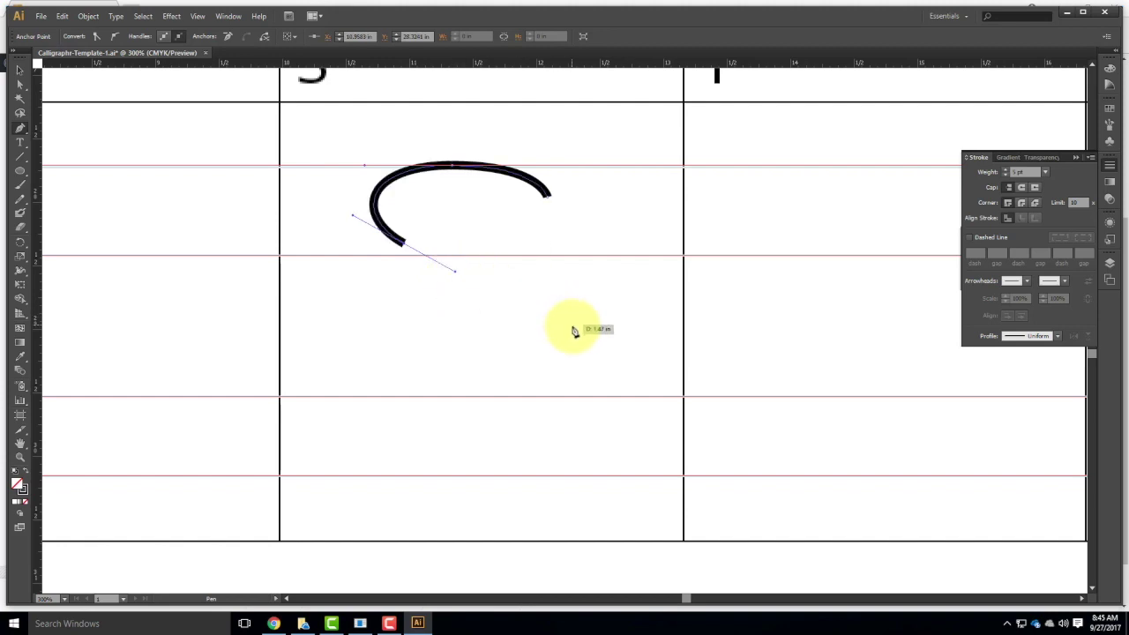
left_click_drag(580, 330, 582, 384)
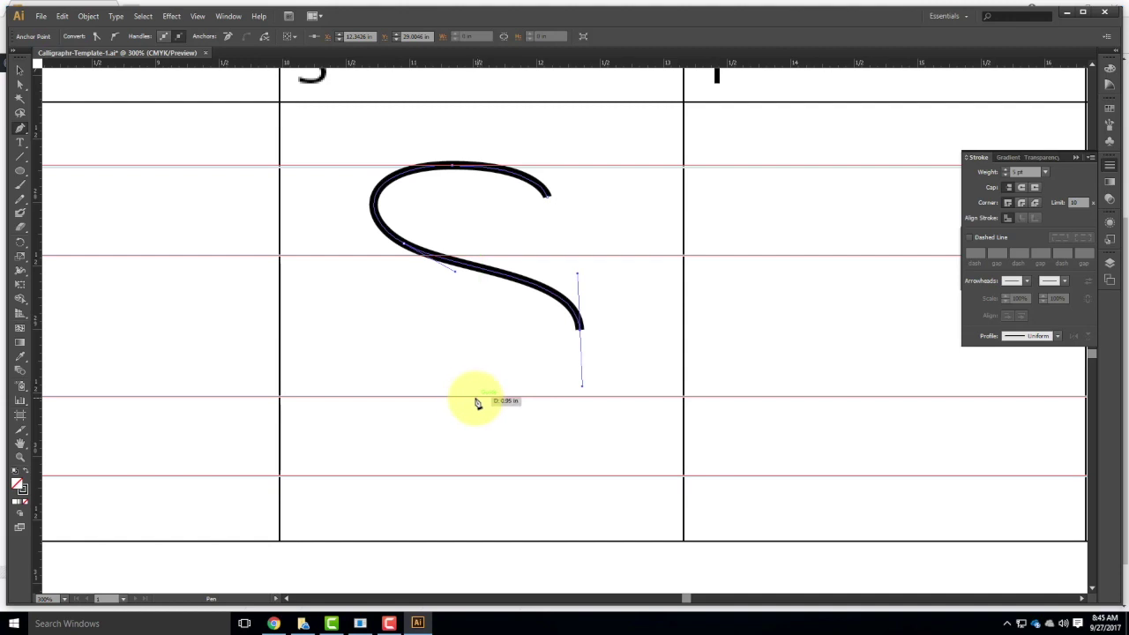
left_click_drag(467, 398, 420, 396)
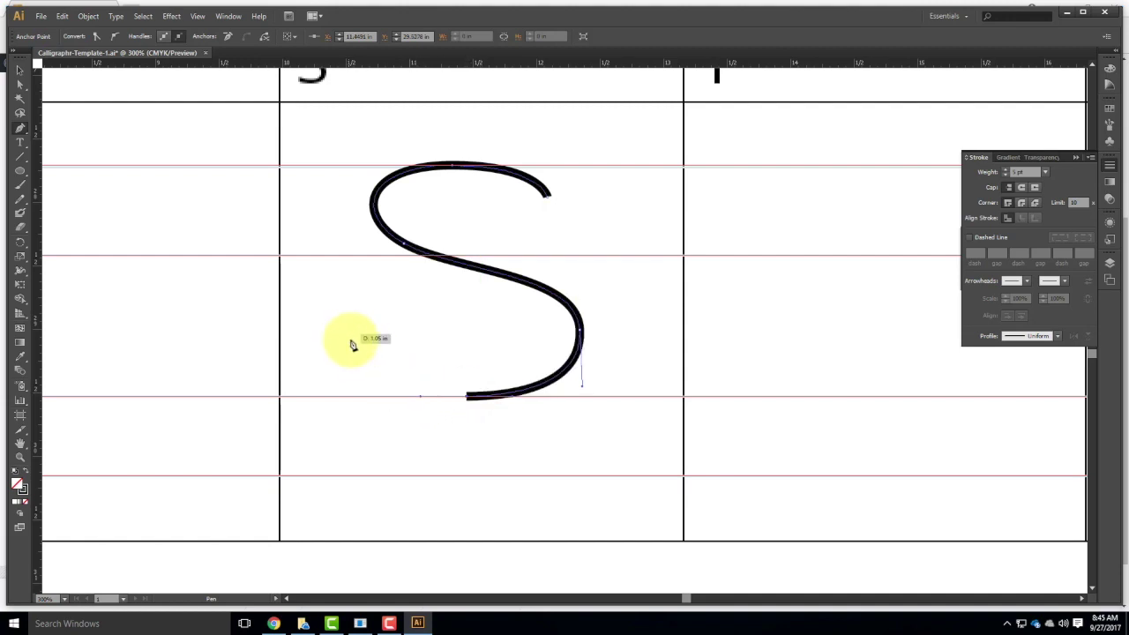
left_click(344, 338)
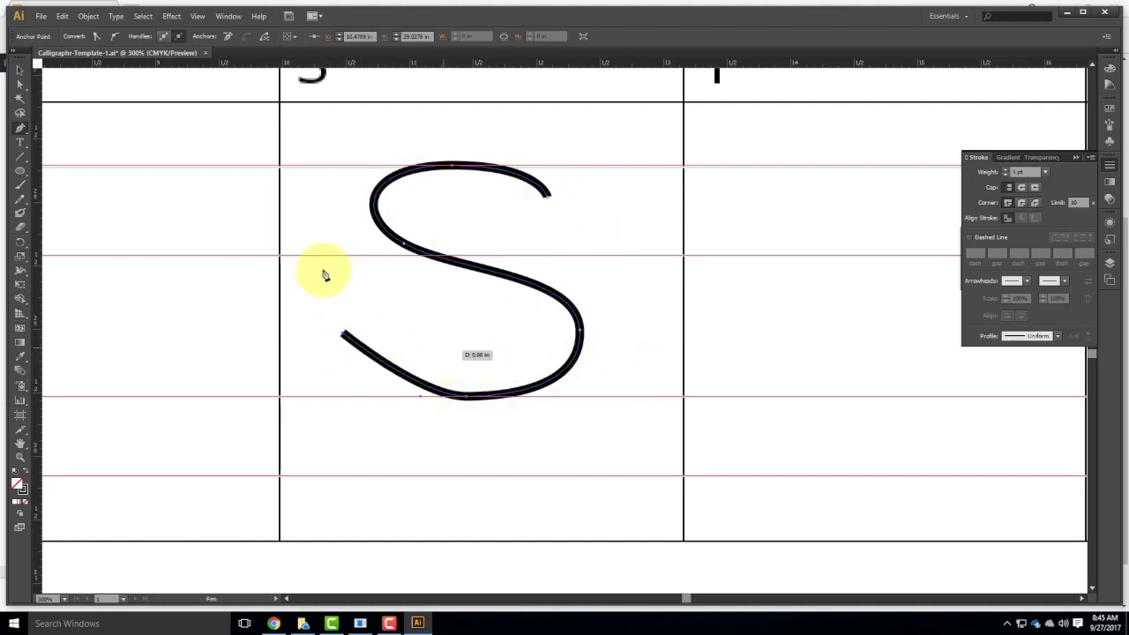
- Shorten the S's lower tail by moving its end anchor inward and down toward the baseline, and deselect the path
left_click(19, 85)
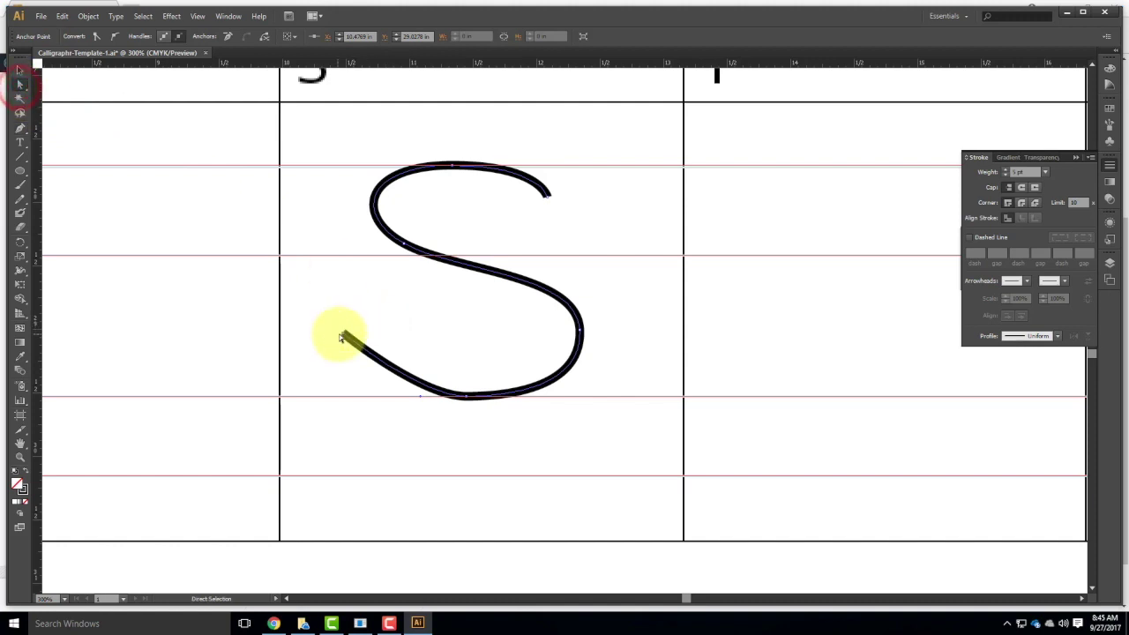
left_click_drag(345, 336, 370, 355)
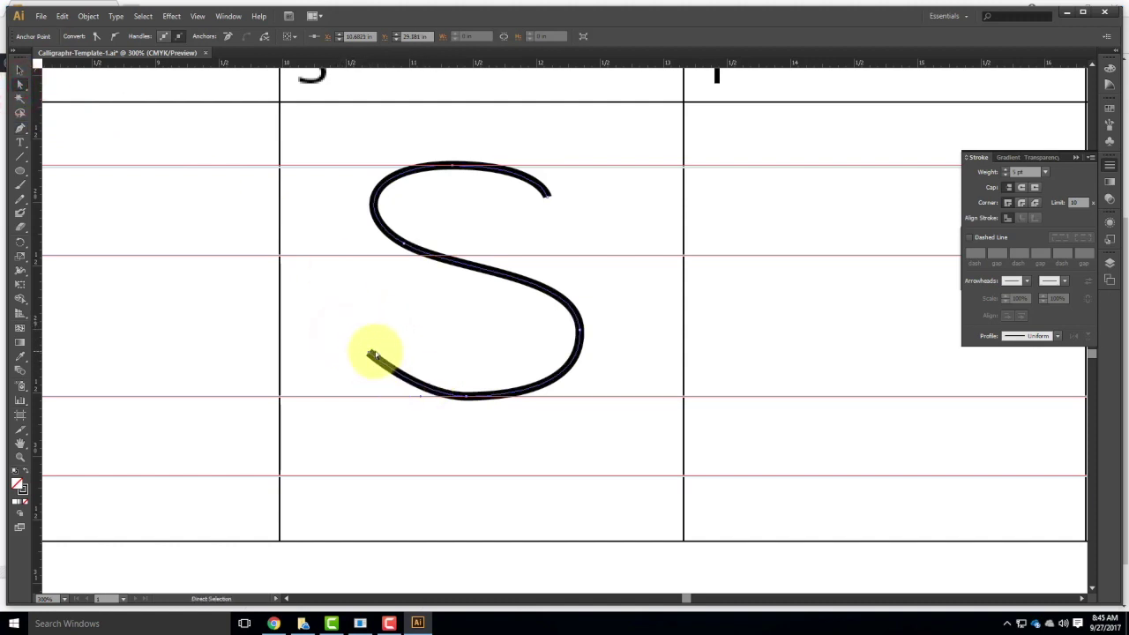
left_click(435, 323)
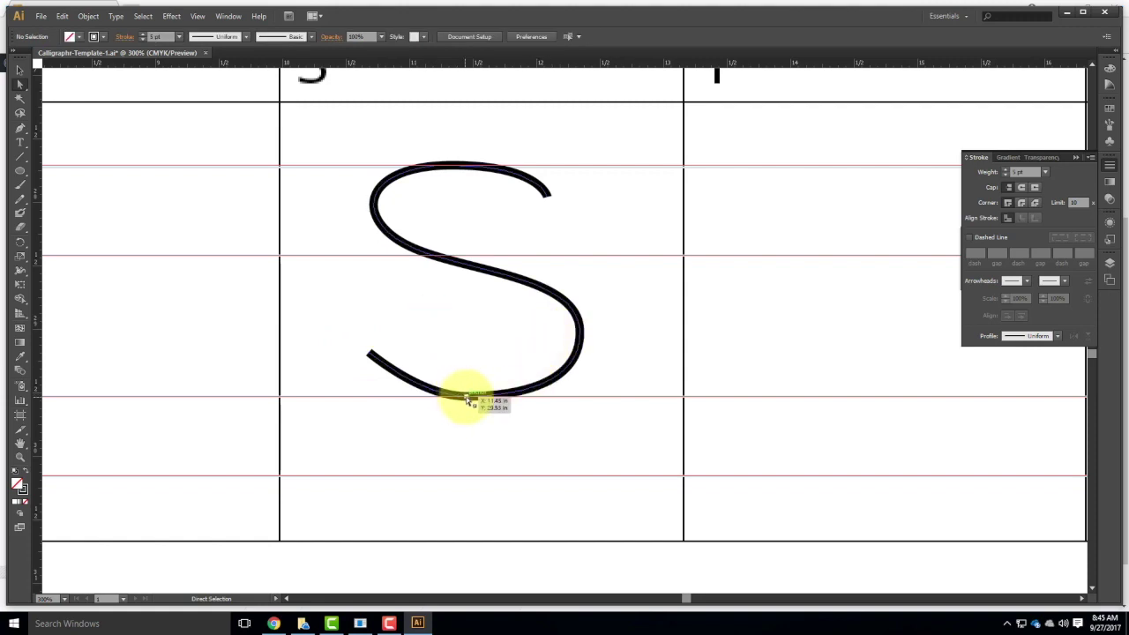
- Round the S's lower tail by lengthening the left handle of the anchor on the baseline, and deselect the path
left_click(468, 398)
left_click(415, 394)
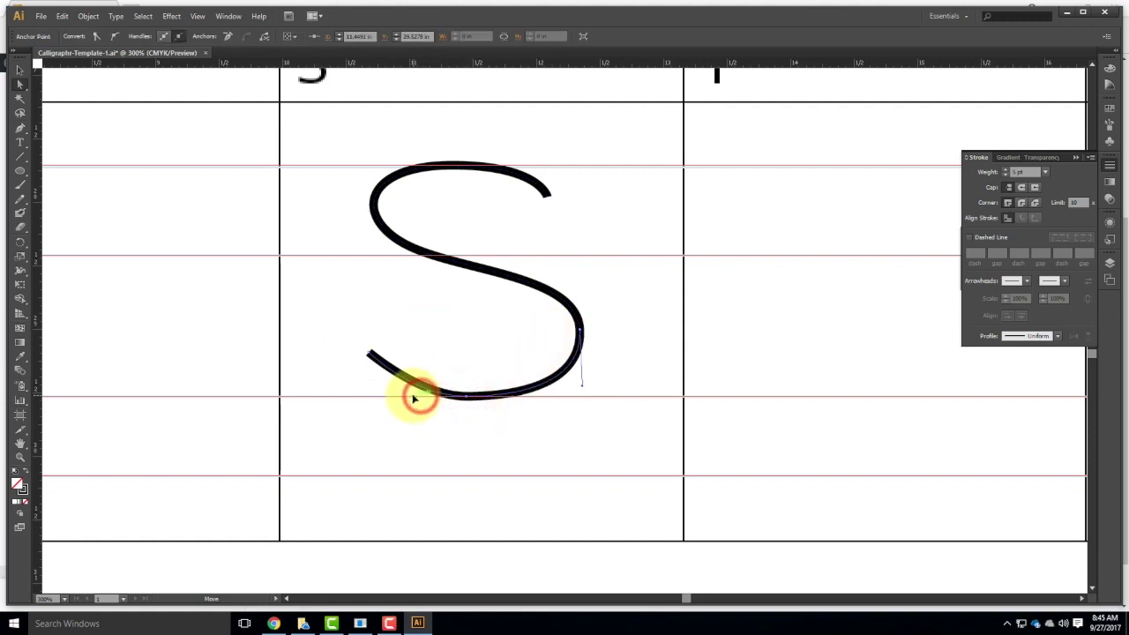
left_click_drag(407, 399, 411, 397)
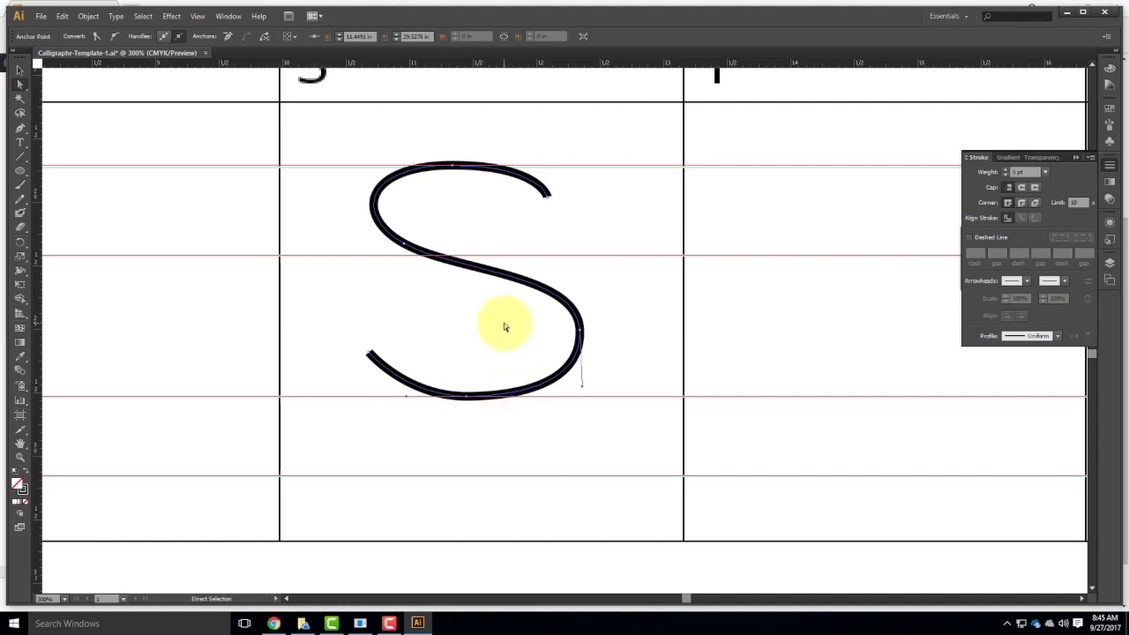
left_click(495, 328)
- Smooth the S's spine by shortening the left-bowl anchor's upper handle and lengthening the rightmost anchor's upper handle, and deselect the path
left_click(403, 244)
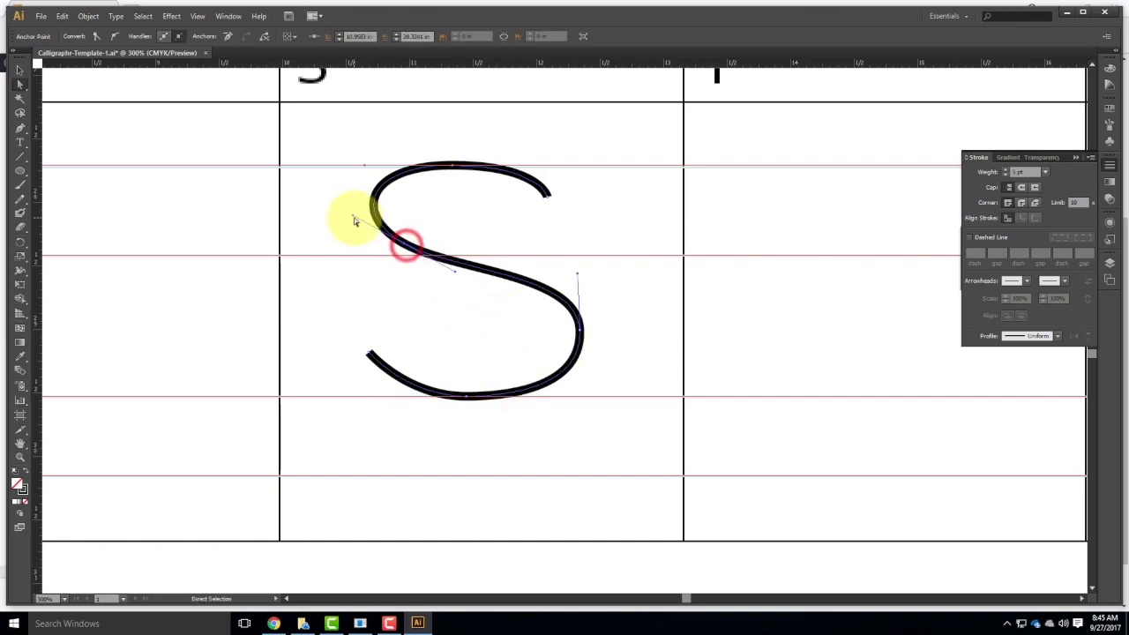
left_click_drag(352, 218, 374, 231)
left_click(579, 330)
left_click_drag(577, 274, 577, 259)
left_click(650, 292)
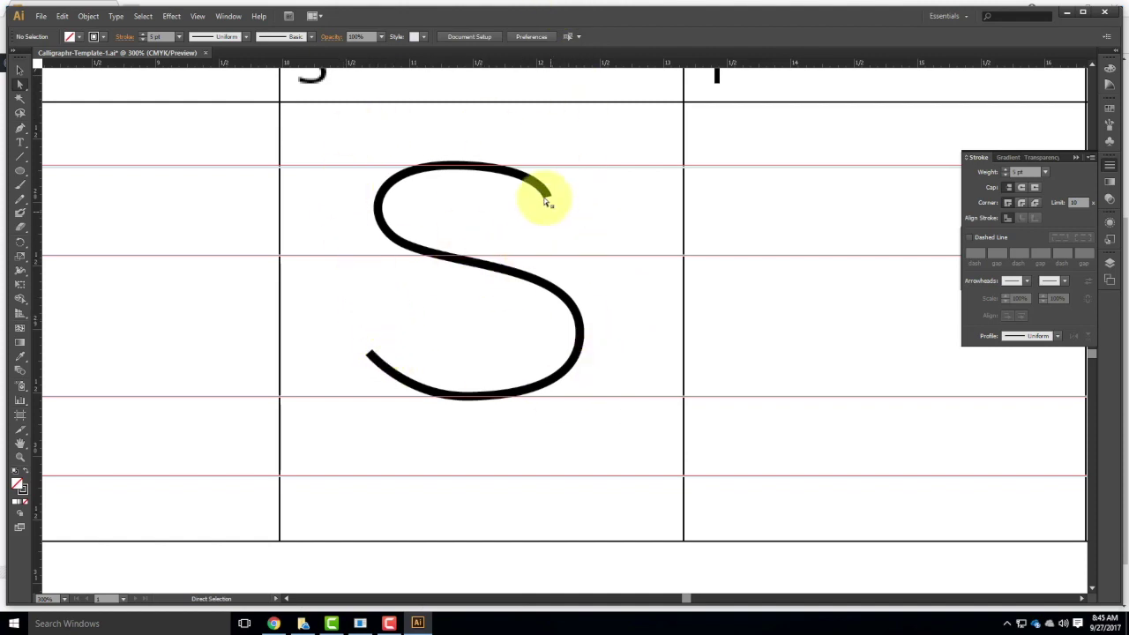
- Draw a second S in the T cell with the Pen tool, using eight anchor points between the cap-height guide and the baseline
left_click(22, 129)
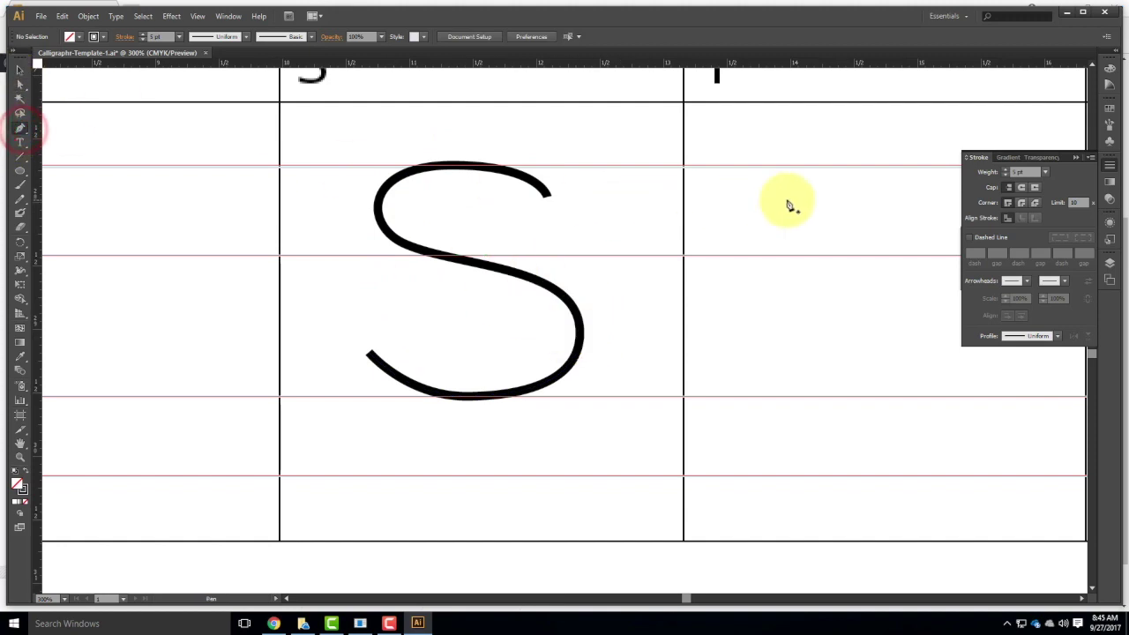
left_click_drag(892, 198, 676, 197)
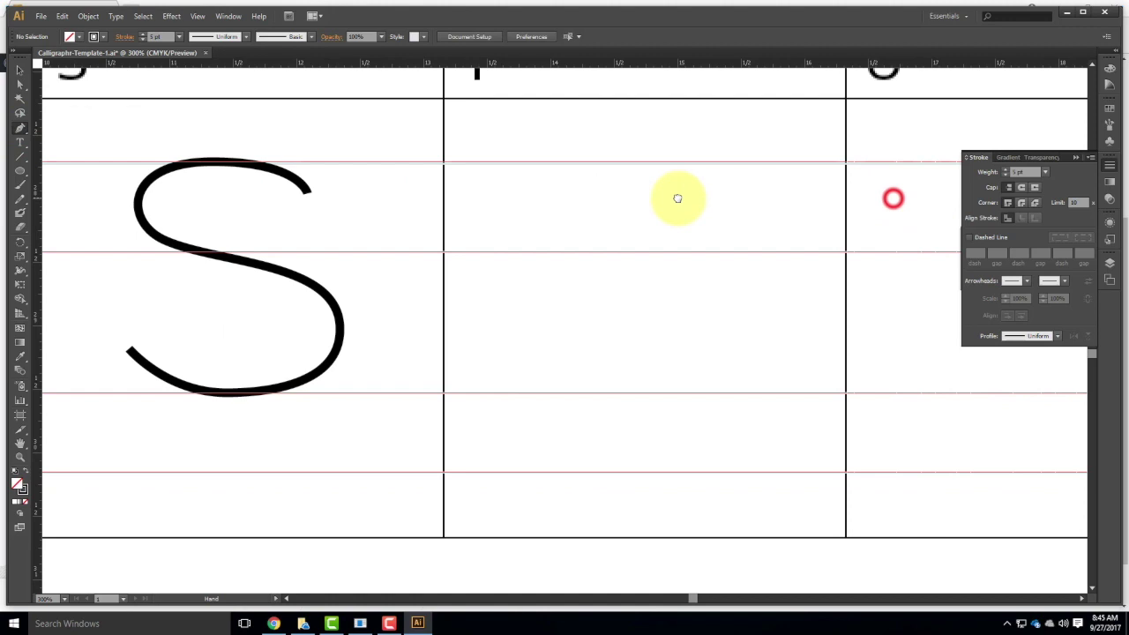
left_click(749, 197)
left_click_drag(650, 166, 585, 169)
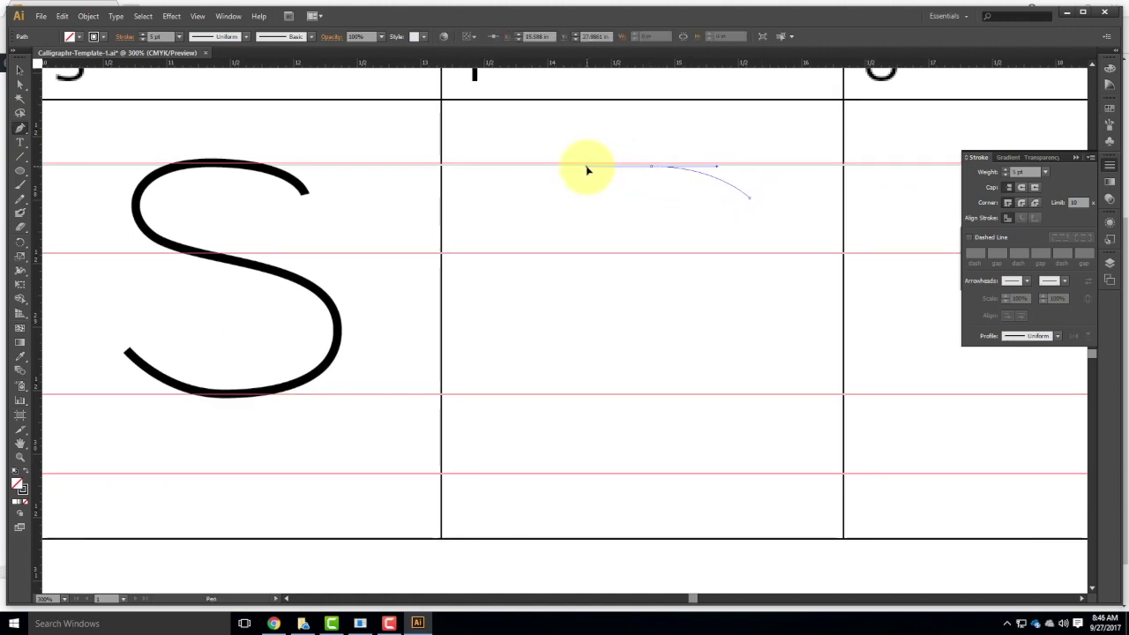
left_click_drag(572, 213, 579, 236)
left_click_drag(647, 278, 770, 325)
left_click_drag(733, 382, 704, 397)
left_click_drag(620, 386, 594, 372)
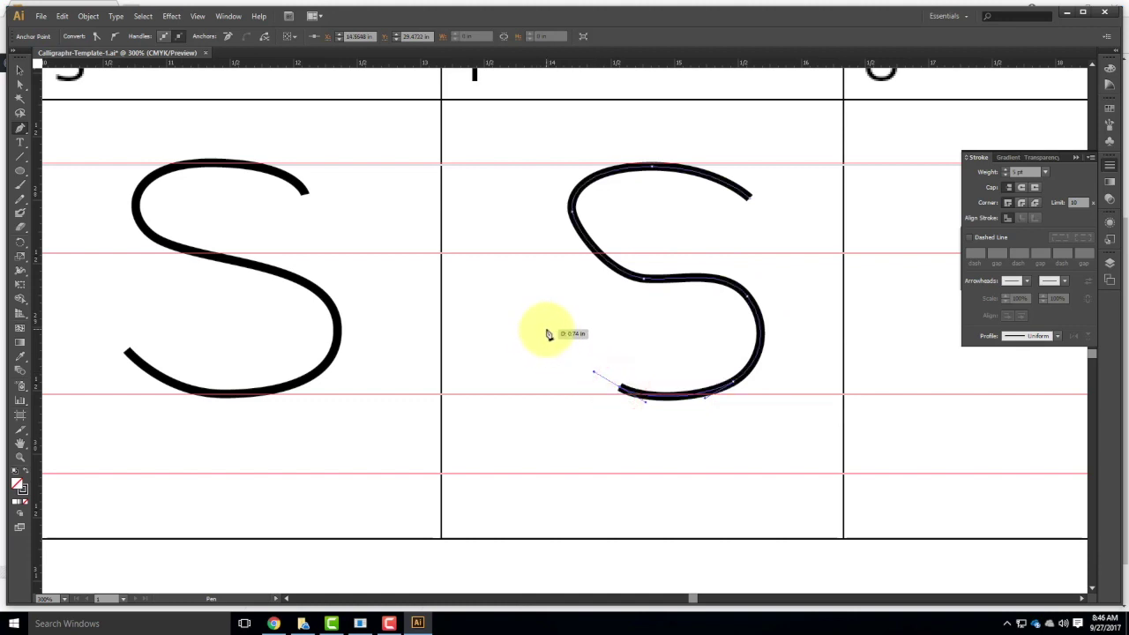
left_click(547, 334)
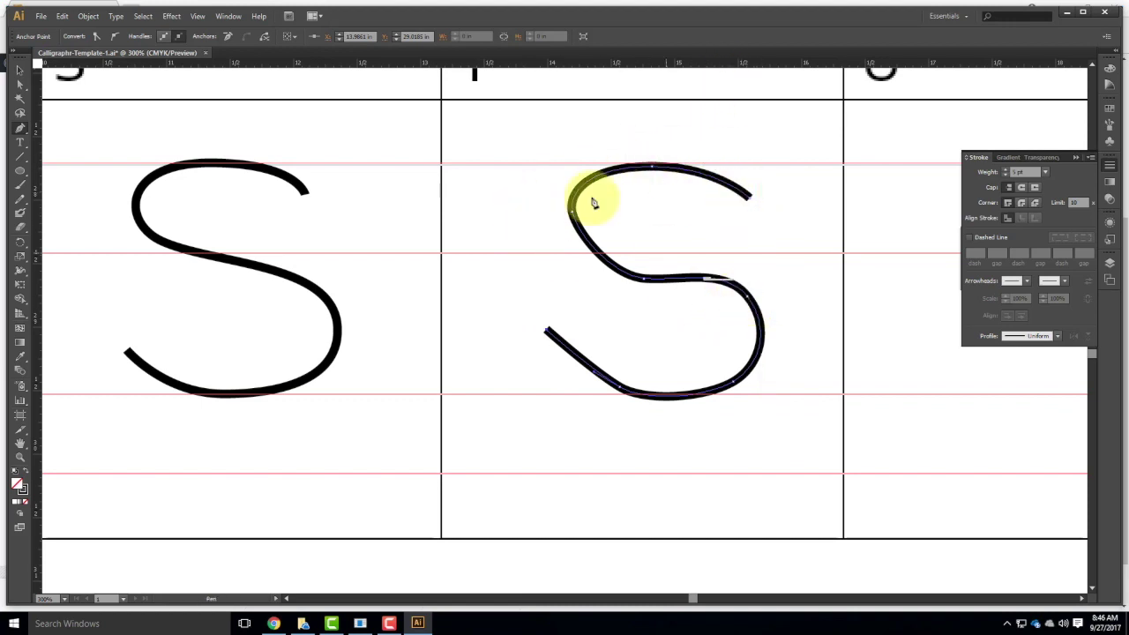
- Delete the second S's mid-spine anchor and the anchor on the lower right of its bottom bowl
left_click(20, 128)
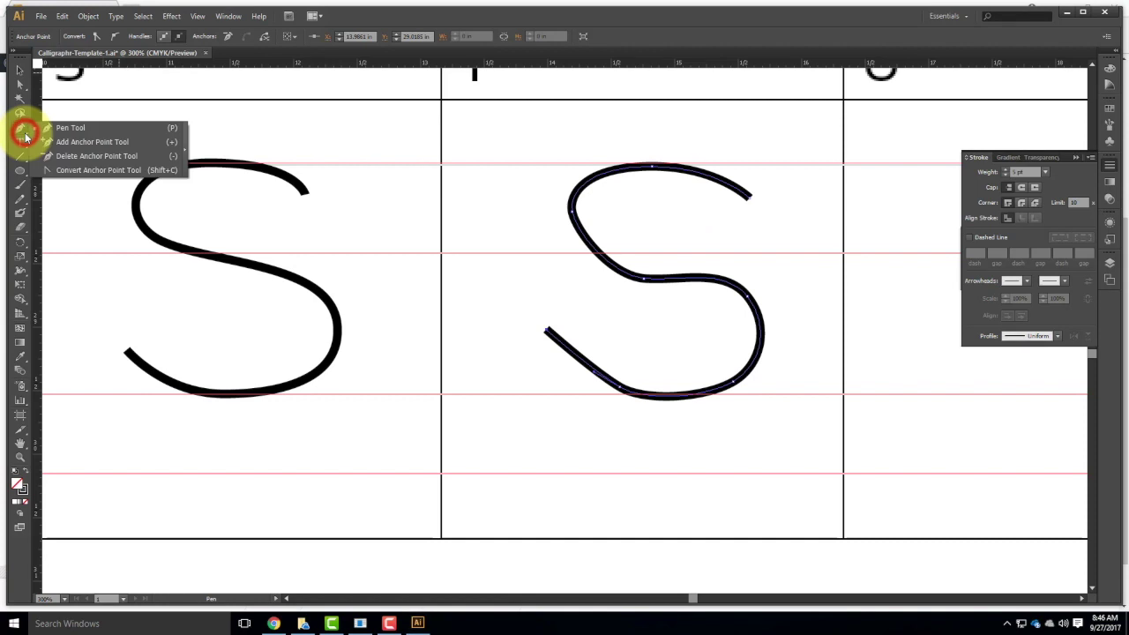
left_click(88, 156)
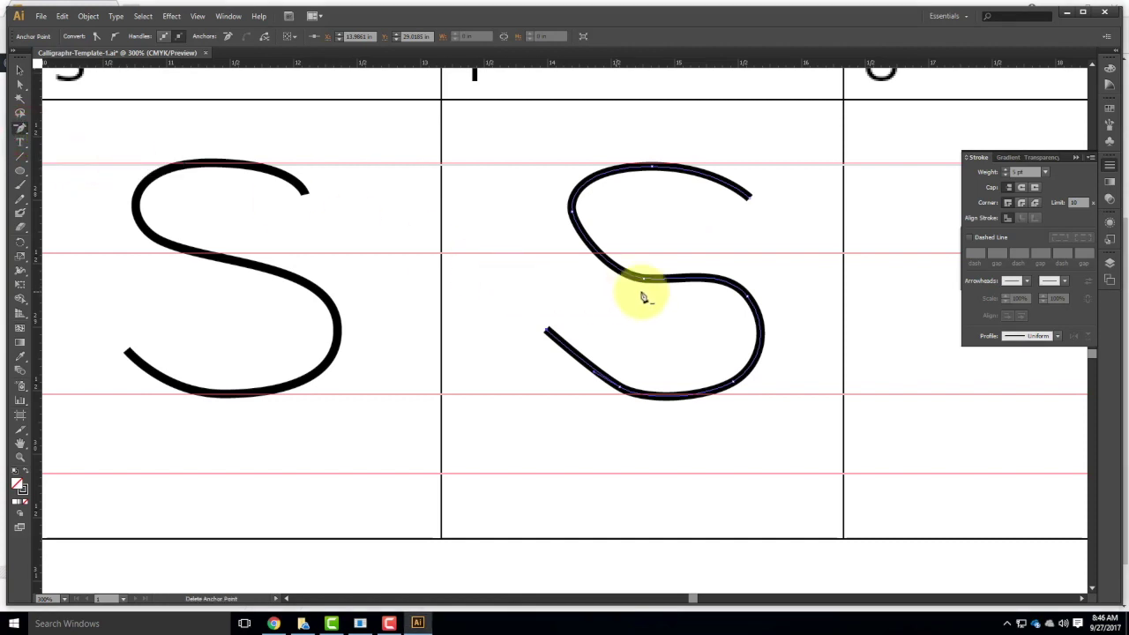
left_click(645, 282)
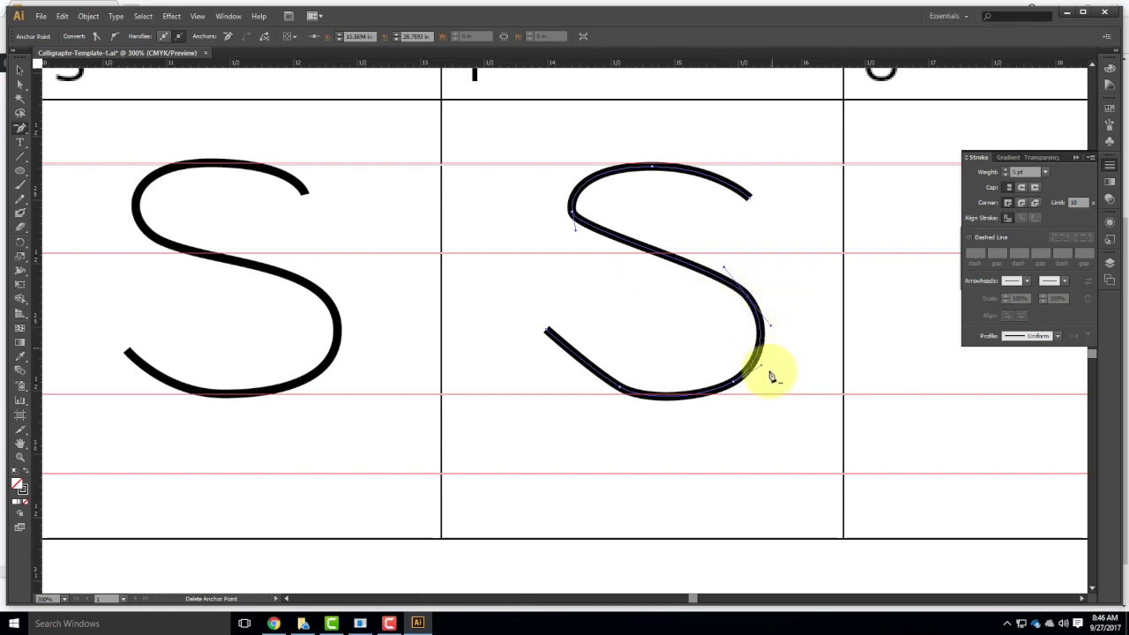
left_click(733, 387)
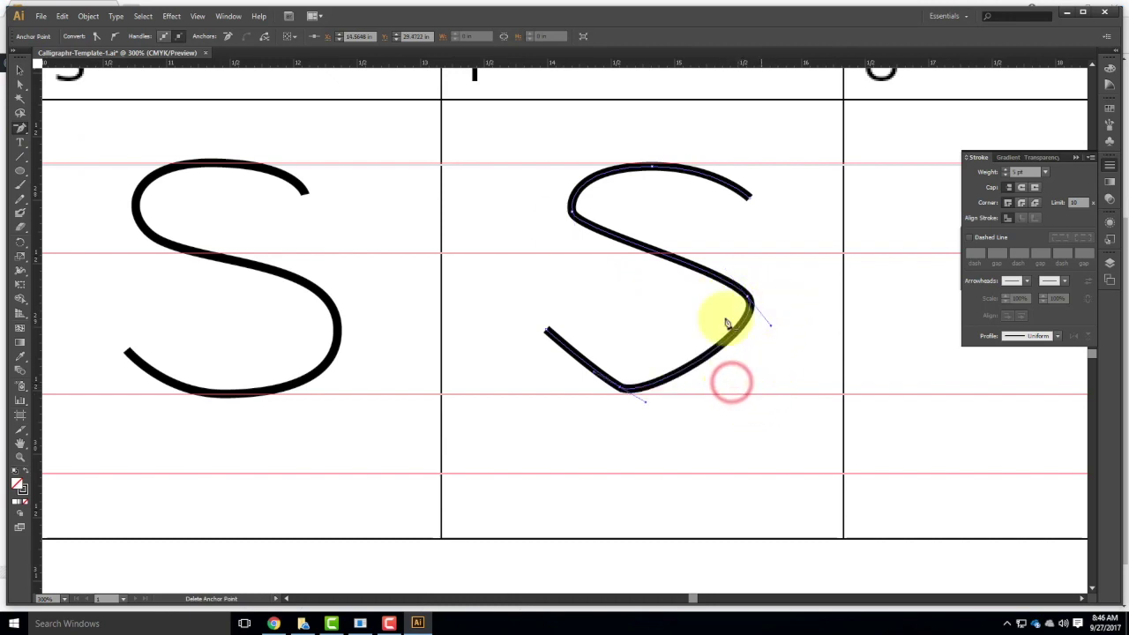
- Lengthen both handles of the second S's right-side anchor diagonally to widen the curve through the spine and lower bowl
left_click(21, 89)
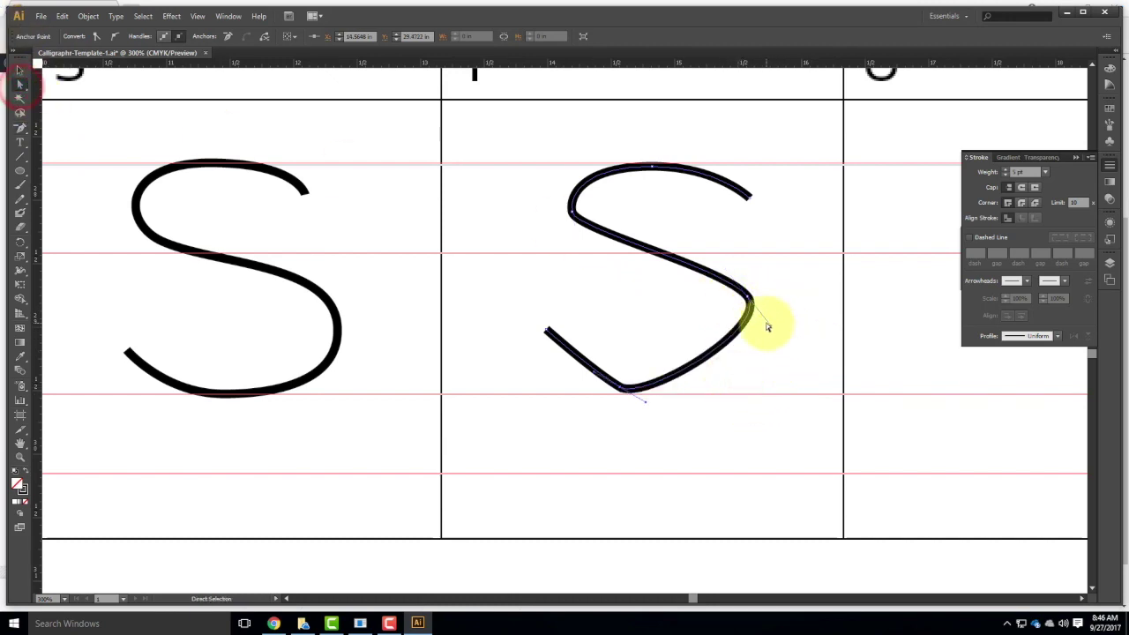
left_click(747, 299)
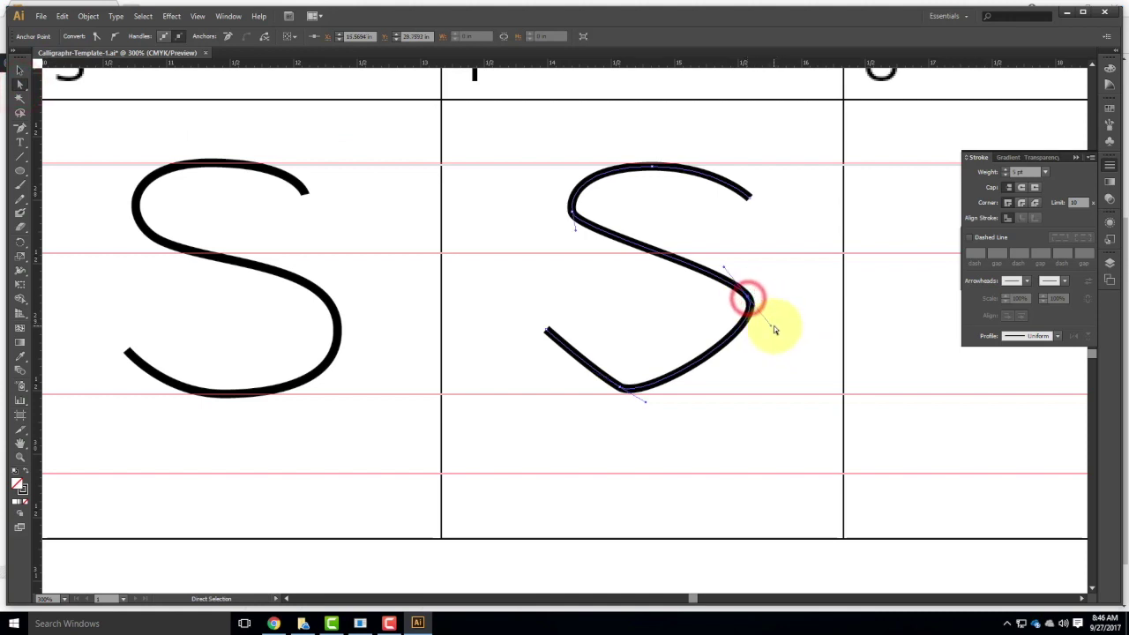
left_click_drag(770, 326, 827, 371)
left_click(721, 271)
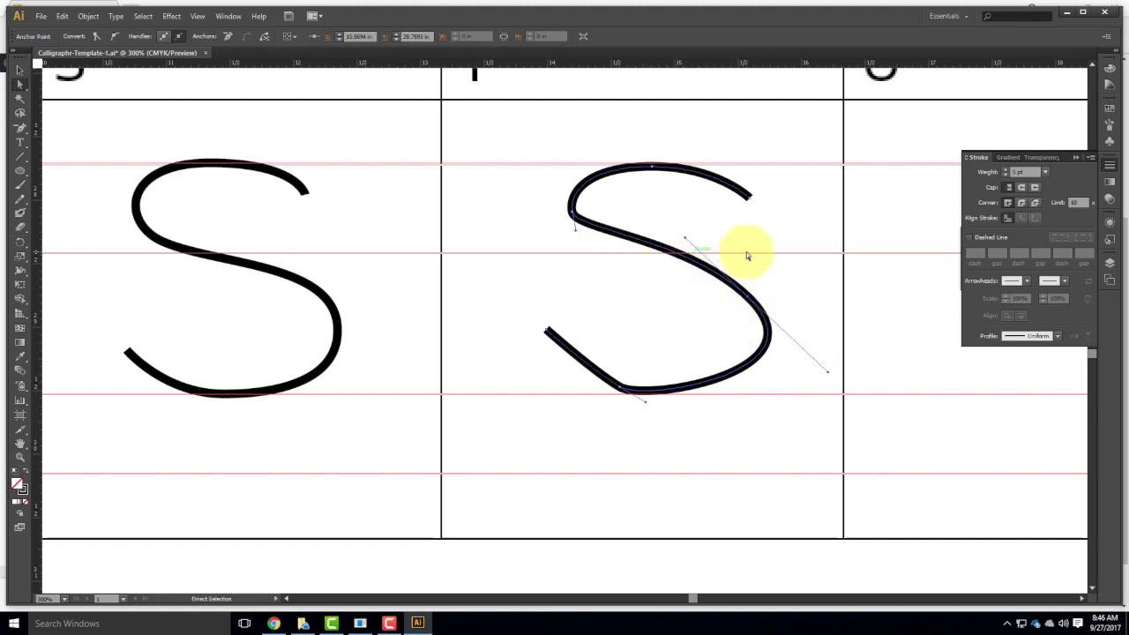
- Round the second S's bottom bowl by lengthening the bottom anchor's handle toward the right and moving the open lower end inward and down
left_click(619, 389)
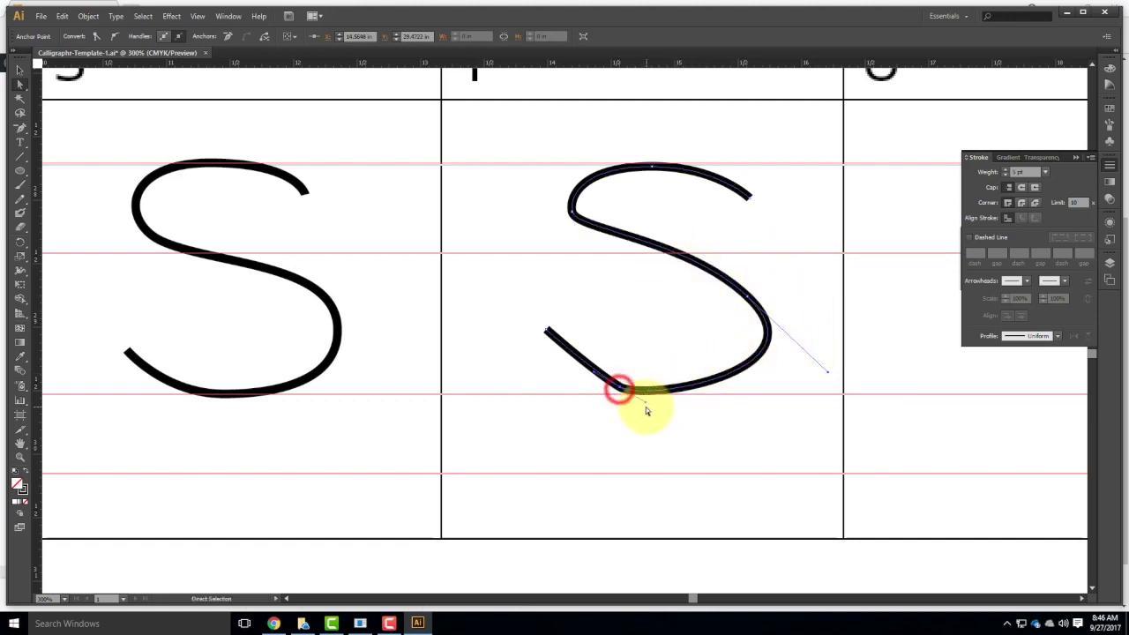
left_click_drag(645, 408, 740, 411)
left_click_drag(588, 381, 569, 353)
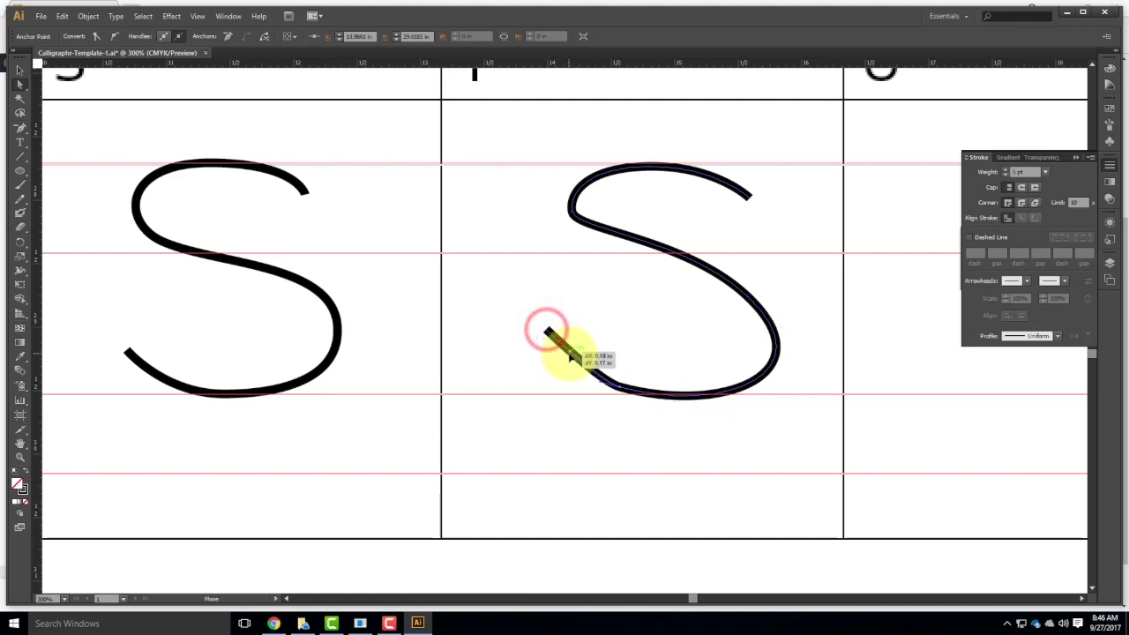
left_click_drag(599, 383, 598, 382)
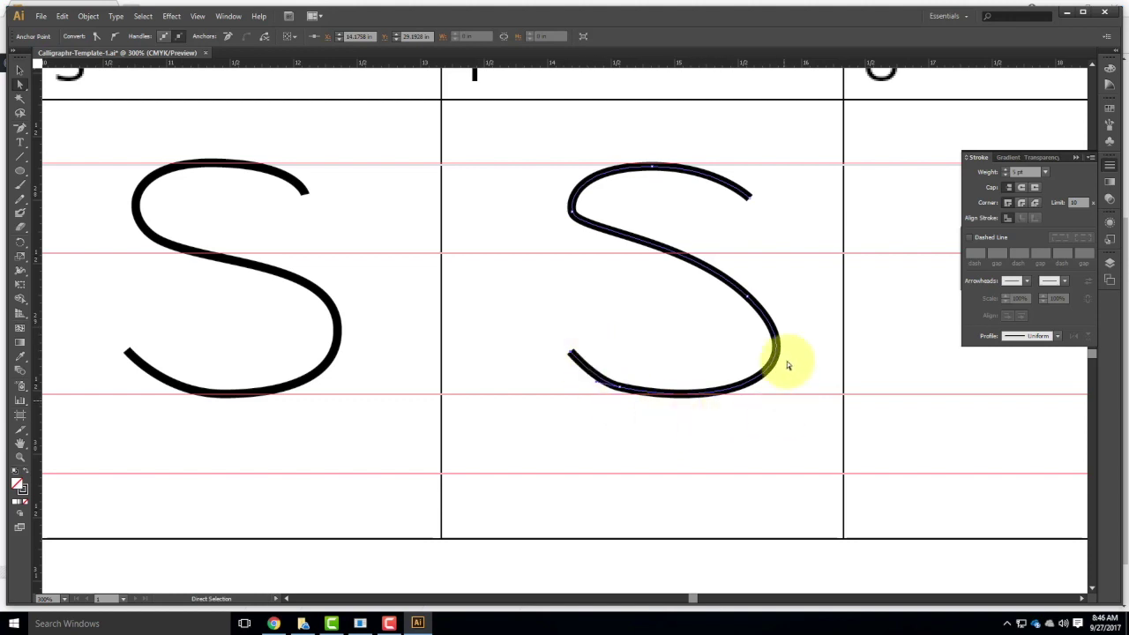
- Reshape the second S's spine by extending the left-bowl anchor's lower handle diagonally downward and shifting that anchor slightly down
left_click(574, 213)
left_click_drag(584, 229, 629, 280)
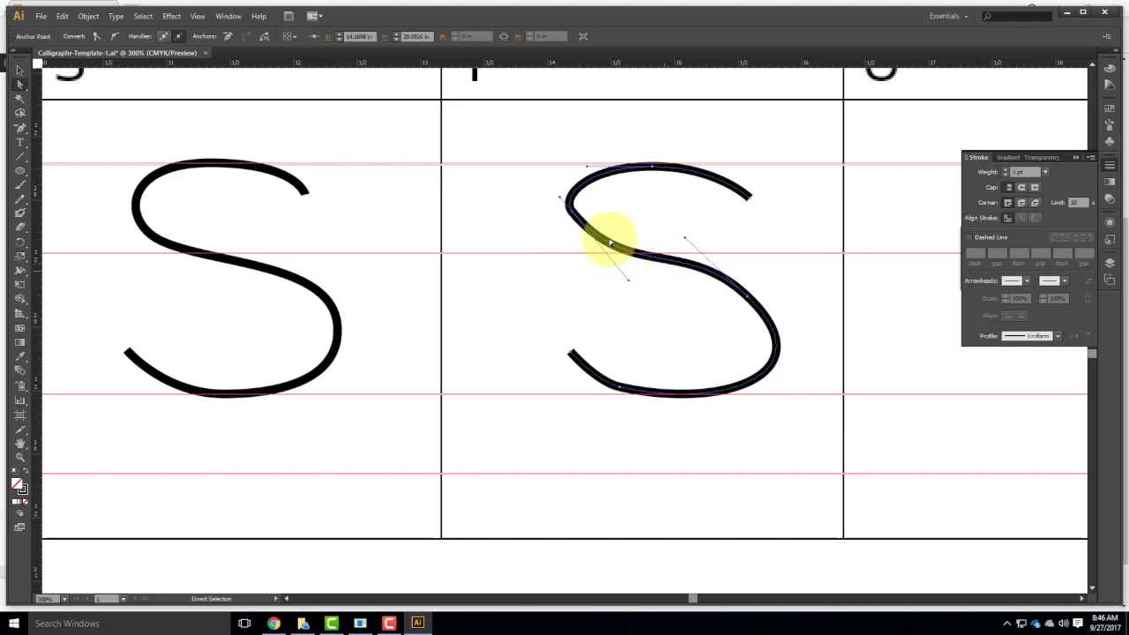
left_click_drag(573, 214, 579, 227)
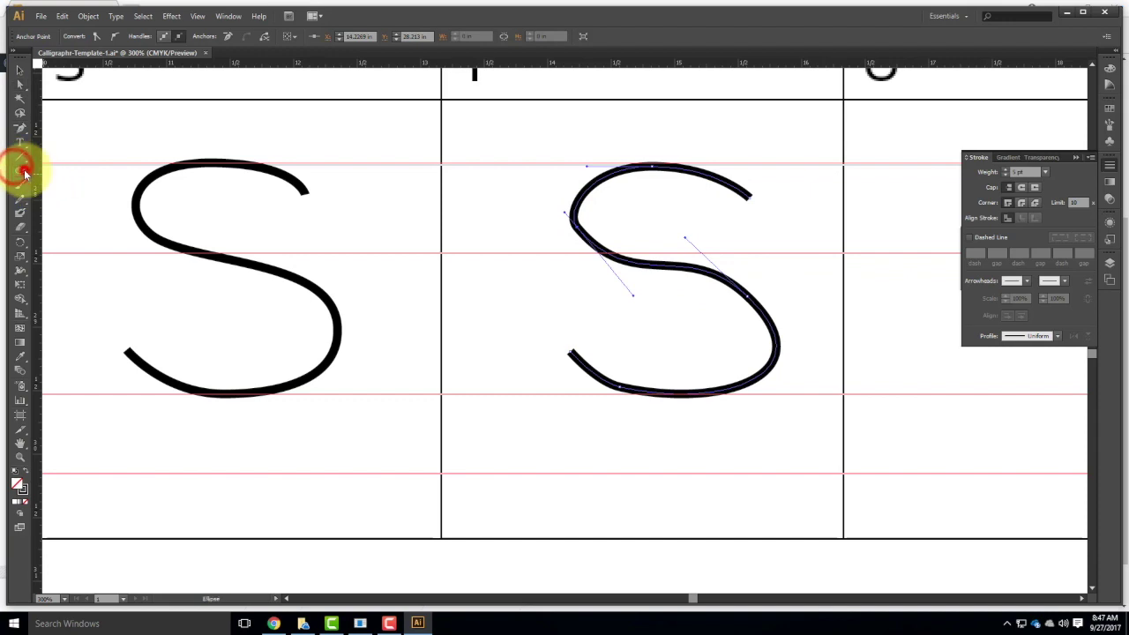
- Draw two stacked ellipses in the U cell, about 1.6 by 0.7 in above the middle guide and 1.75 by 1.1 in below it
left_click_drag(868, 242, 398, 254)
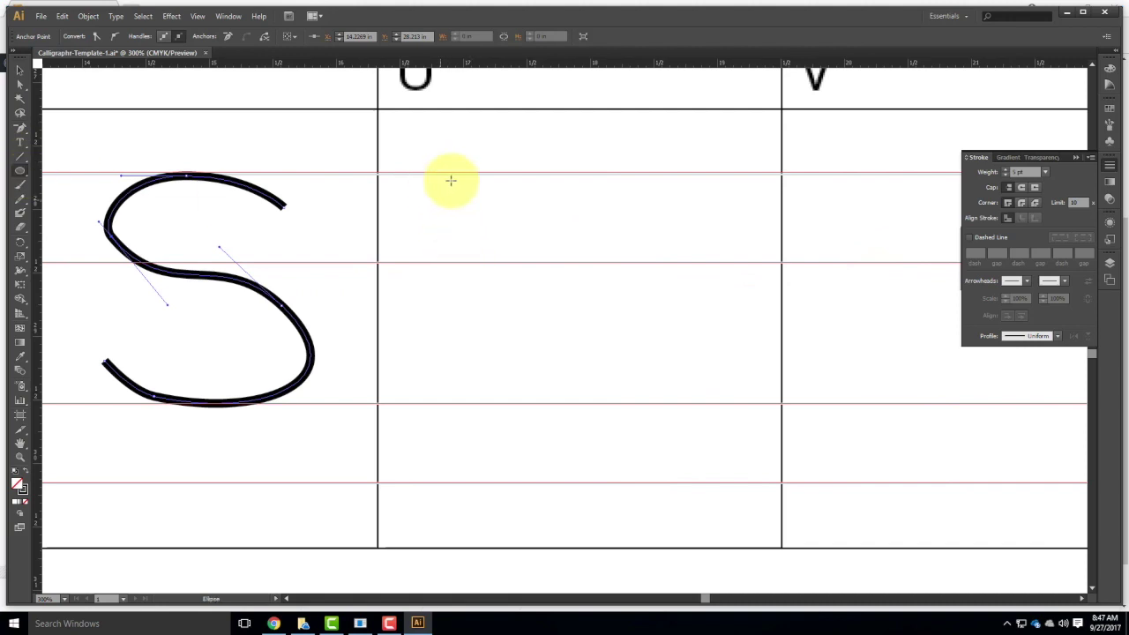
mouse_move(489, 173)
left_mouse_down()
mouse_move(696, 273)
mouse_move(688, 261)
left_mouse_up()
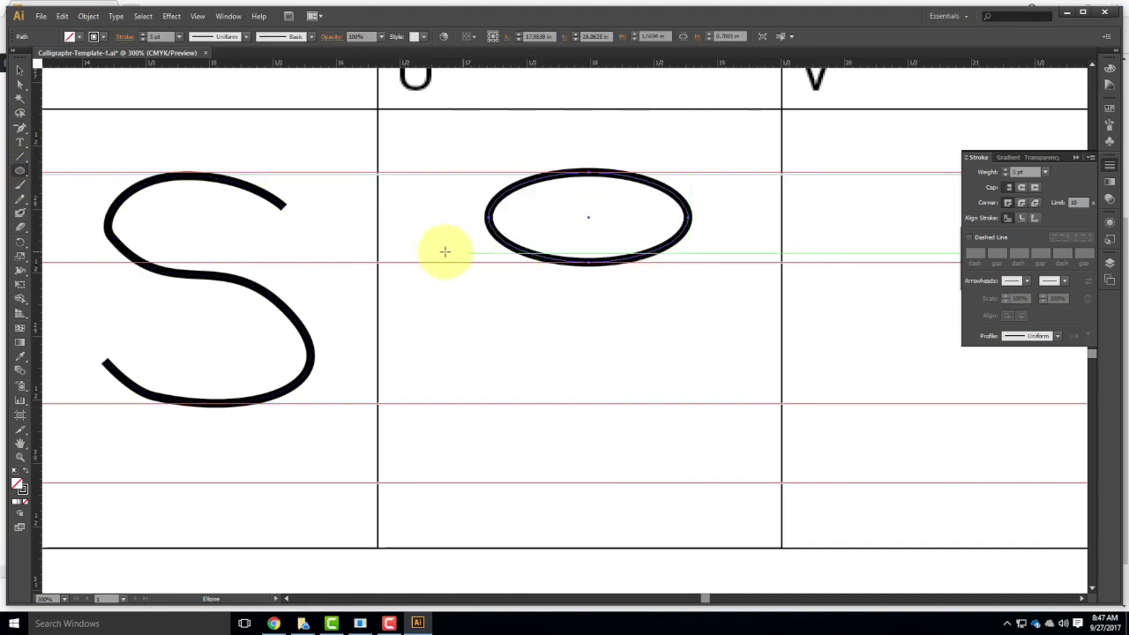
left_click_drag(478, 262, 697, 406)
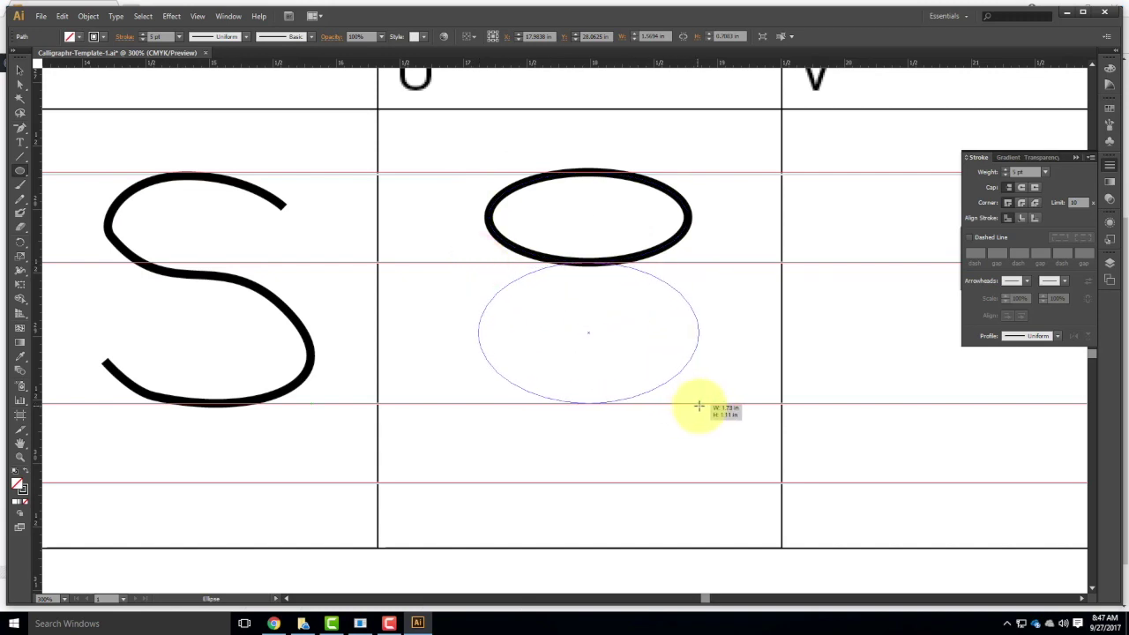
left_click_drag(702, 405, 701, 404)
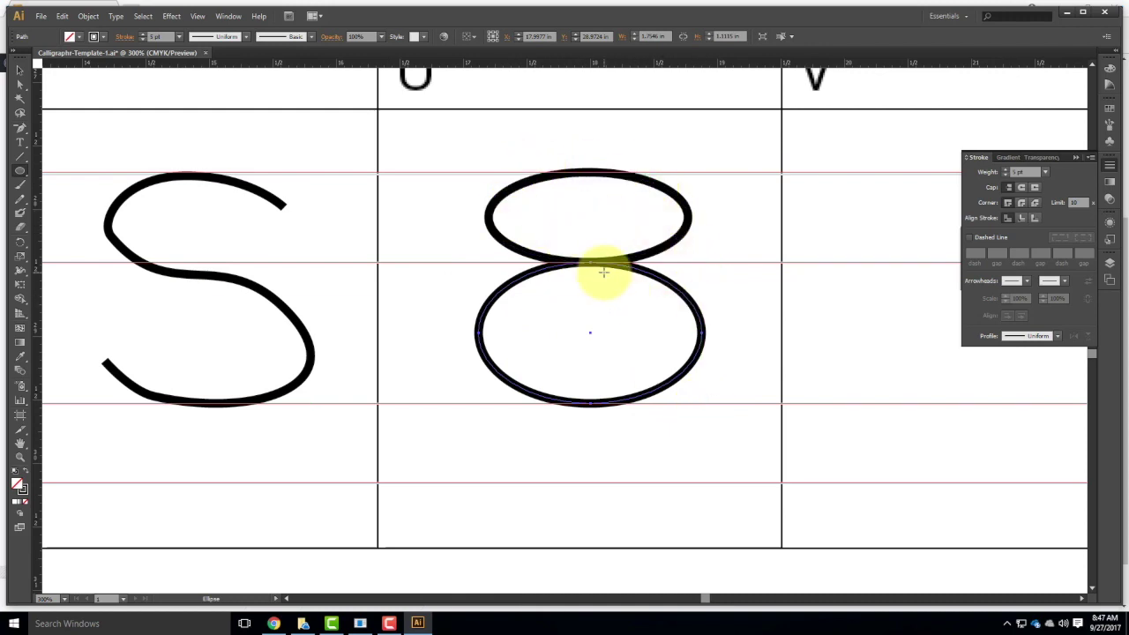
- Open the upper ellipse by adding an anchor point on its upper-right curve and deleting its rightmost anchor
left_click(21, 134)
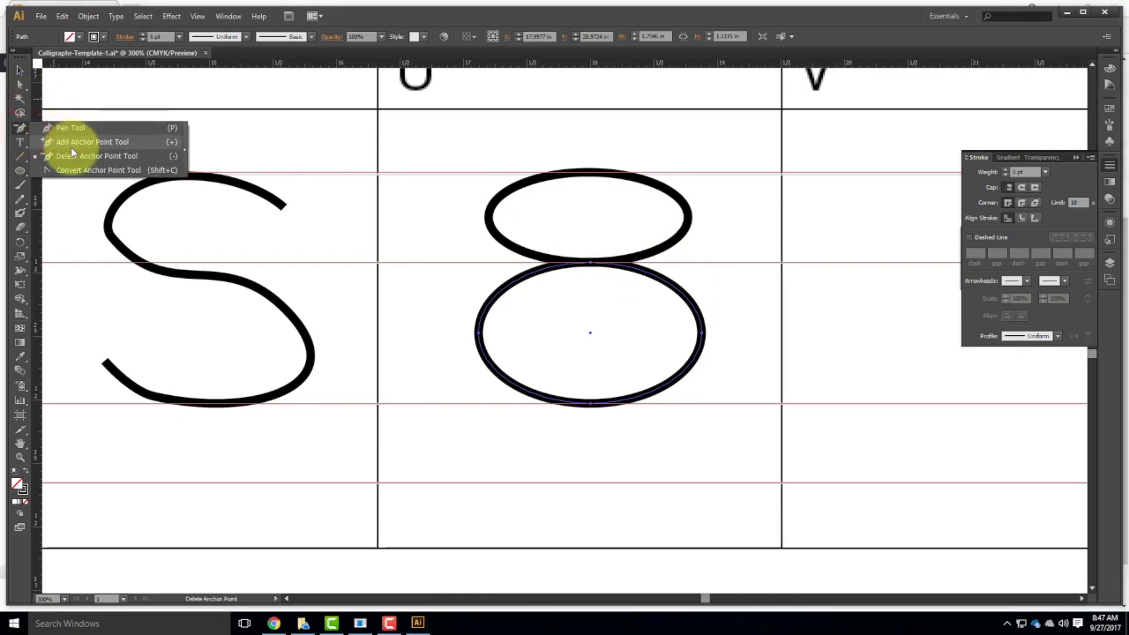
left_click(75, 144)
left_click(654, 183)
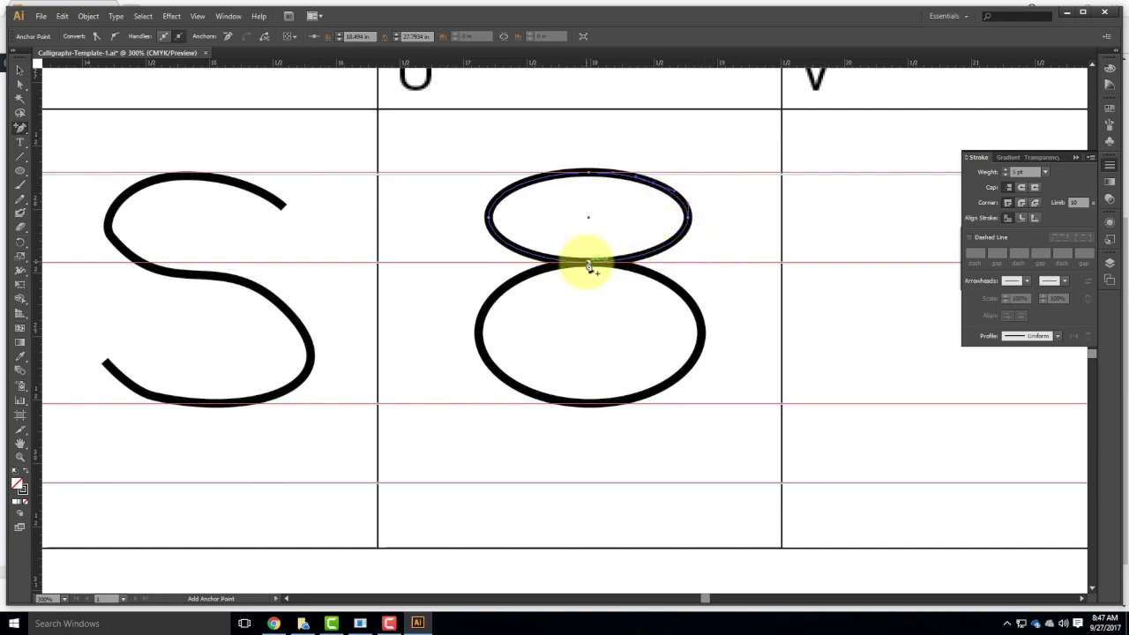
left_click(24, 79)
left_click(21, 83)
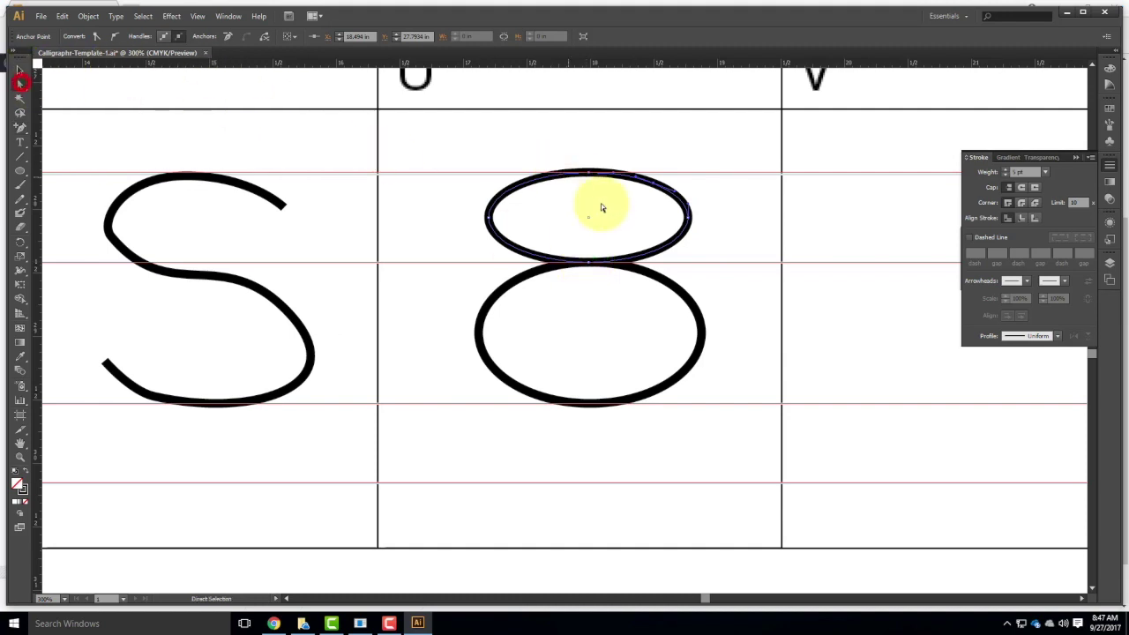
left_click(687, 219)
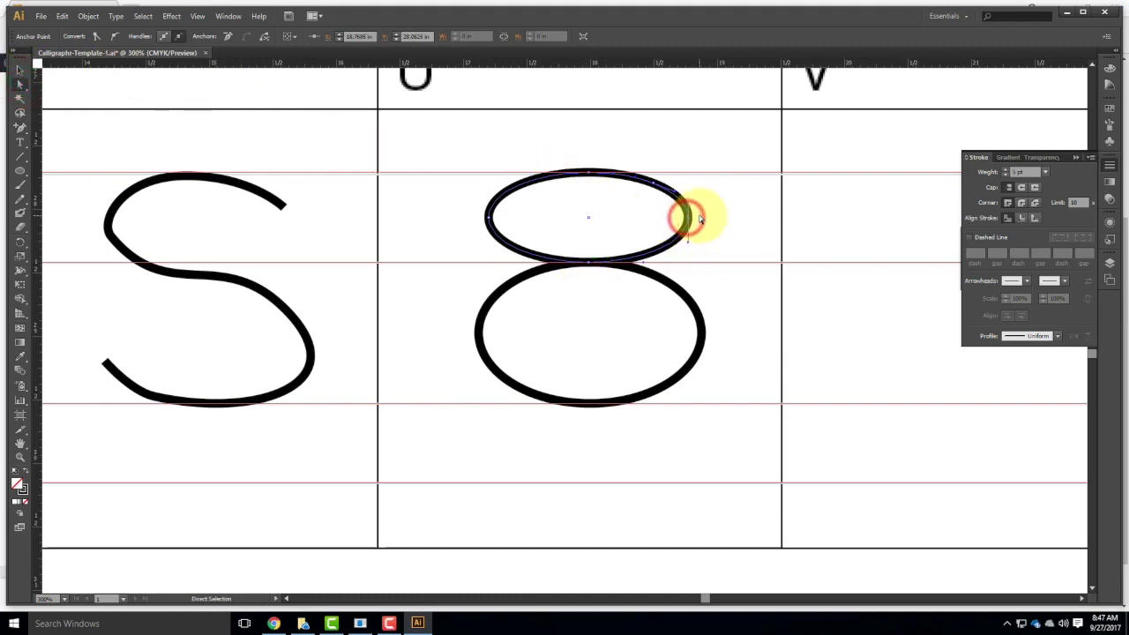
key("Delete")
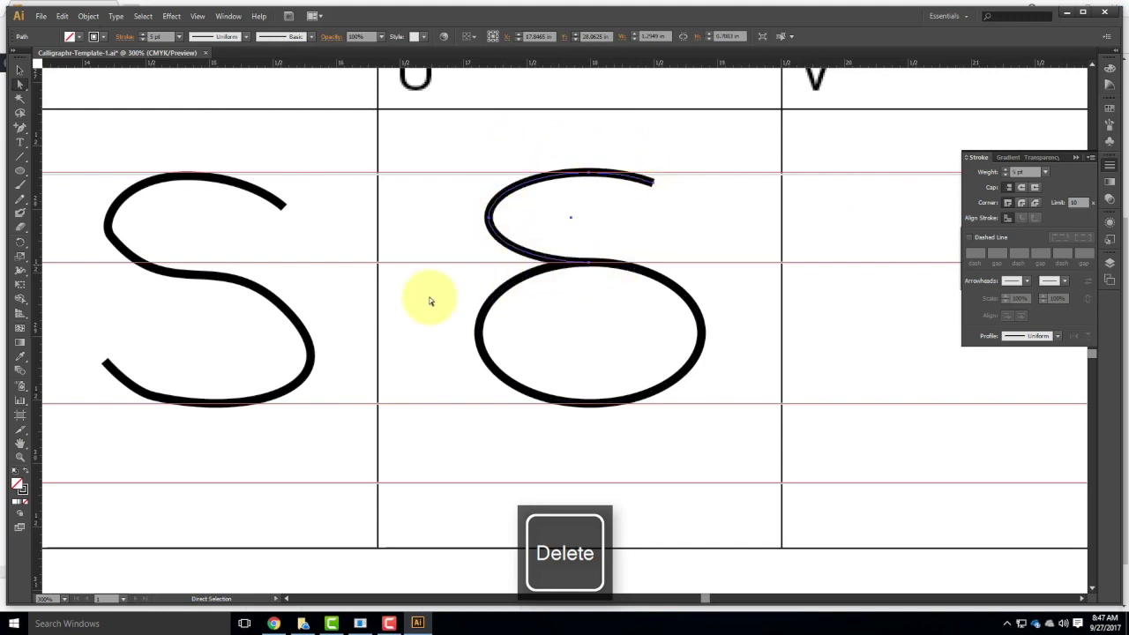
- Open the lower ellipse by adding an anchor point on its lower-left curve and deleting its leftmost anchor
left_click(19, 128)
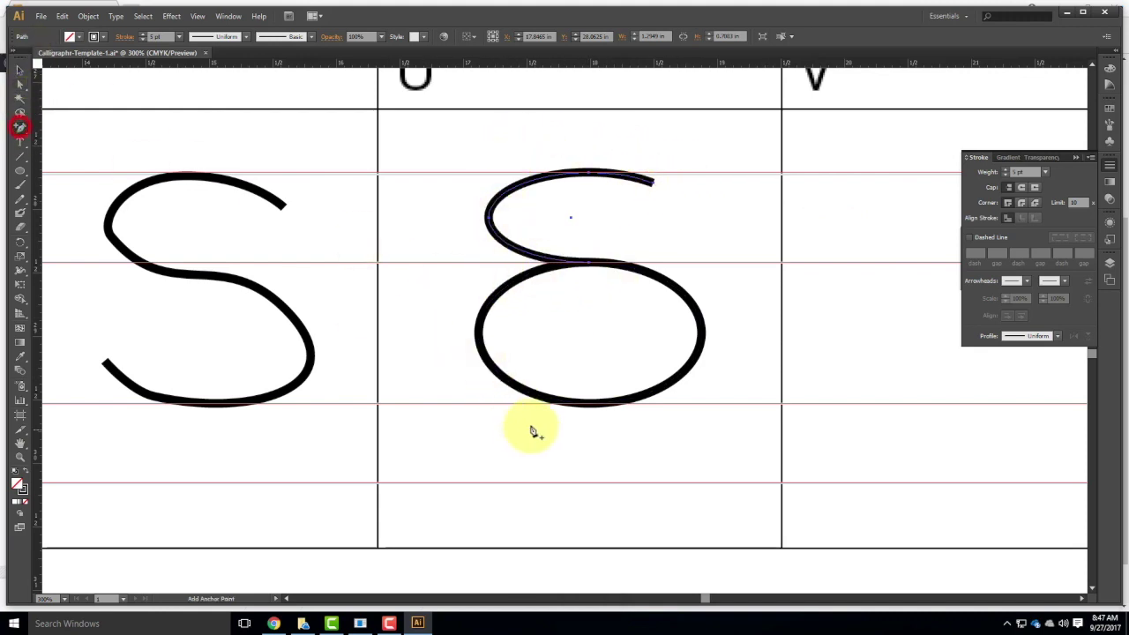
left_click(496, 372)
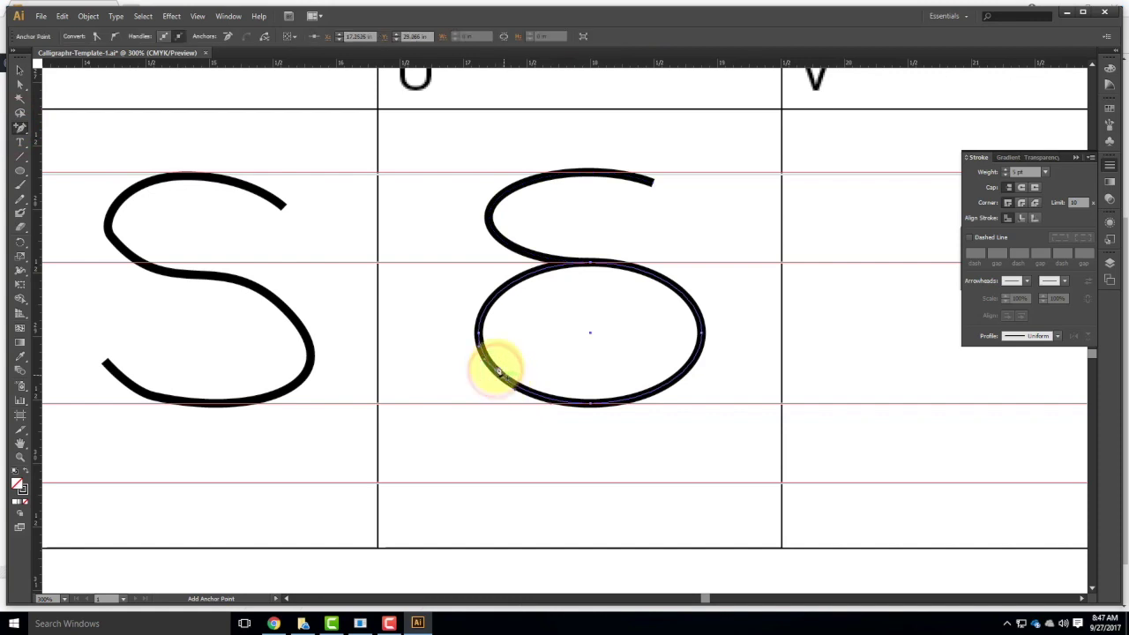
left_click(19, 84)
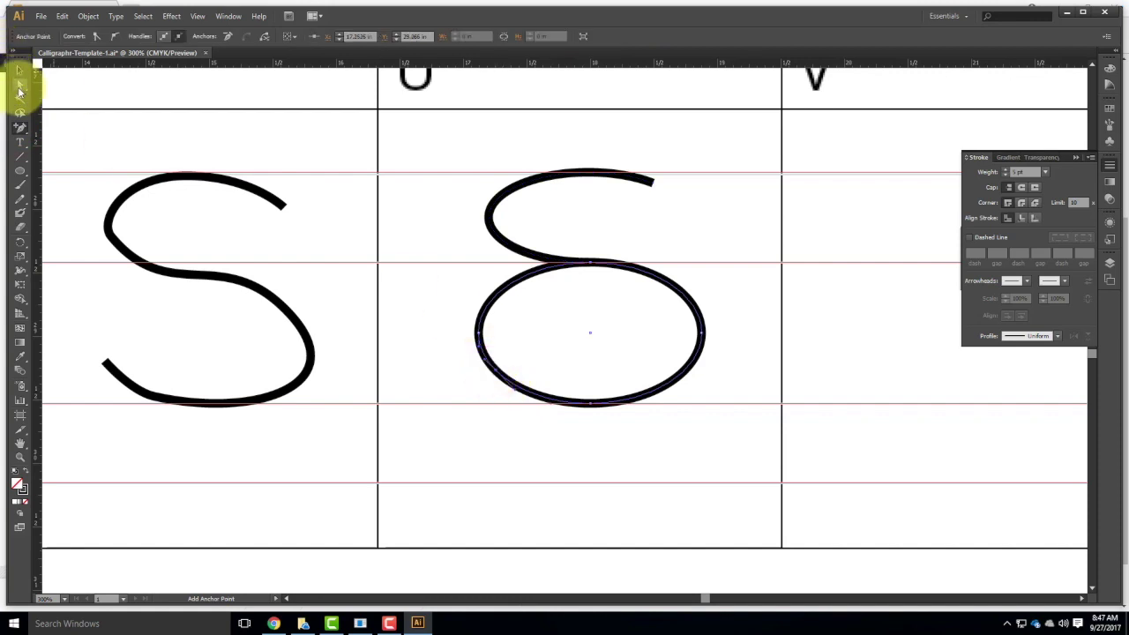
left_click(479, 336)
key("Delete")
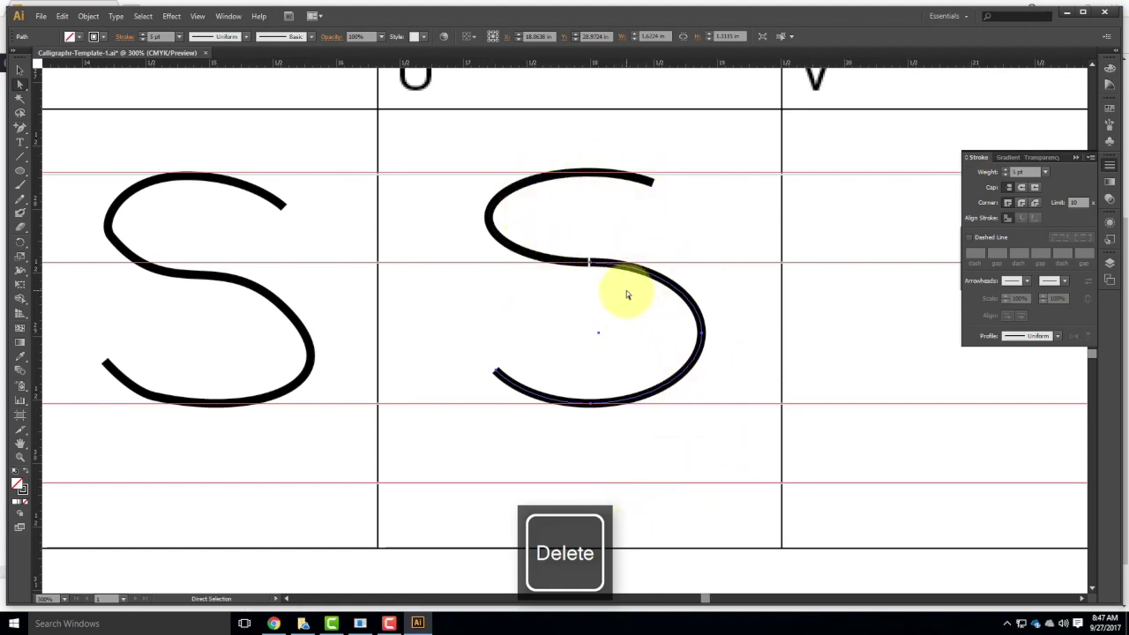
- Snap the lower curve's top end point onto the upper curve's end point at the middle guide, closing the gap
key("ctrl+equal")
key("ctrl+equal")
key("ctrl+equal")
key("ctrl+equal")
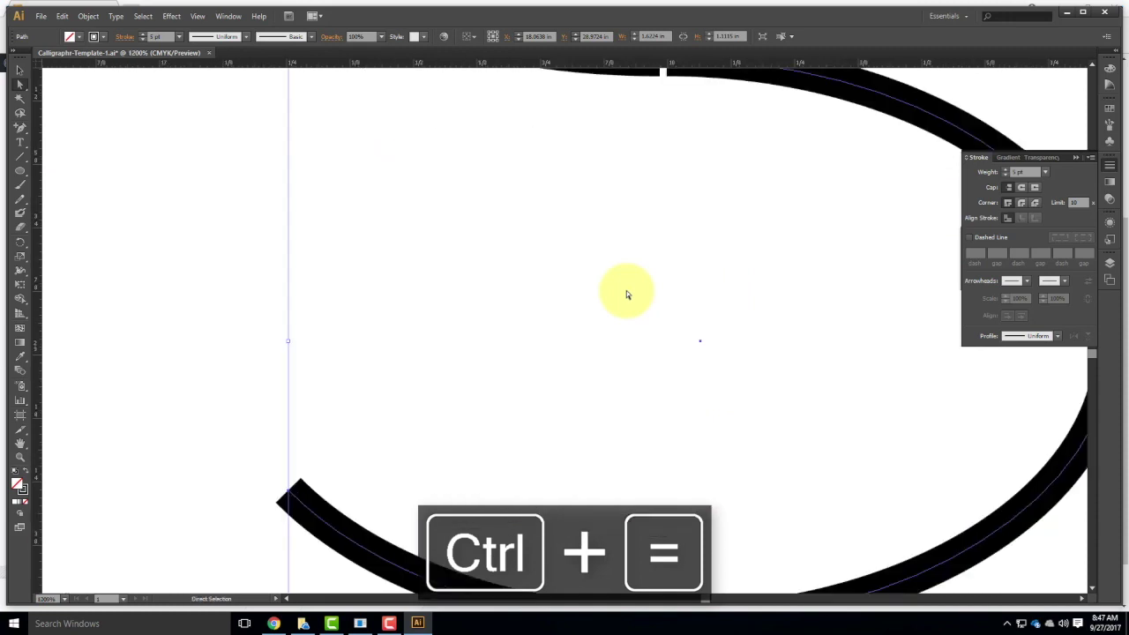
left_click_drag(690, 210, 615, 396)
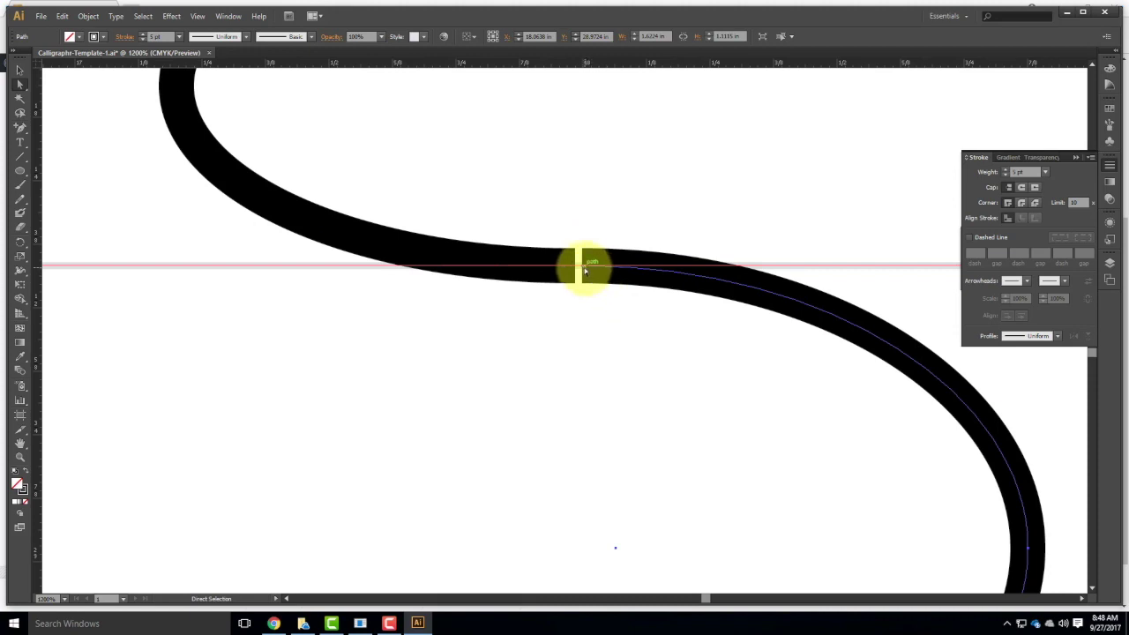
left_click(582, 268)
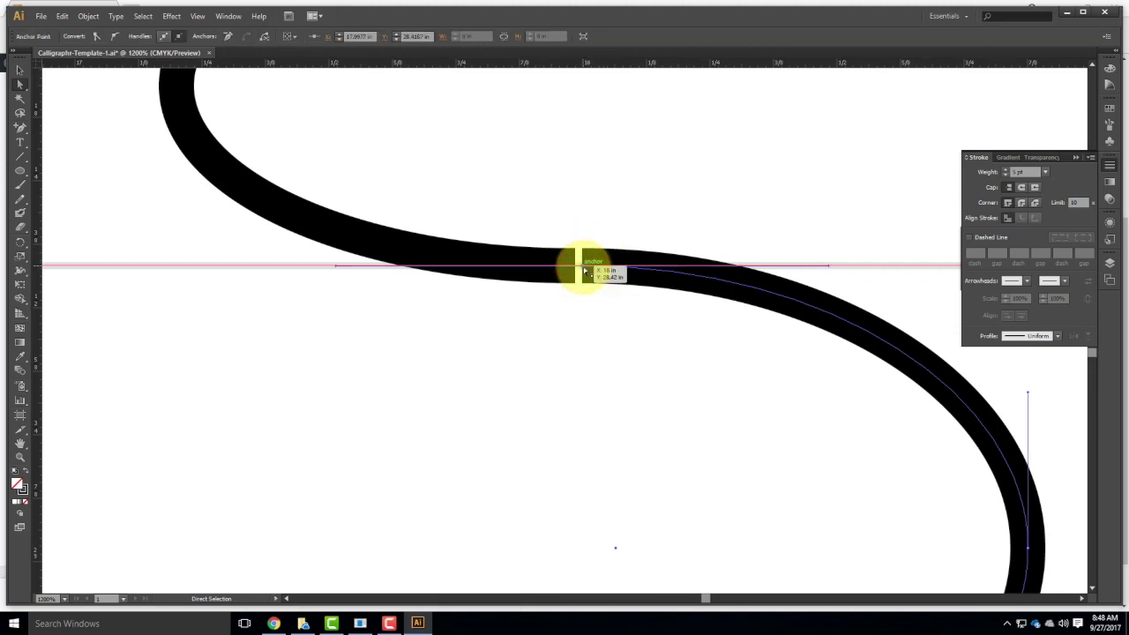
left_click_drag(583, 269, 579, 265)
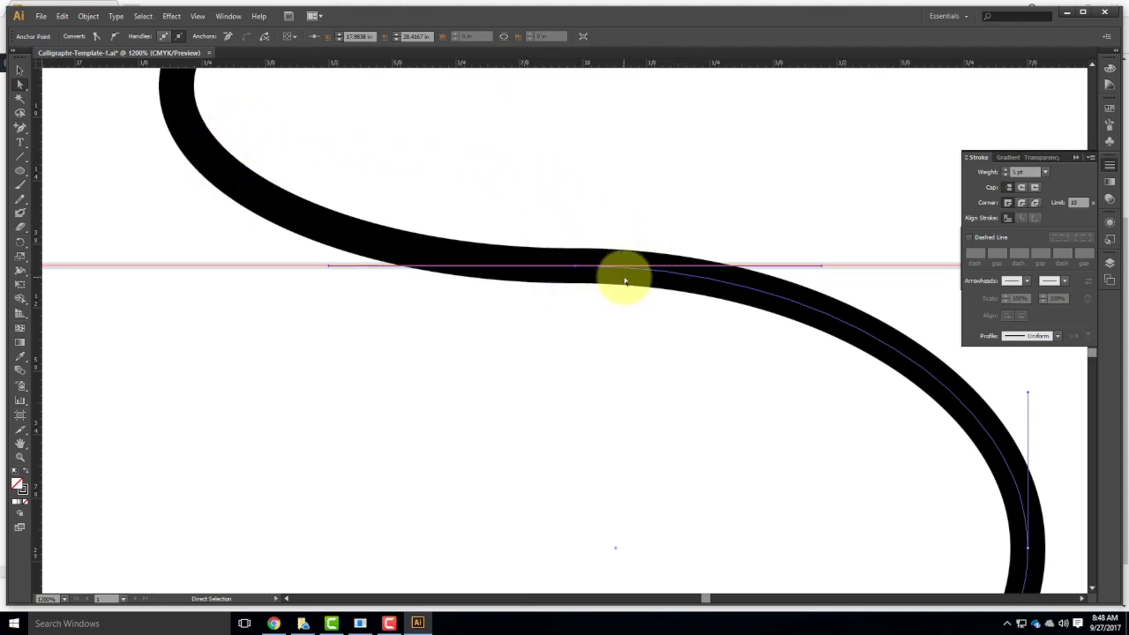
- Connect the two overlapping end points at the middle of the S into one continuous path and select the joined anchor
left_click(518, 193)
left_click_drag(624, 339, 610, 297)
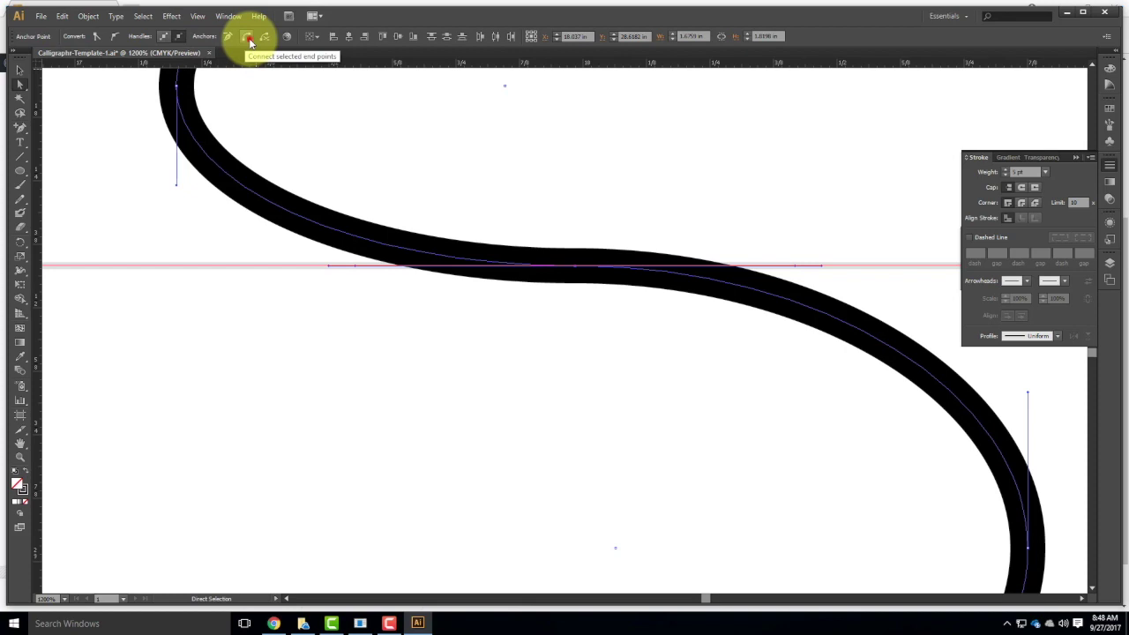
left_click(249, 40)
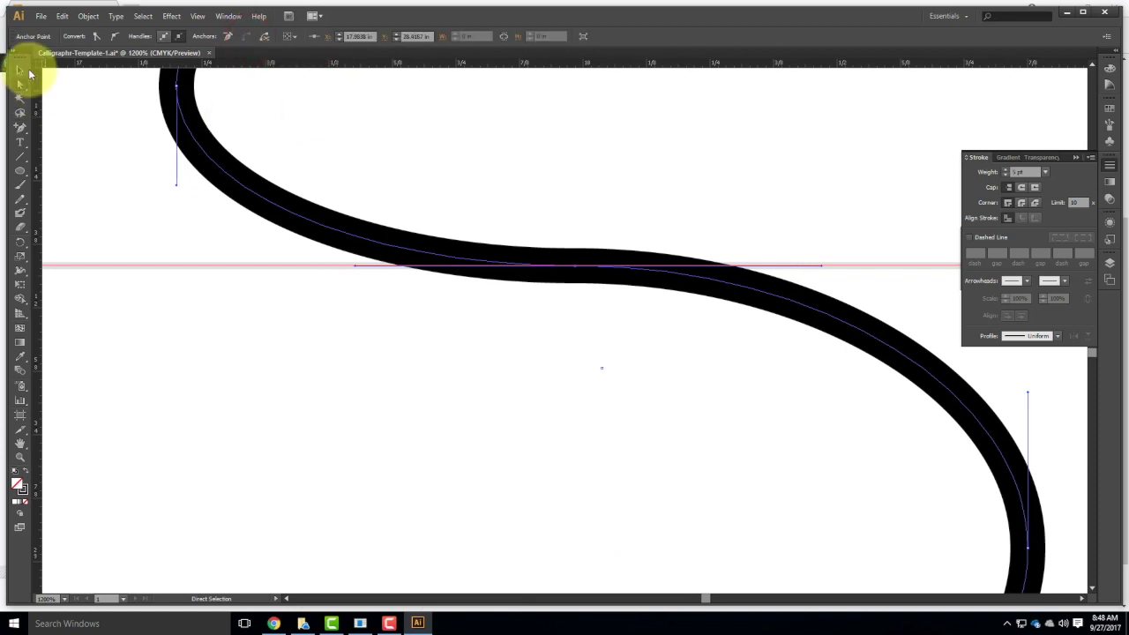
left_click(20, 84)
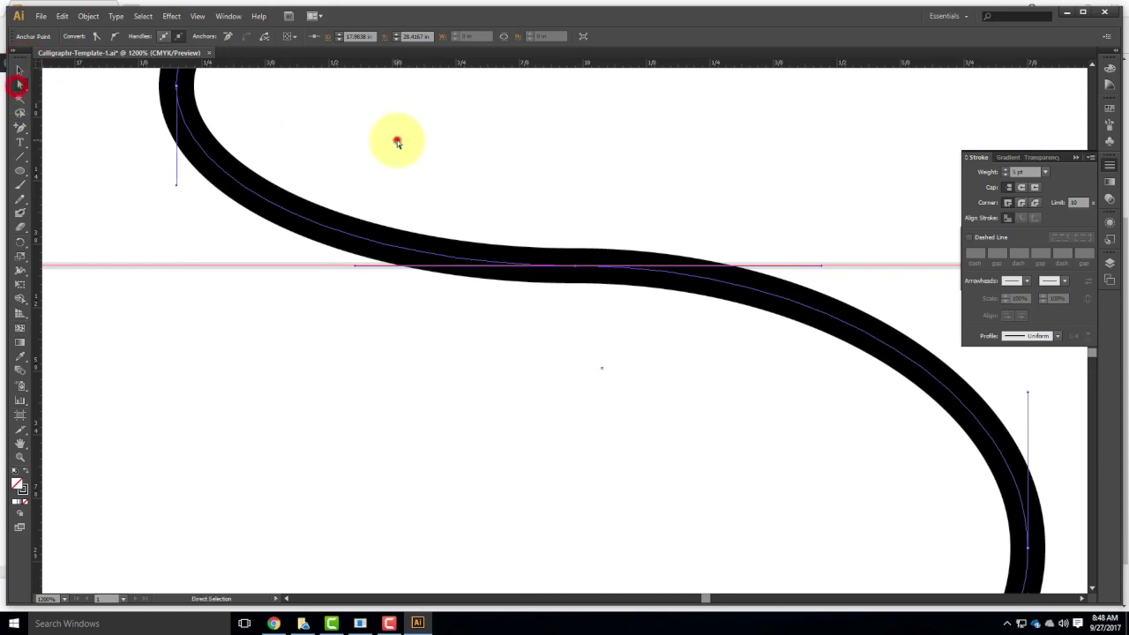
left_click(397, 140)
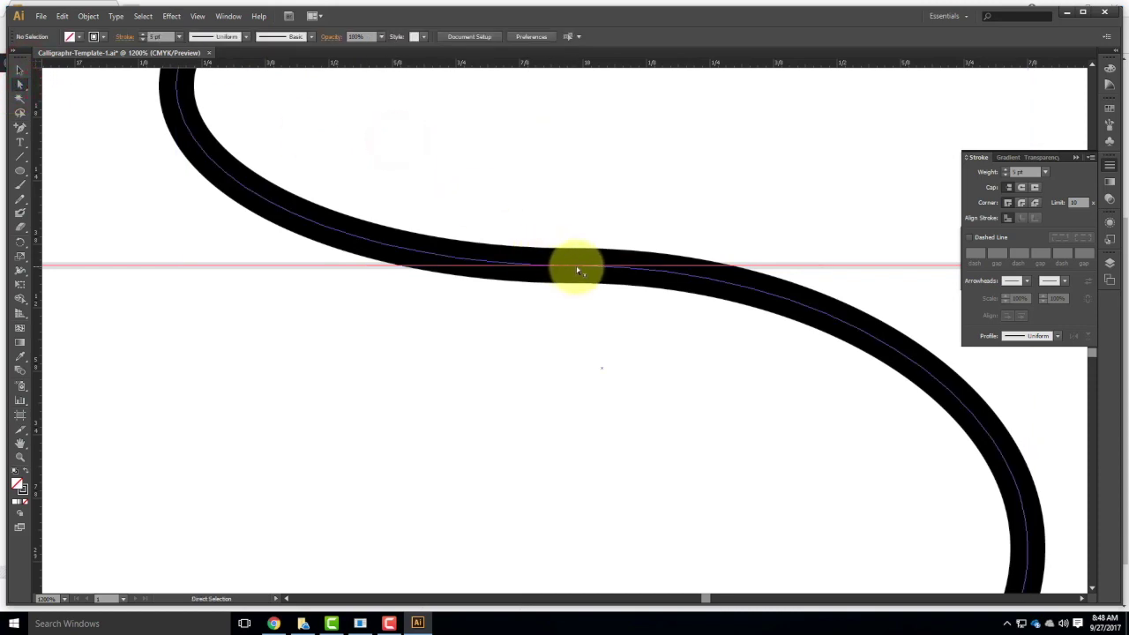
left_click(575, 267)
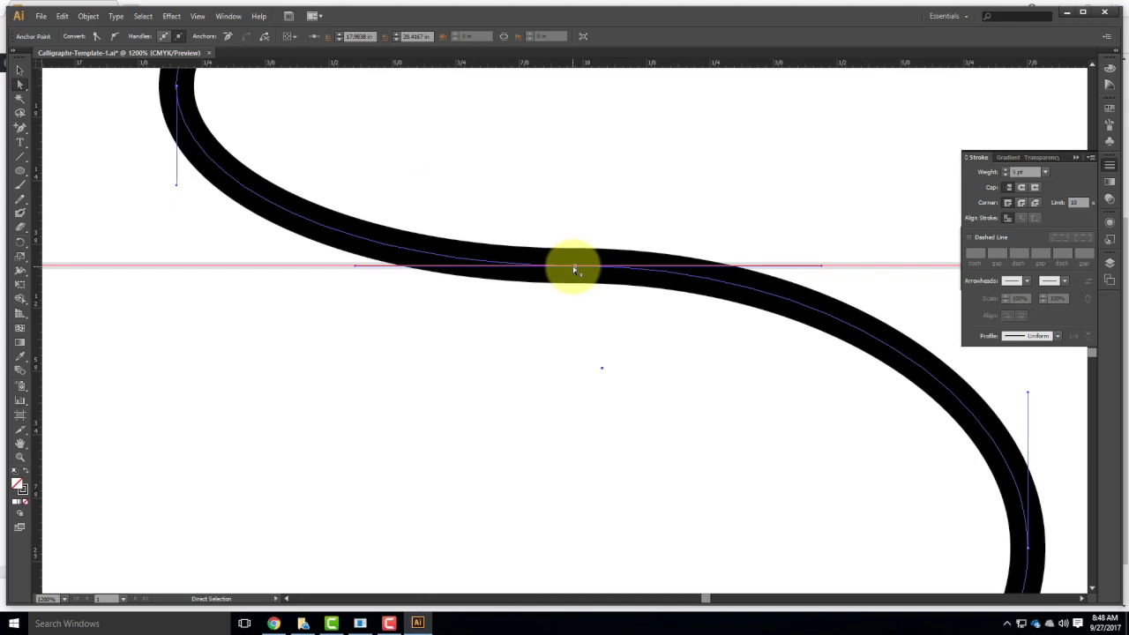
- Draw two separate straight Pen segments, each about 0.5 in long, beside the S so that their upper ends nearly meet
left_click(744, 157)
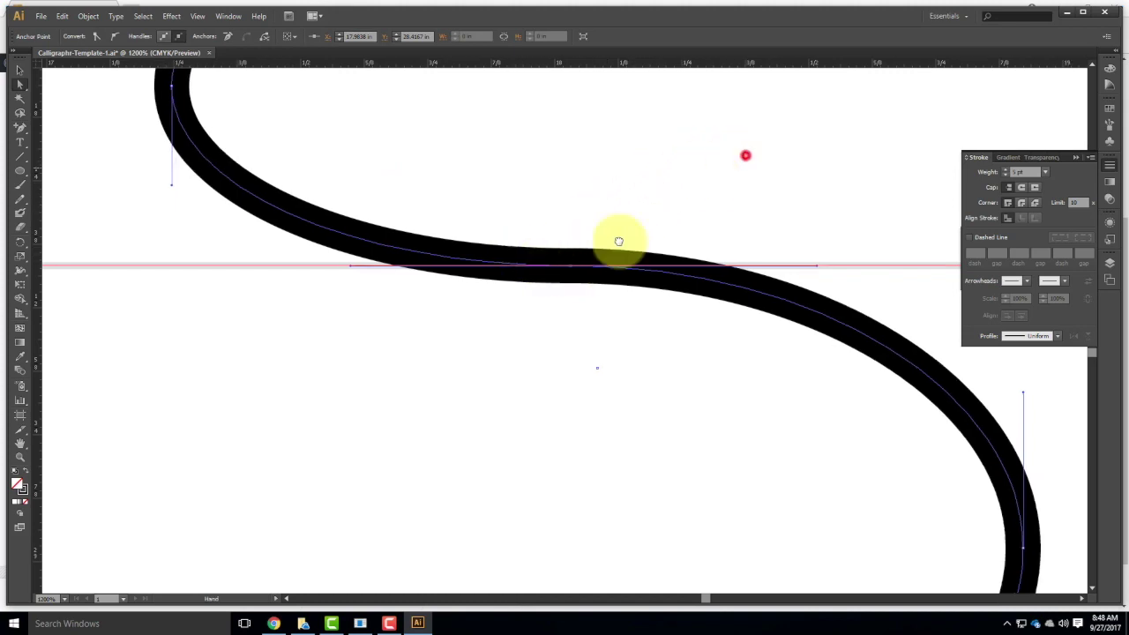
scroll(617, 239, "right", 5)
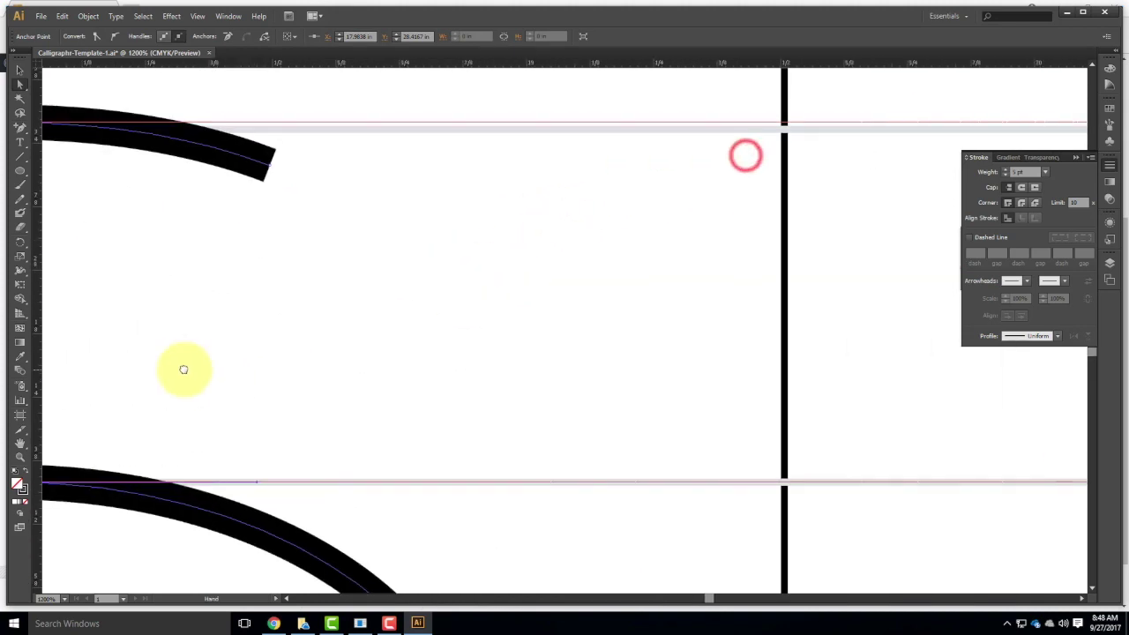
left_click(24, 130)
left_click(318, 329)
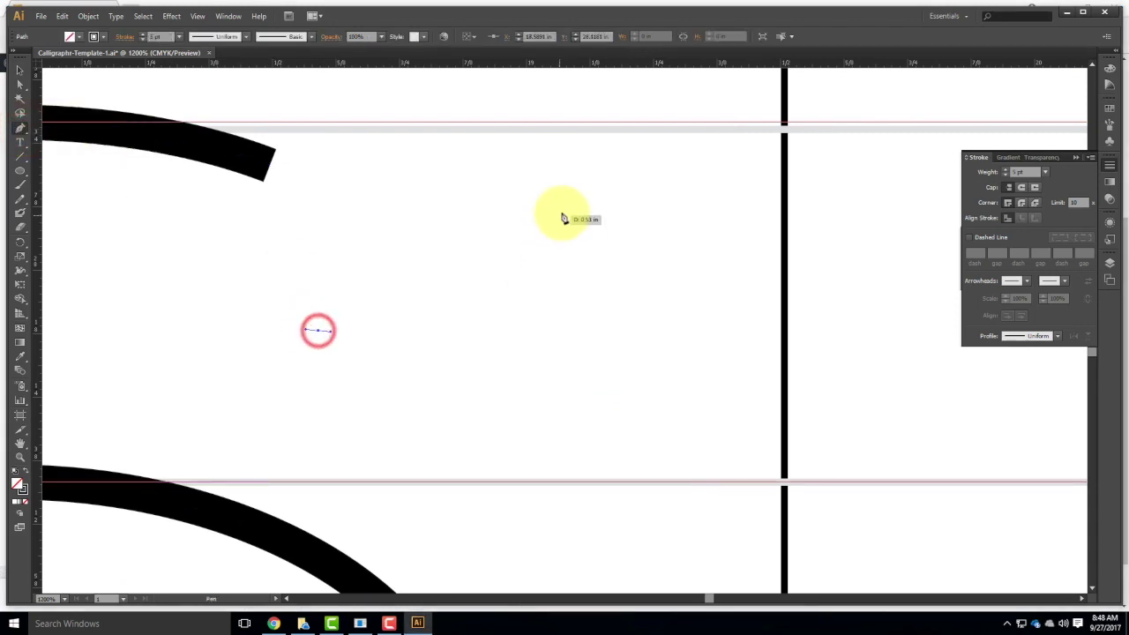
left_click(564, 206)
left_click(20, 74)
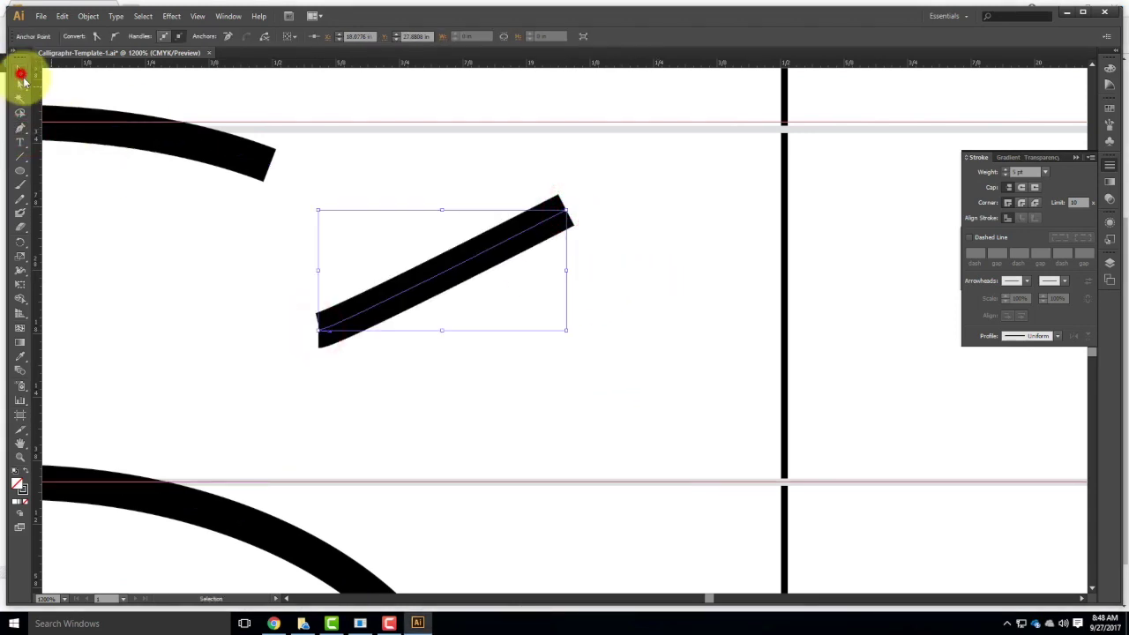
left_click(20, 128)
left_click(704, 431)
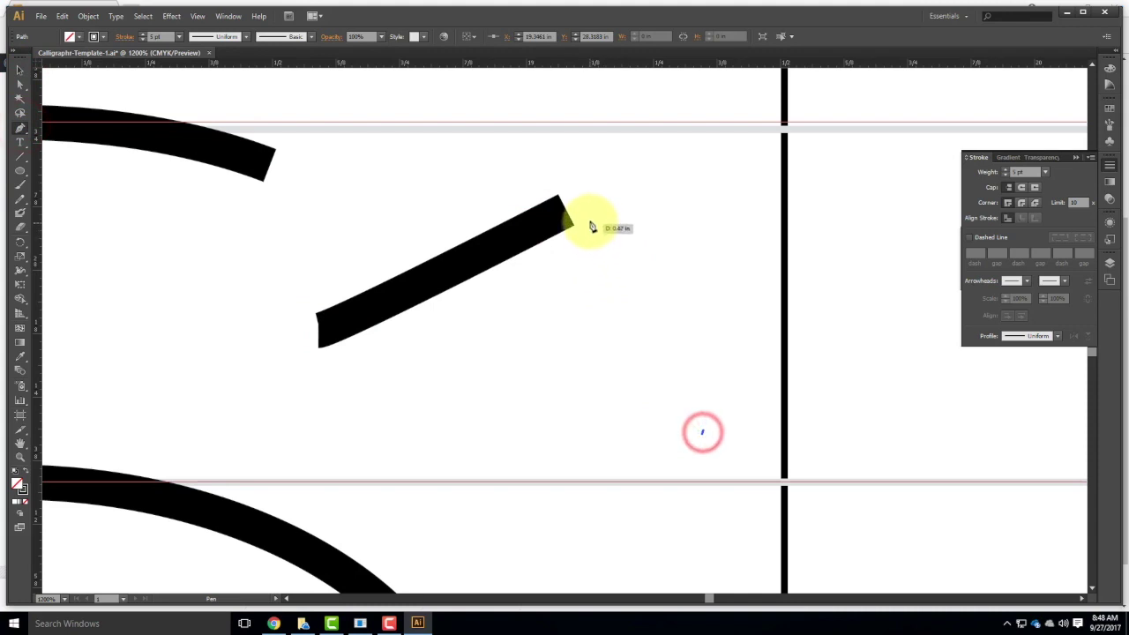
left_click(589, 222)
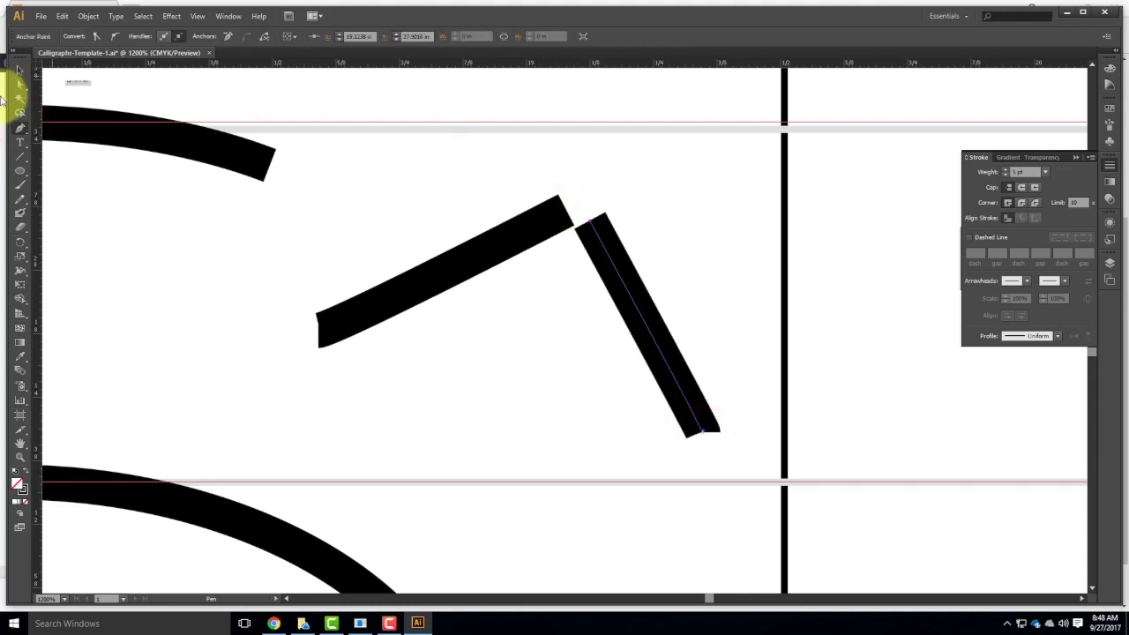
- Select the neighbouring upper ends of the two straight segments and connect them into one path
left_click(19, 85)
mouse_move(503, 165)
left_mouse_down()
mouse_move(630, 252)
mouse_move(593, 238)
left_mouse_up()
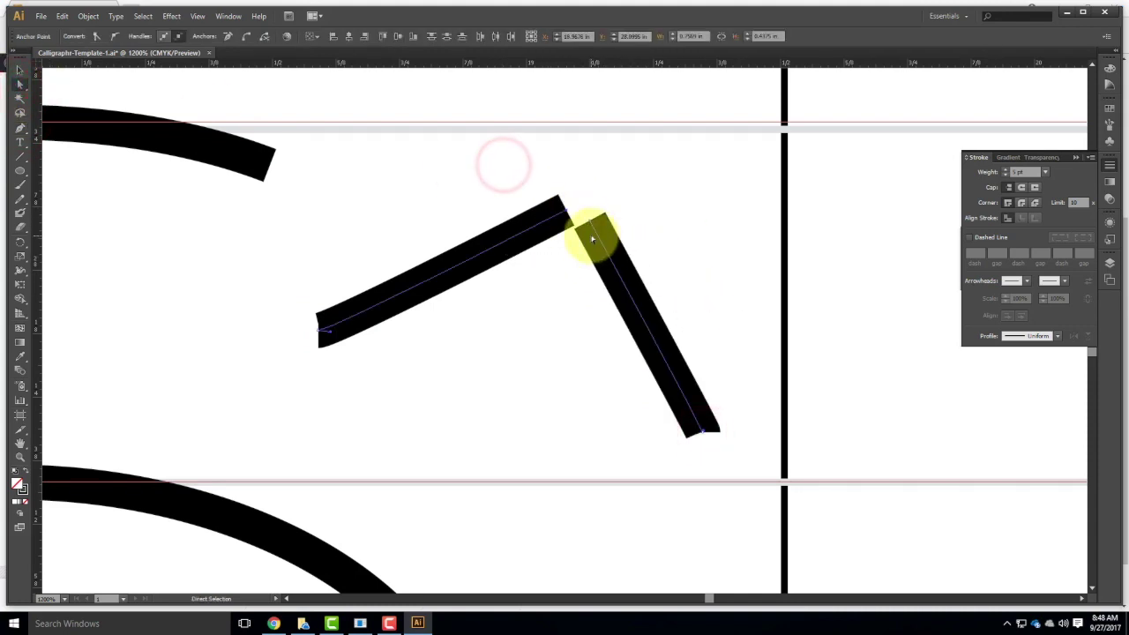
left_click(245, 38)
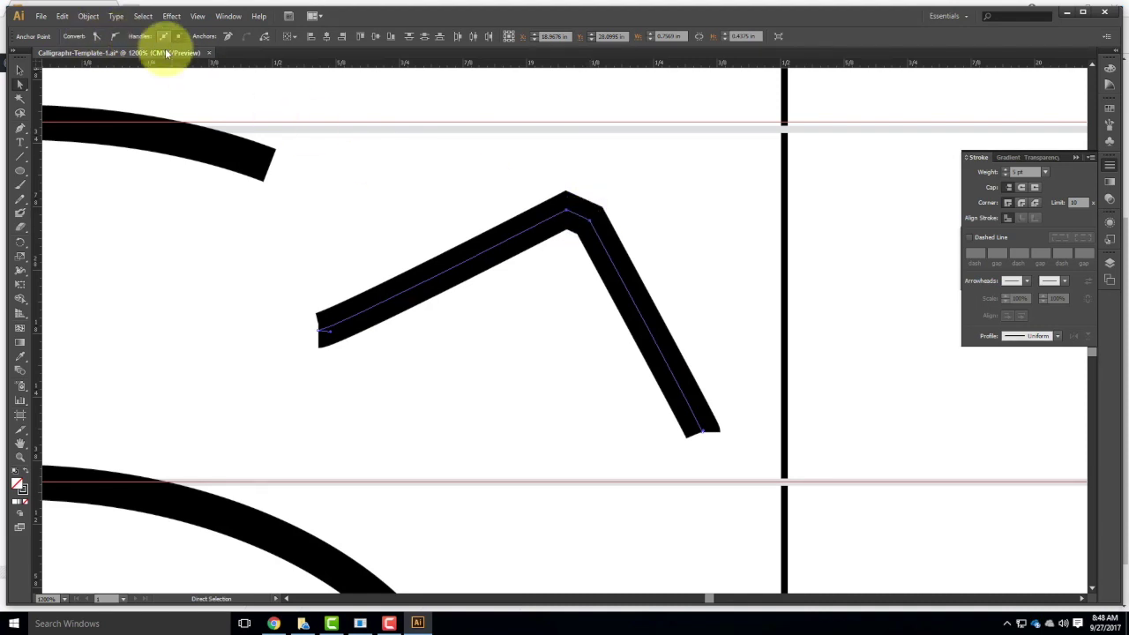
- Convert both anchors at the peak of the joined practice line to smooth points
left_click(570, 213)
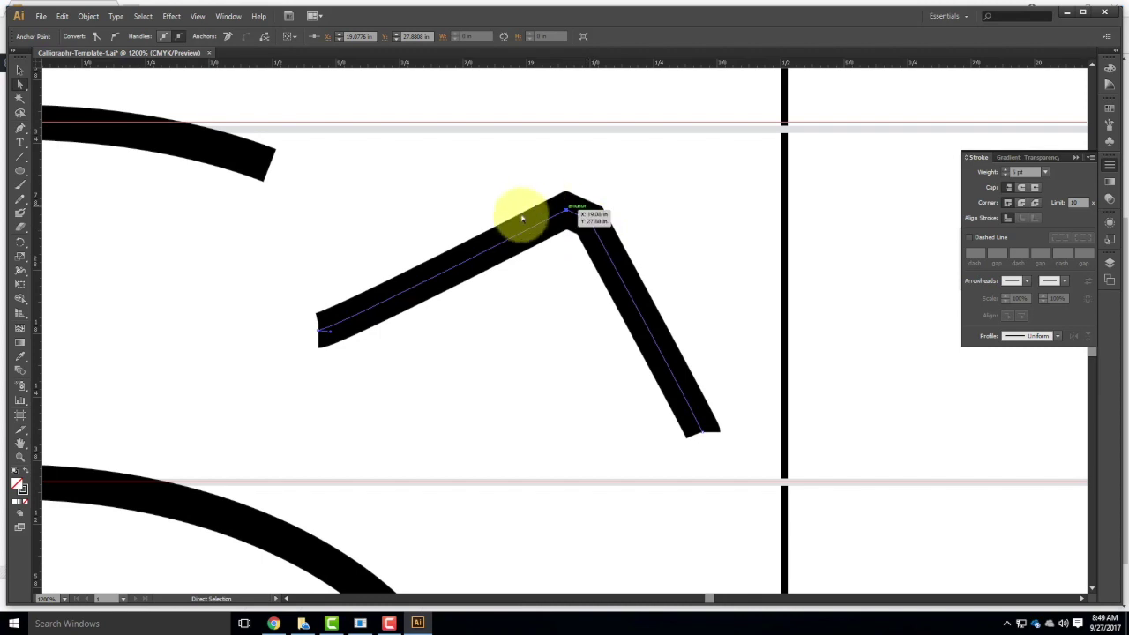
left_click(116, 37)
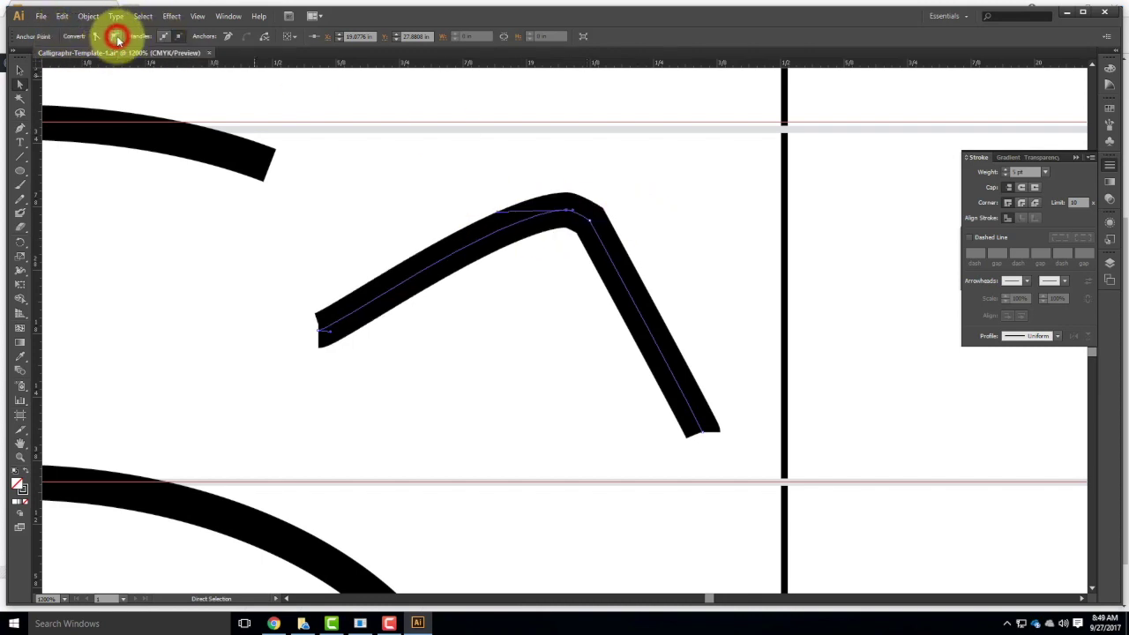
left_click(591, 222)
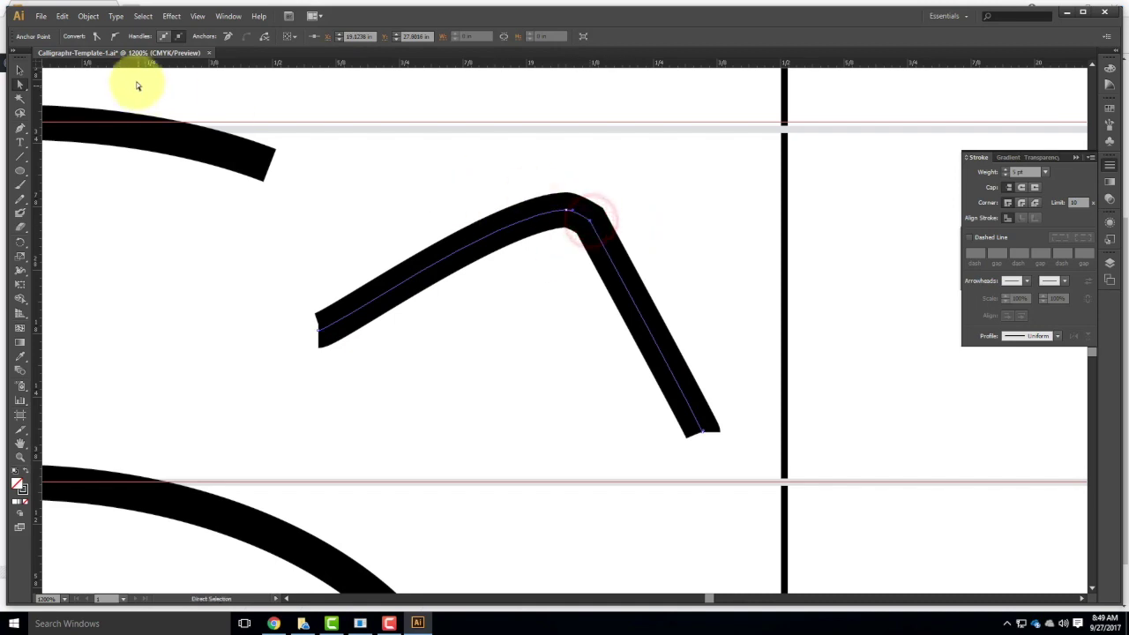
left_click(116, 36)
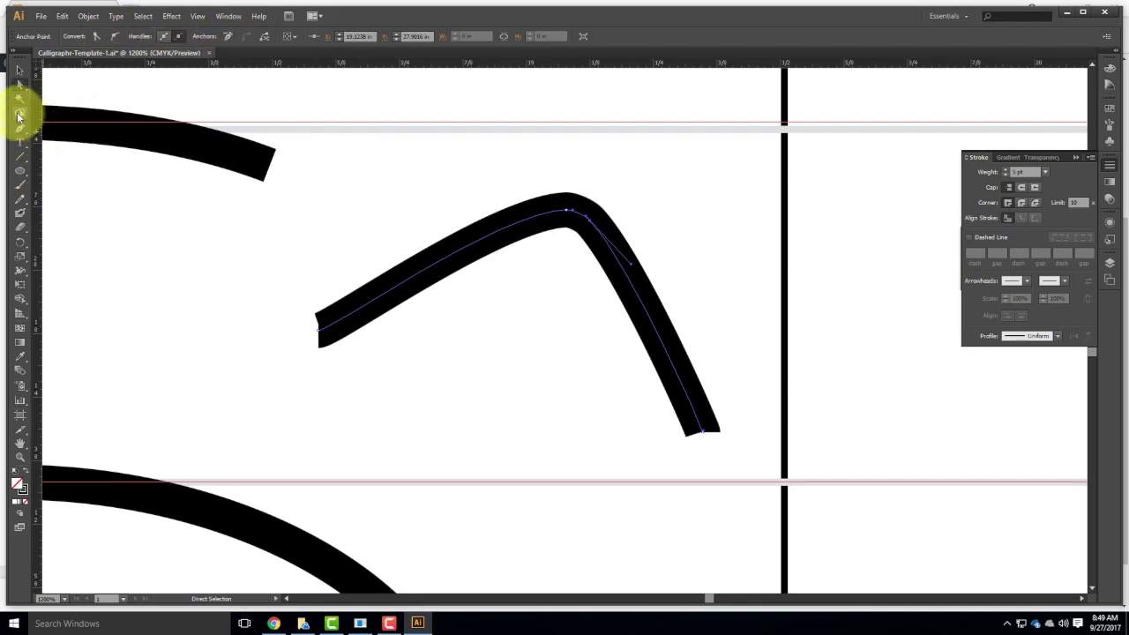
- Delete the first of the two peak anchors and lengthen the remaining anchor's handle to round the bend
left_click_drag(19, 133, 50, 155)
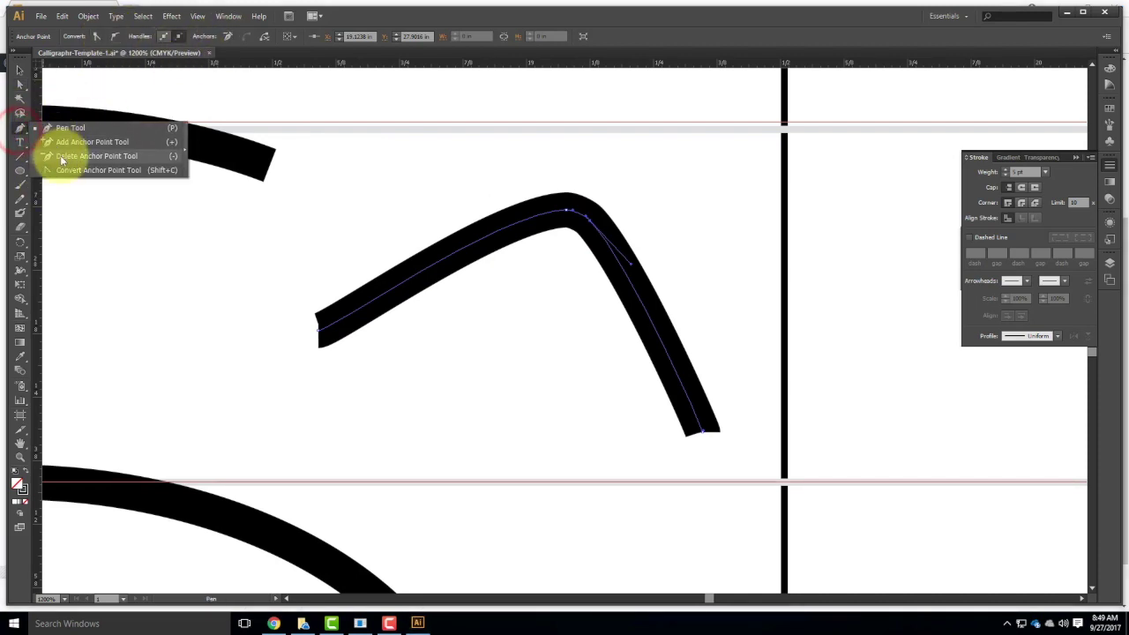
left_click(569, 216)
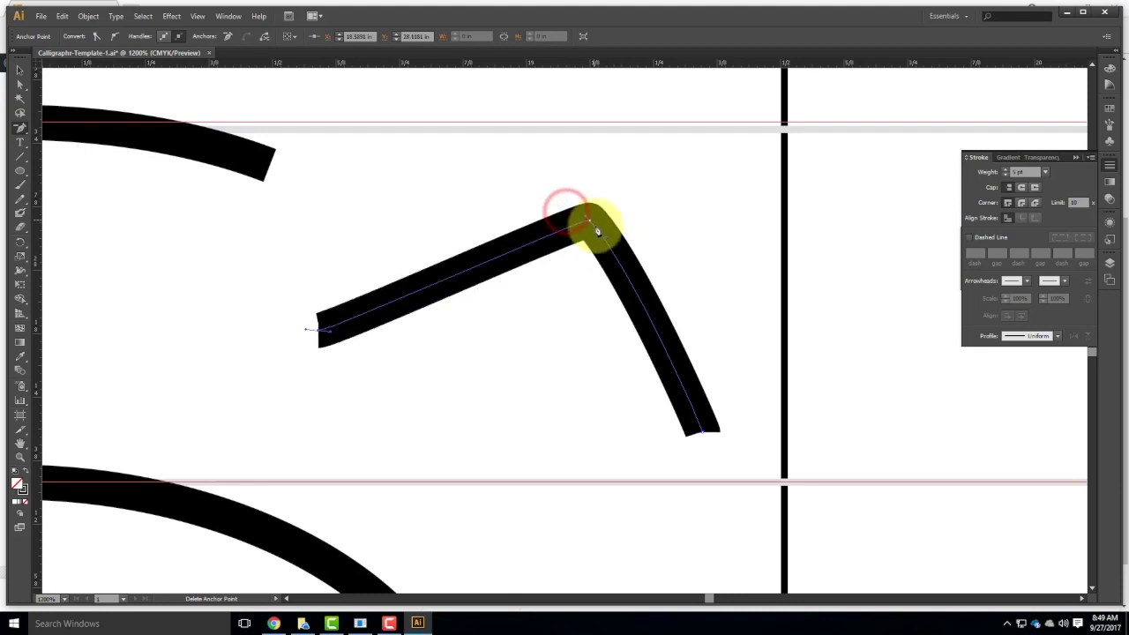
left_click(19, 84)
left_click(20, 85)
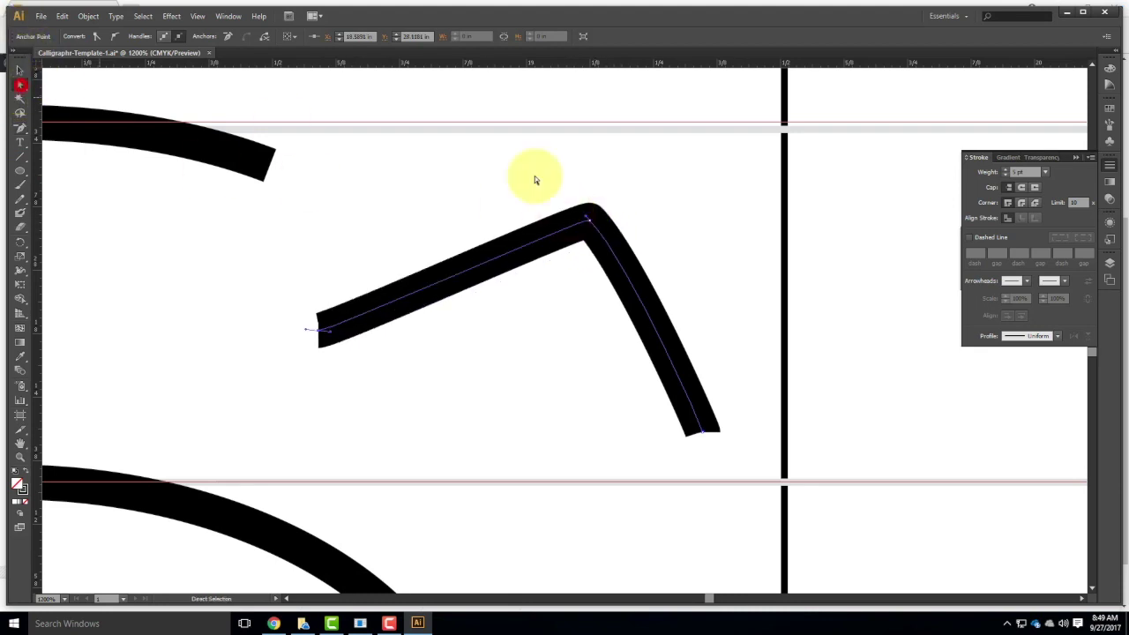
left_click_drag(586, 219, 521, 196)
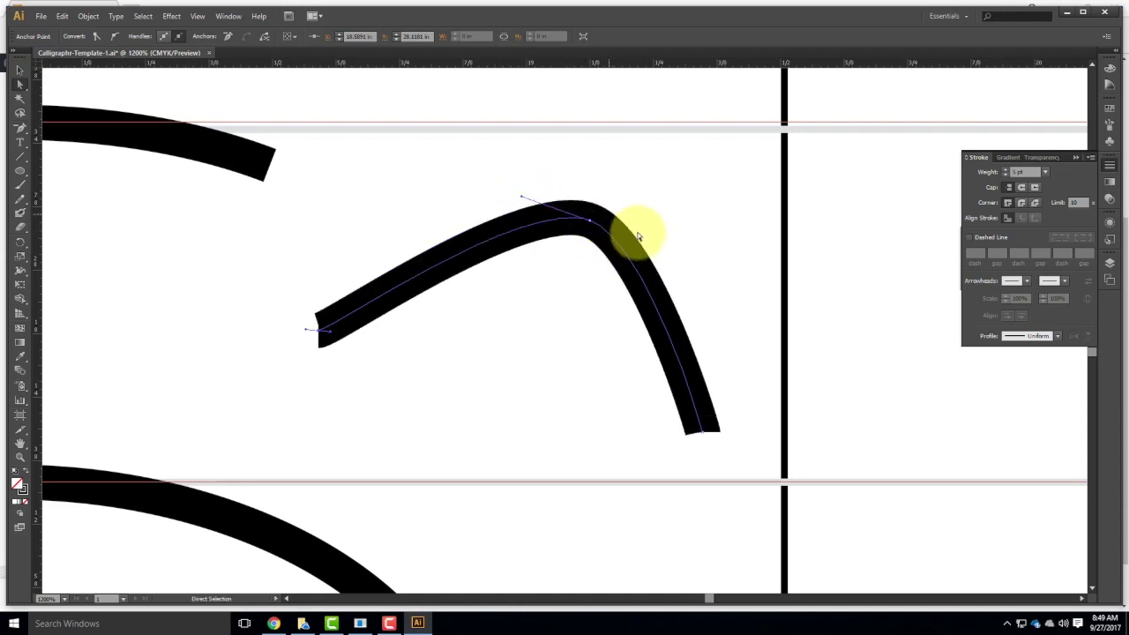
- Convert the remaining peak anchor to a corner, back to smooth, and finally to a corner again
left_click(589, 221)
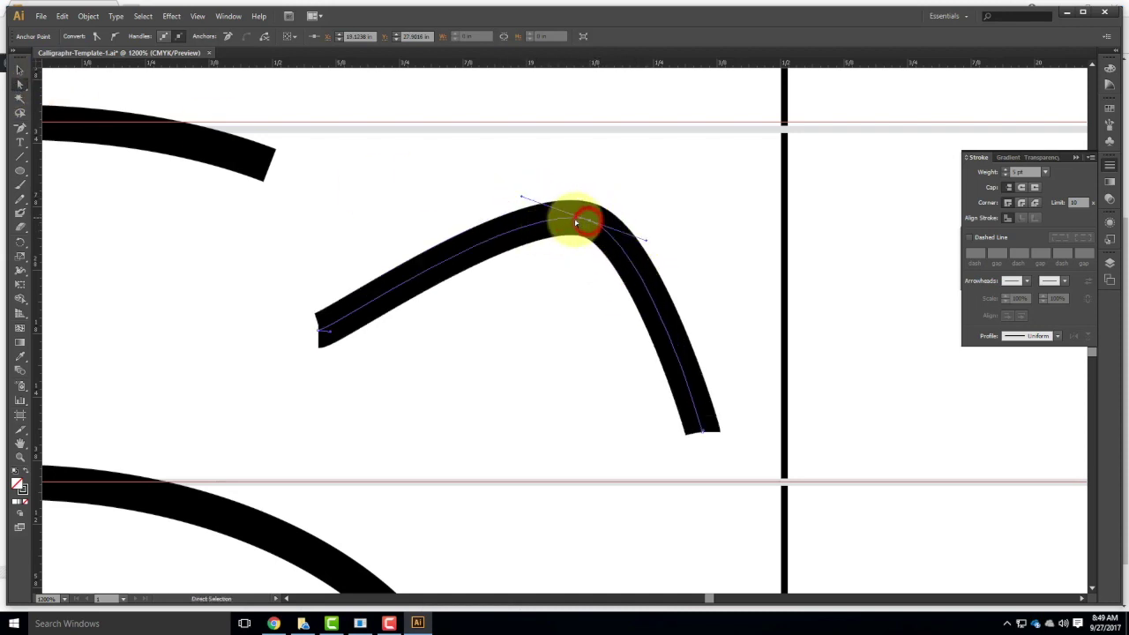
left_click(97, 36)
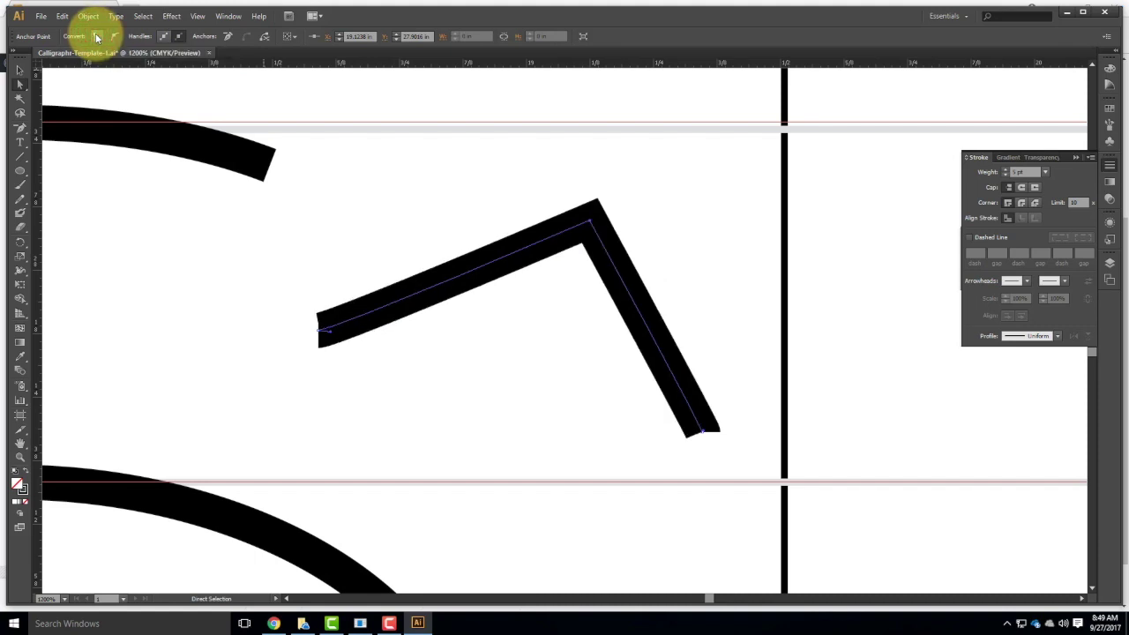
left_click(116, 36)
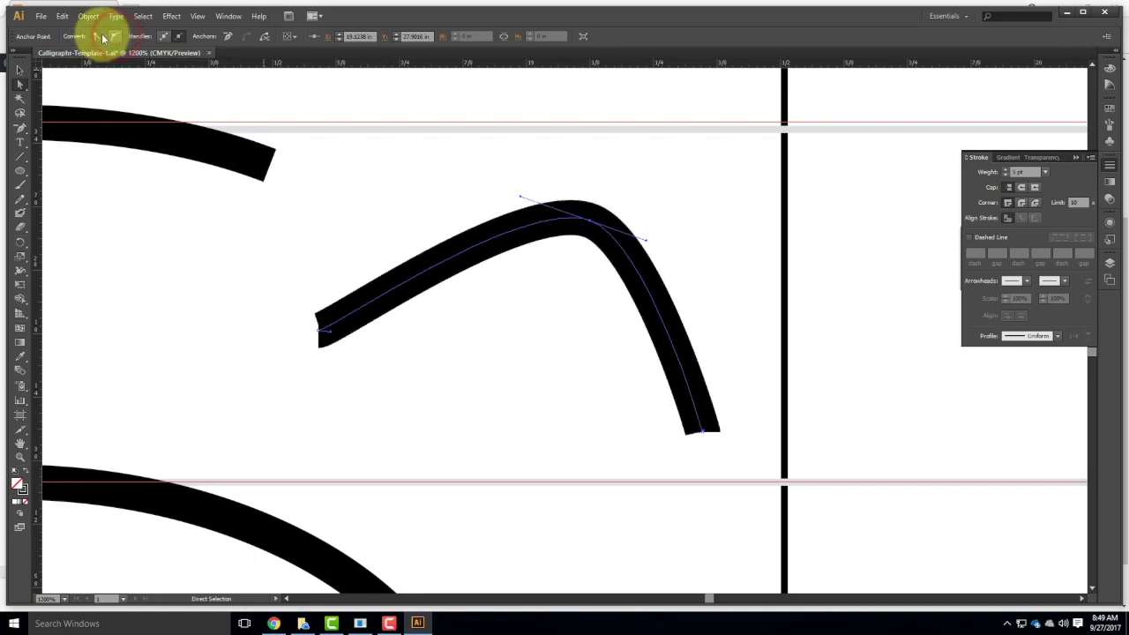
left_click(98, 37)
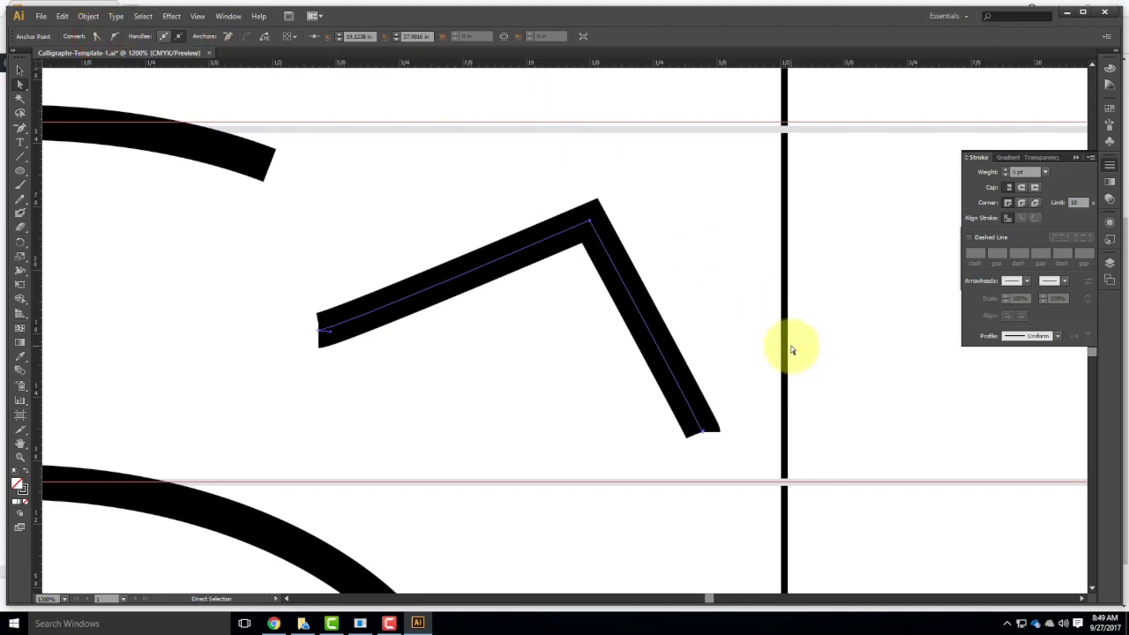
- Delete the angled practice line beside the S
key("Delete")
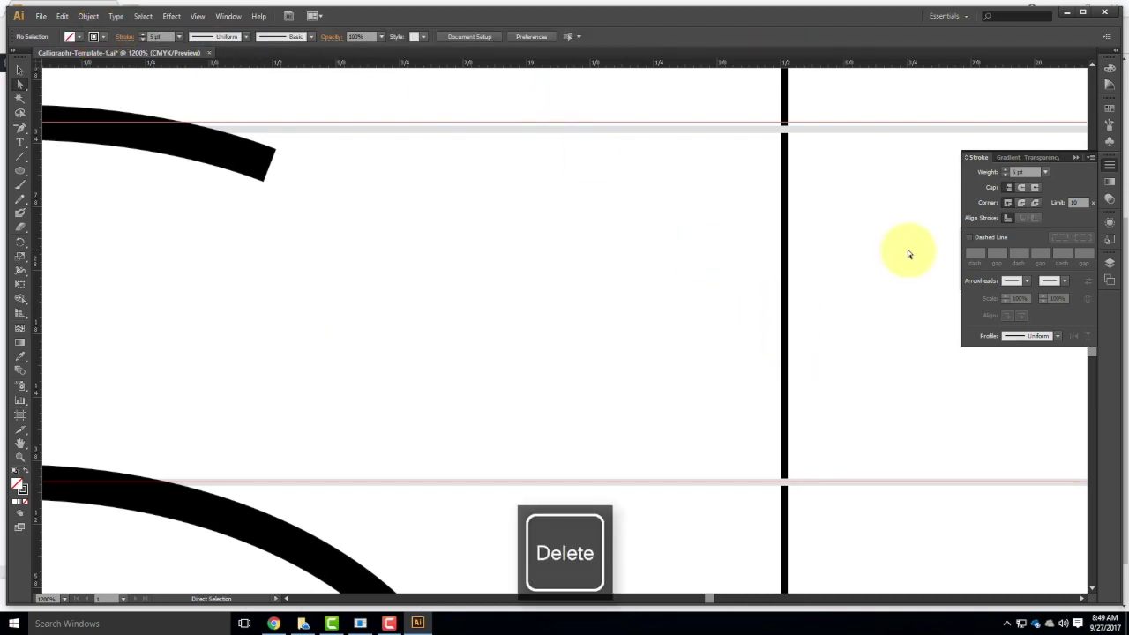
key("ctrl+minus")
key("ctrl+minus")
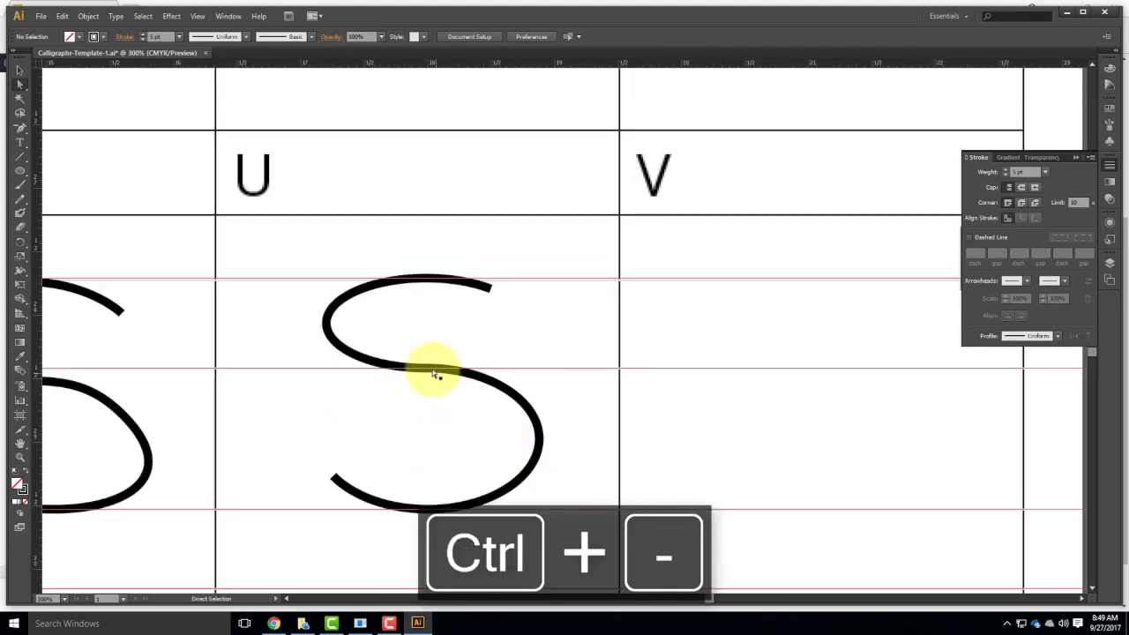
- Select the whole S path in the S cell and set its stroke weight to 11 pt
left_click_drag(209, 270, 877, 237)
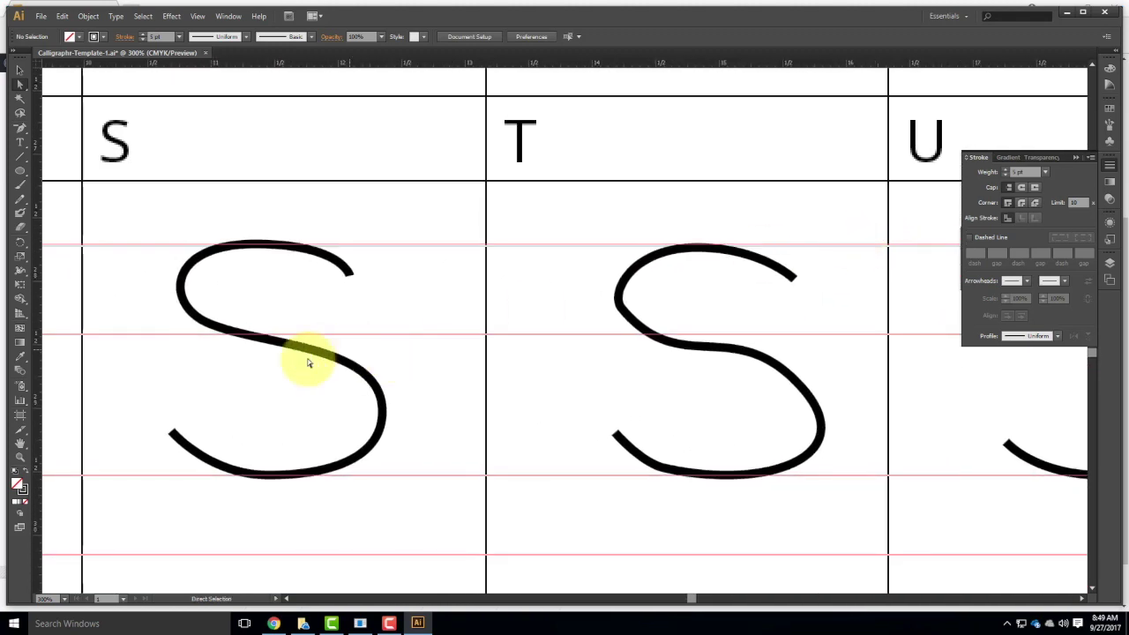
left_click(350, 363)
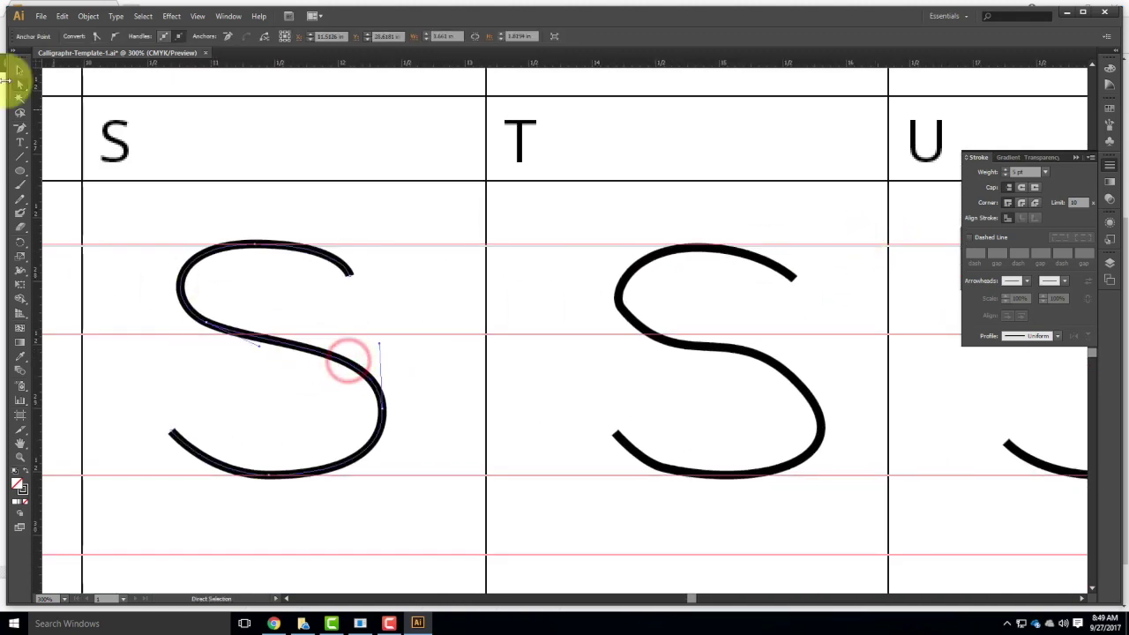
left_click(19, 69)
left_click(313, 142)
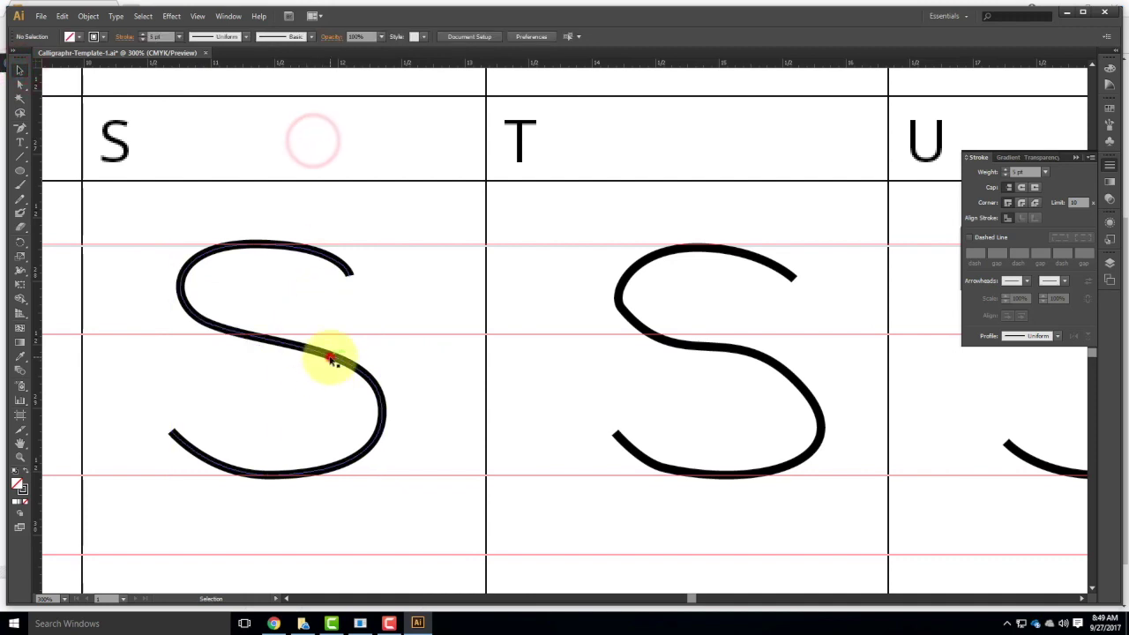
left_click(327, 359)
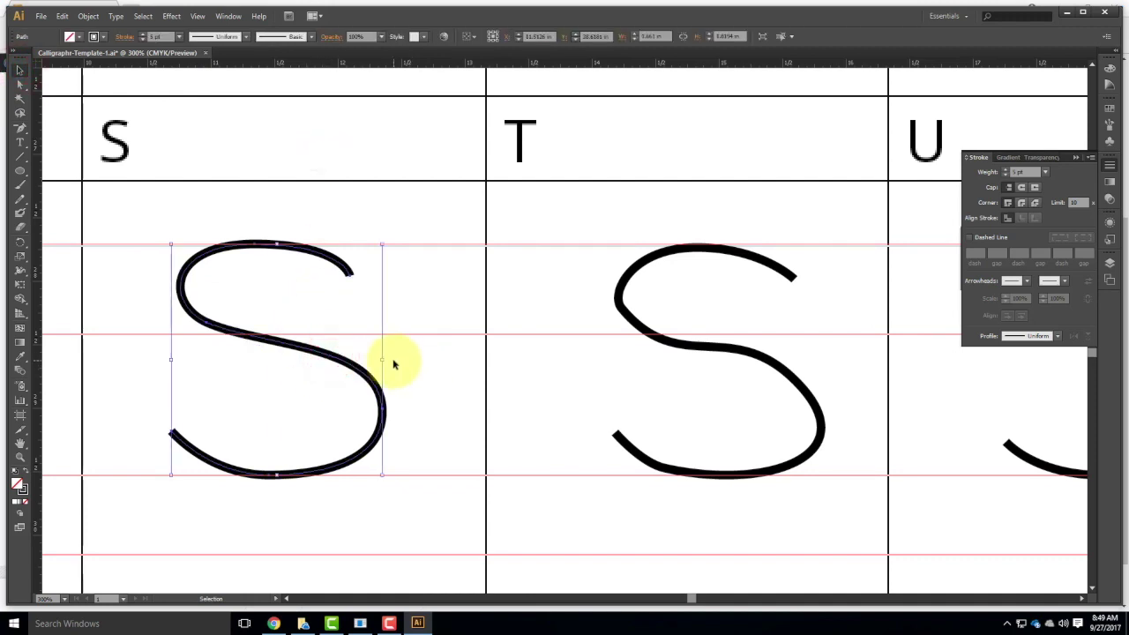
left_click(1007, 171)
left_click(1006, 171)
left_click(1006, 172)
left_click(1006, 171)
left_click(1007, 172)
left_click(1007, 171)
left_click(1007, 171)
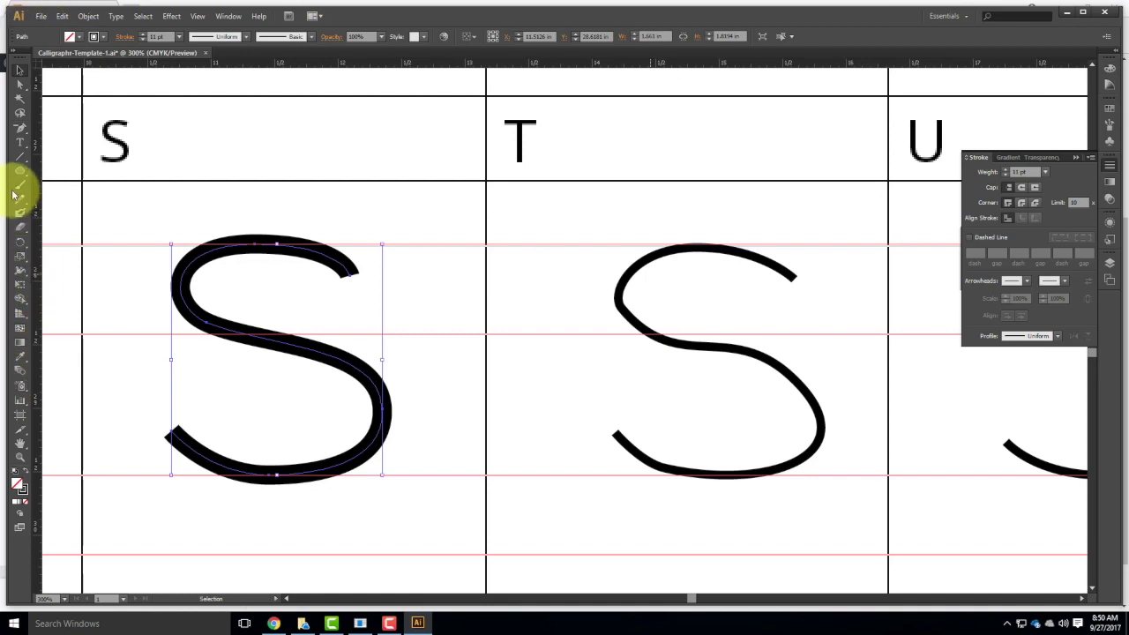
- Widen the S stroke at the outer bend of its lower curve to about 21.3 pt with the Width tool
left_click(23, 274)
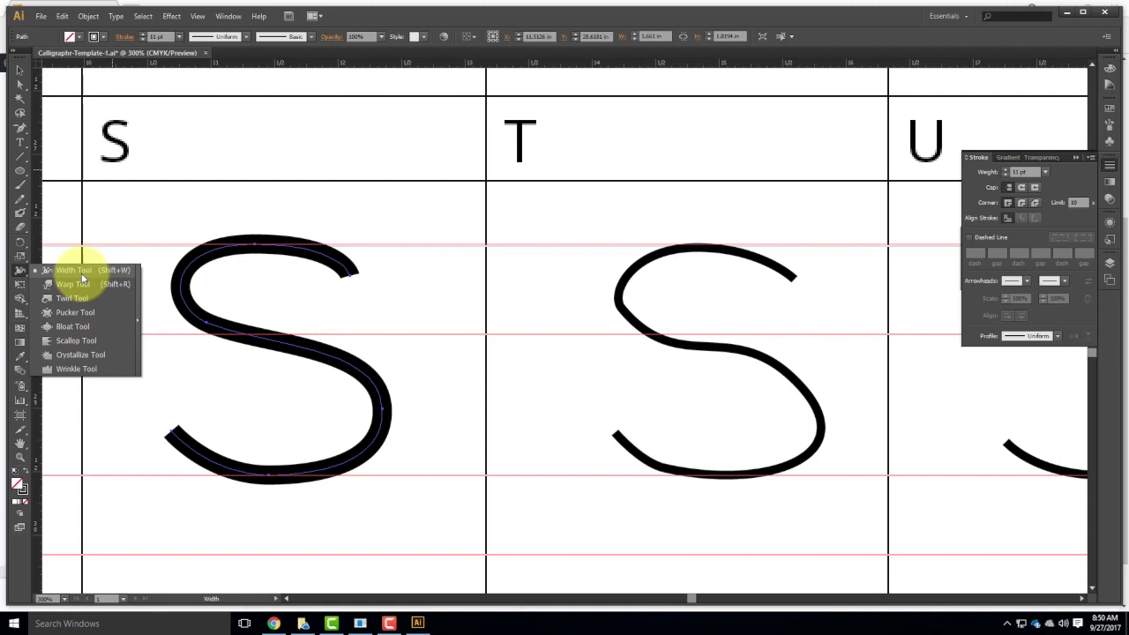
left_click(22, 270)
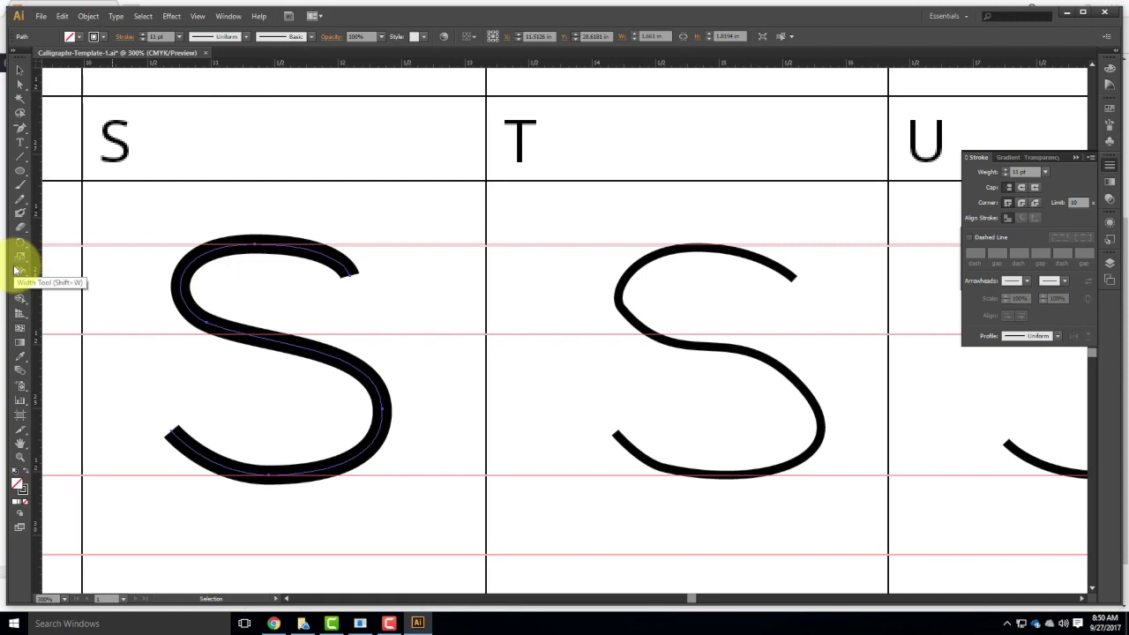
left_click(24, 275)
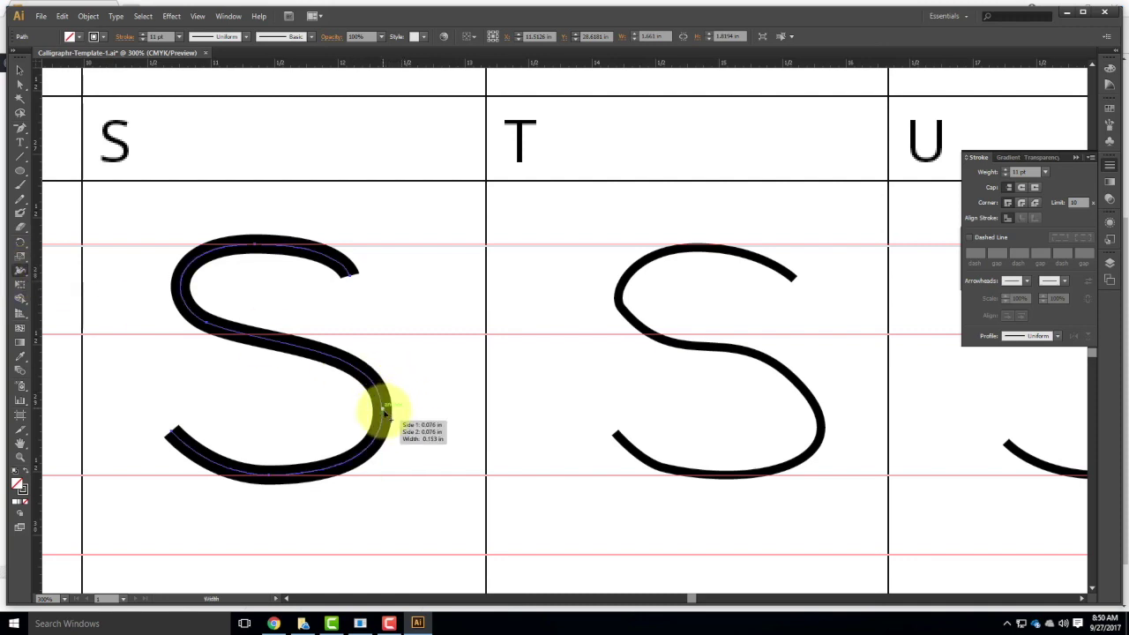
left_click_drag(382, 412, 401, 408)
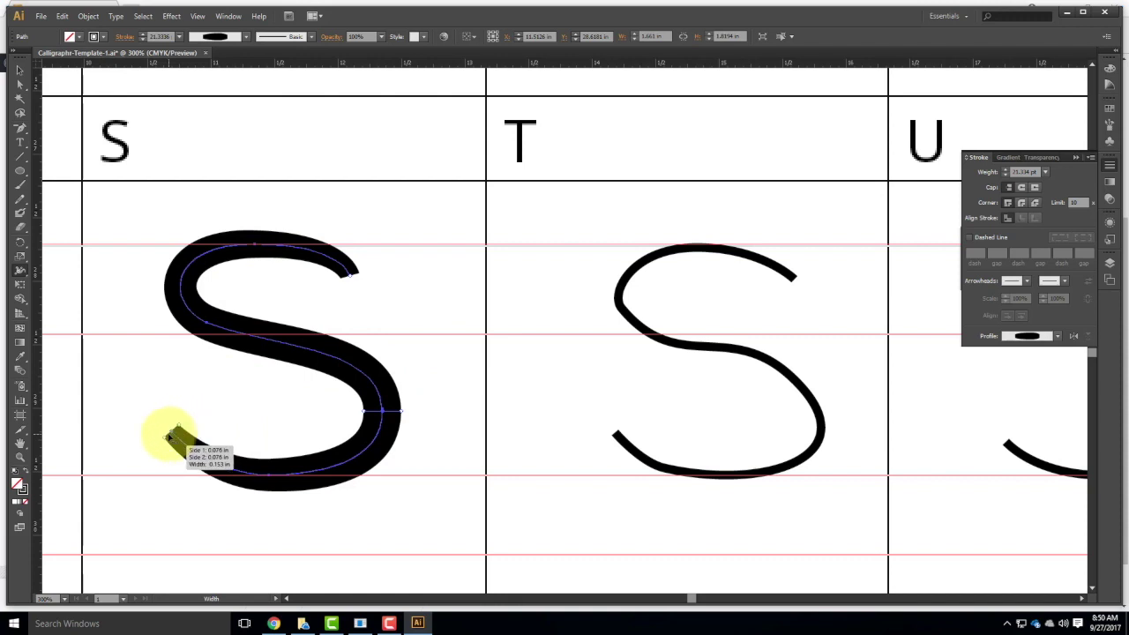
- Narrow the stroke at both ends of the S until each tapers to a fine point
left_click_drag(176, 431, 173, 432)
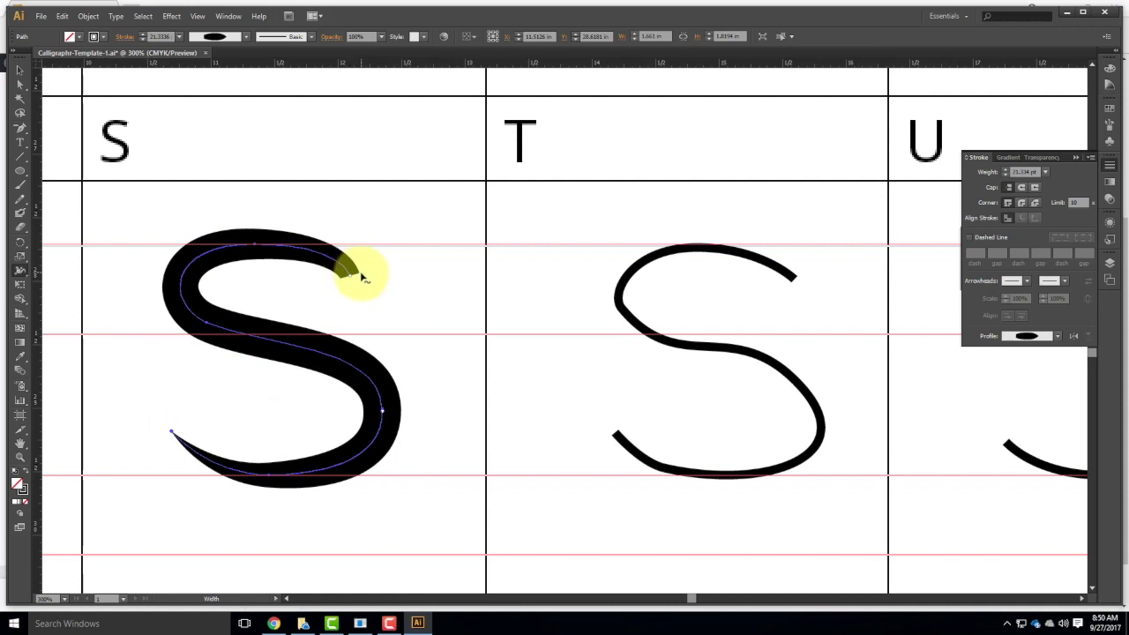
left_click_drag(360, 270, 353, 275)
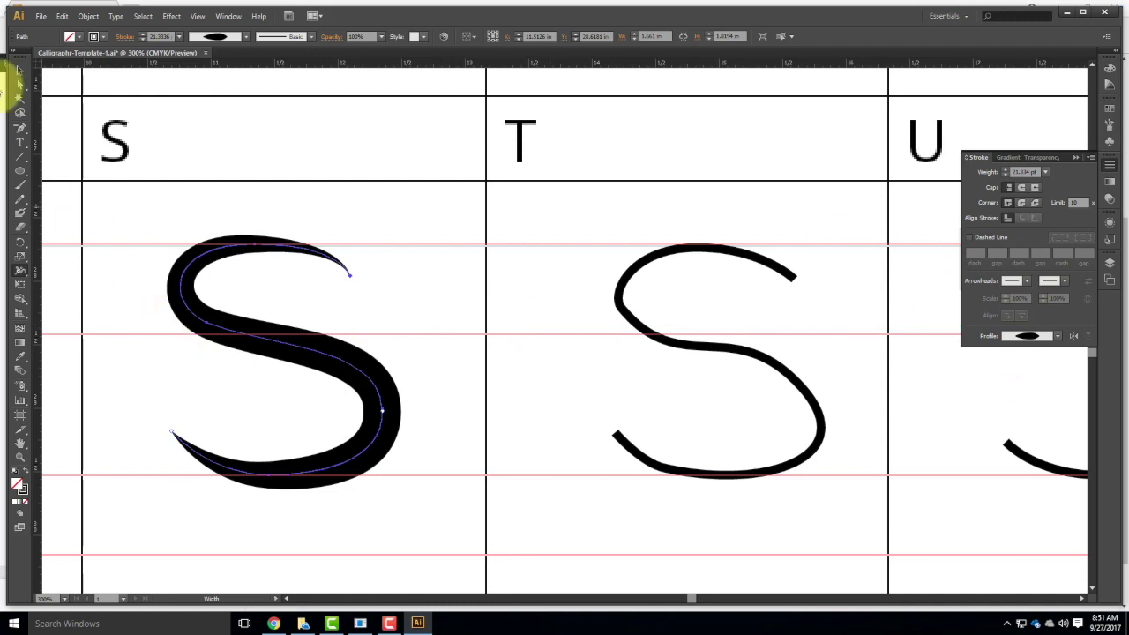
left_click(21, 68)
- Apply Width Profile 2 to the stroke of the S in the U cell and deselect it
left_click(862, 286)
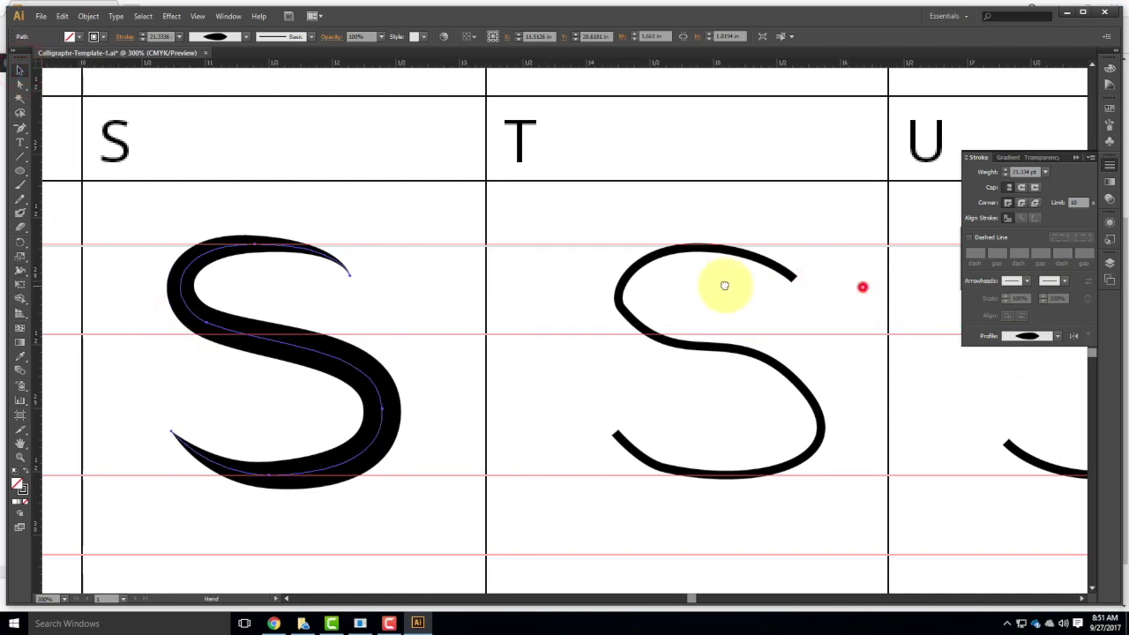
scroll(618, 291, "right", 5)
left_click(719, 357)
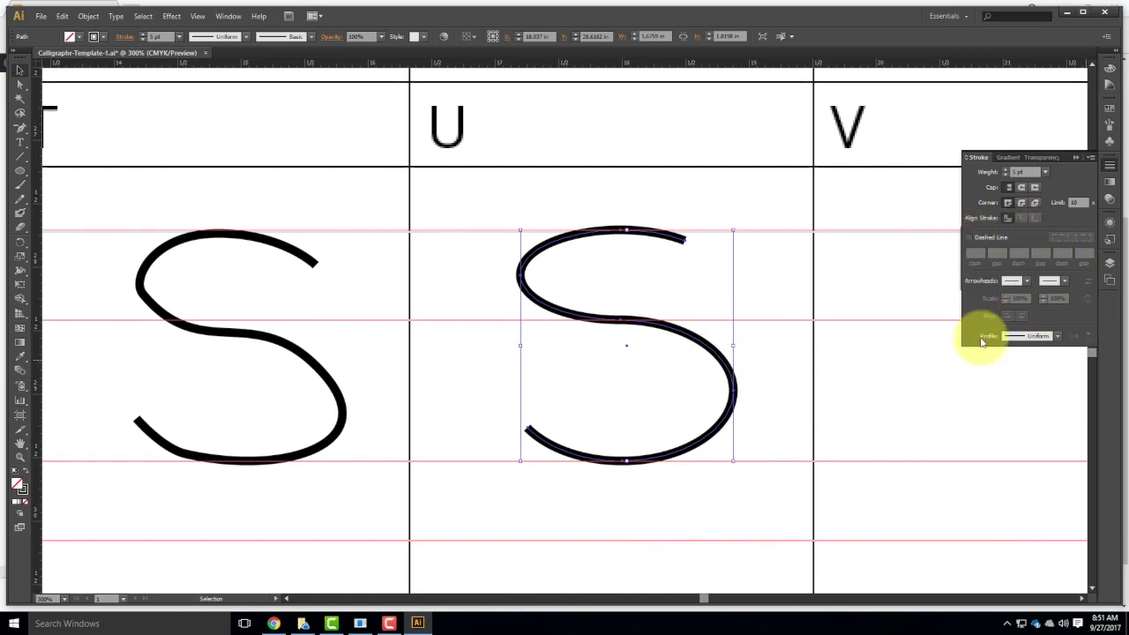
left_click(1039, 337)
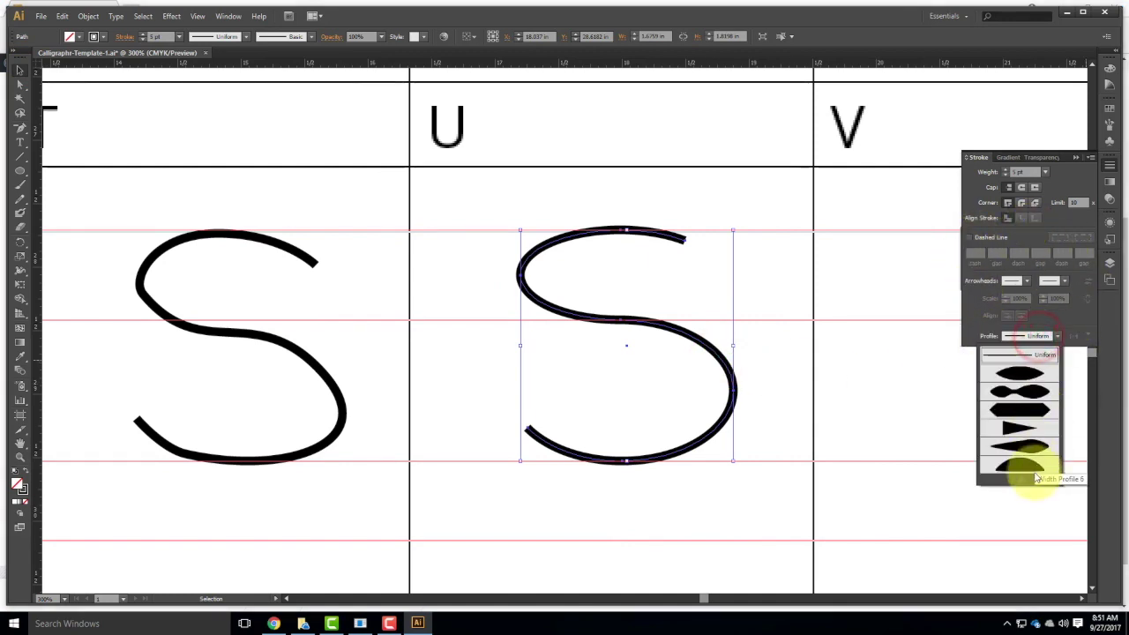
left_click(1038, 398)
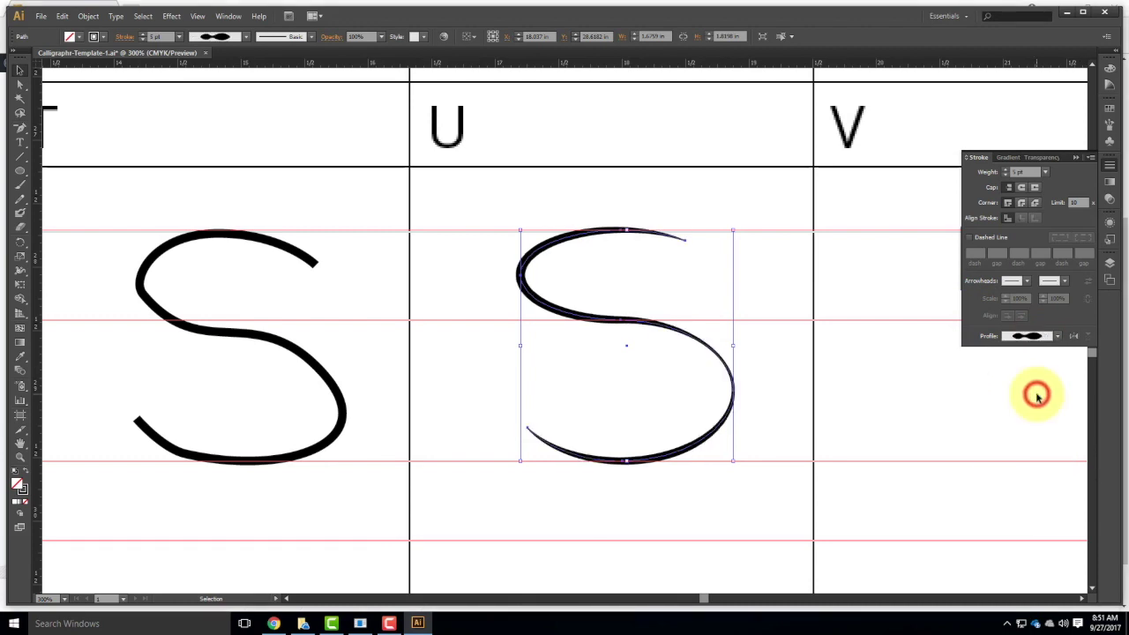
left_click(794, 391)
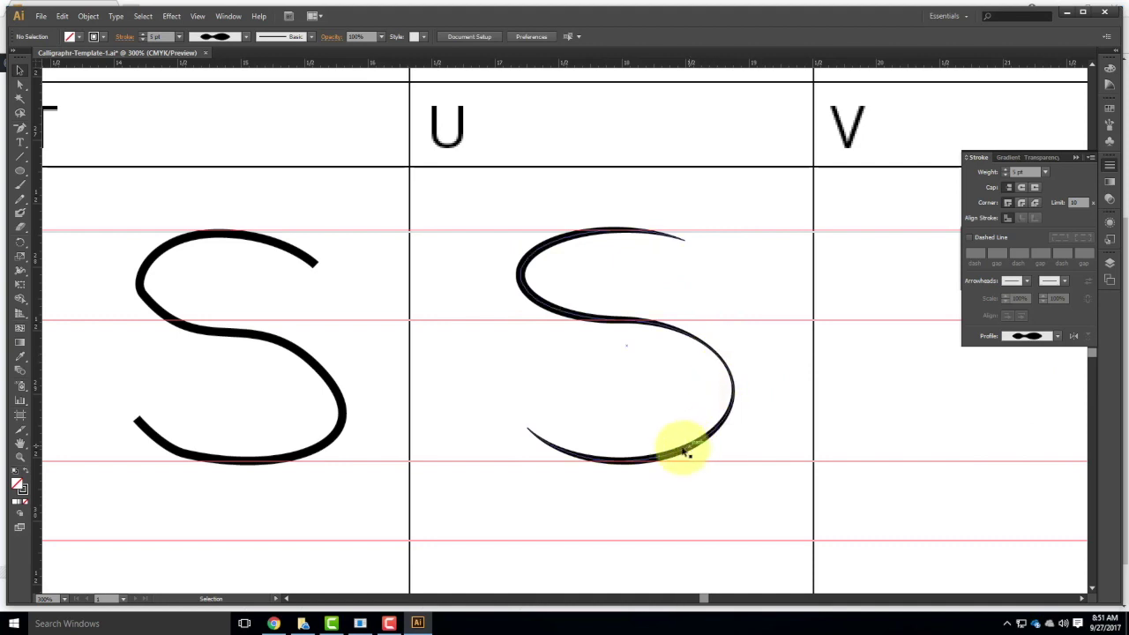
- Reselect the S in the U cell, try Width Profiles 1 and 5, and settle on Width Profile 6
left_click(745, 350)
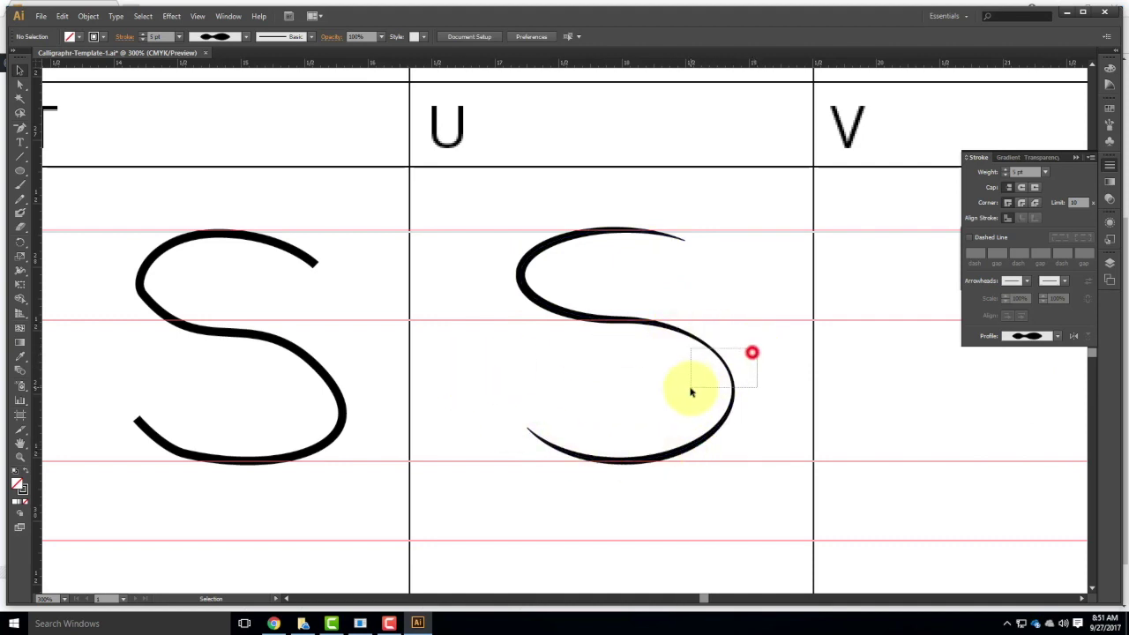
left_click(1059, 337)
left_click(1041, 370)
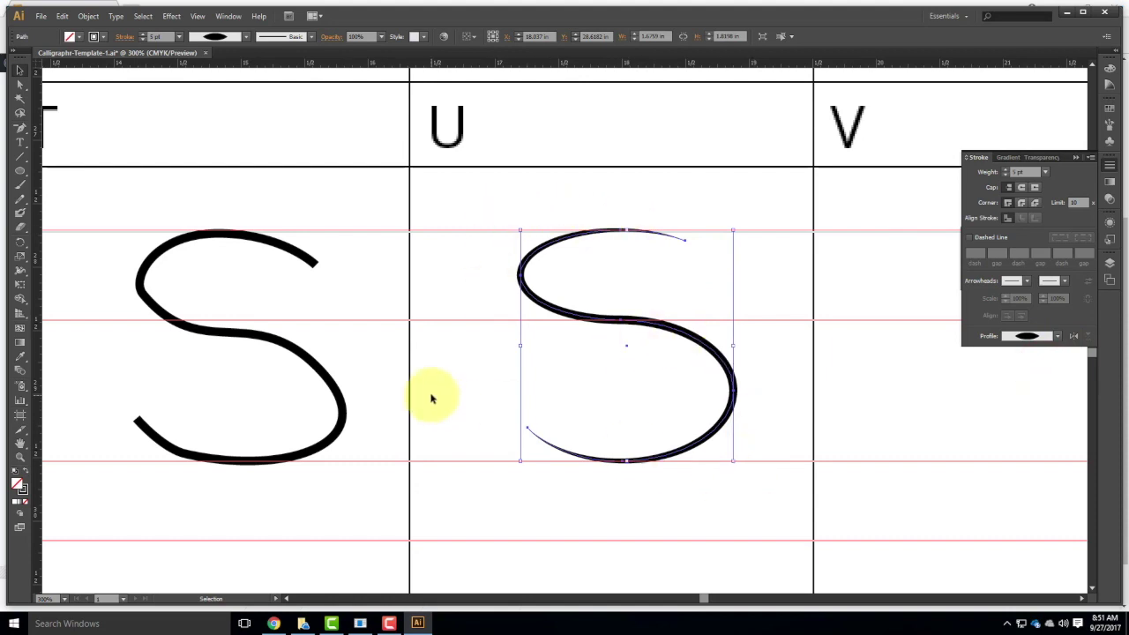
left_click(1055, 336)
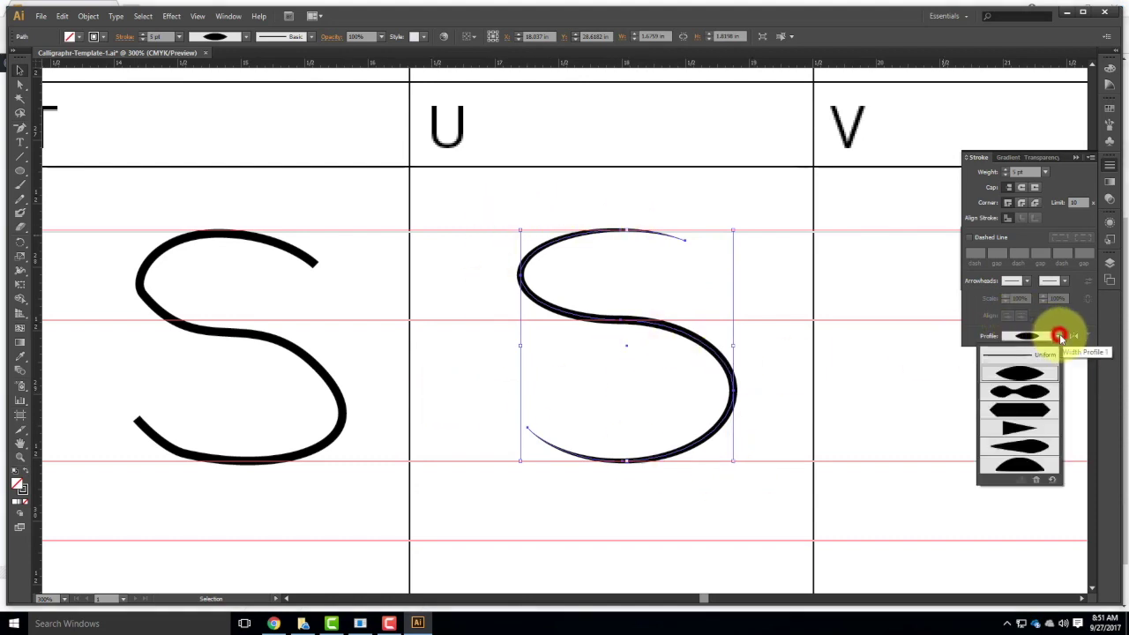
left_click(1034, 437)
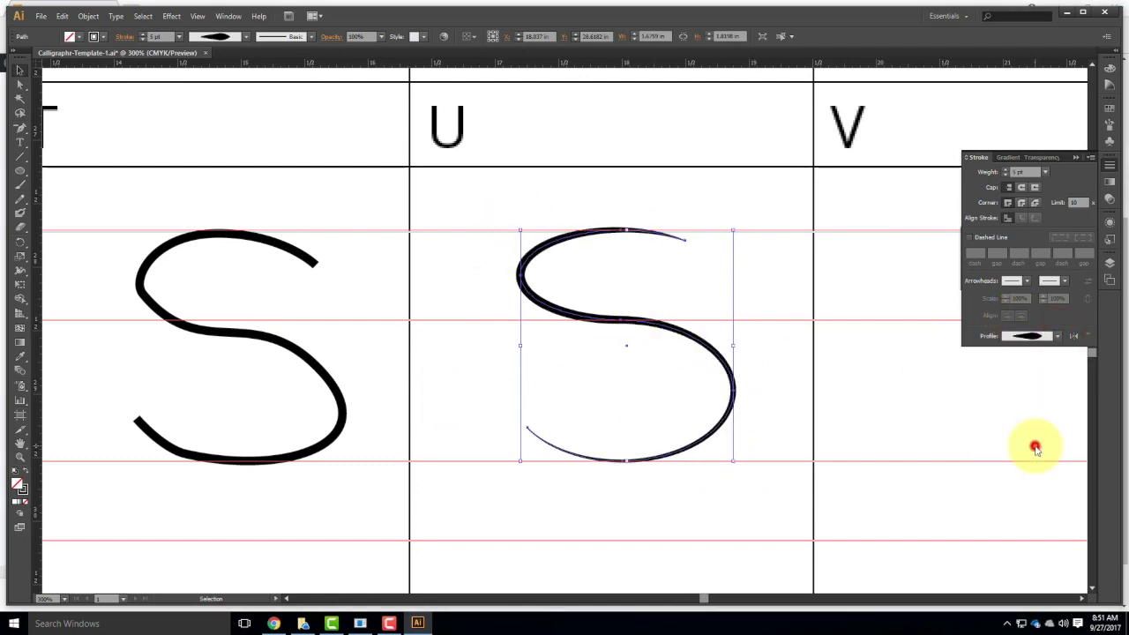
left_click(1058, 336)
left_click(1025, 464)
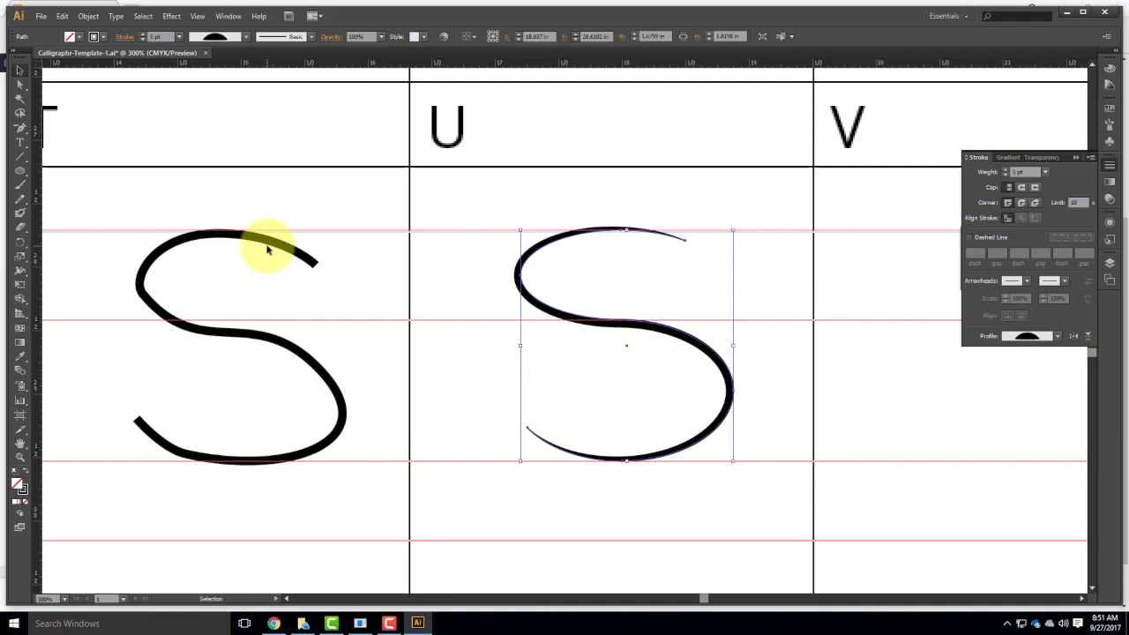
- Look over the whole first template page, from the symbol and number cells to the drawn letters and S variations
scroll(512, 340, "up", 3)
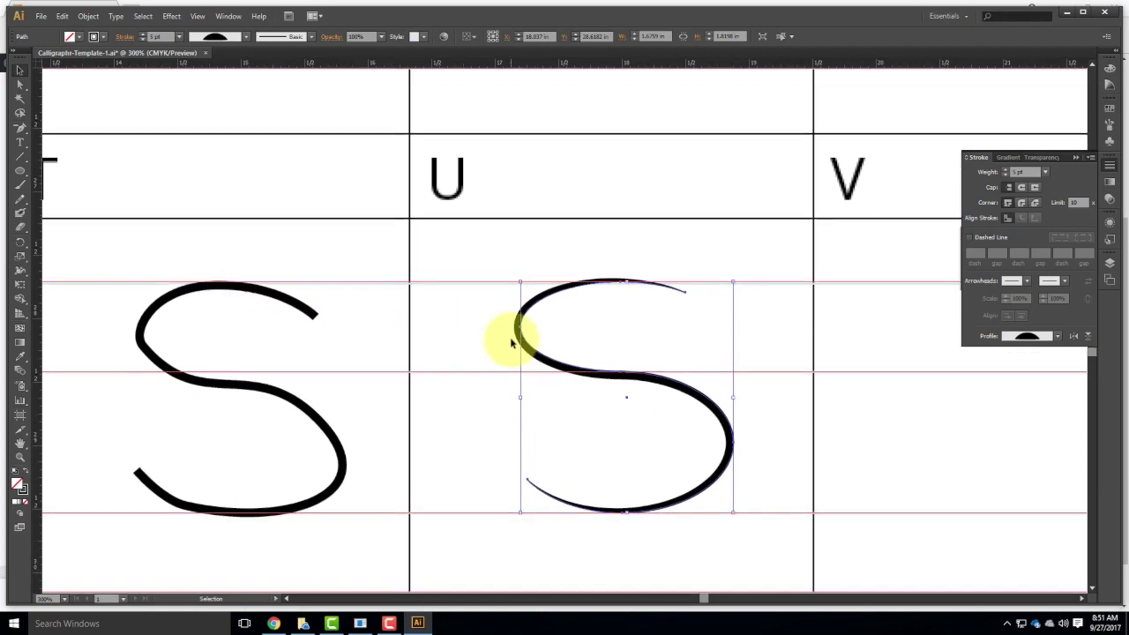
scroll(512, 343, "up", 1)
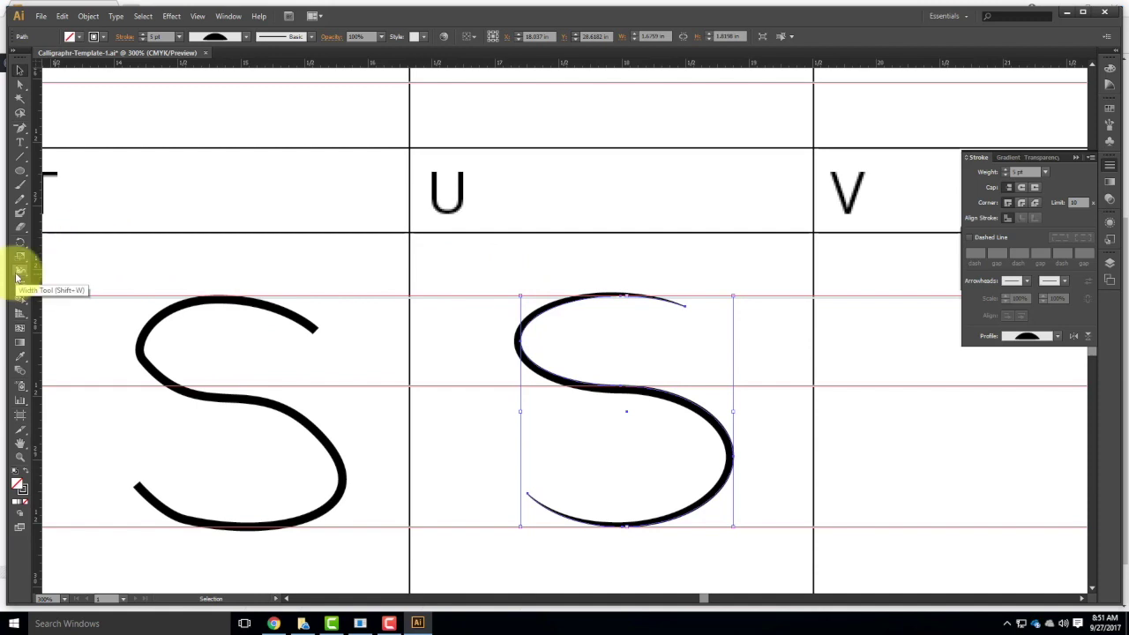
scroll(416, 428, "up", 5)
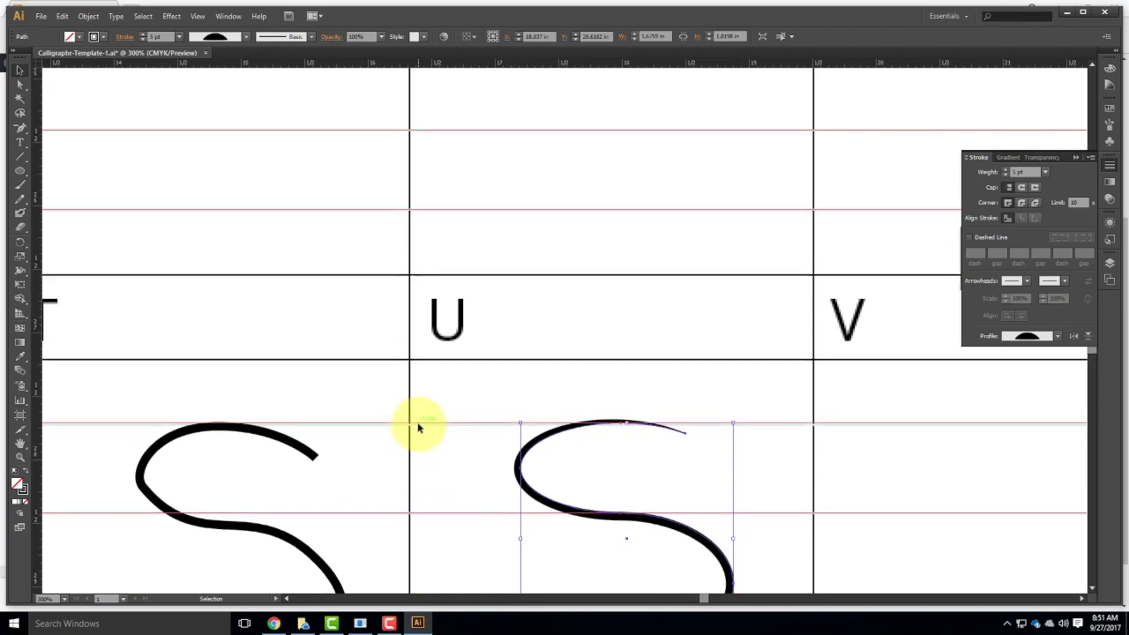
key("ctrl+minus")
key("ctrl+minus")
key("ctrl+minus")
key("ctrl+minus")
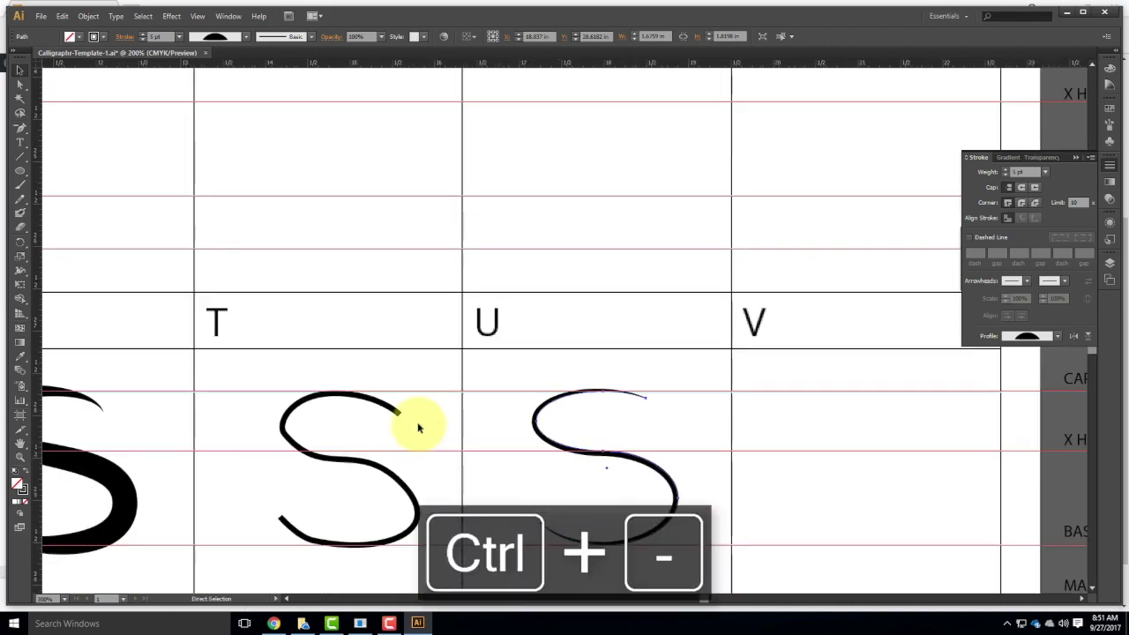
key("ctrl+minus")
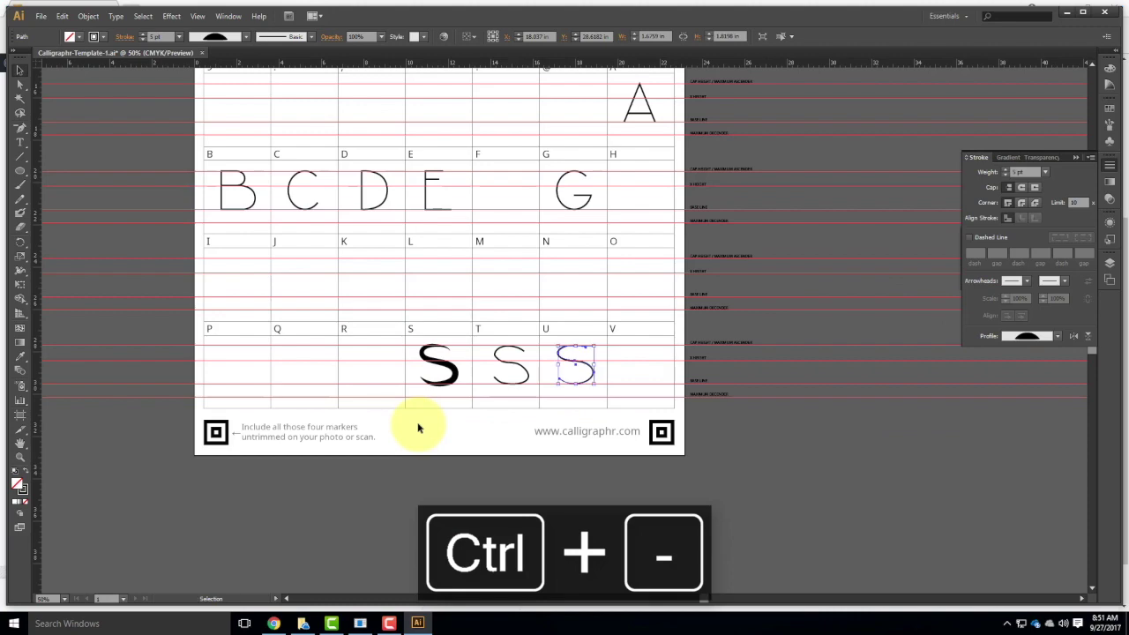
scroll(477, 373, "up", 10)
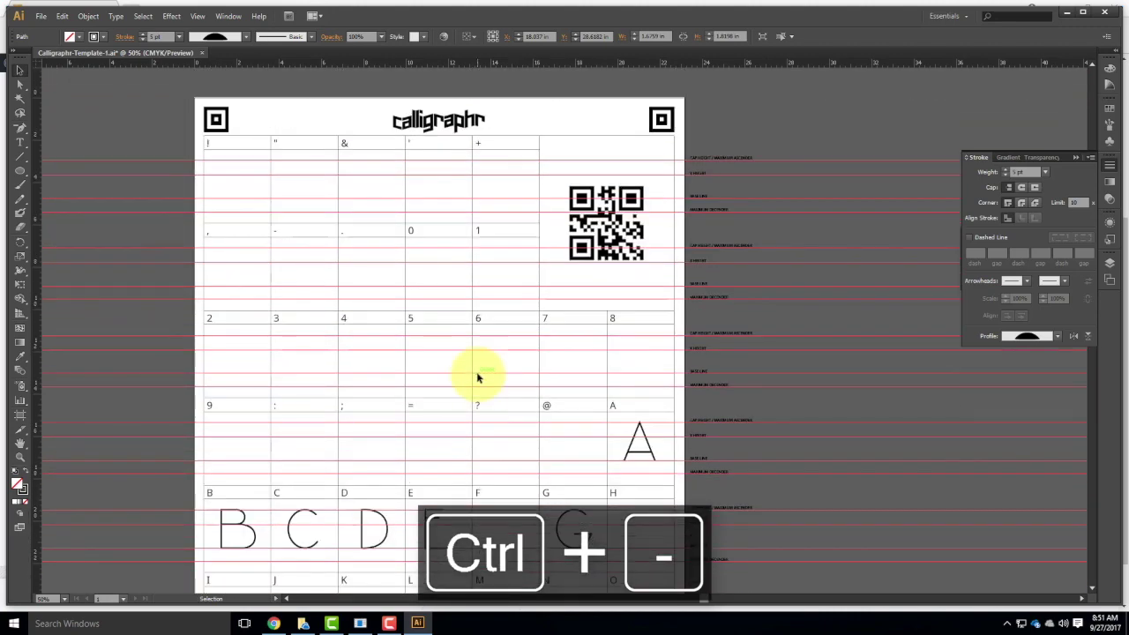
scroll(613, 259, "down", 4)
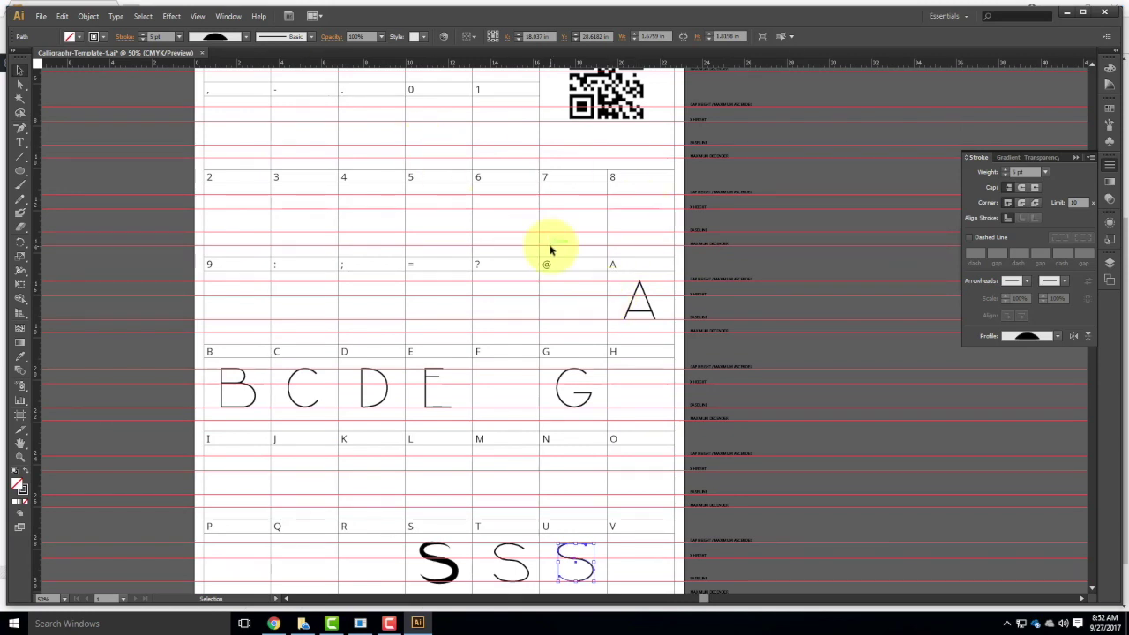
scroll(484, 296, "up", 3)
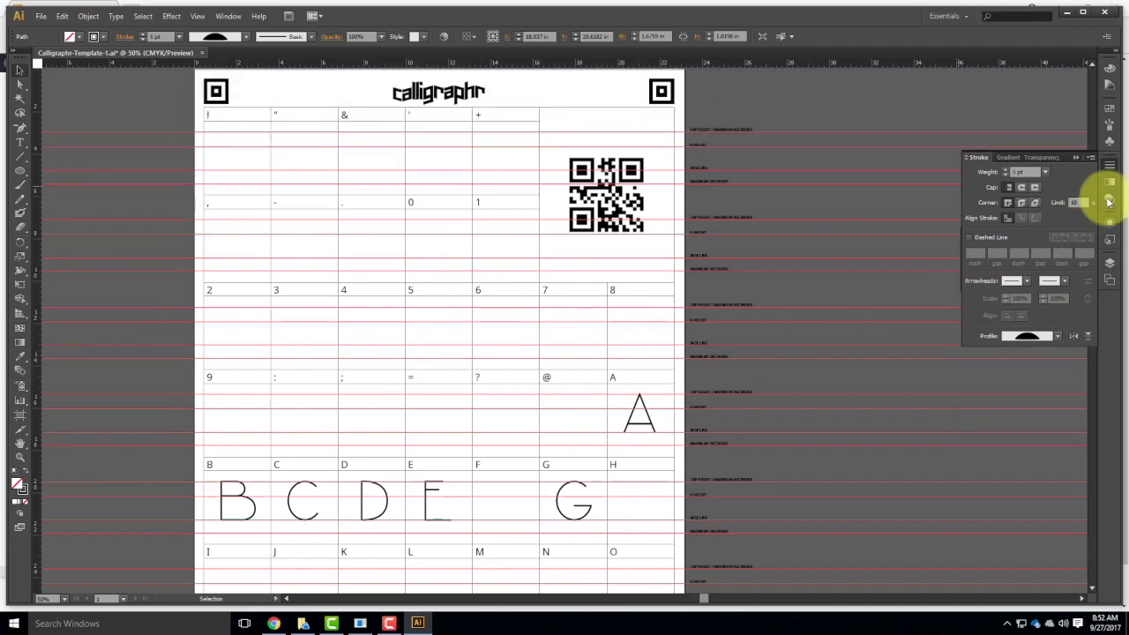
- Hide the Font Page01 and Page01 layers, show Page02 and Font Page02, and make Font Page02 the active layer
left_click(1112, 263)
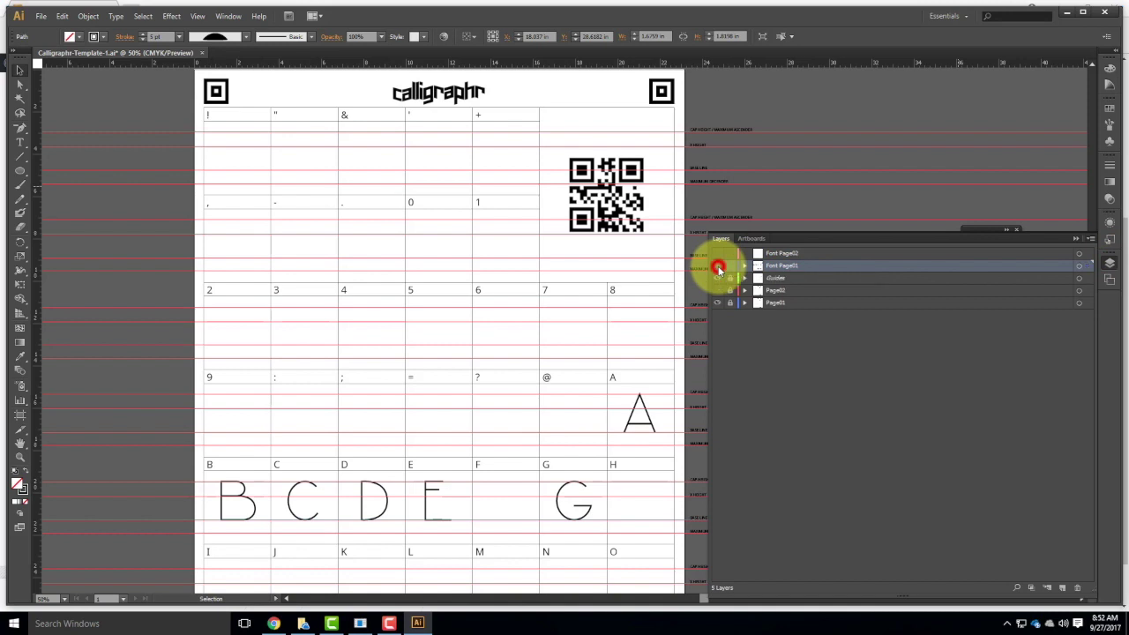
left_click(718, 269)
left_click(717, 302)
left_click(715, 290)
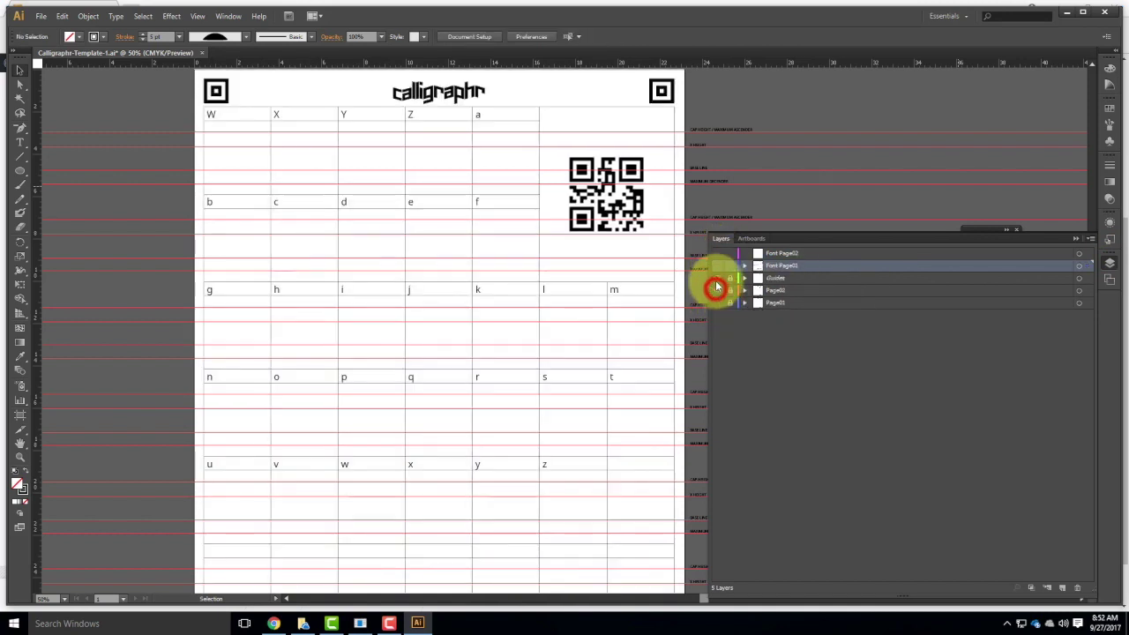
left_click(717, 254)
left_click(781, 253)
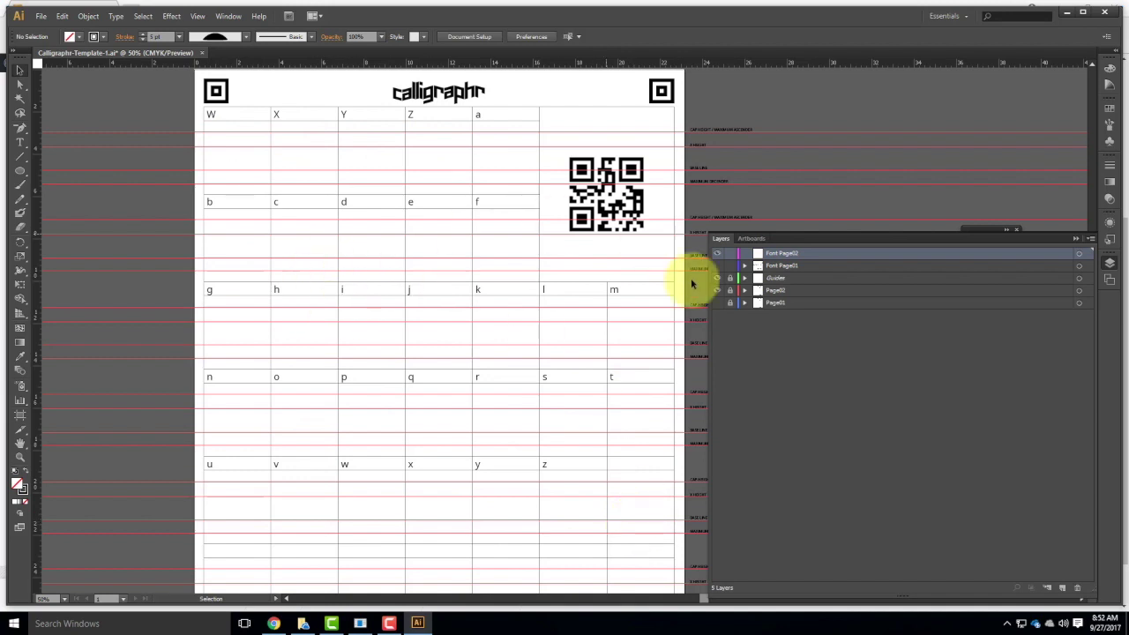
- Check the lower rows of the second template page and turn the Page01 layer's visibility back on
scroll(583, 348, "down", 3)
scroll(576, 341, "down", 2)
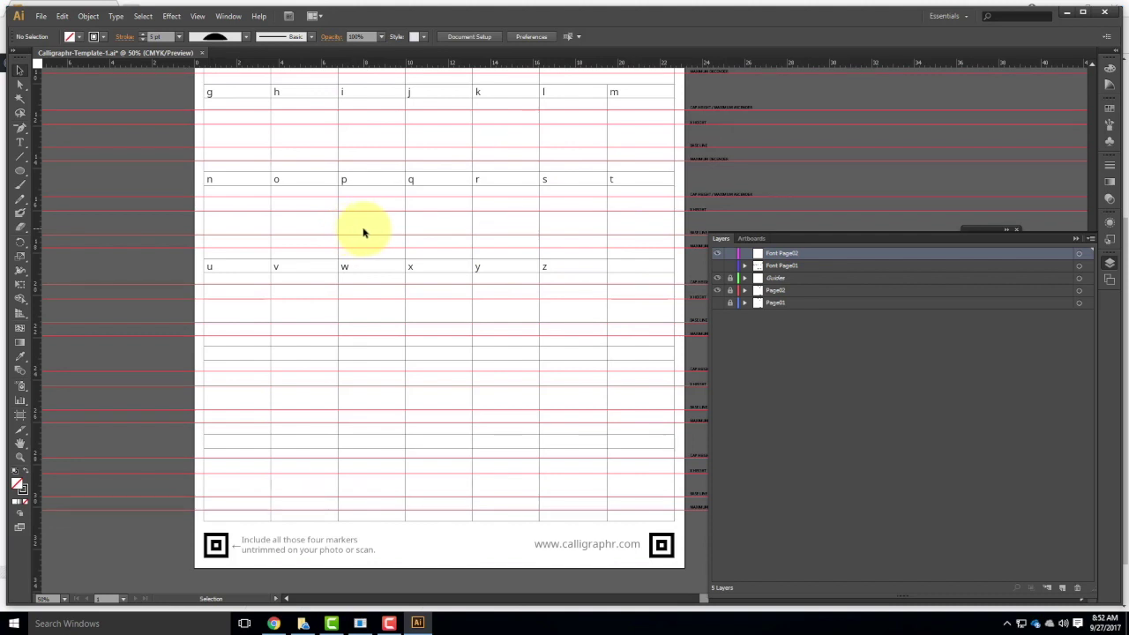
left_click(717, 304)
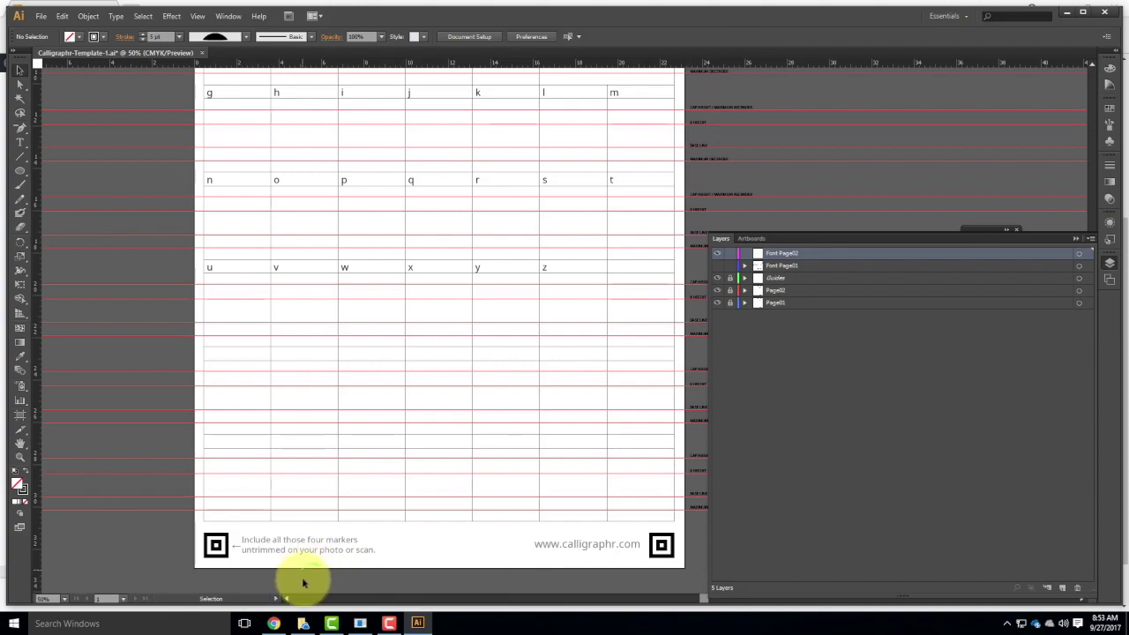
left_click(388, 624)
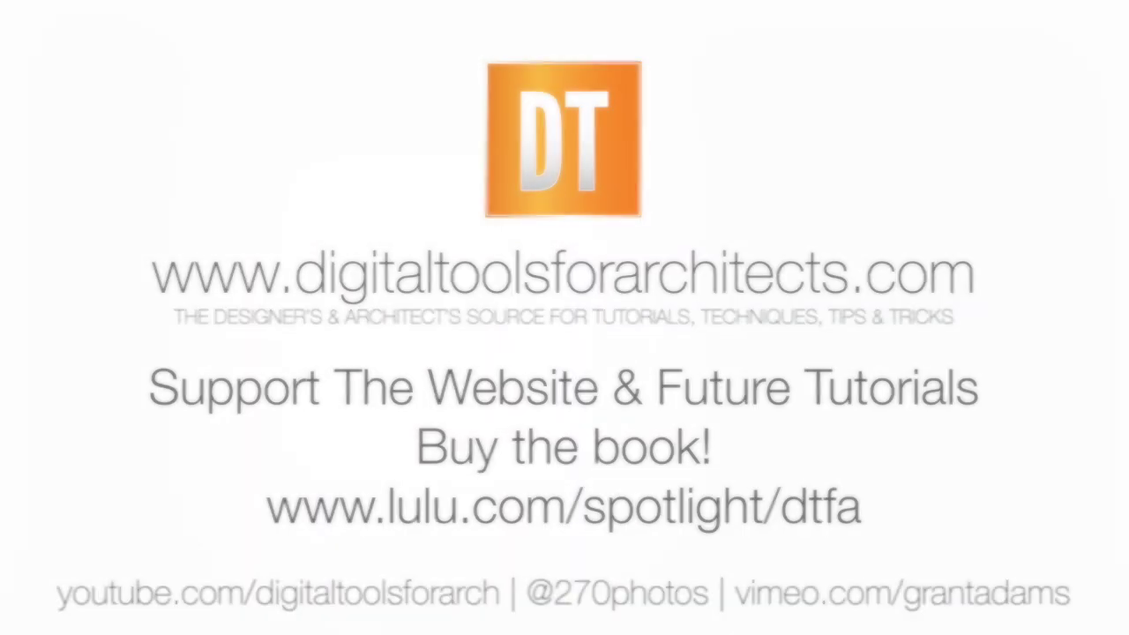